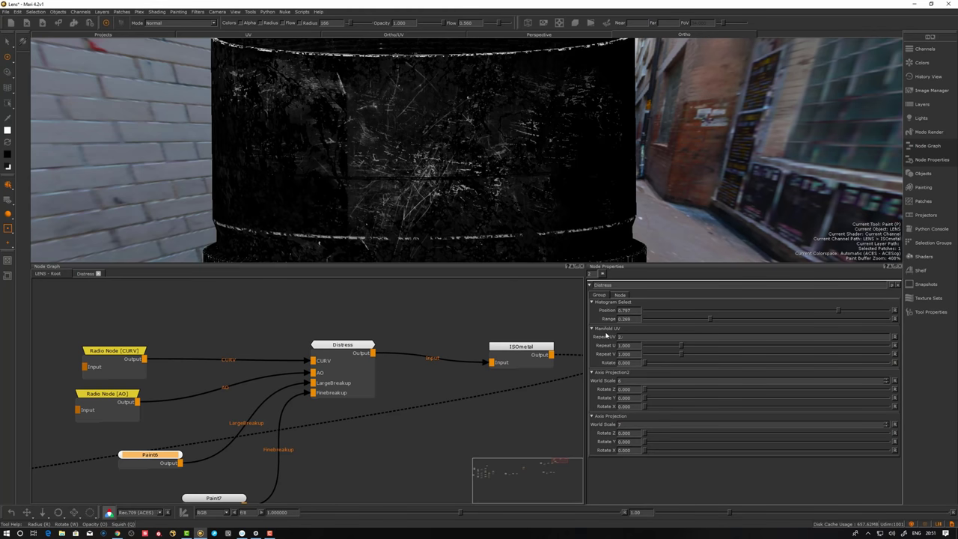
Set the Distress node's Manifold UV Repeat UV to 2.
key("Return")
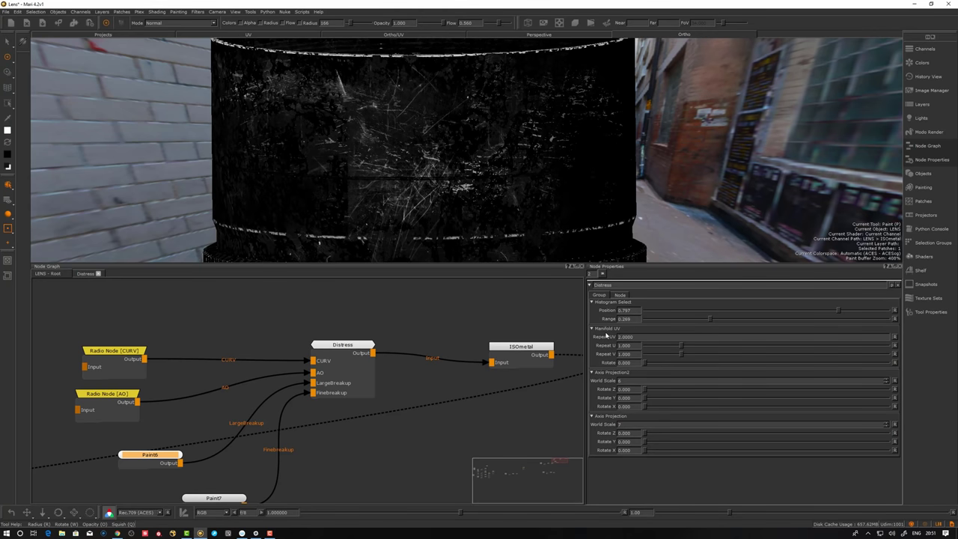
left_click_drag(561, 194, 539, 196, "alt")
scroll(229, 332, "down", 3)
scroll(235, 344, "up", 3)
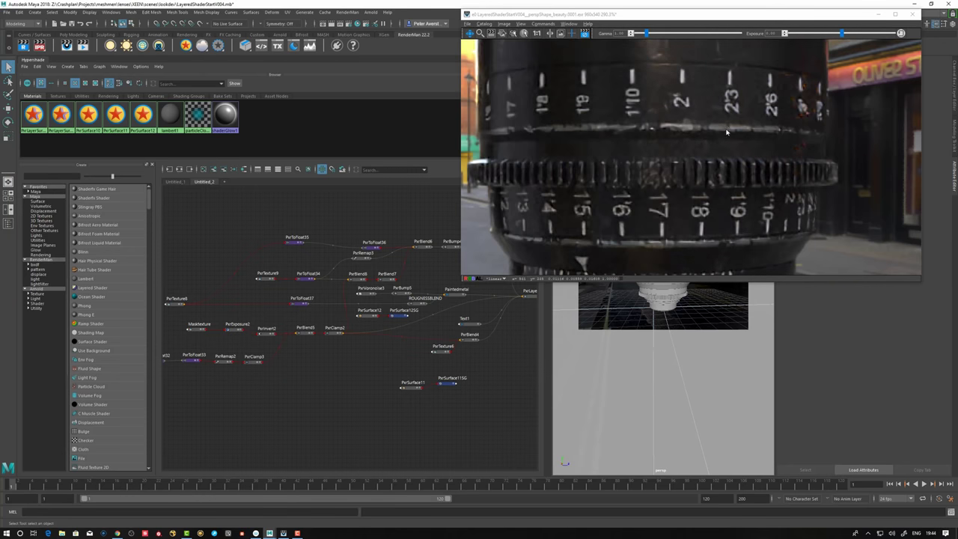
scroll(726, 132, "down", 5)
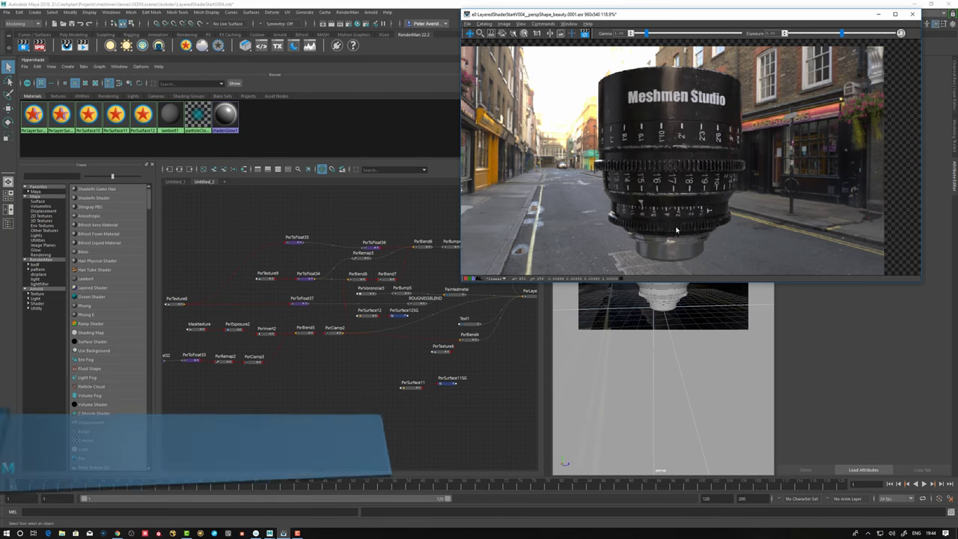
left_click(626, 329)
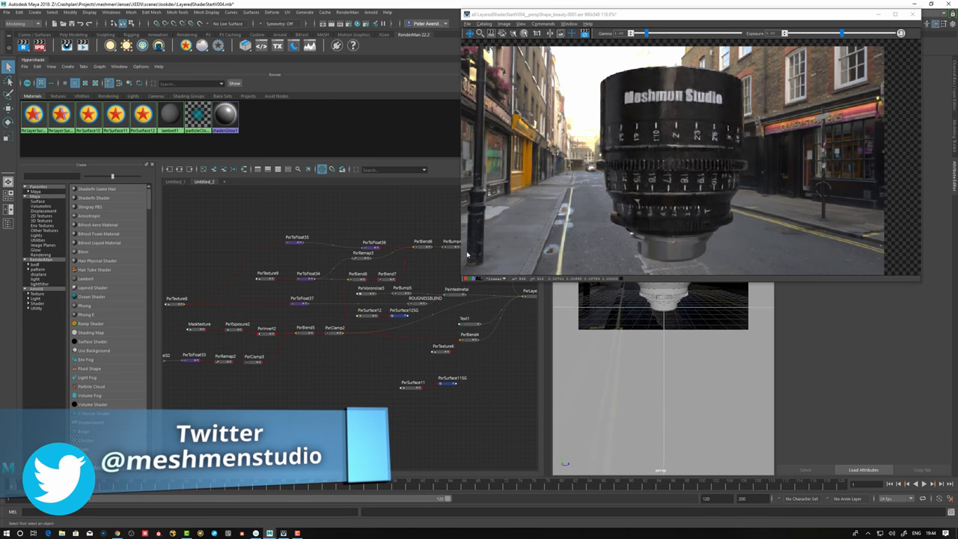
left_click_drag(672, 203, 674, 202)
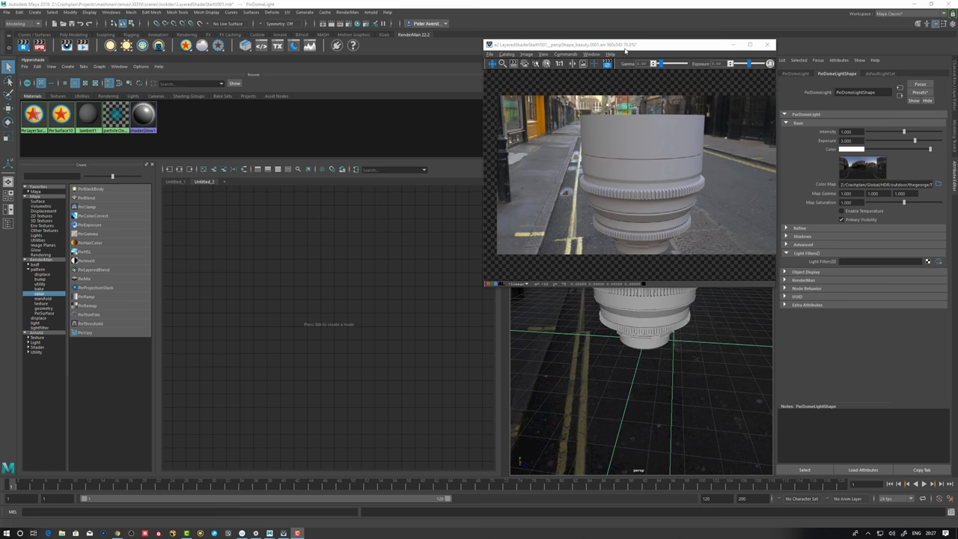
Create a PxrLayerSurface material with its layer network and shift its shading group node slightly aside.
left_click_drag(610, 46, 399, 166)
left_click(614, 303)
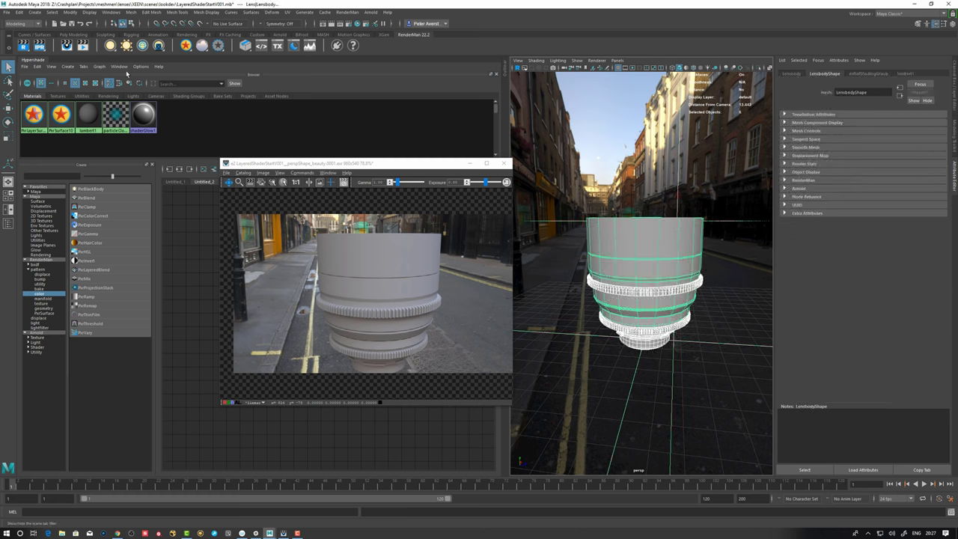
right_click(188, 50)
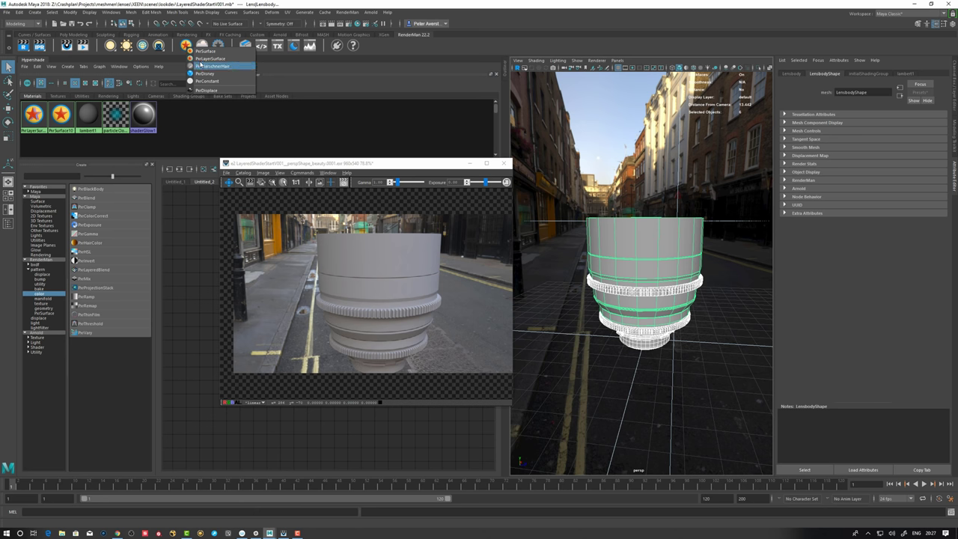
left_click(200, 60)
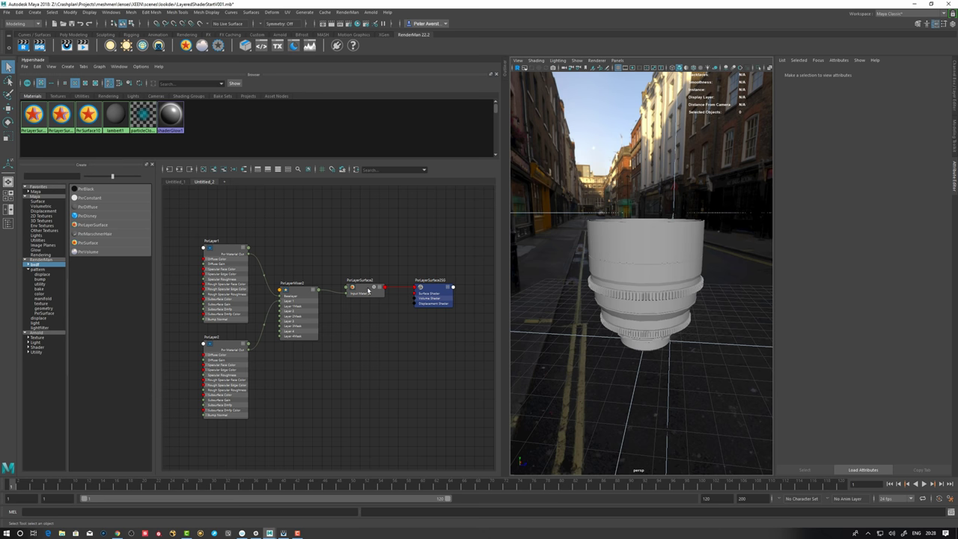
left_click(368, 292)
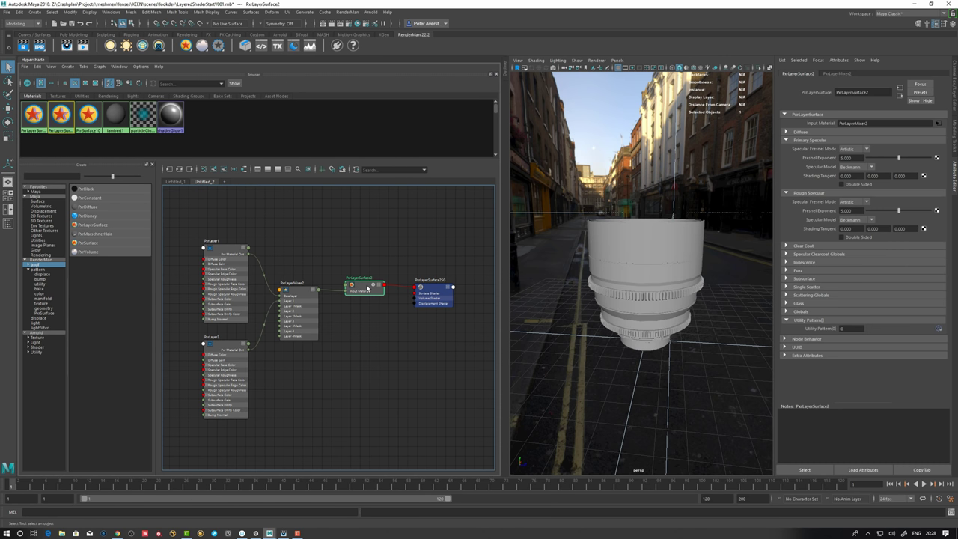
left_click_drag(439, 291, 444, 286)
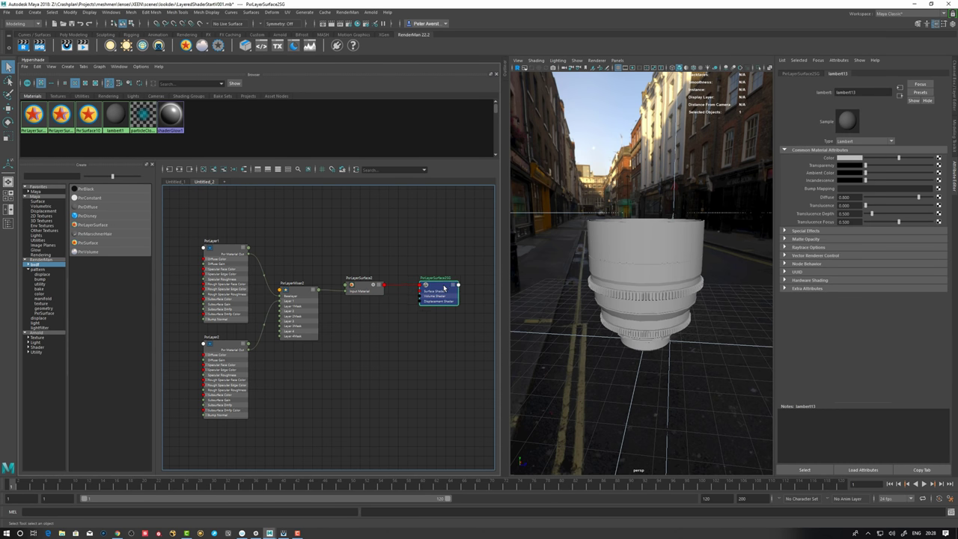
Add a PxrSurface material to the graph and check its primary specular Fresnel mode options.
left_click(87, 244)
left_click(299, 364)
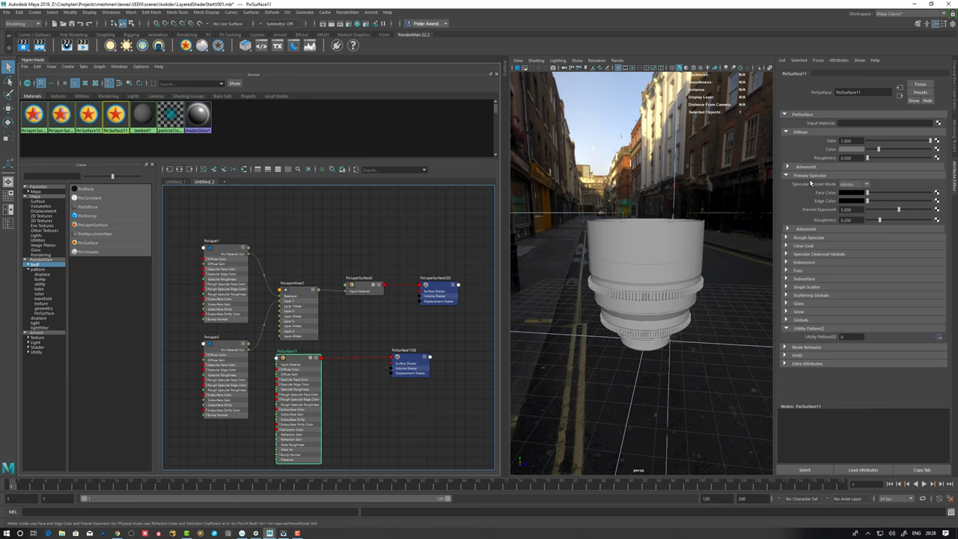
left_click(857, 185)
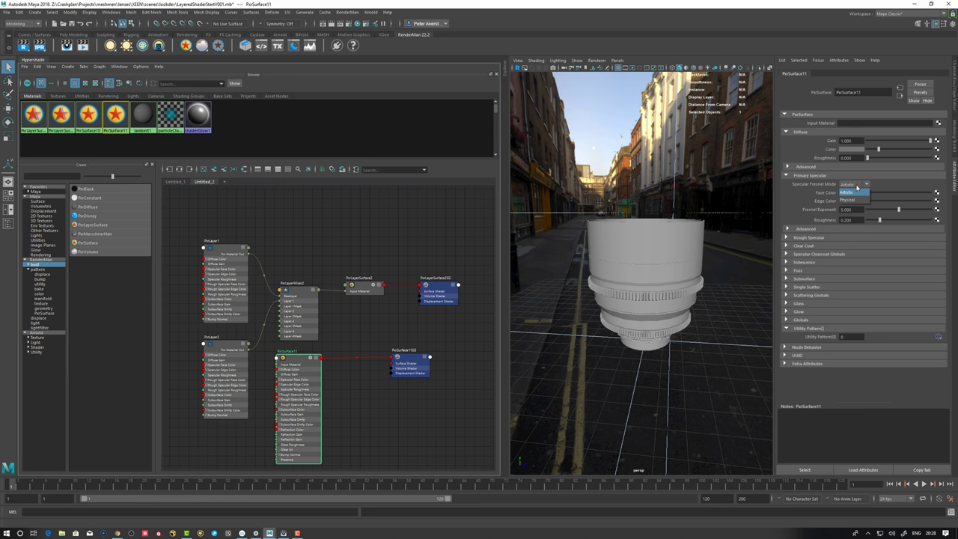
left_click(854, 180)
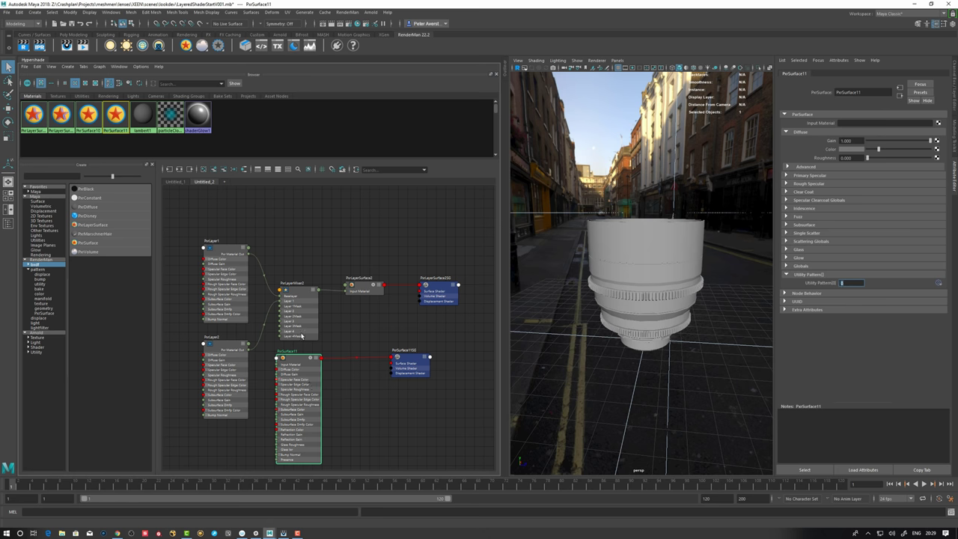
Select all the lens geometry in the viewport and assign the PxrLayerSurface2 material to it.
left_click(229, 254)
left_click_drag(224, 248, 224, 250)
left_click(360, 285)
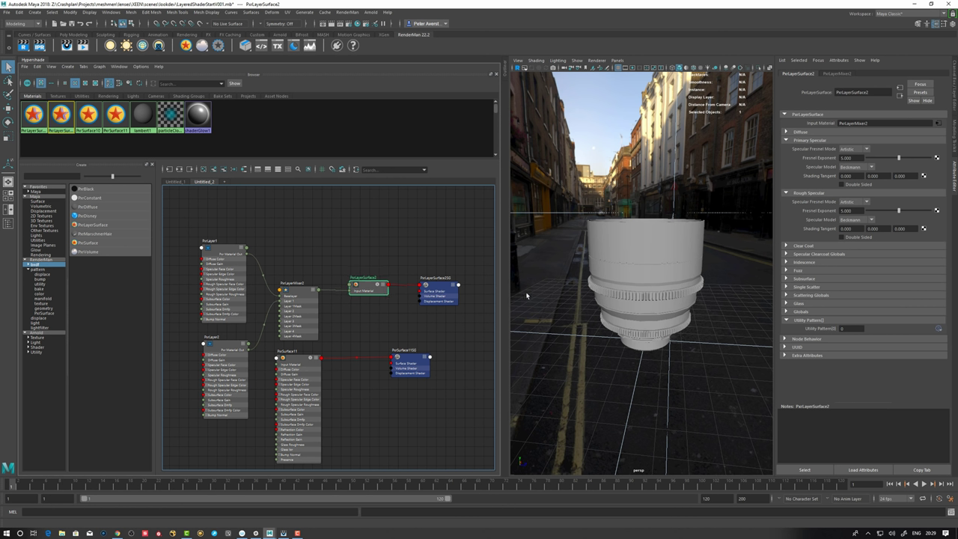
left_click_drag(538, 180, 702, 389)
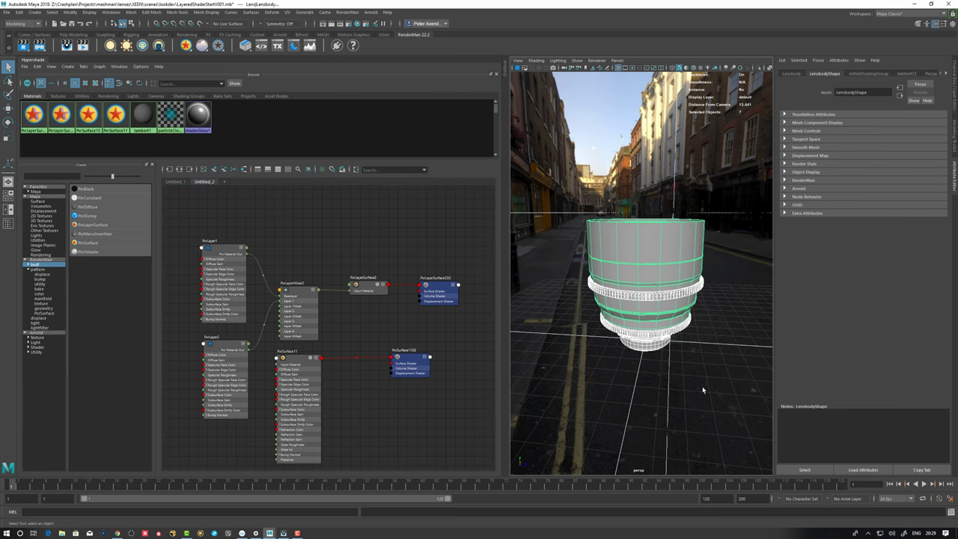
right_click(366, 286)
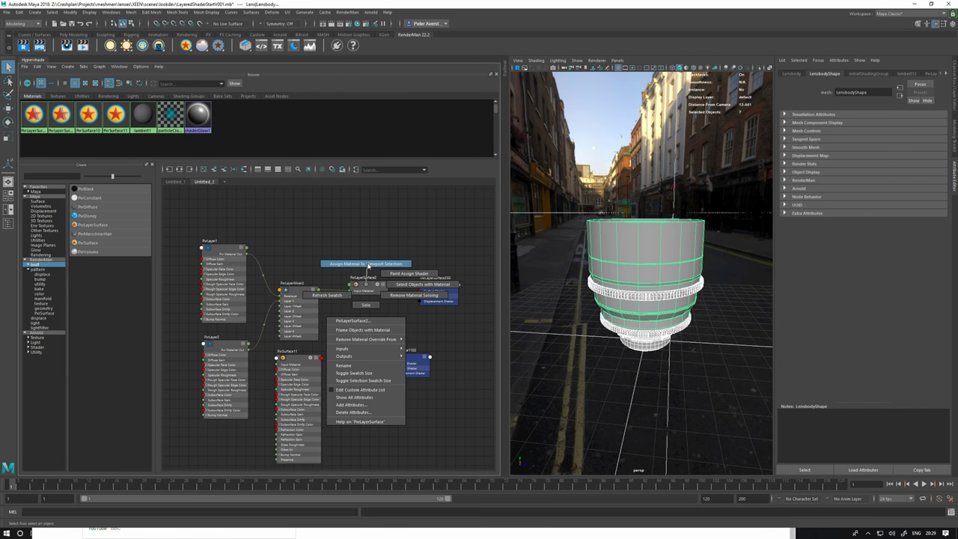
left_click(369, 265)
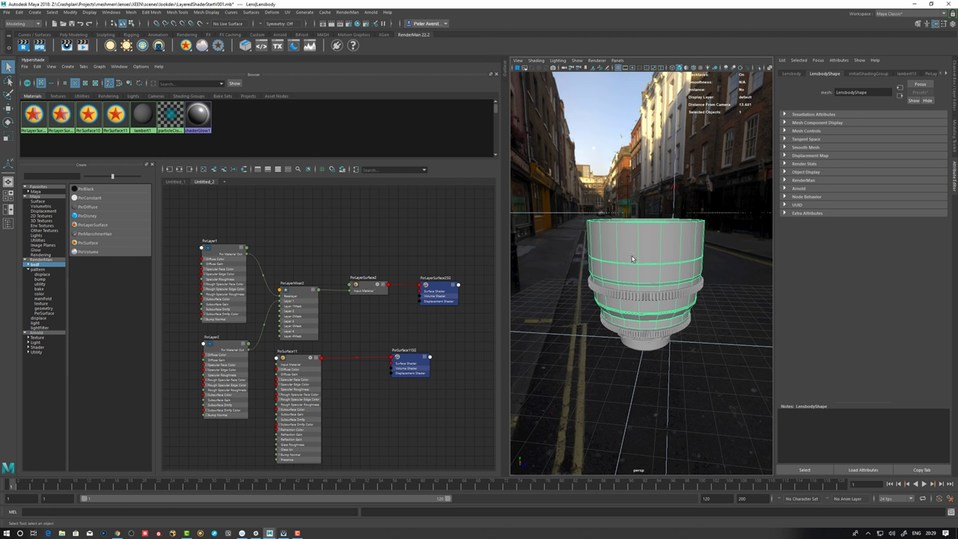
Set PxrLayerSurface2's primary and rough specular Fresnel modes to Physical and both specular models to Ggx.
left_click(369, 287)
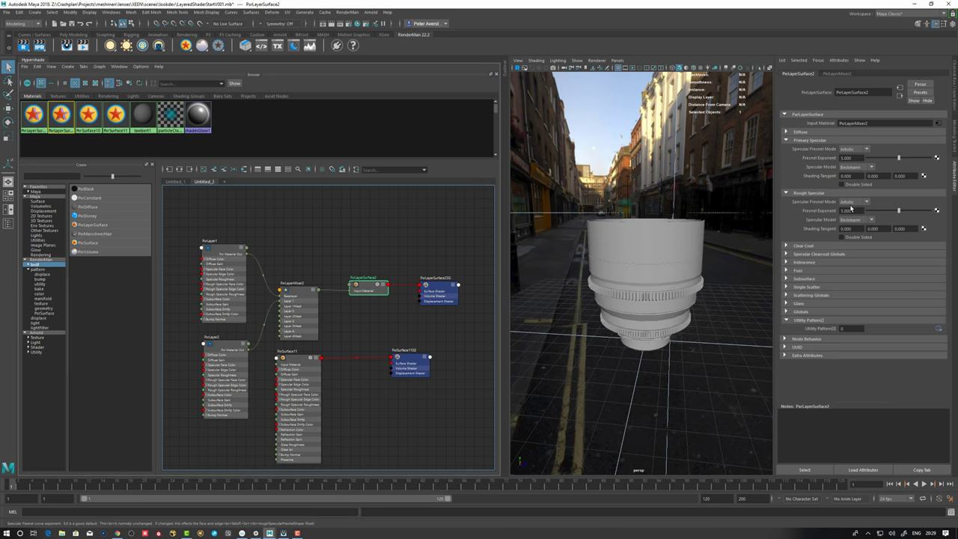
left_click(852, 202)
left_click(853, 217)
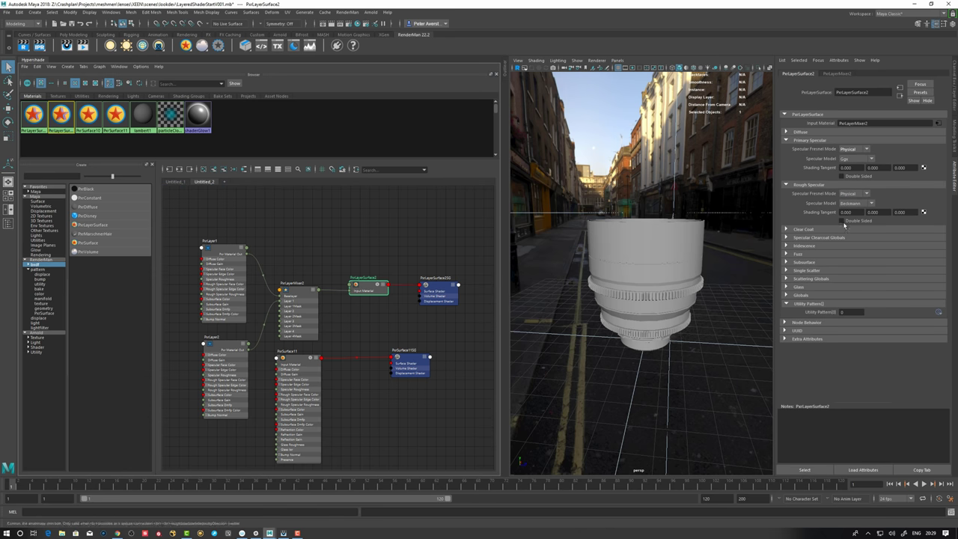
left_click(853, 202)
left_click(851, 217)
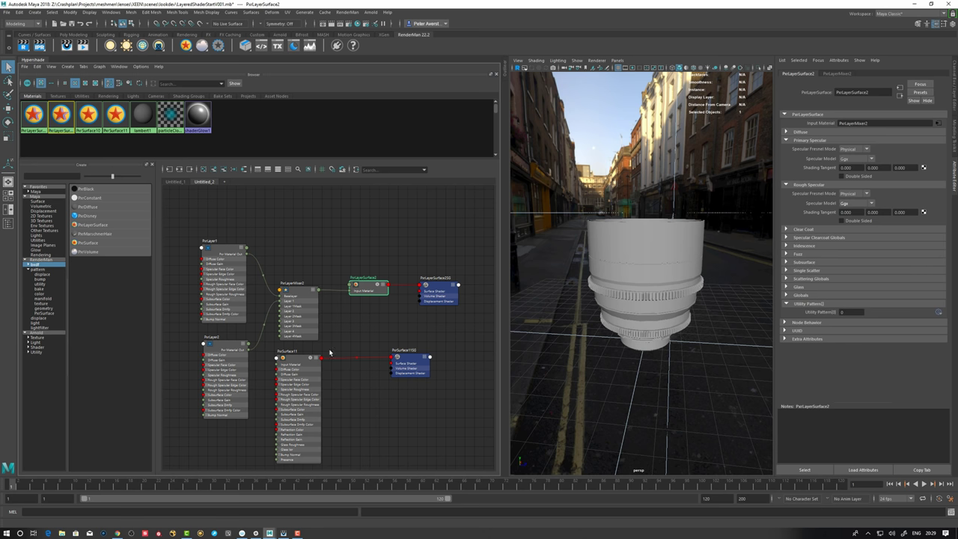
Delete the PxrSurface11 material node from the graph.
left_click(301, 359)
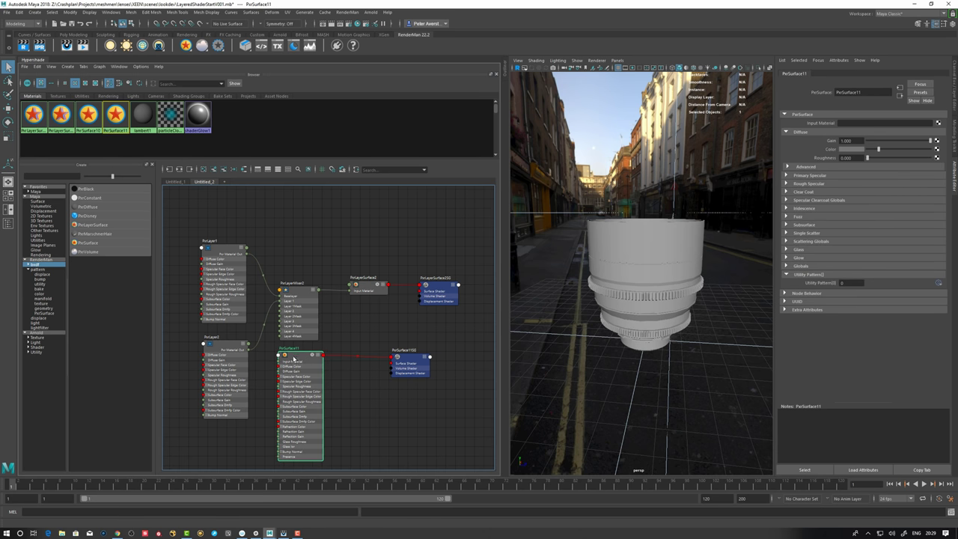
left_click_drag(299, 355, 297, 356)
key("Delete")
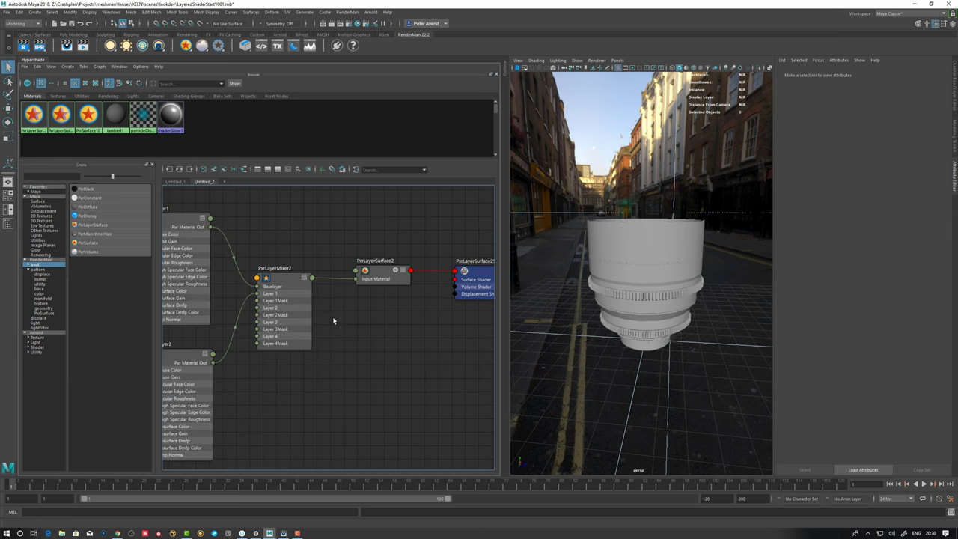
Rearrange the PxrLayer1 and PxrLayerMixer2 nodes to spread out the layer network.
scroll(378, 323, "up", 2)
mouse_move(378, 345)
middle_mouse_down("alt")
mouse_move(385, 353)
mouse_move(378, 351)
middle_mouse_up("alt")
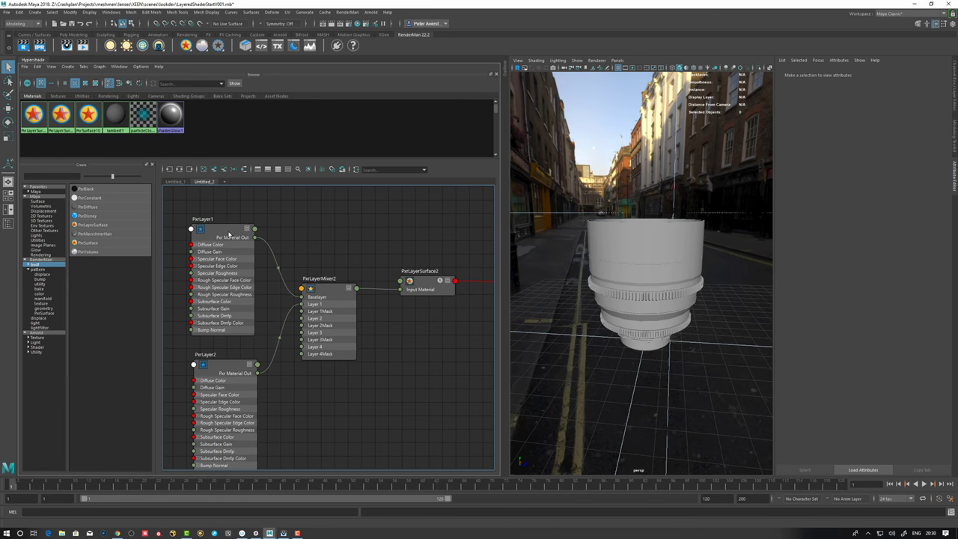
left_click_drag(229, 238, 229, 241)
left_click_drag(333, 290, 341, 294)
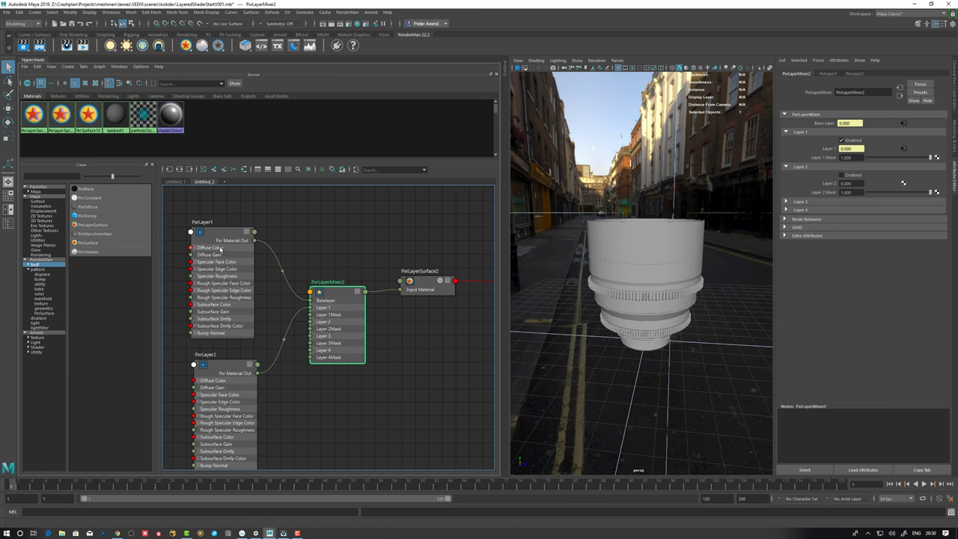
Rename the PxrLayer1 base layer node to CHRO.
left_click(229, 238)
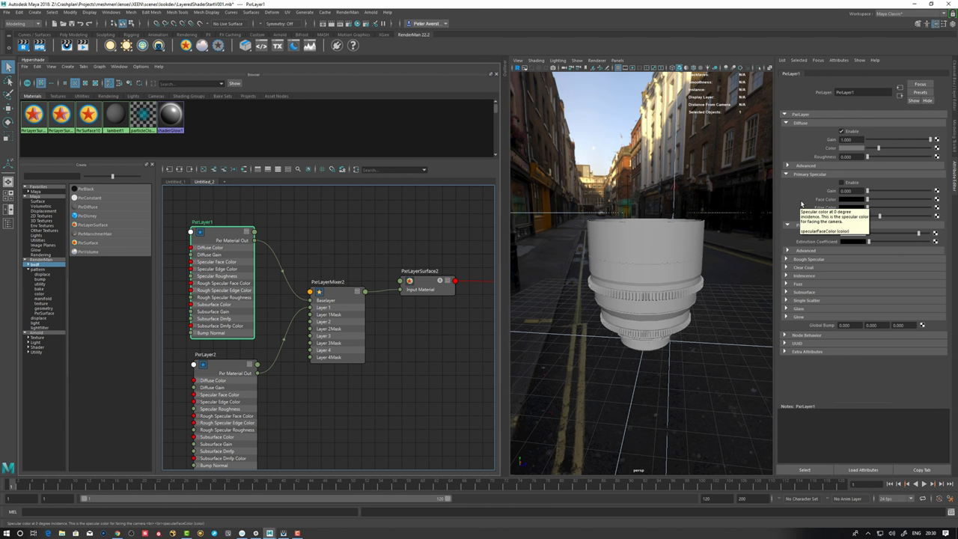
left_click(425, 283)
left_click(221, 237)
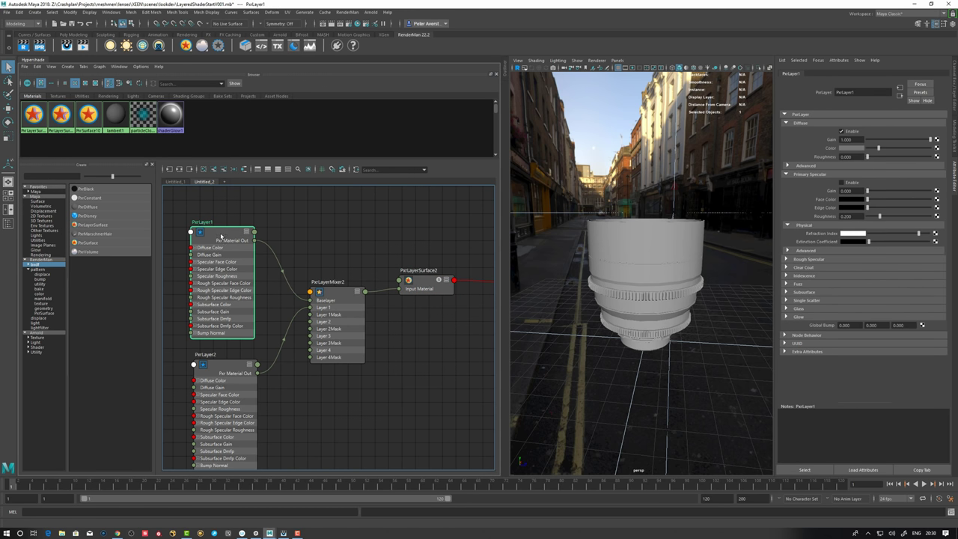
double_click(205, 223)
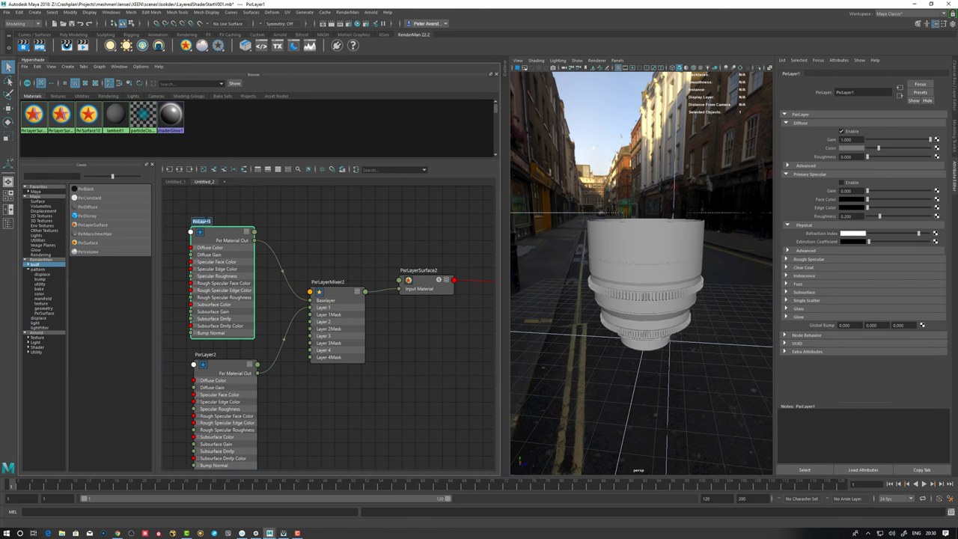
type("d")
key("Return")
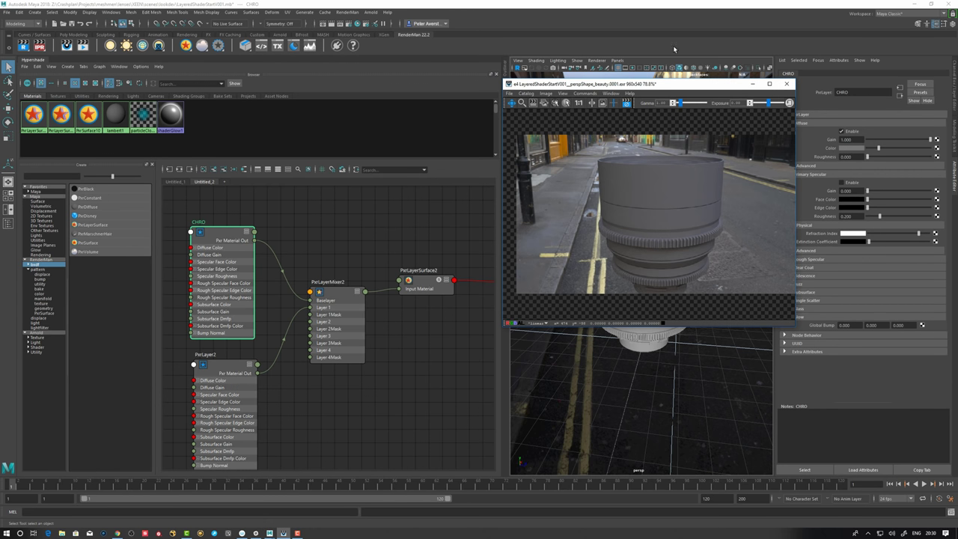
Move the render window clear of the attributes and set PxrLayer2's diffuse color to green with 0.949 saturation and 0.180 value.
left_click_drag(663, 81, 638, 45)
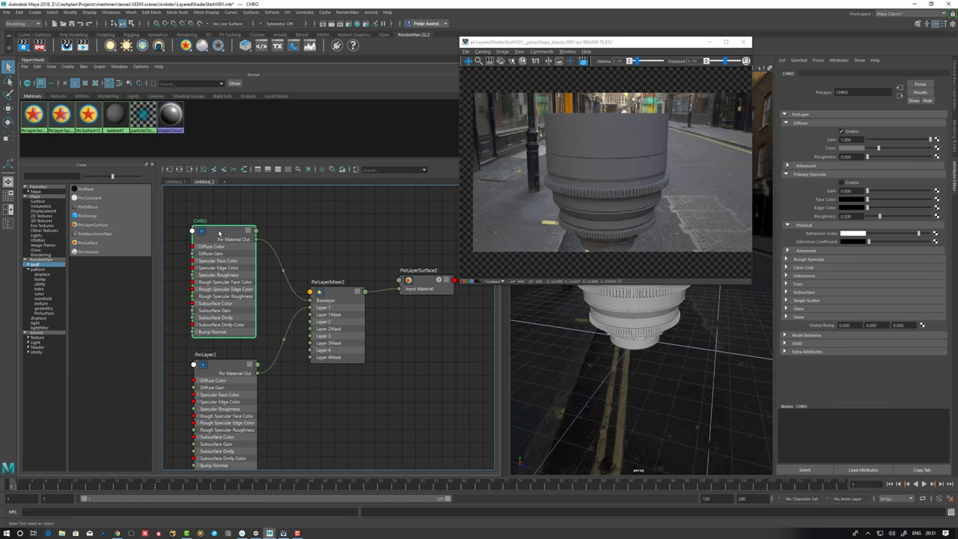
left_click(330, 292)
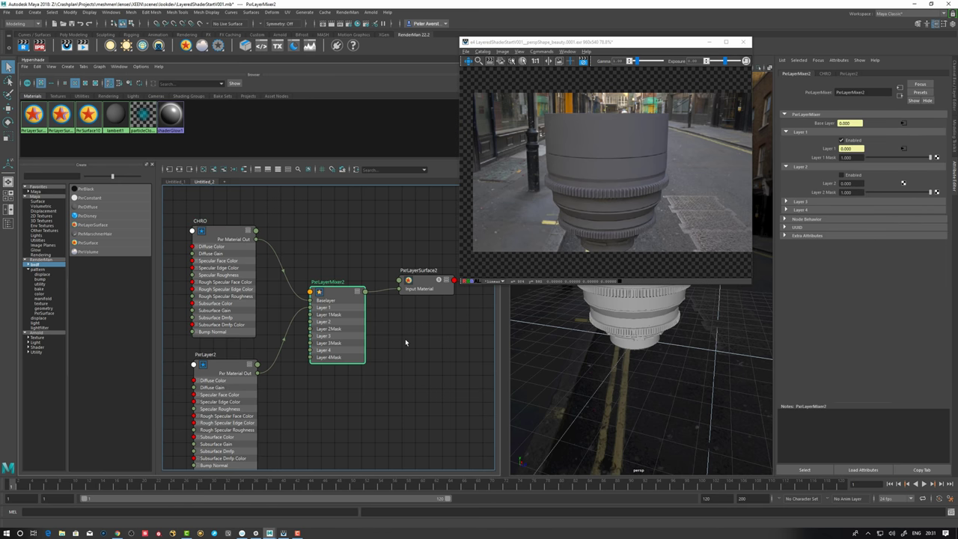
left_click(211, 365)
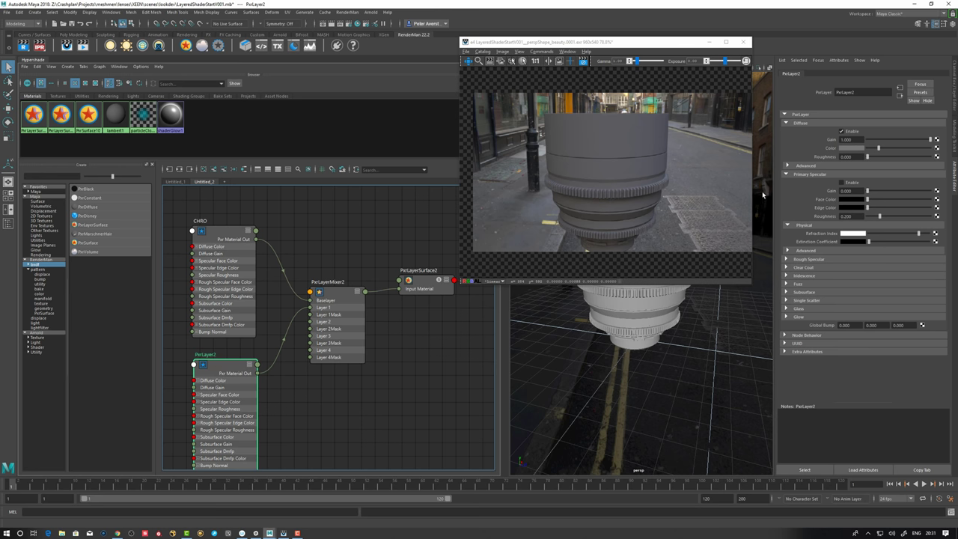
left_click(860, 149)
left_click_drag(842, 178, 872, 178)
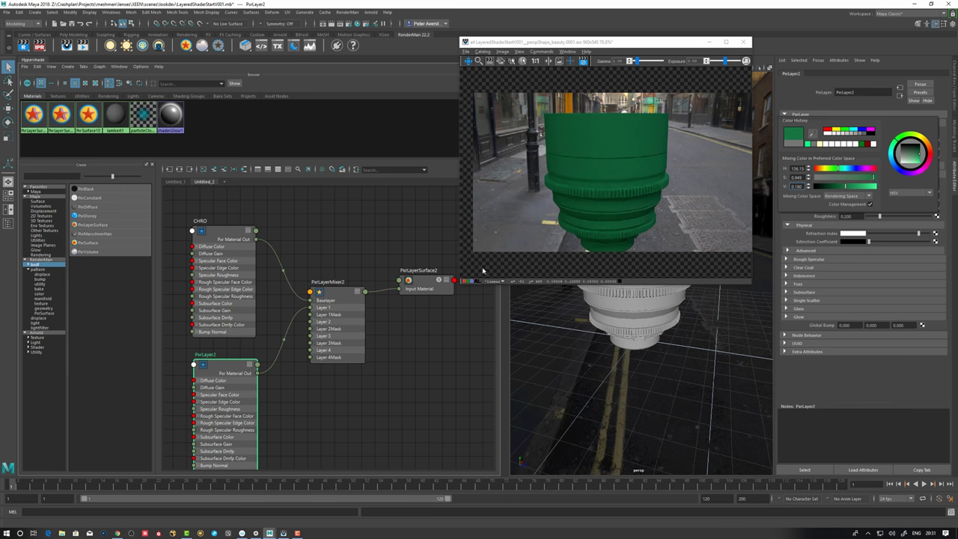
Set the CHRO layer's diffuse color to dark red with 1.000 saturation and 0.180 value, and show PxrLayerMixer2's attributes.
left_click(239, 247)
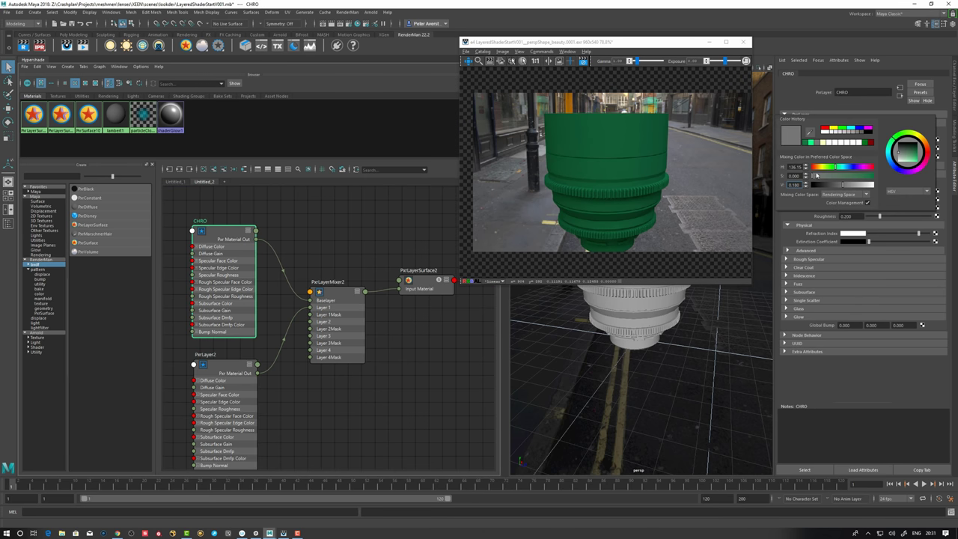
left_click_drag(815, 169, 874, 176)
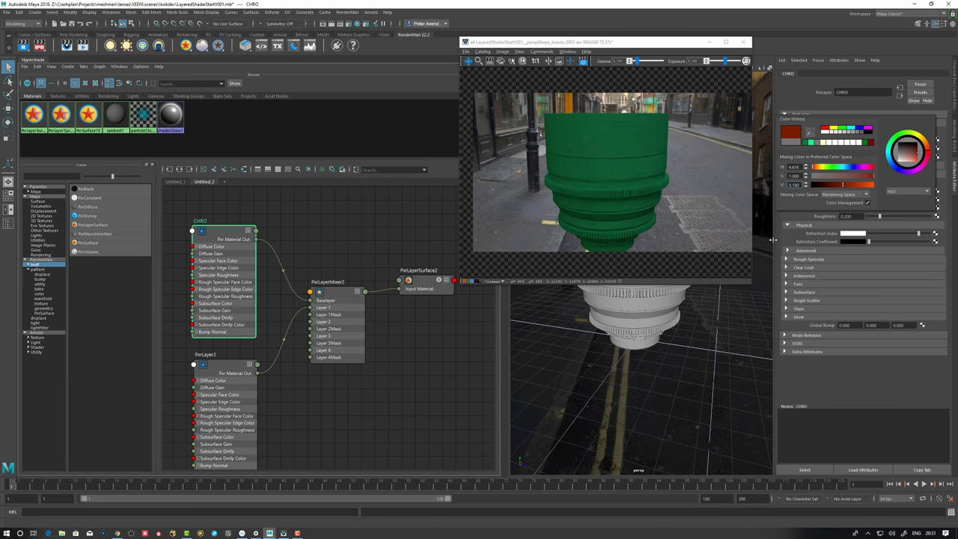
left_click(339, 298)
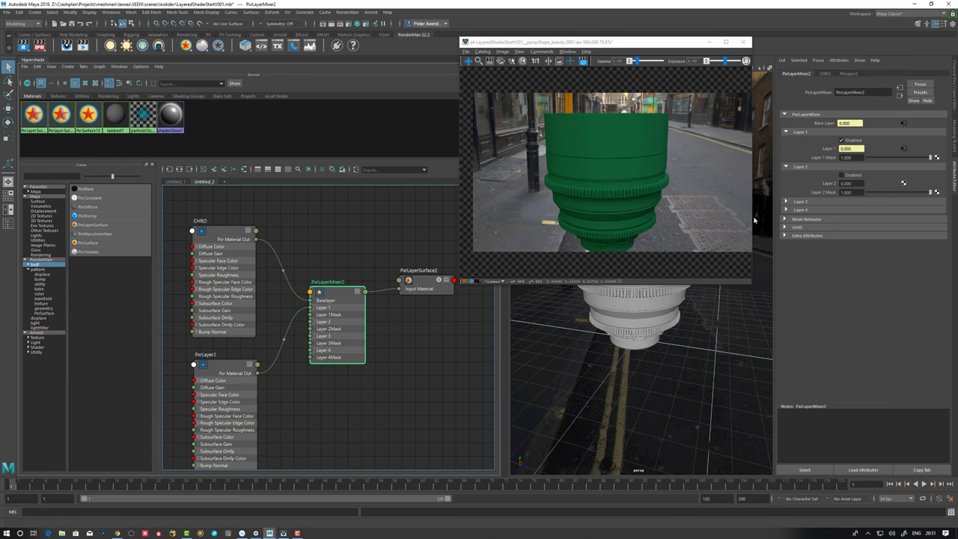
Disable Layer 1 in PxrLayerMixer2 and re-enable it to compare the base and top layers in the render.
left_click(841, 142)
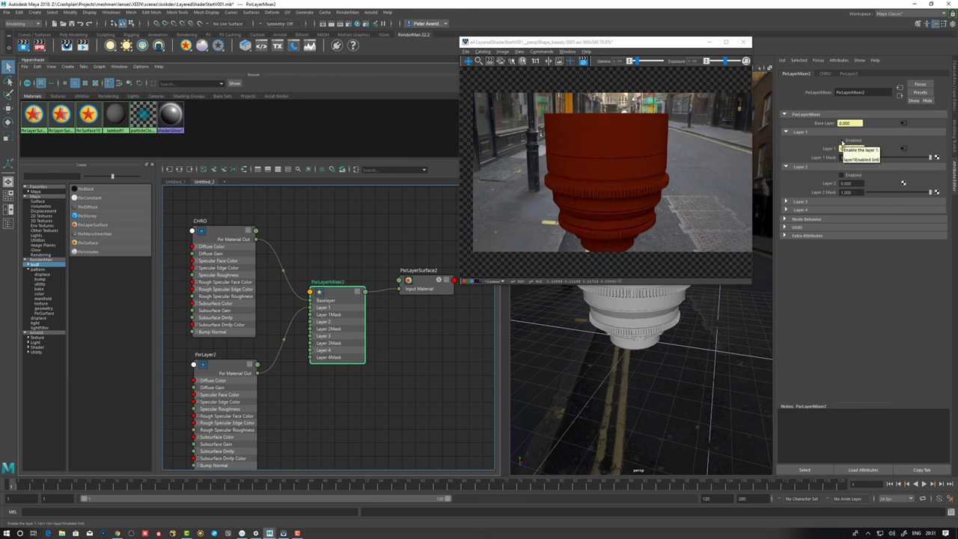
left_click(842, 141)
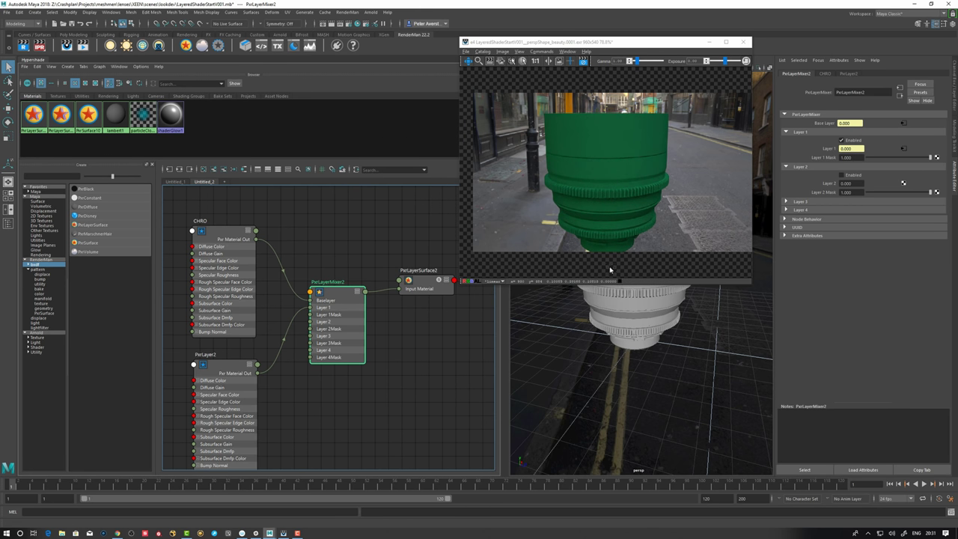
Add a PxrChecker node beneath PxrLayerMixer2 and connect its Result R to the Layer 1 Mask.
middle_click_drag(368, 347, 416, 300, "alt")
middle_click_drag(393, 345, 391, 349, "alt")
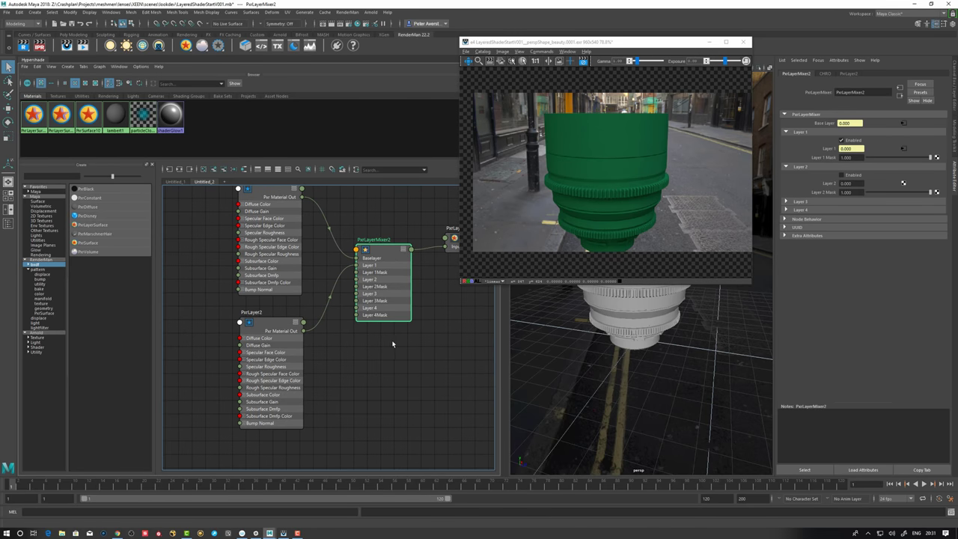
left_click(350, 380)
key("Tab")
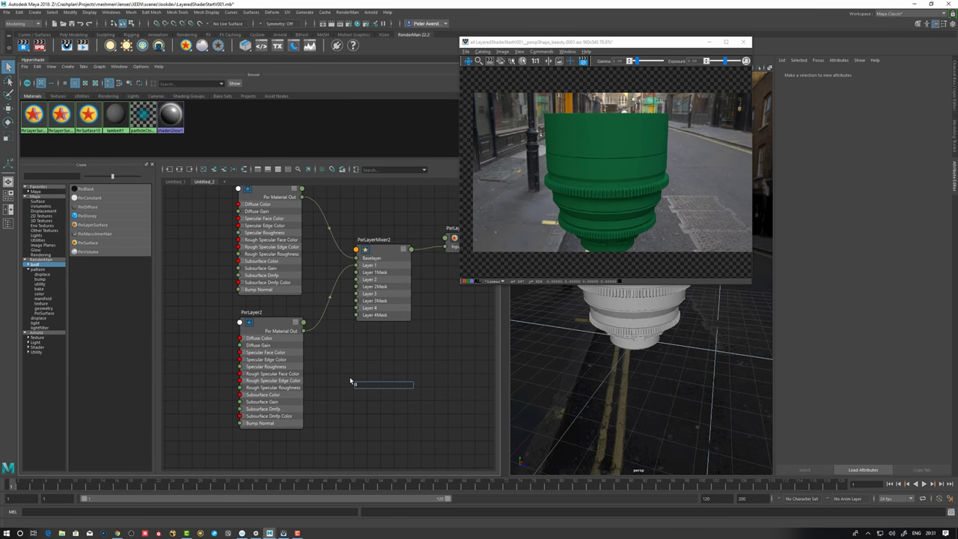
type("Pxrch")
key("Return")
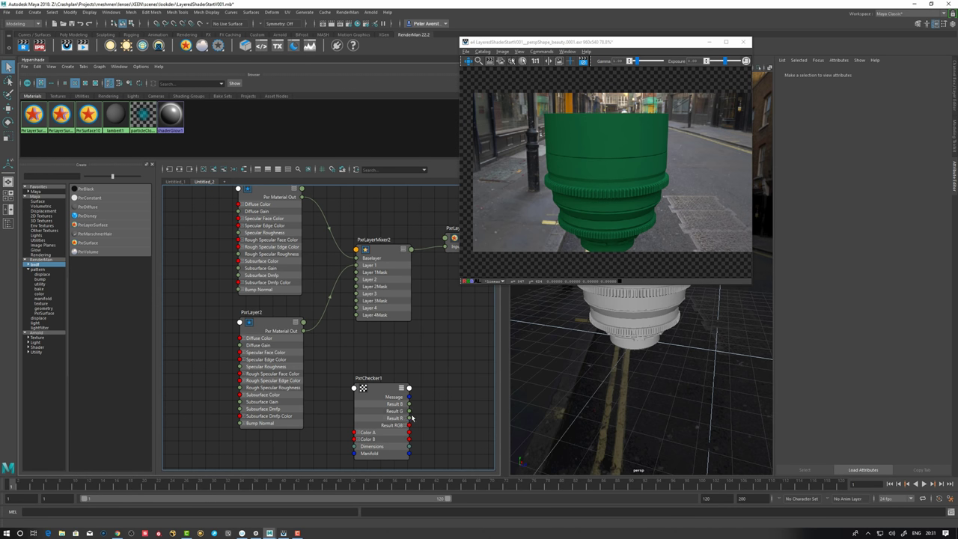
left_click_drag(409, 421, 363, 272)
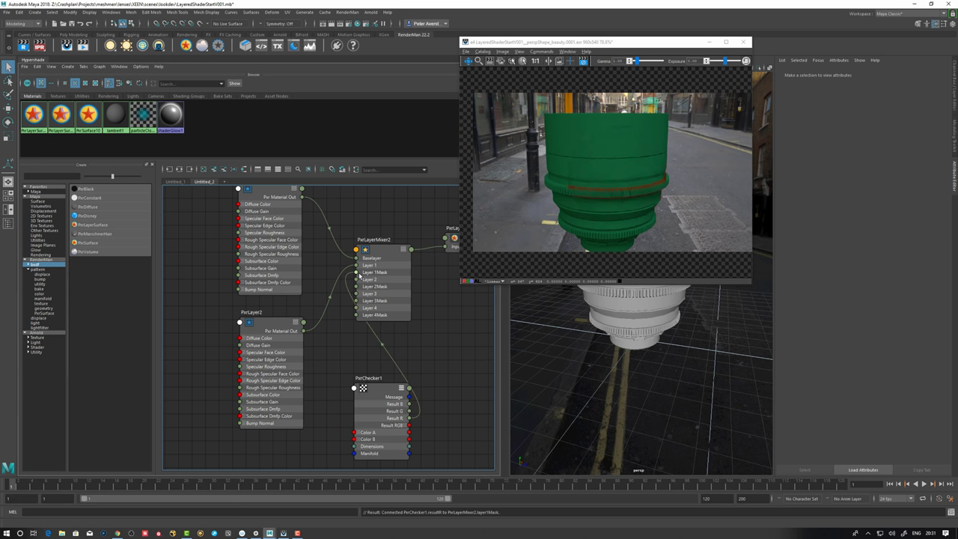
left_click_drag(382, 388, 375, 389)
Add a PxrManifold2D node beside the checker and connect its Result to the PxrChecker1 Manifold input.
left_click(299, 459)
middle_click_drag(299, 460, 309, 442, "alt")
key("Tab")
type("pxrm")
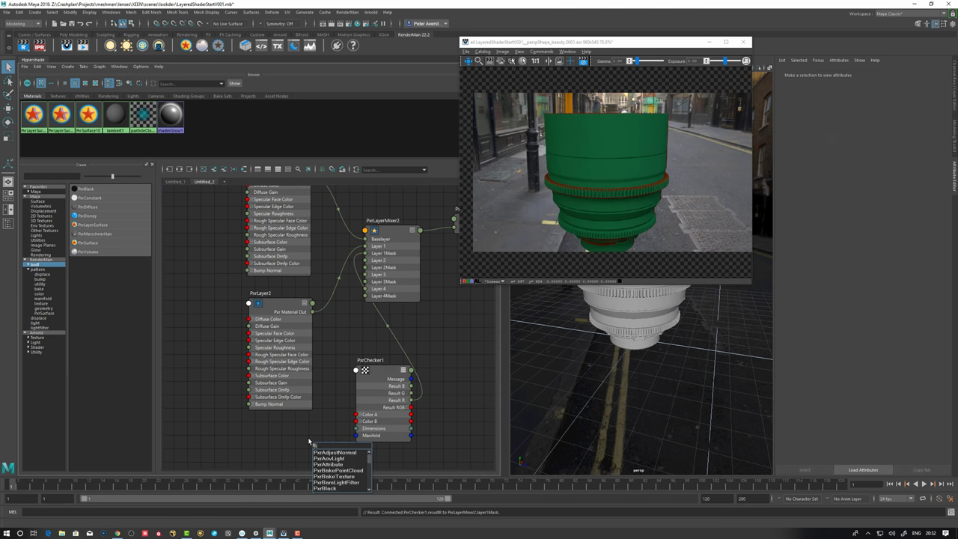
key("Down")
key("Down")
key("Up")
key("Return")
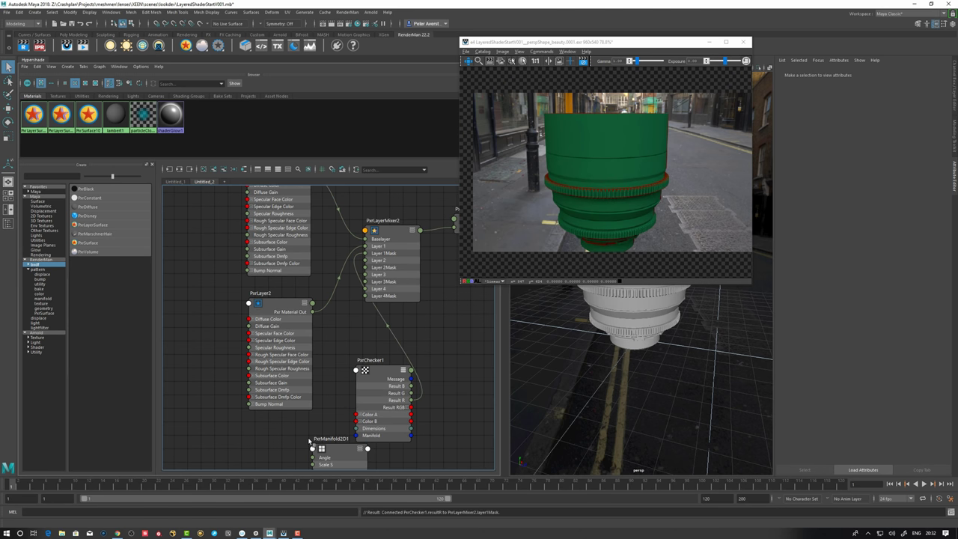
left_click_drag(336, 454, 246, 433)
left_click_drag(278, 452, 356, 436)
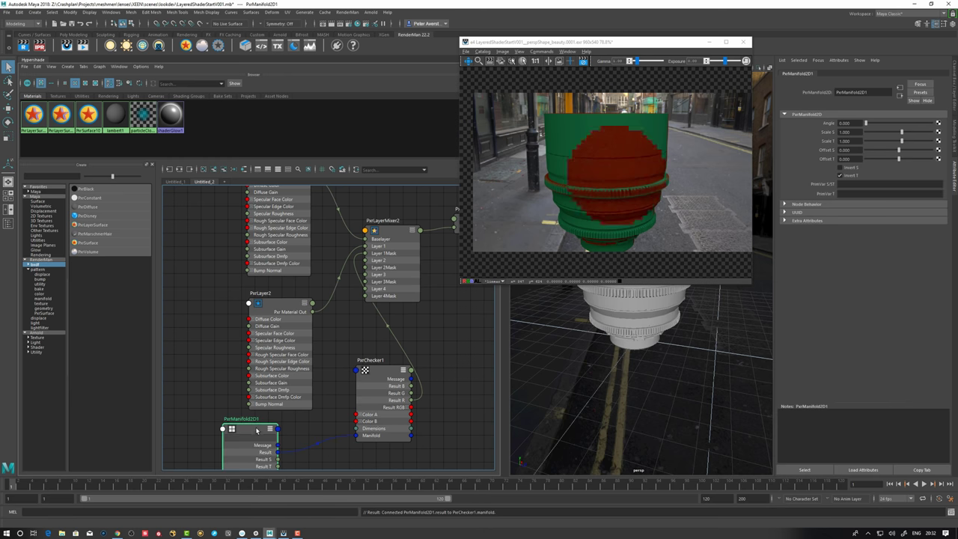
Set PxrManifold2D1's Scale S and Scale T to 5.
left_click_drag(858, 131, 829, 132)
type("5")
left_click_drag(858, 141, 830, 141)
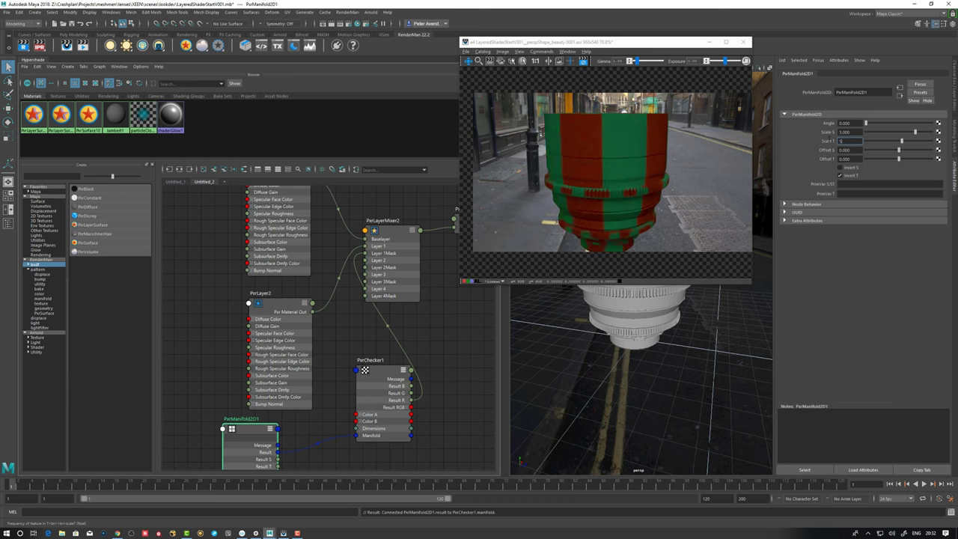
type("5")
key("Return")
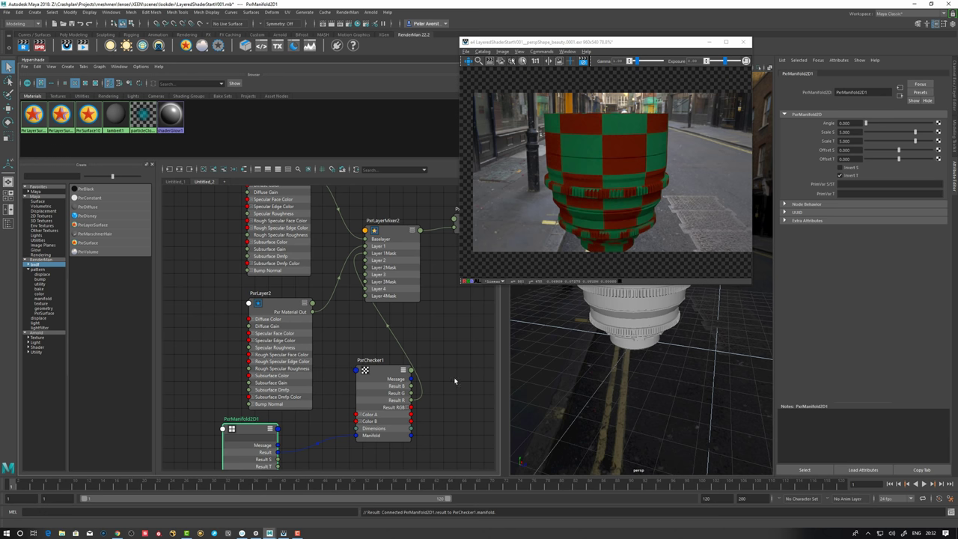
Rearrange the PxrChecker1 and PxrManifold2D1 nodes to give them more room in the graph.
left_click_drag(385, 377, 365, 386)
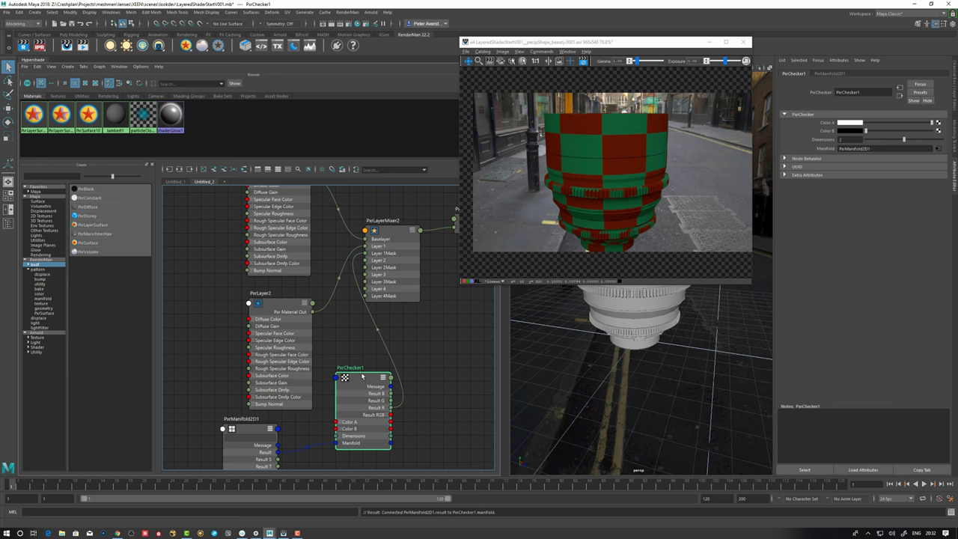
left_click_drag(363, 381, 354, 393)
middle_click_drag(360, 370, 395, 352, "alt")
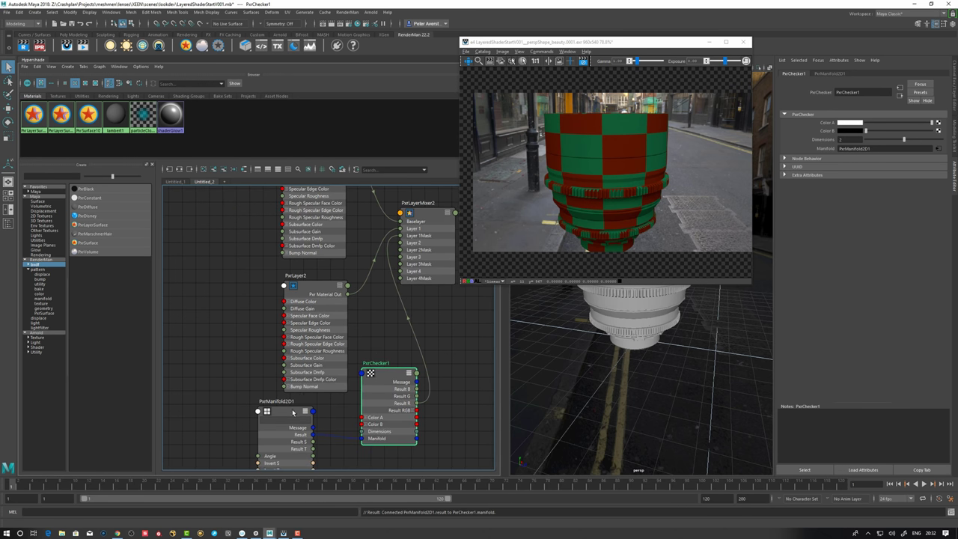
left_click_drag(293, 412, 258, 409)
Delete the PxrChecker1 and PxrManifold2D1 nodes.
left_click(382, 374)
key("Delete")
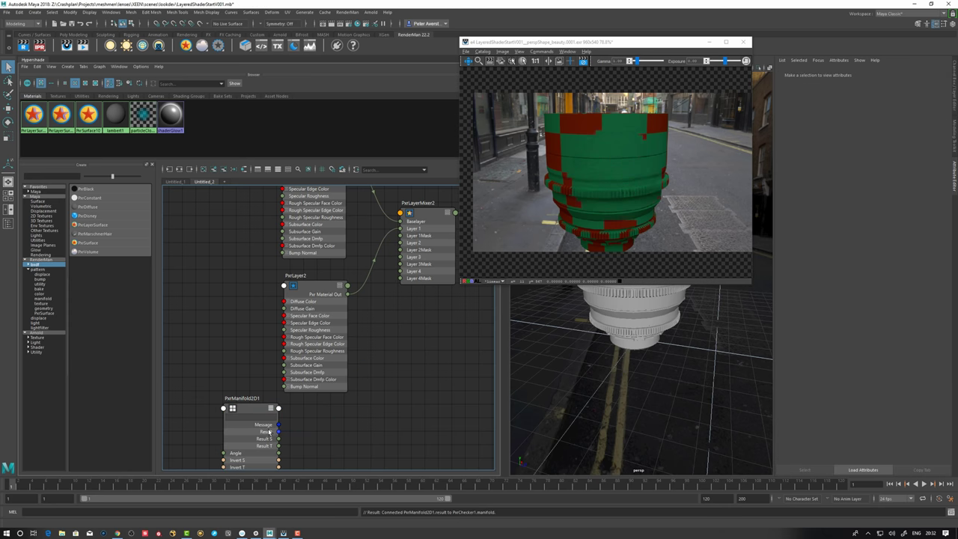
left_click(269, 432)
key("Delete")
middle_click_drag(389, 362, 369, 400, "alt")
middle_click_drag(342, 300, 328, 347, "alt")
Collapse the CHRO and PxrLayer2 nodes so that their attribute lists are hidden.
left_click(276, 240)
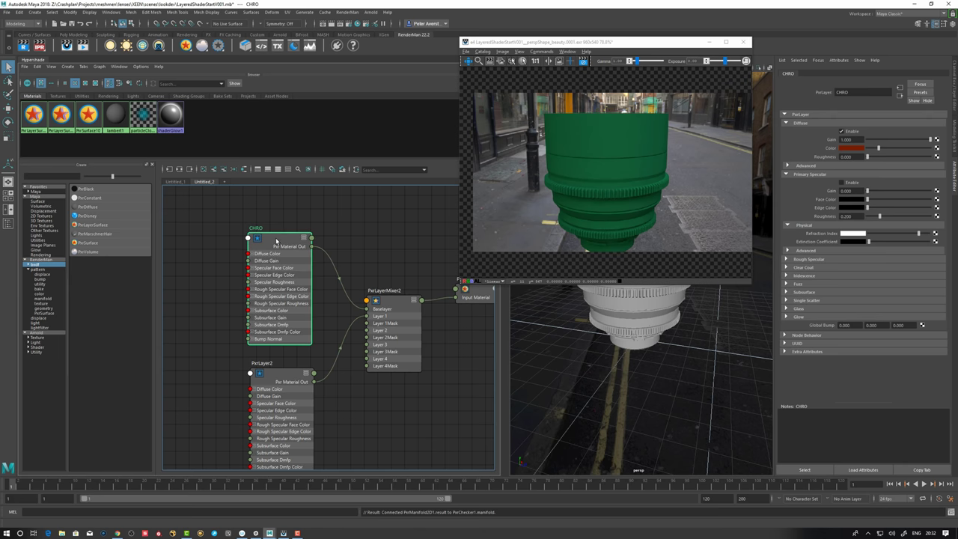
left_click_drag(277, 240, 275, 240)
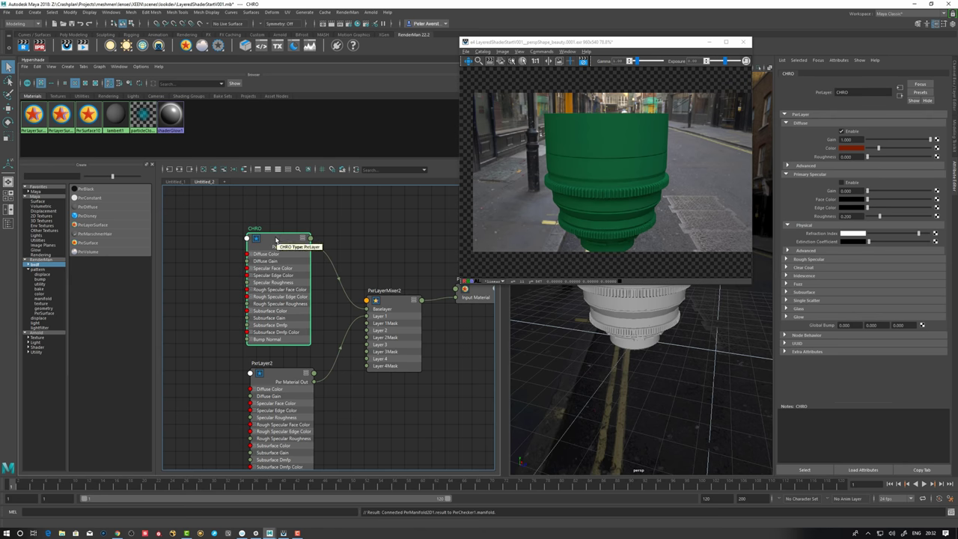
left_click_drag(283, 238, 283, 241)
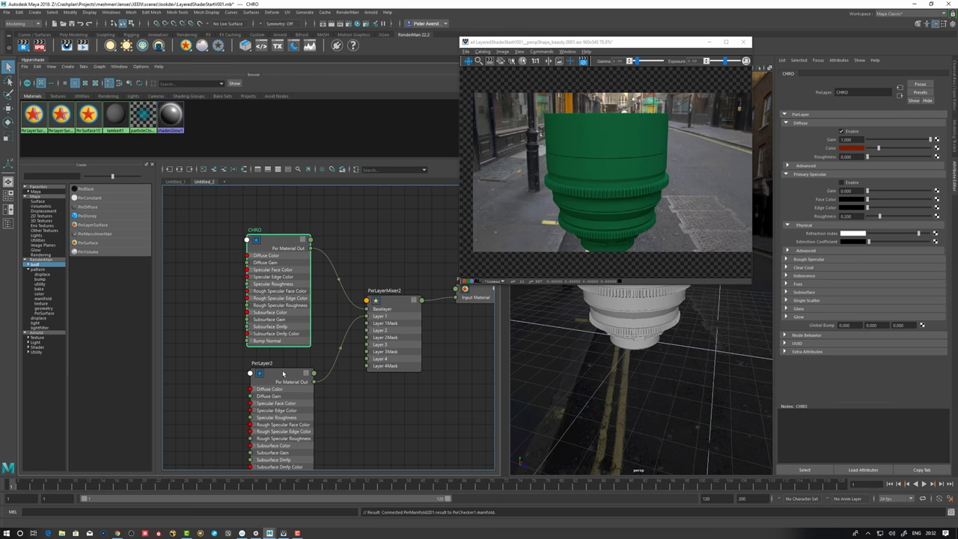
left_click_drag(283, 373, 278, 368)
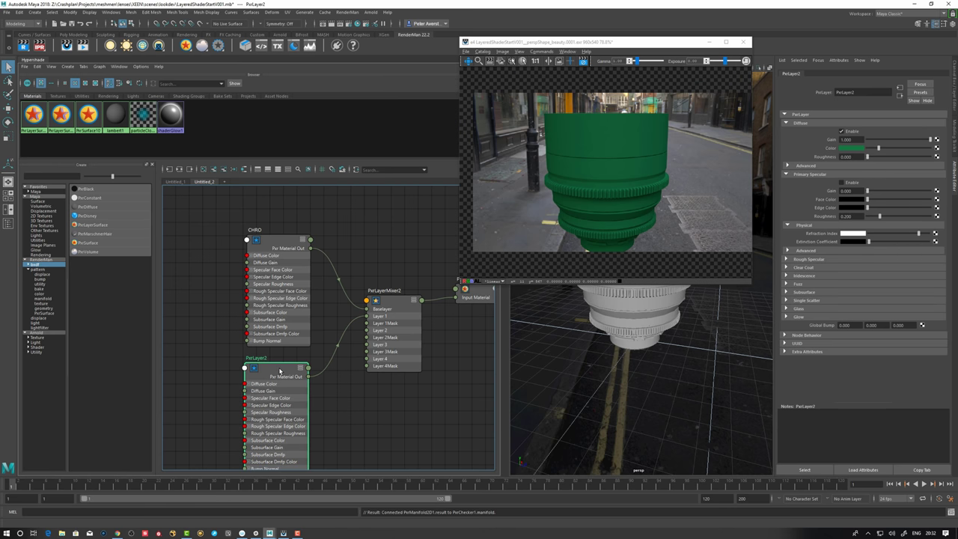
key("1")
left_click(278, 240)
key("1")
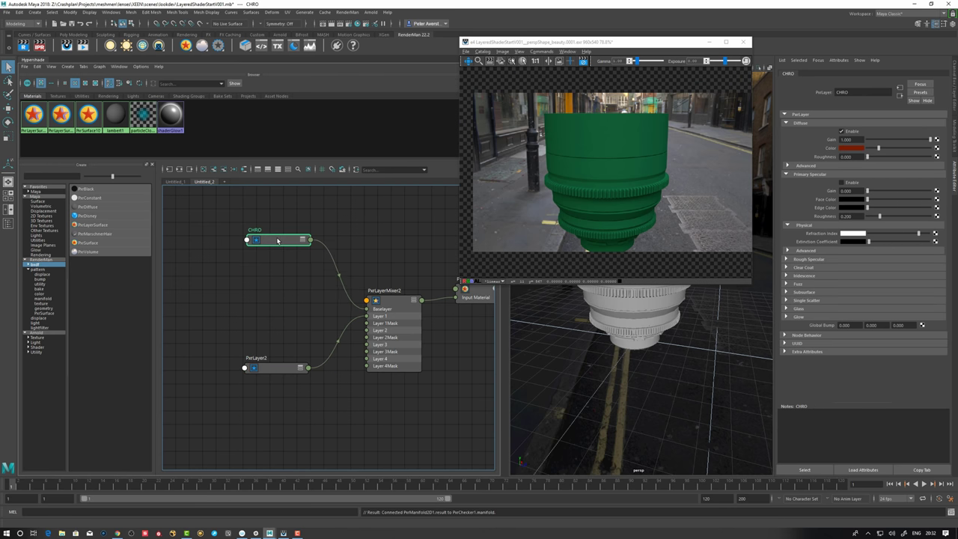
Move the collapsed CHRO and PxrLayer2 nodes closer together beside PxrLayerMixer2.
left_click_drag(278, 240, 276, 250)
left_click_drag(280, 371, 278, 352)
left_click_drag(270, 258, 275, 286)
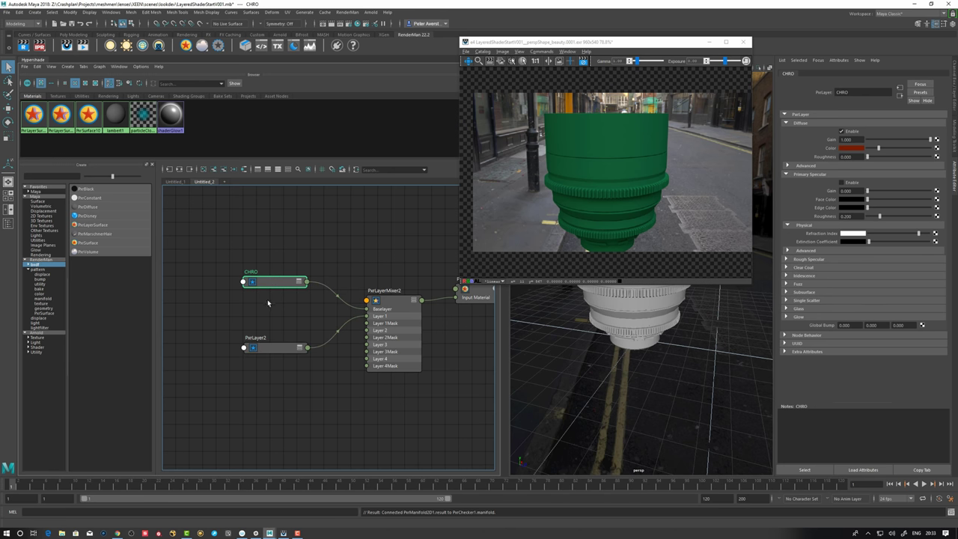
left_click_drag(394, 308, 397, 305)
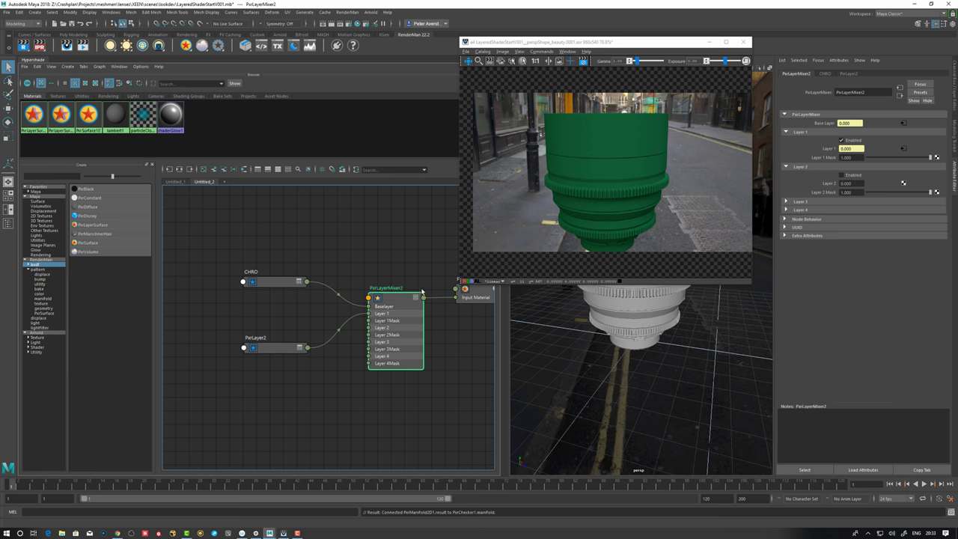
left_click_drag(277, 351, 274, 343)
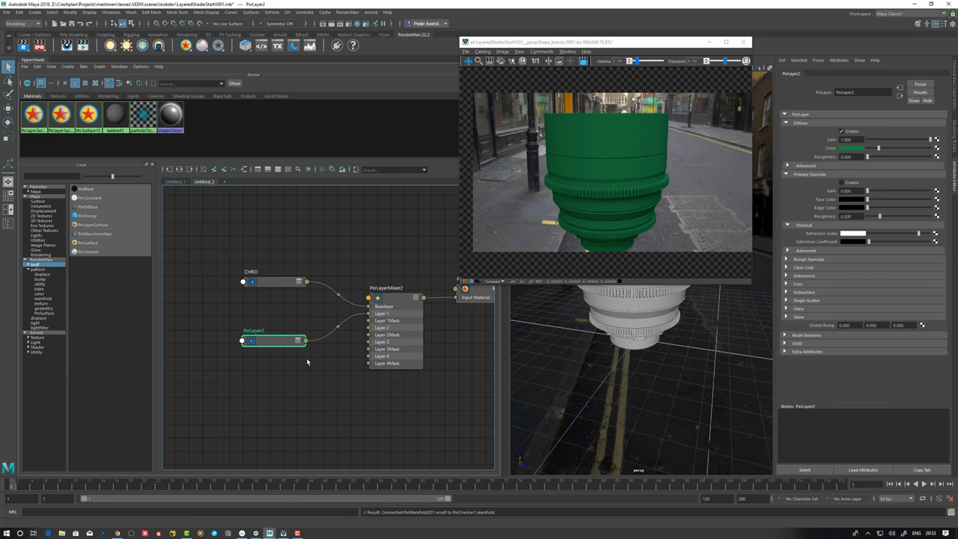
Add a third PxrLayer node below PxrLayer2 and connect its Pxr Material Out to the mixer's Layer 2.
left_click(269, 412)
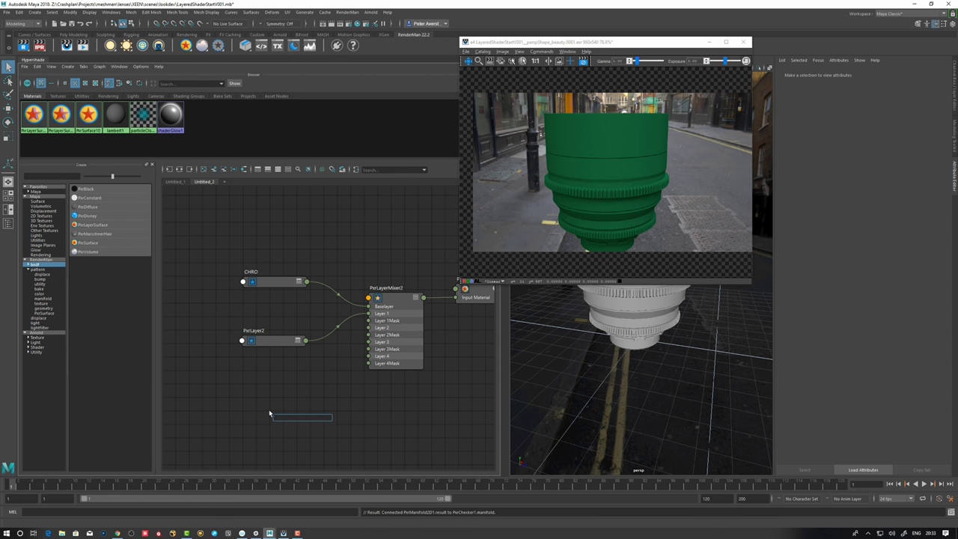
key("Tab")
type("pxrl")
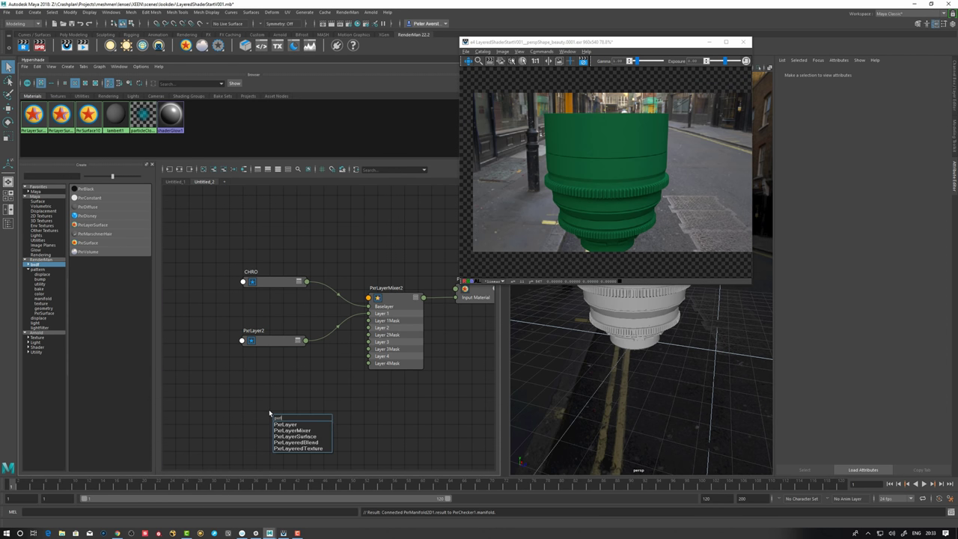
key("Return")
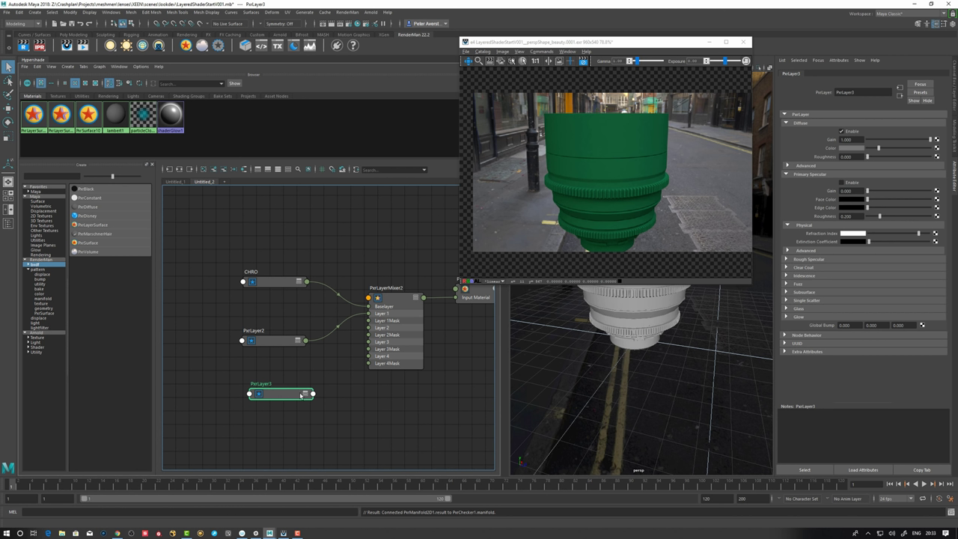
left_click(302, 394)
key("3")
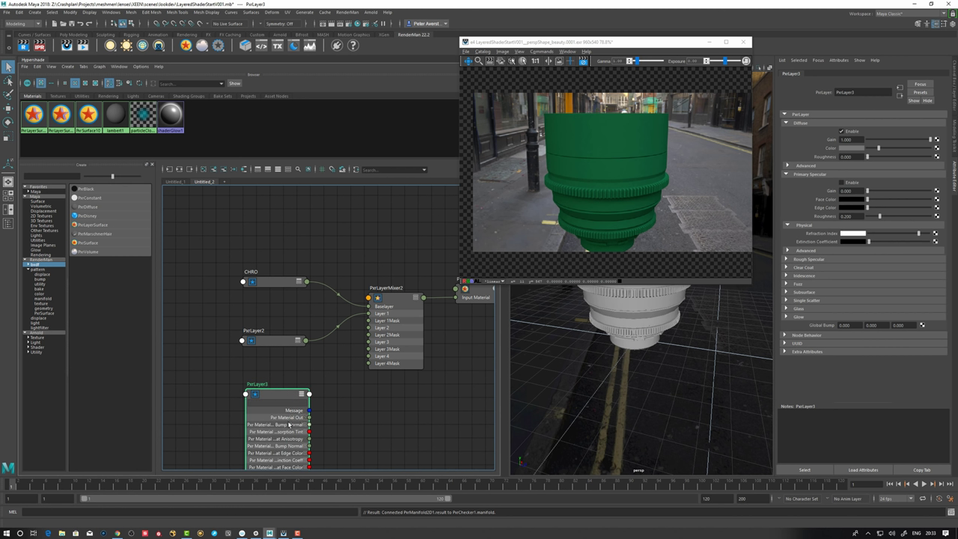
left_click_drag(308, 417, 368, 327)
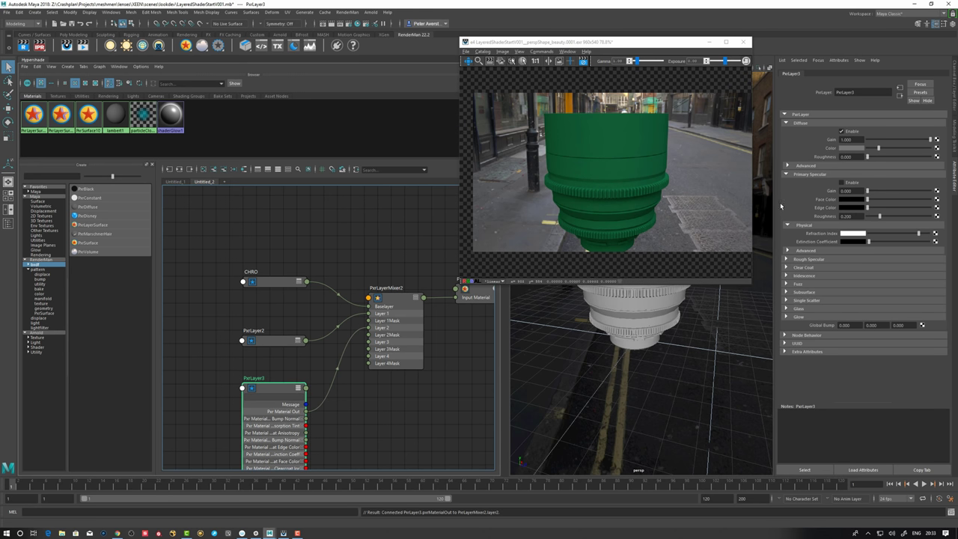
Enable Layer 2 in PxrLayerMixer2 and set PxrLayer3's diffuse color to dark blue.
left_click(407, 301)
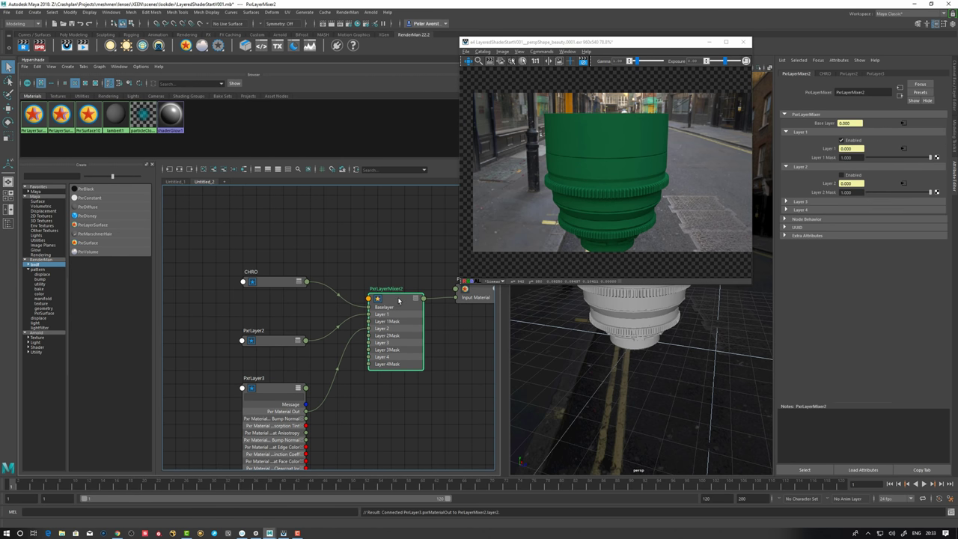
left_click(842, 175)
left_click(275, 393)
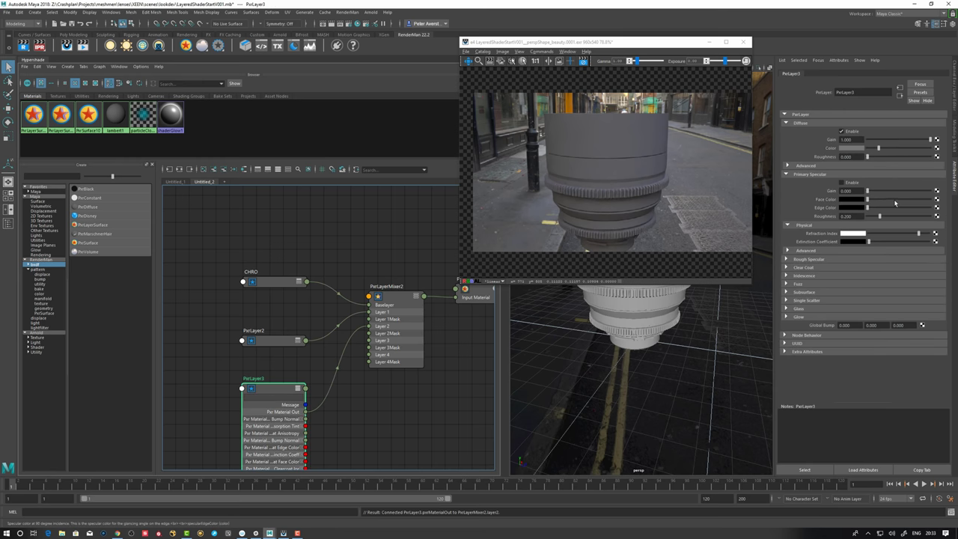
left_click(824, 191)
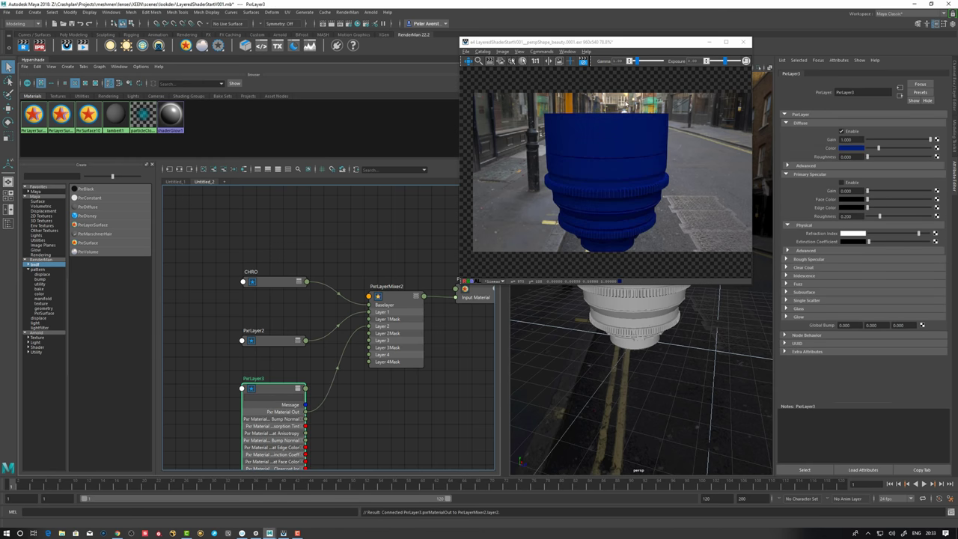
Collapse the PxrLayer3 node and stack the three layer nodes in a compact column beside the mixer.
key("1")
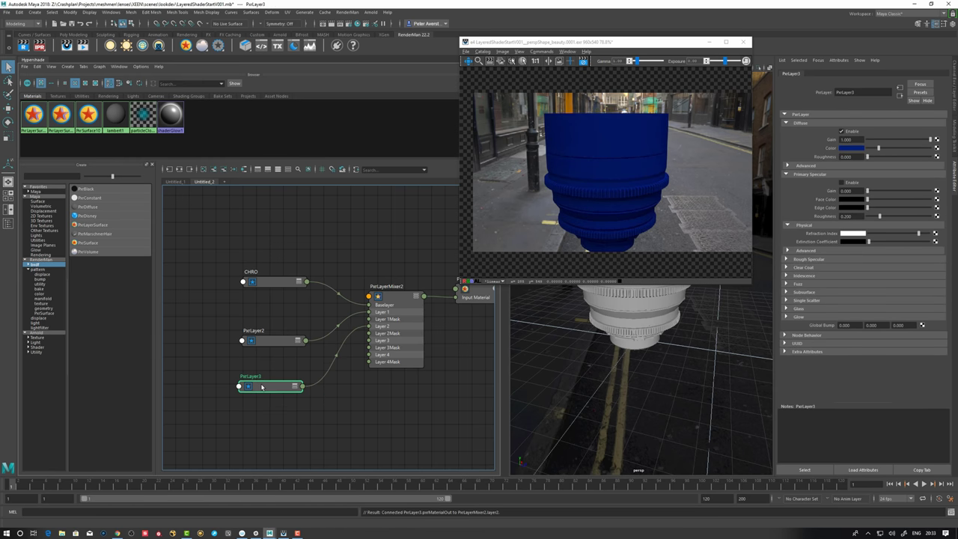
left_click_drag(264, 387, 269, 390)
left_click(277, 346)
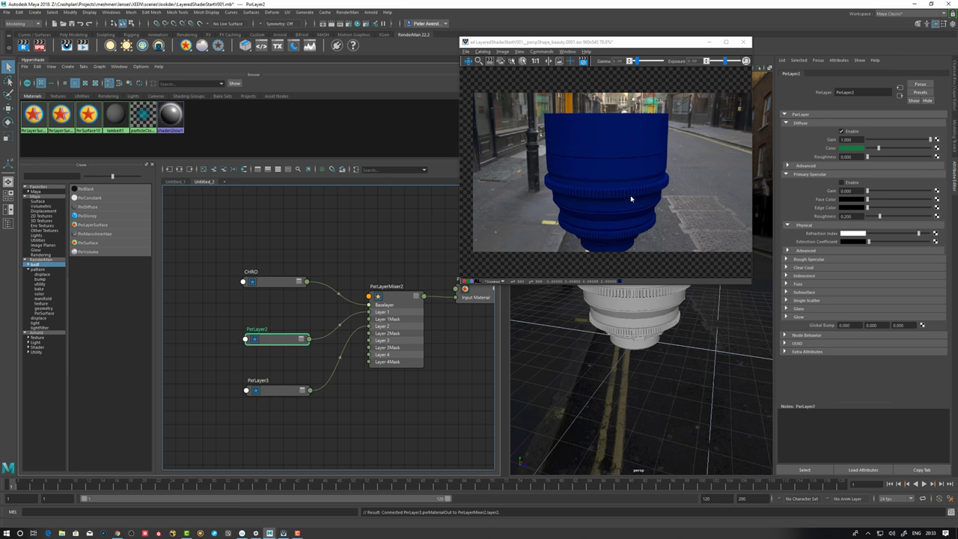
left_click_drag(539, 373, 592, 395, "alt")
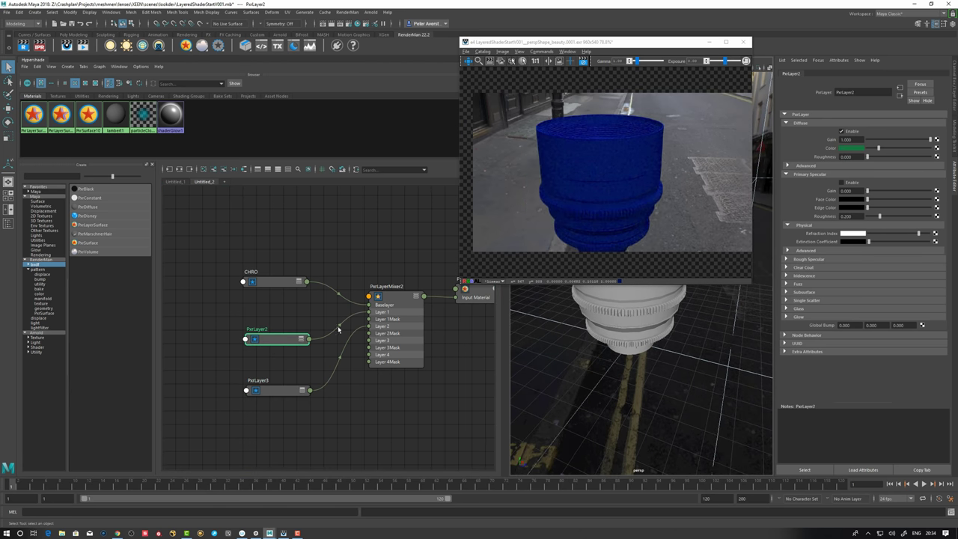
left_click_drag(288, 283, 292, 287)
left_click_drag(284, 342, 285, 318)
left_click_drag(283, 391, 283, 348)
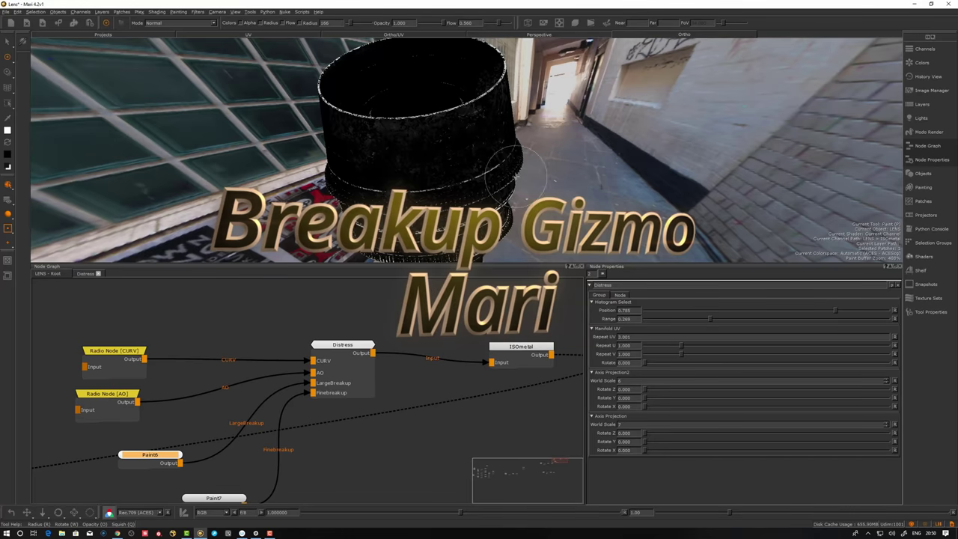
Examine the Distress breakup mask up close on the lens barrel and ribbed ring in Mari.
mouse_move(530, 174)
left_mouse_down("alt")
mouse_move(649, 150)
mouse_move(529, 167)
left_mouse_up("alt")
right_click_drag(506, 182, 685, 131, "alt")
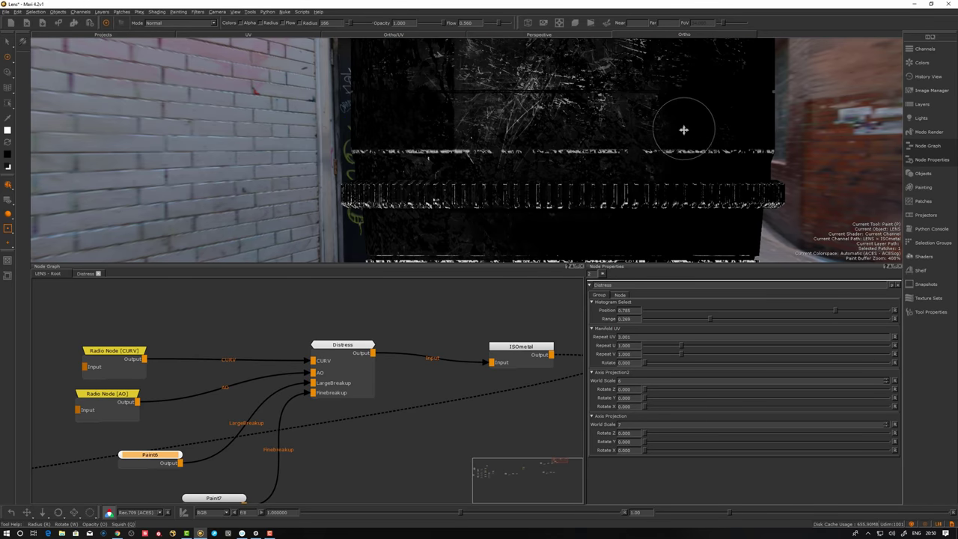
Raise the Distress mask's Histogram Select position to about 0.797, then try a slightly lower Repeat U and undo it.
middle_click_drag(684, 130, 586, 186, "alt")
left_click_drag(359, 169, 415, 335, "alt")
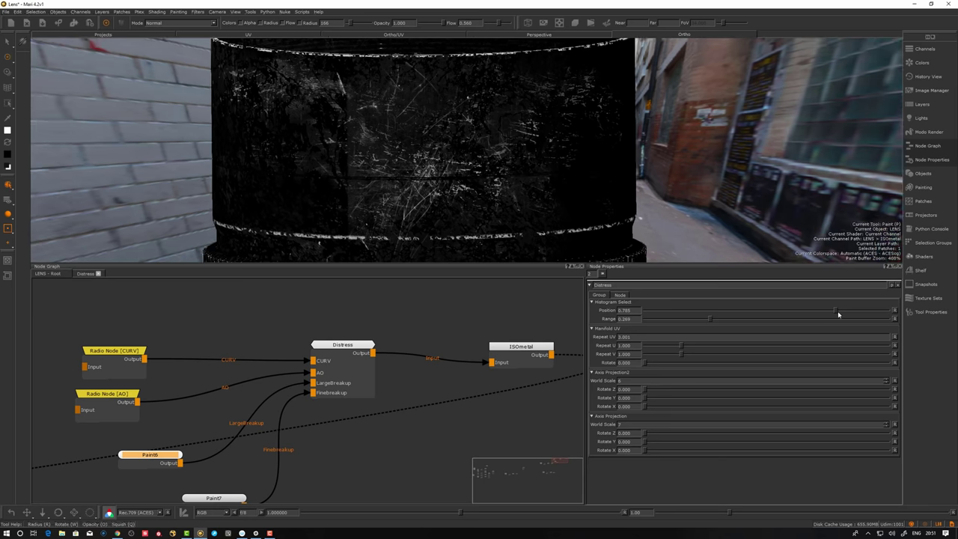
mouse_move(838, 310)
left_mouse_down()
mouse_move(804, 312)
mouse_move(861, 310)
mouse_move(822, 309)
mouse_move(840, 313)
left_mouse_up()
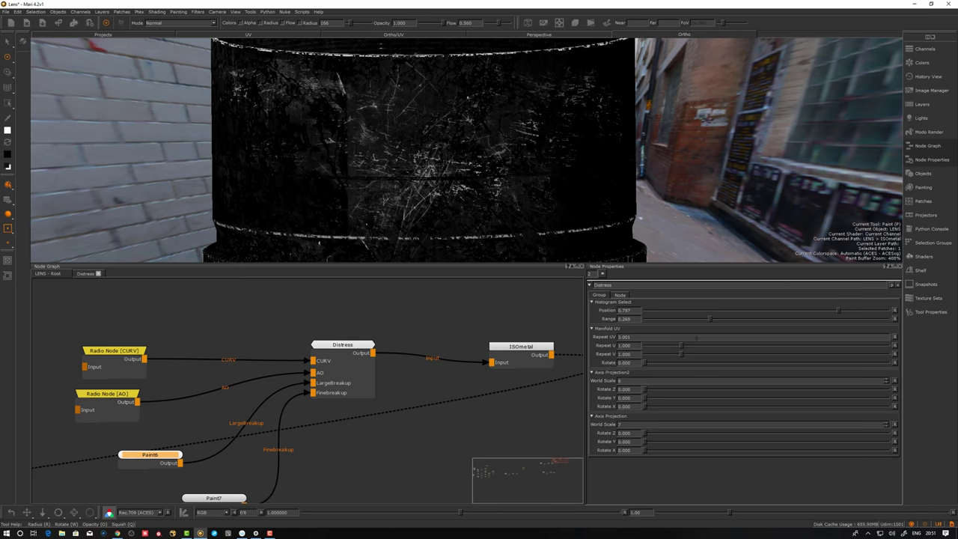
left_click_drag(681, 347, 680, 346)
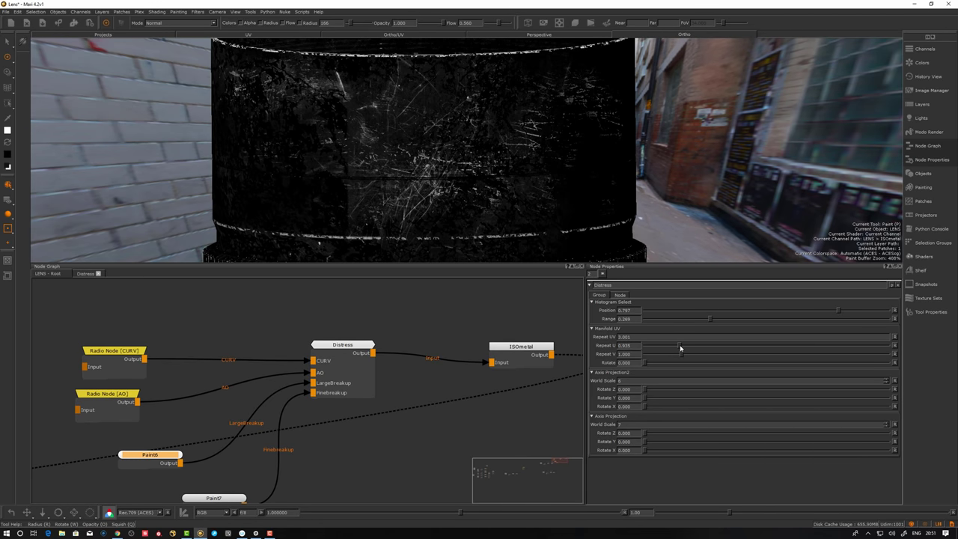
key("ctrl+z")
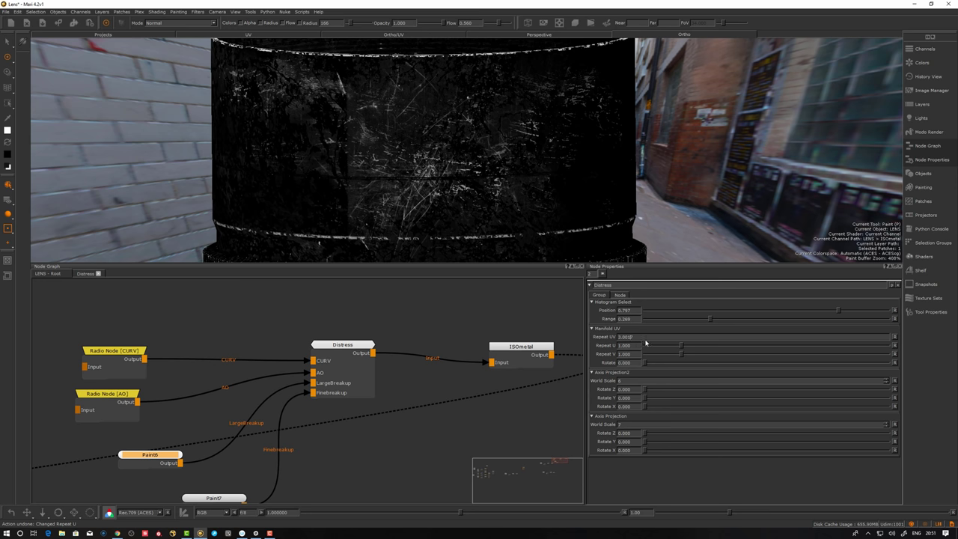
Try higher Repeat UV values on the Distress mask, starting with 10.
left_click_drag(637, 339, 610, 337)
type("10")
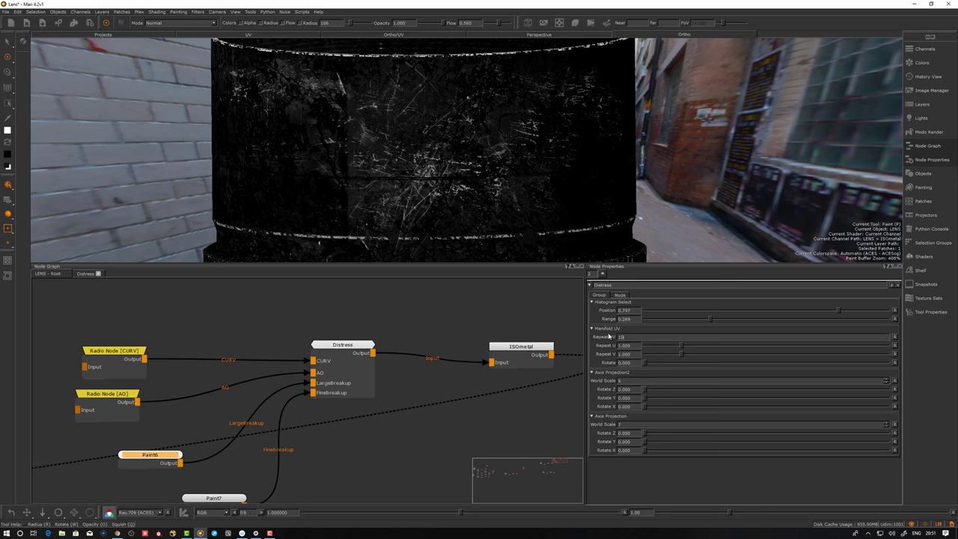
key("Return")
left_click_drag(637, 339, 612, 337)
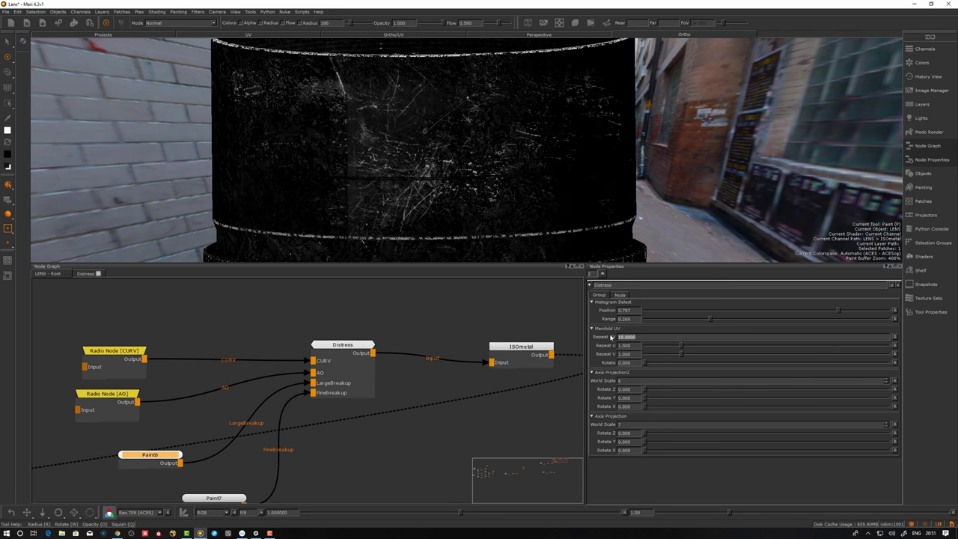
type("5")
key("Return")
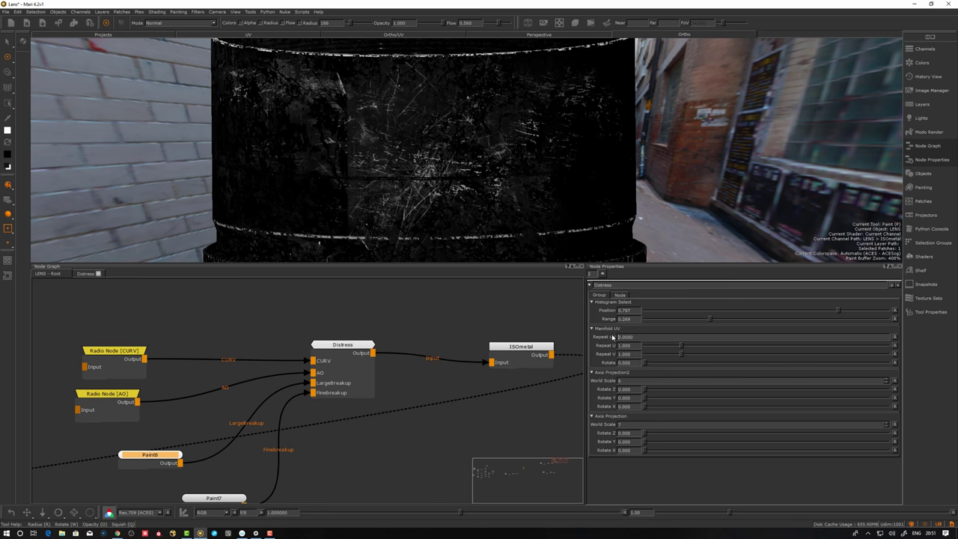
Set the Distress mask's Repeat UV to 2.
left_click_drag(607, 333, 606, 334)
type("2")
key("Return")
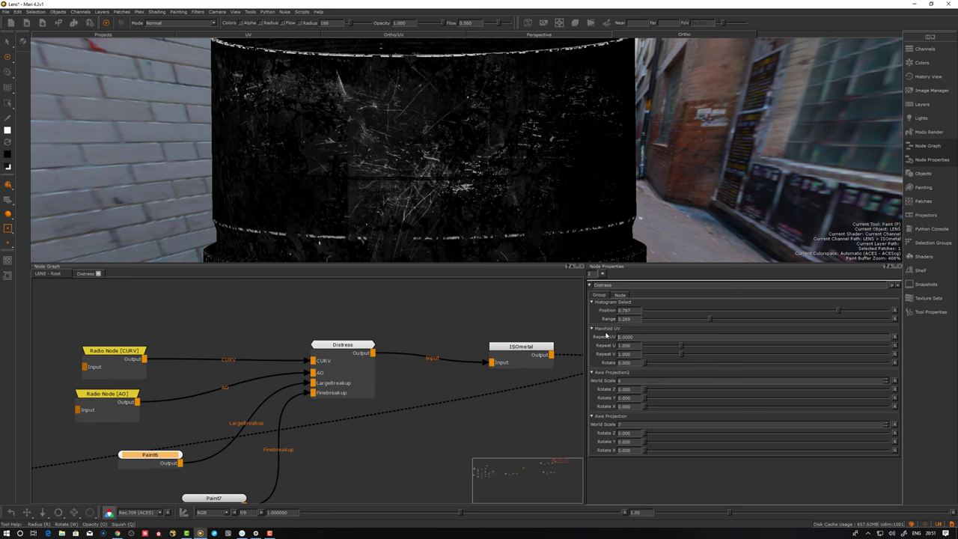
View the CURV and AO radio nodes in turn on the lens, then return to viewing the Distress node.
mouse_move(558, 184)
left_mouse_down("alt")
mouse_move(521, 184)
mouse_move(547, 178)
left_mouse_up("alt")
right_click_drag(548, 177, 507, 193, "alt")
scroll(228, 331, "down", 5)
middle_click_drag(227, 334, 315, 301)
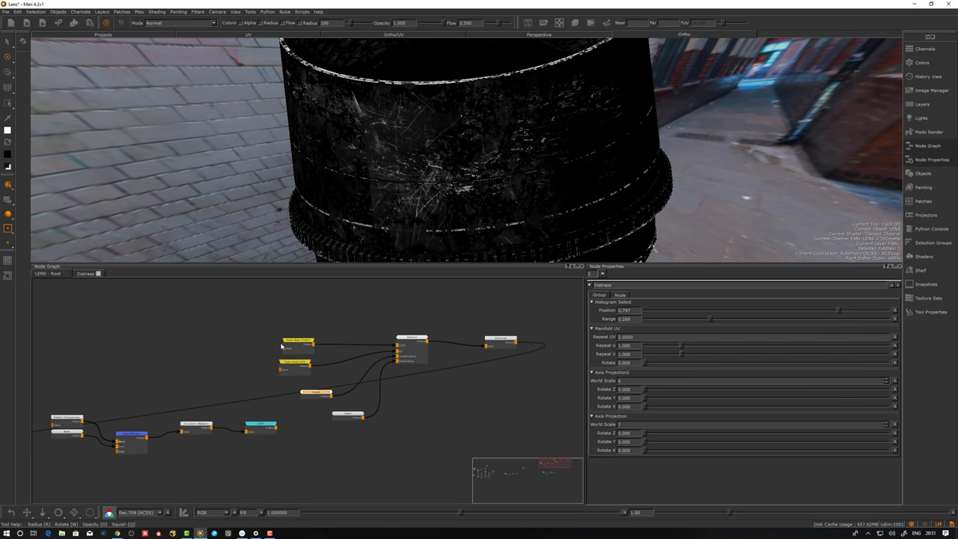
scroll(315, 302, "up", 6)
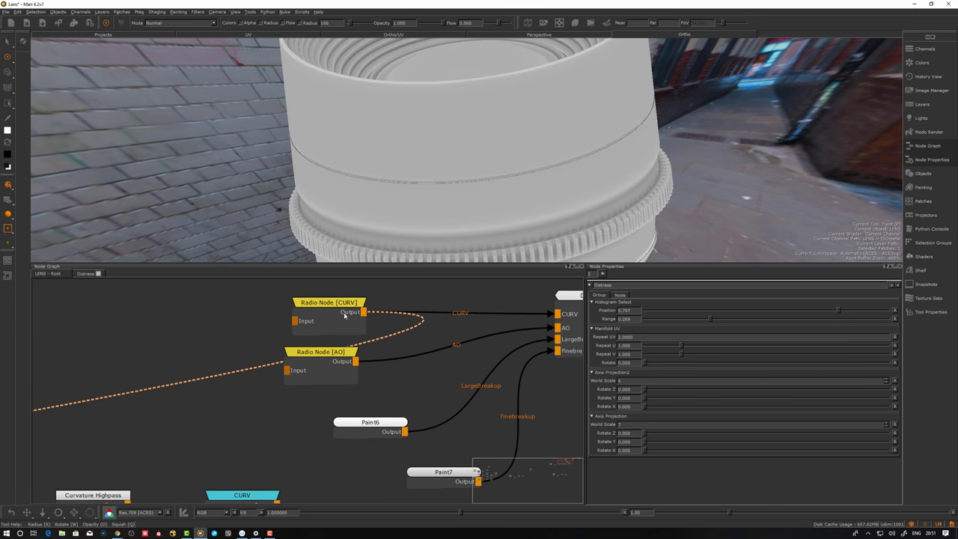
left_click_drag(333, 354, 331, 362)
key("v")
middle_click_drag(453, 401, 437, 398)
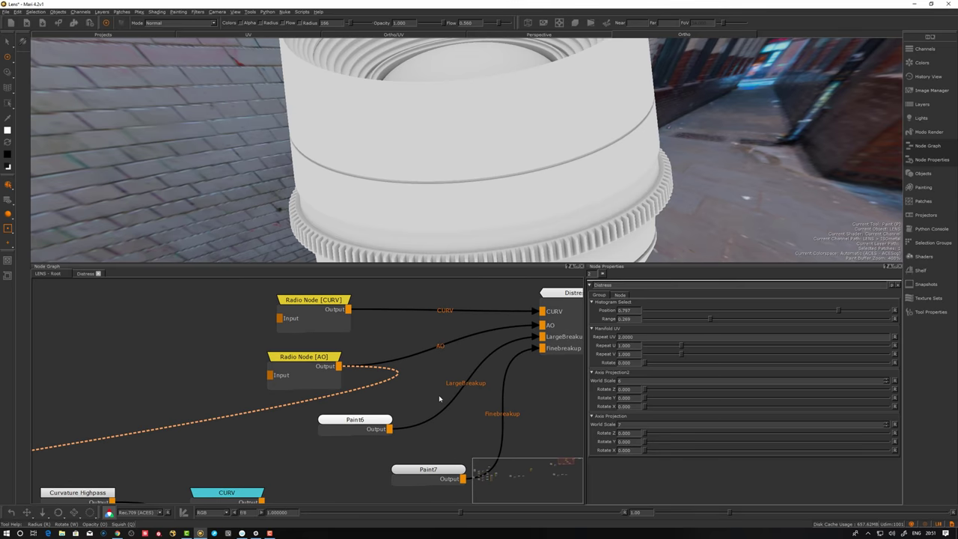
left_click_drag(570, 294, 554, 292)
key("v")
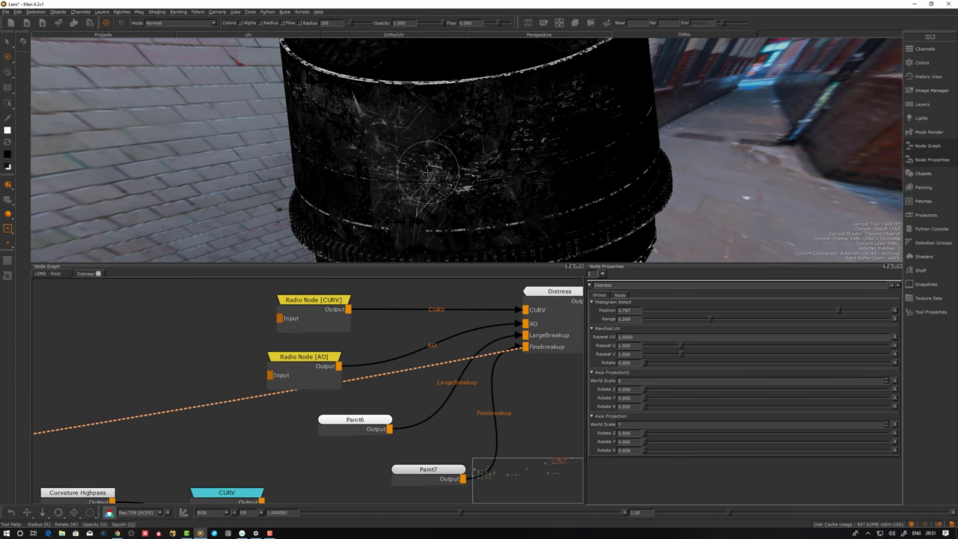
Select the Paint6 large breakup node and the Paint7 fine breakup node, inspecting the scratches from several sides of the barrel.
left_click(360, 431)
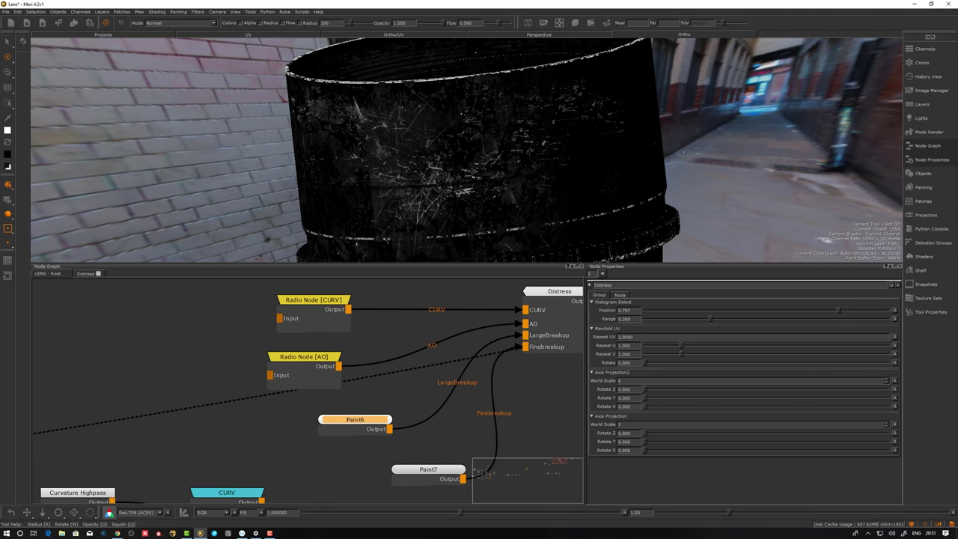
mouse_move(423, 176)
left_mouse_down("alt")
mouse_move(486, 170)
mouse_move(426, 182)
left_mouse_up("alt")
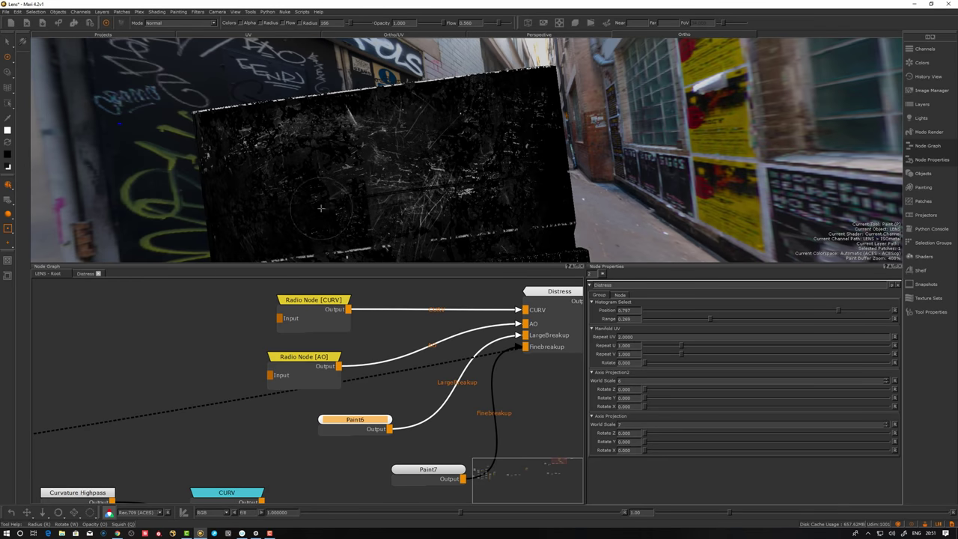
mouse_move(322, 196)
left_mouse_down("alt")
mouse_move(275, 225)
mouse_move(255, 188)
left_mouse_up("alt")
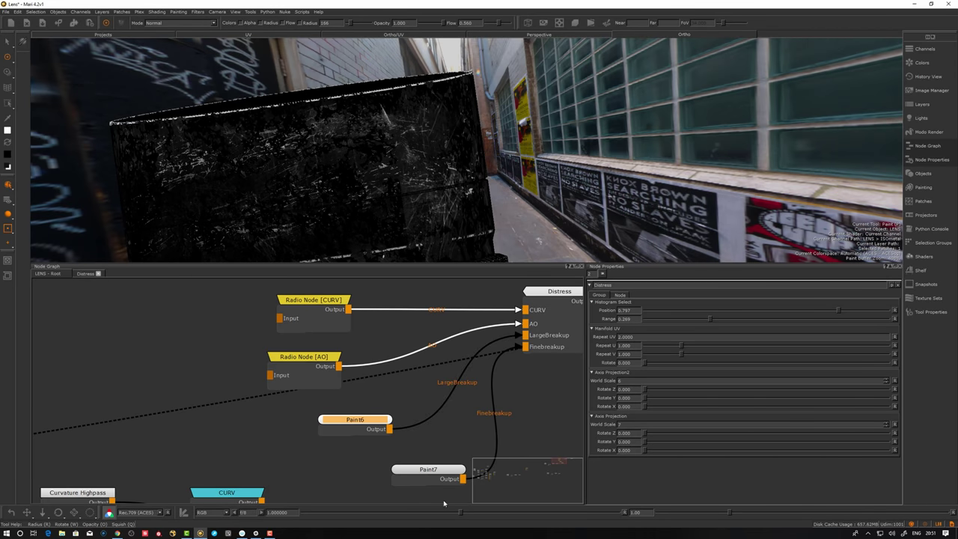
left_click(446, 471)
mouse_move(359, 239)
left_mouse_down("alt")
mouse_move(342, 222)
mouse_move(427, 214)
mouse_move(300, 198)
left_mouse_up("alt")
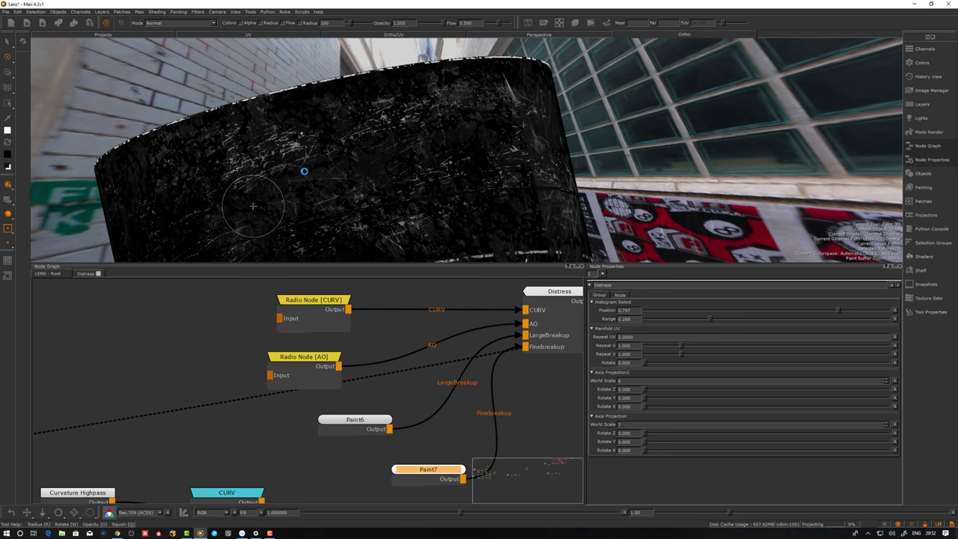
Examine the Distress scratches close up on the barrel and from further back around the whole lens.
left_click_drag(509, 176, 470, 197, "alt")
right_click_drag(471, 197, 523, 111, "alt")
left_click_drag(567, 223, 456, 193, "alt")
right_click_drag(622, 217, 563, 184, "alt")
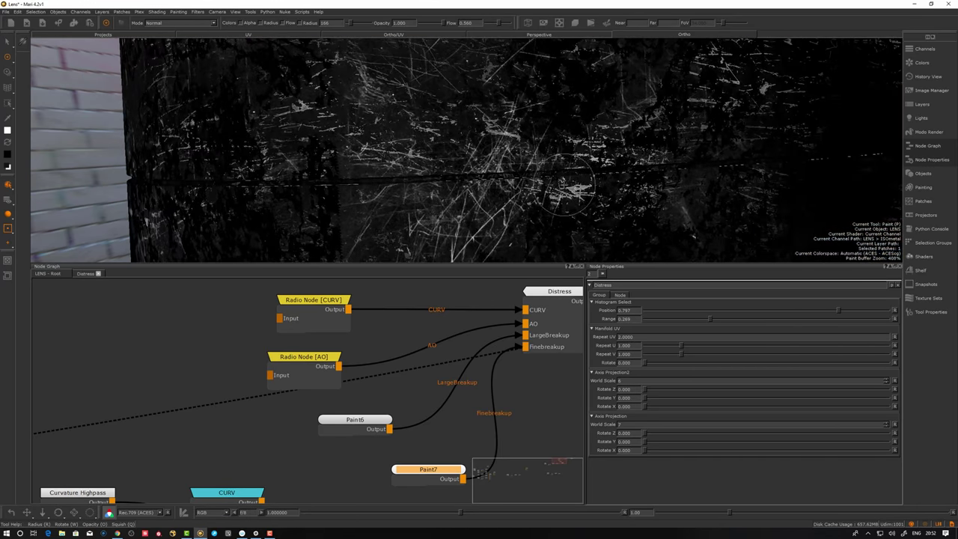
scroll(569, 184, "down", 5)
left_click_drag(464, 186, 444, 175, "alt")
left_click_drag(479, 187, 522, 73, "alt")
mouse_move(457, 180)
right_mouse_down("alt")
mouse_move(461, 195)
mouse_move(449, 184)
right_mouse_up("alt")
mouse_move(449, 185)
left_mouse_down("alt")
mouse_move(464, 203)
mouse_move(449, 203)
left_mouse_up("alt")
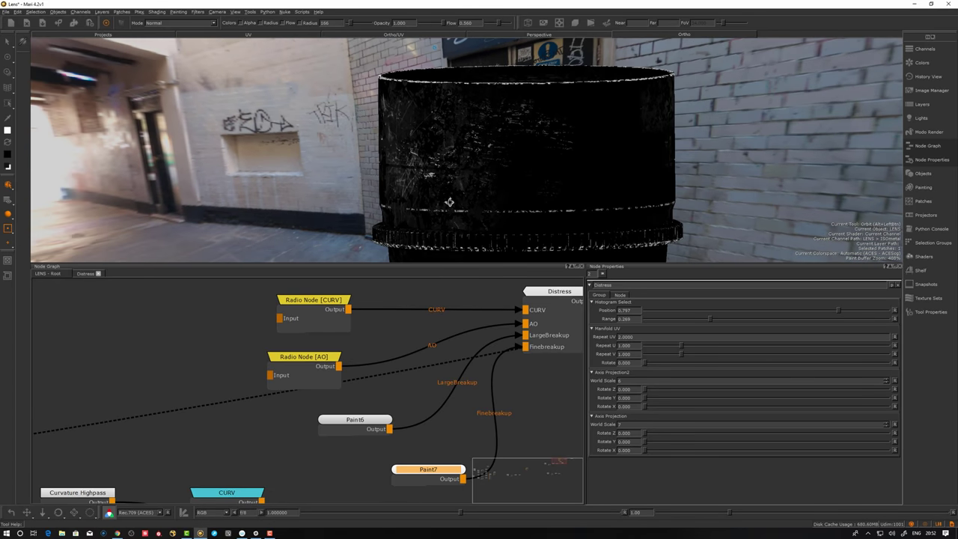
right_click_drag(449, 202, 461, 202, "alt")
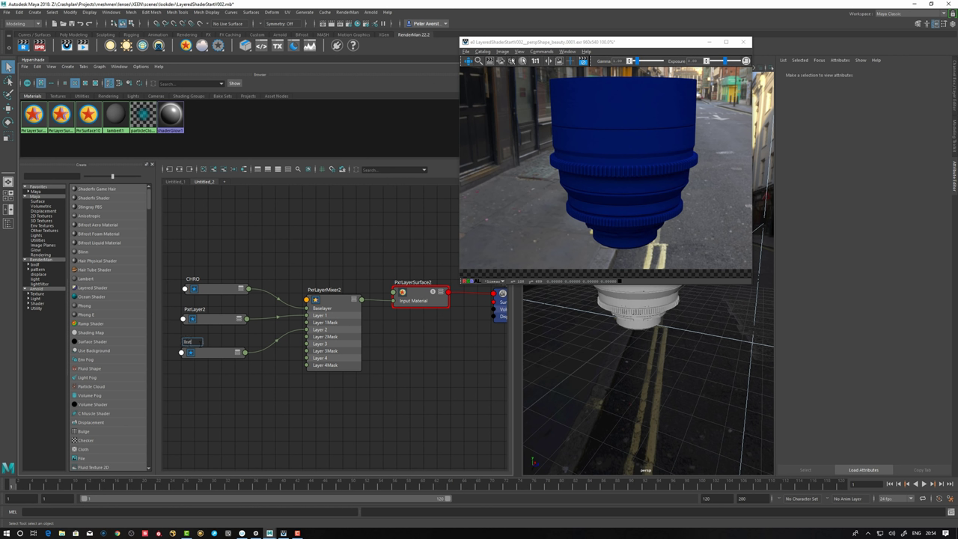
Rename the third layer node as Text and PxrLayer2 as Paintedmetal.
key("Return")
left_click(200, 317)
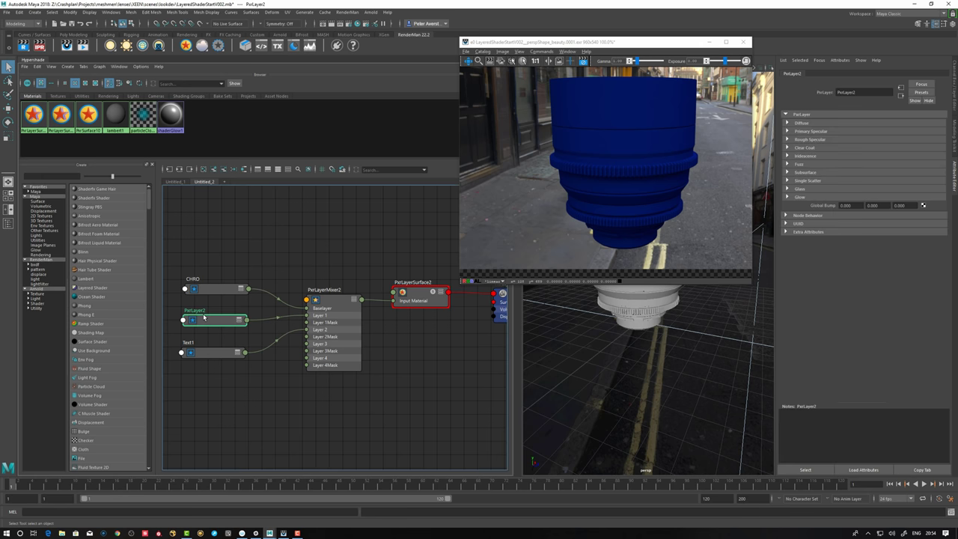
left_click(202, 313)
left_click(207, 311)
left_click(208, 310)
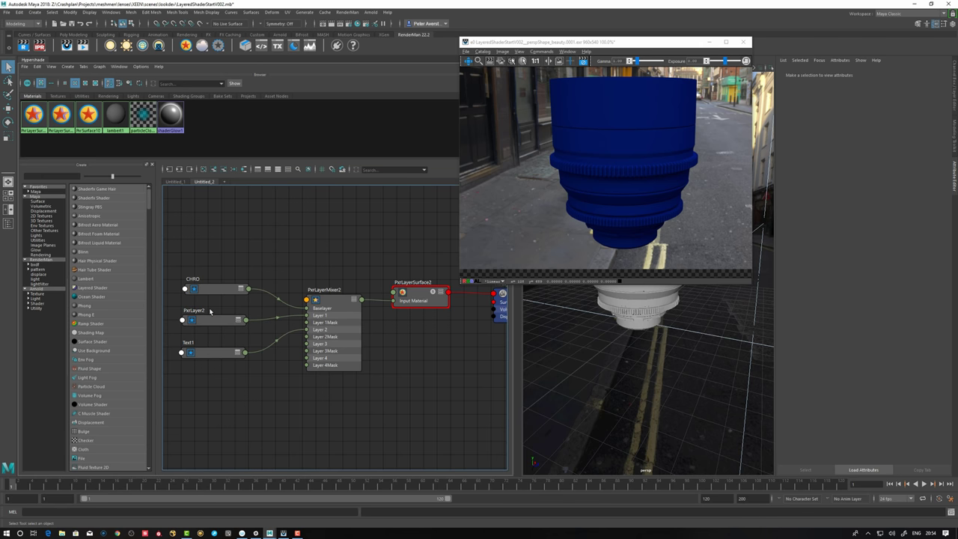
double_click(207, 310)
type("Paint")
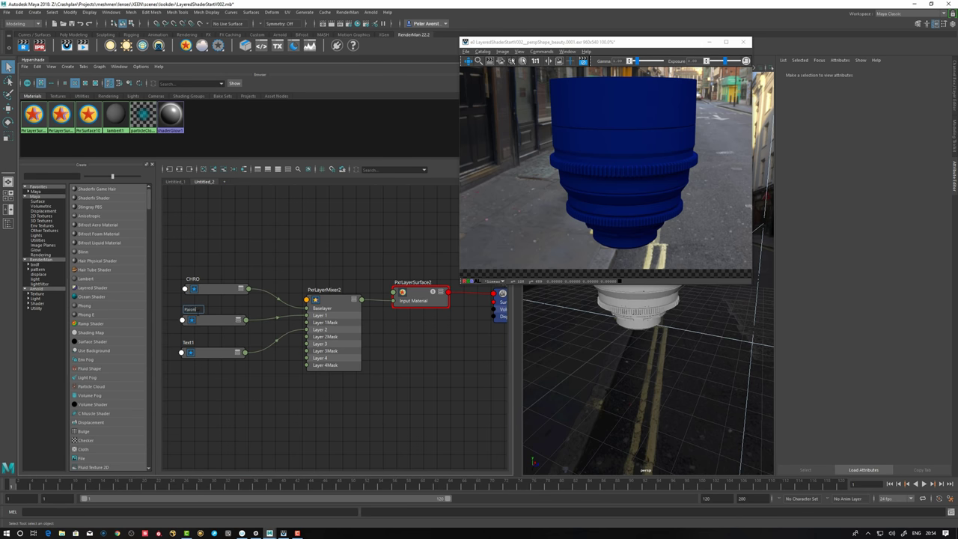
type("edmetal")
key("Return")
Rename the base layer node as Chrome and move the render window clear of the node graph.
double_click(194, 279)
type("C")
type("hrome")
key("Return")
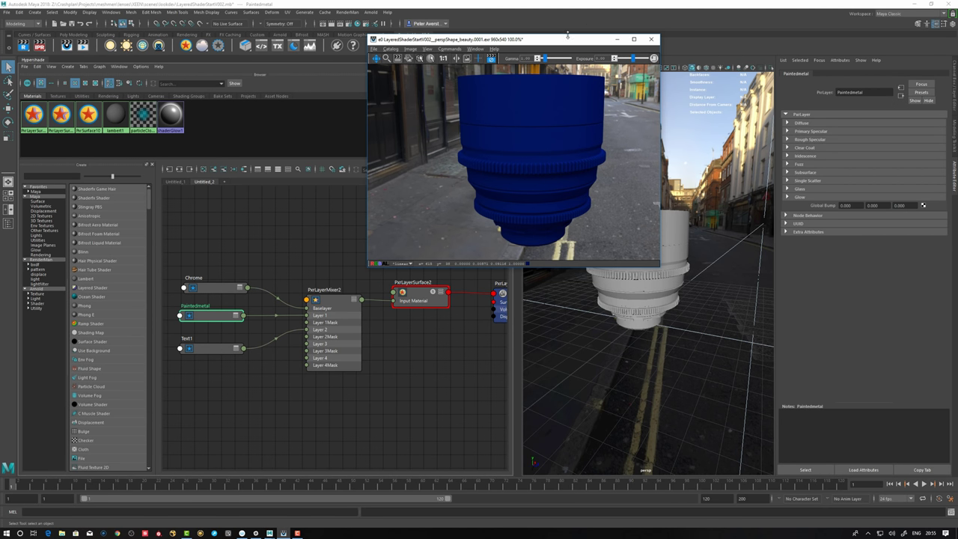
left_click_drag(599, 40, 695, 35)
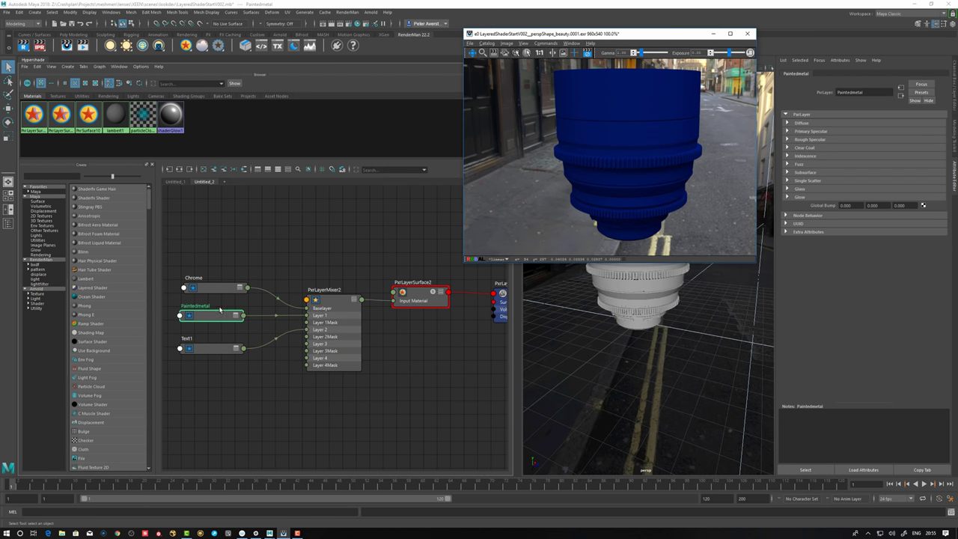
Disable Layer 2 and Layer 1 in PxrLayerMixer2 so only the base layer renders.
left_click(340, 300)
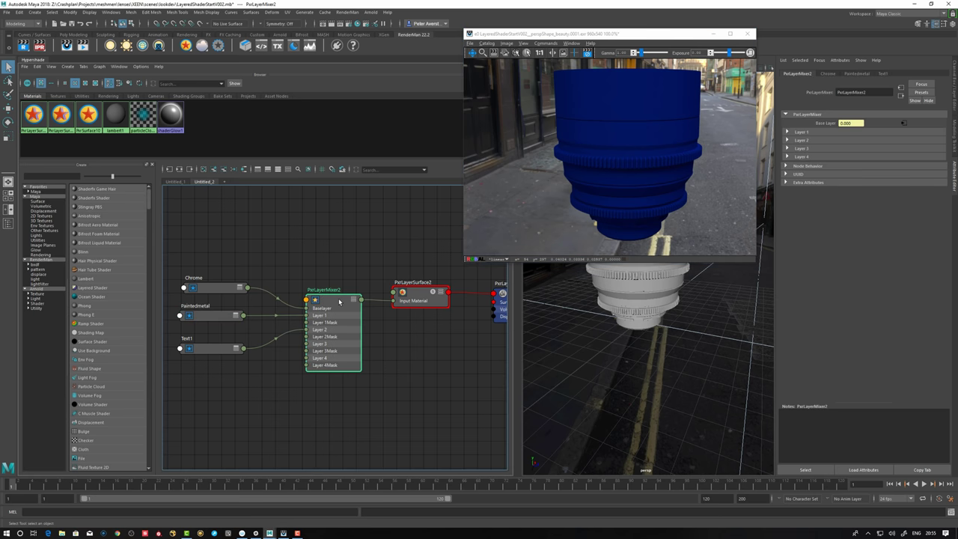
left_click(791, 140)
left_click(843, 149)
left_click(805, 131)
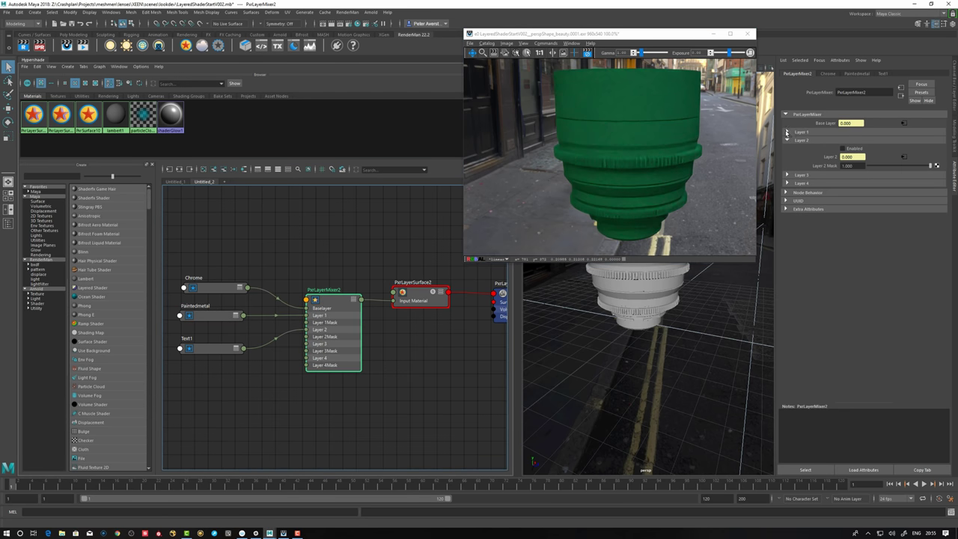
left_click(842, 140)
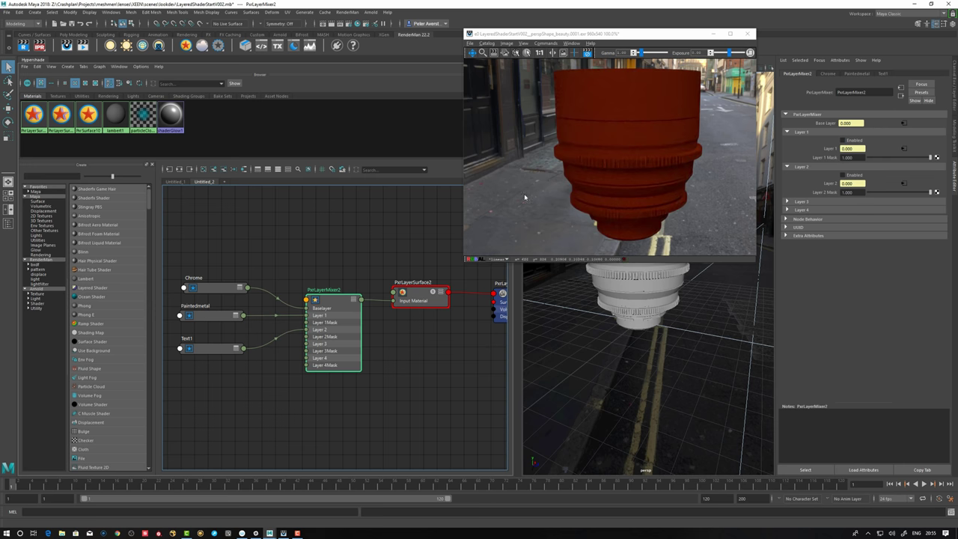
Set the Chrome layer's diffuse color to black.
left_click(212, 287)
left_click(799, 123)
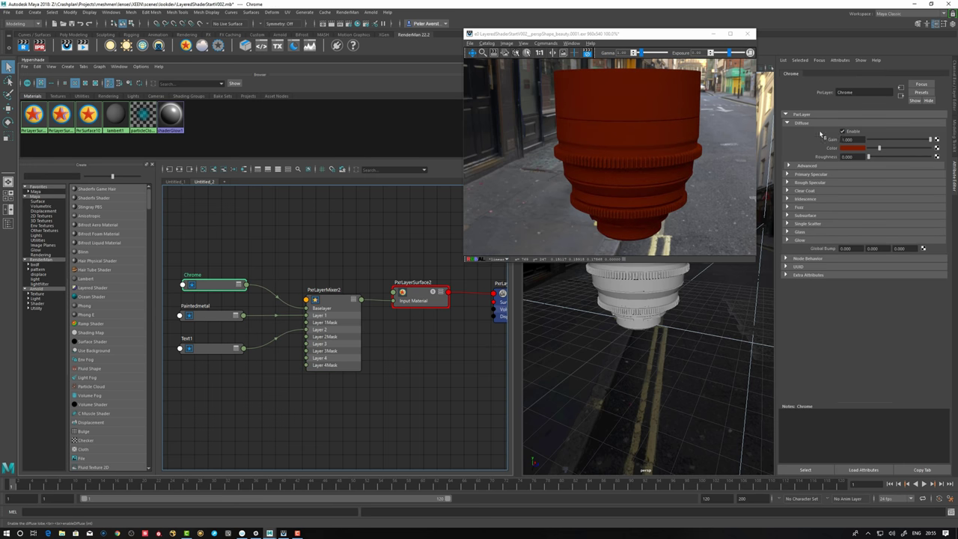
left_click_drag(882, 149, 838, 151)
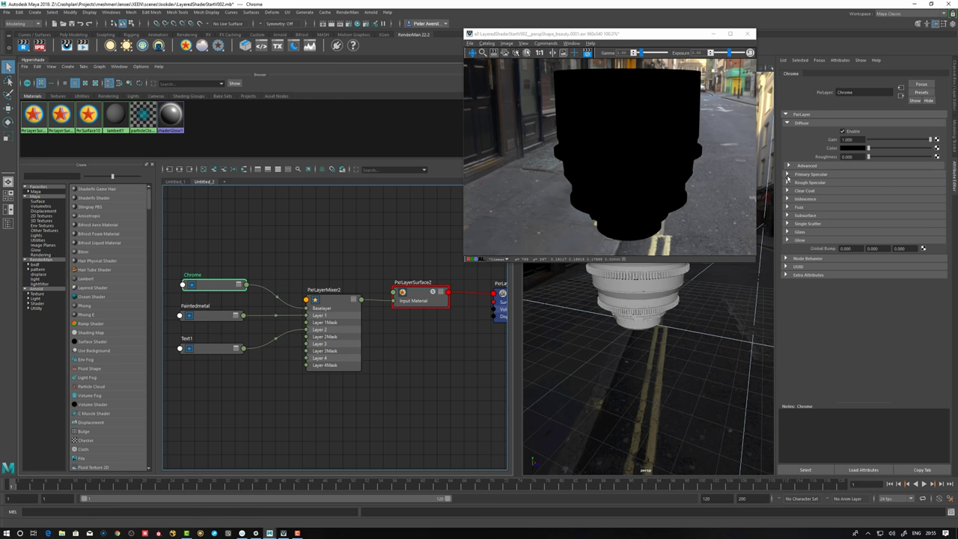
Set the Chrome layer's primary specular gain to 1 and its edge color to white.
left_click(788, 175)
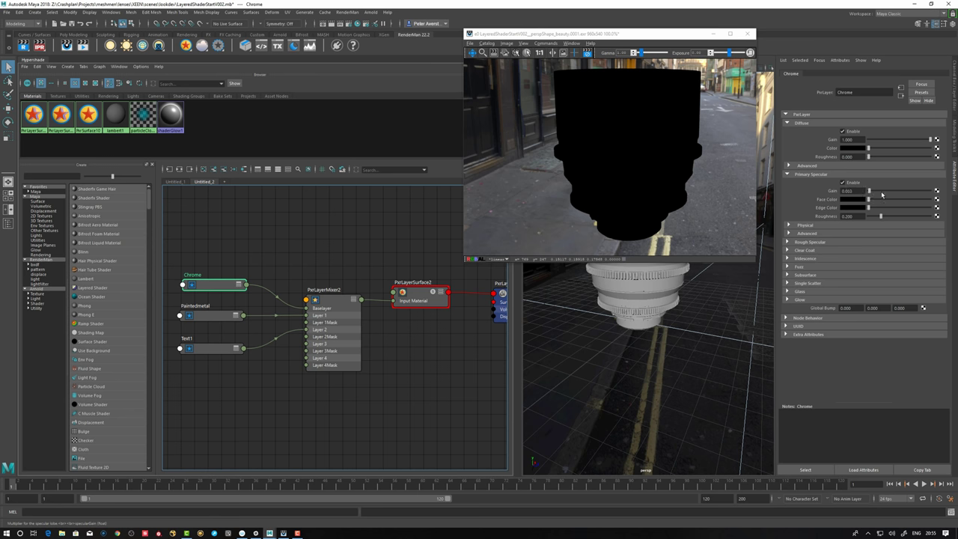
left_click_drag(869, 208, 954, 211)
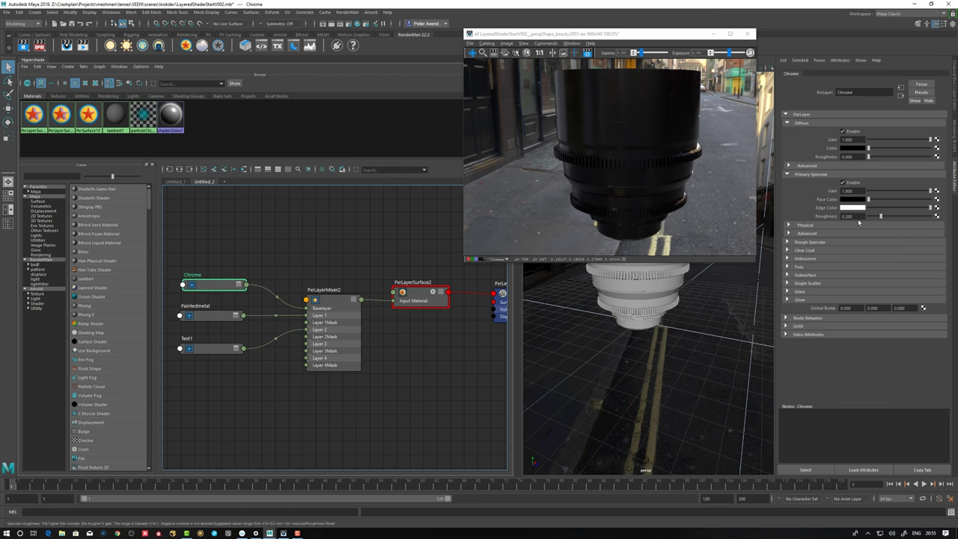
Raise the Chrome layer's extinction coefficient from black to white in its physical specular settings and check the reflections.
left_click(790, 225)
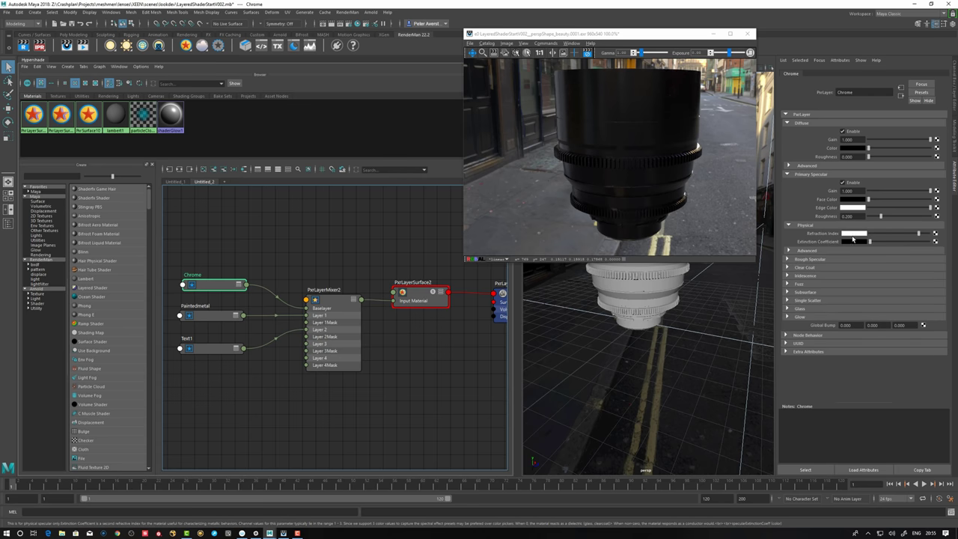
left_click(854, 240)
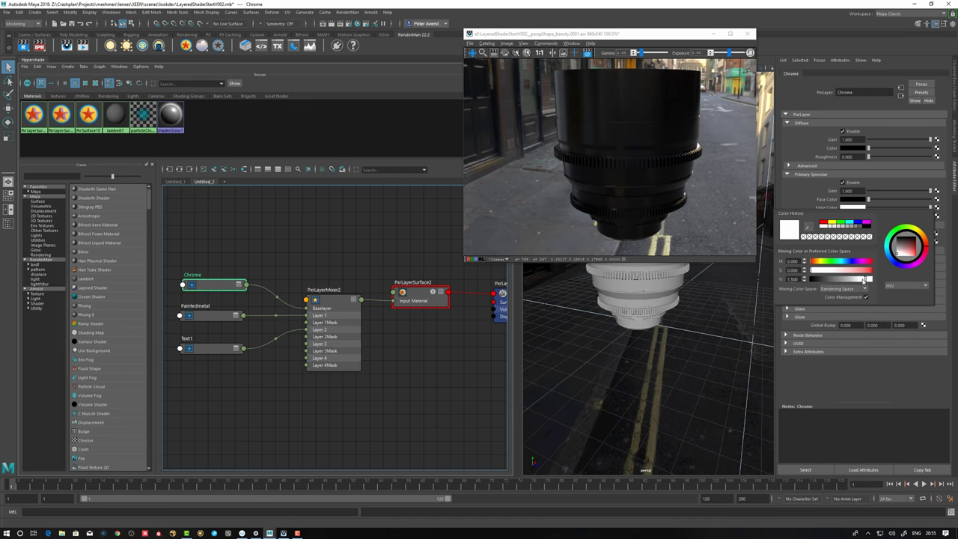
mouse_move(863, 280)
left_mouse_down()
mouse_move(852, 280)
mouse_move(871, 280)
left_mouse_up()
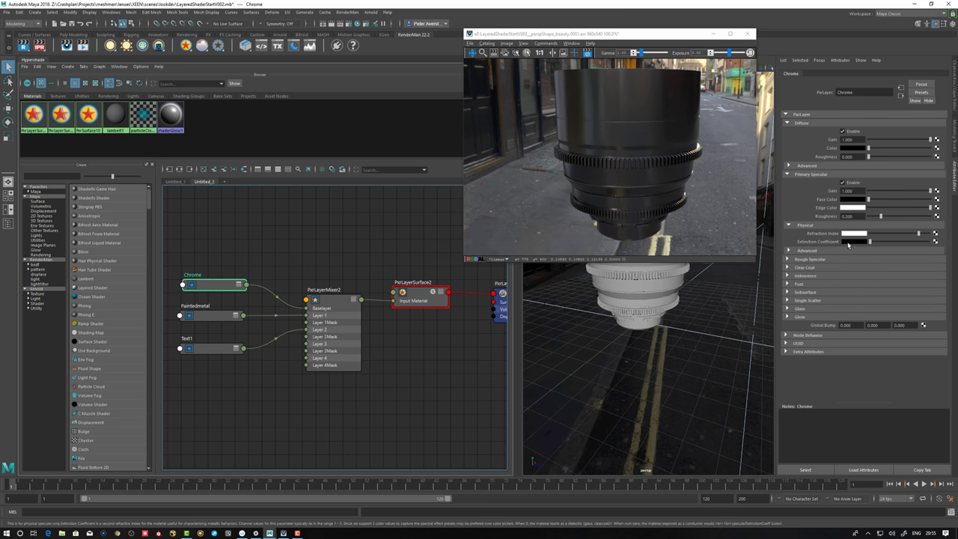
left_click(852, 242)
left_click(868, 272)
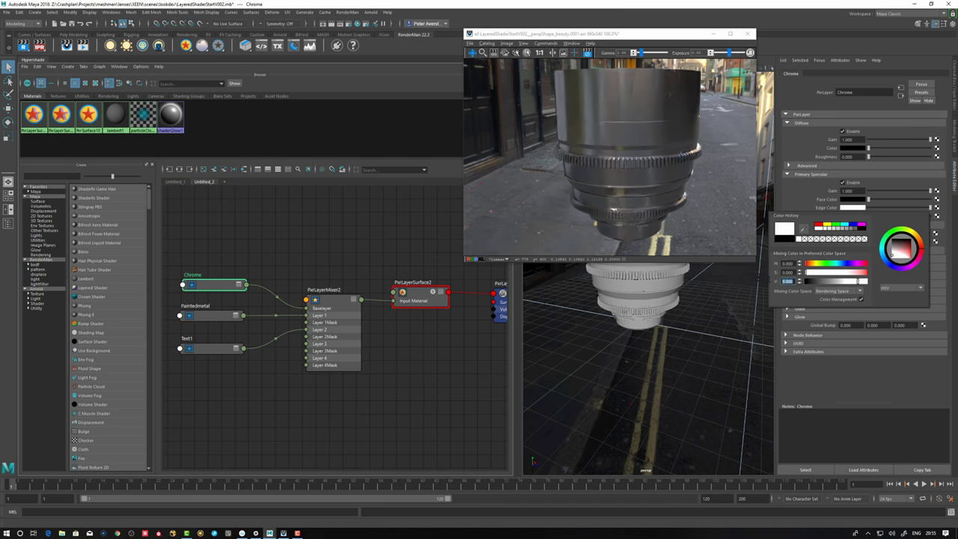
left_click_drag(709, 295, 869, 218, "alt")
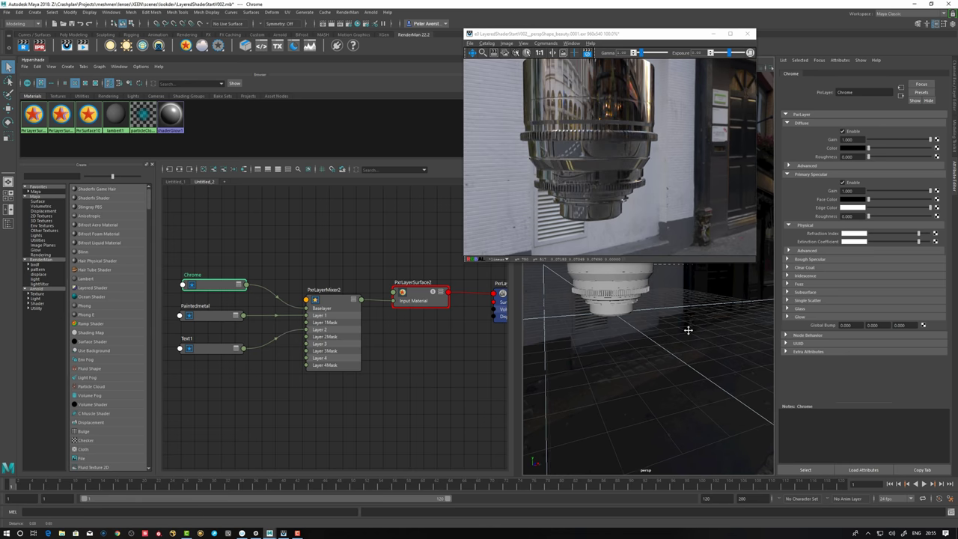
mouse_move(687, 328)
left_mouse_down("alt")
mouse_move(694, 333)
mouse_move(655, 325)
mouse_move(694, 318)
mouse_move(674, 323)
left_mouse_up("alt")
Set the Chrome layer's specular refraction index to a neutral value of 2.5.
left_click(854, 207)
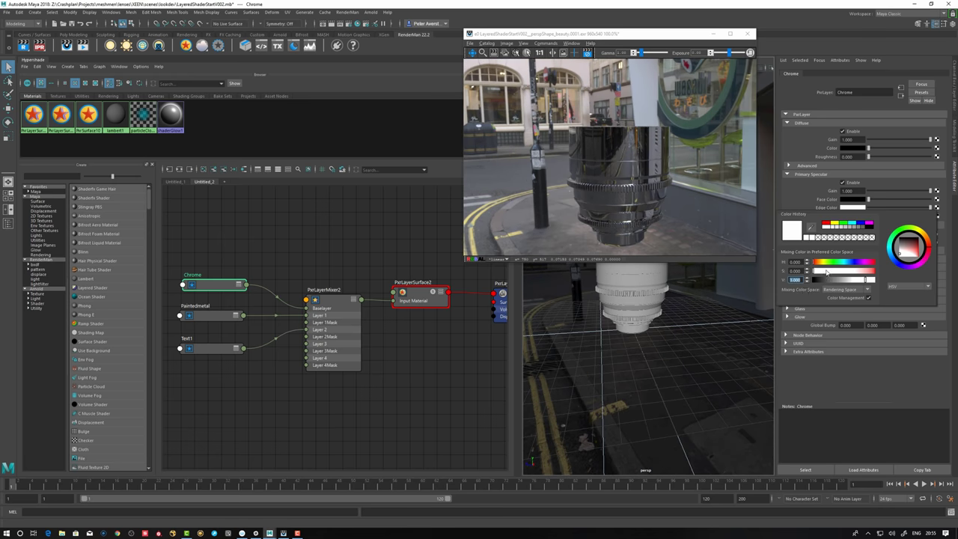
type("2.5")
key("Return")
left_click_drag(797, 270, 780, 270)
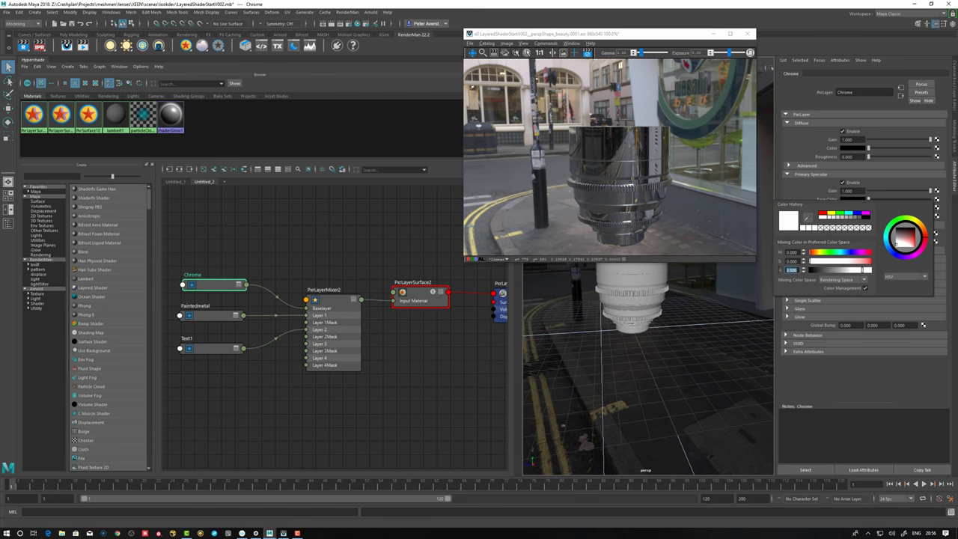
Adjust the Chrome layer's primary specular roughness to about 0.153.
left_click_drag(730, 321, 756, 324, "alt")
left_click_drag(868, 216, 876, 216)
scroll(737, 325, "up", 5)
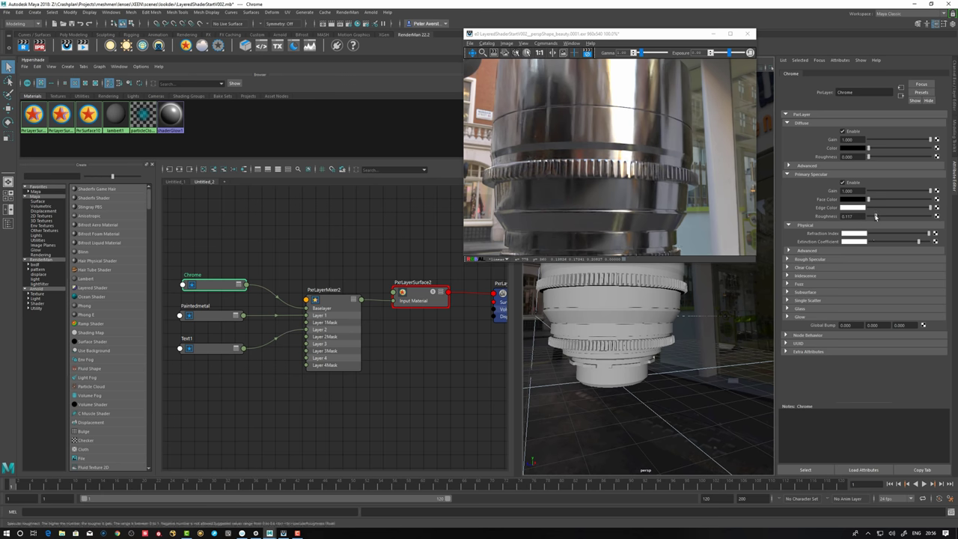
left_click_drag(875, 217, 877, 216)
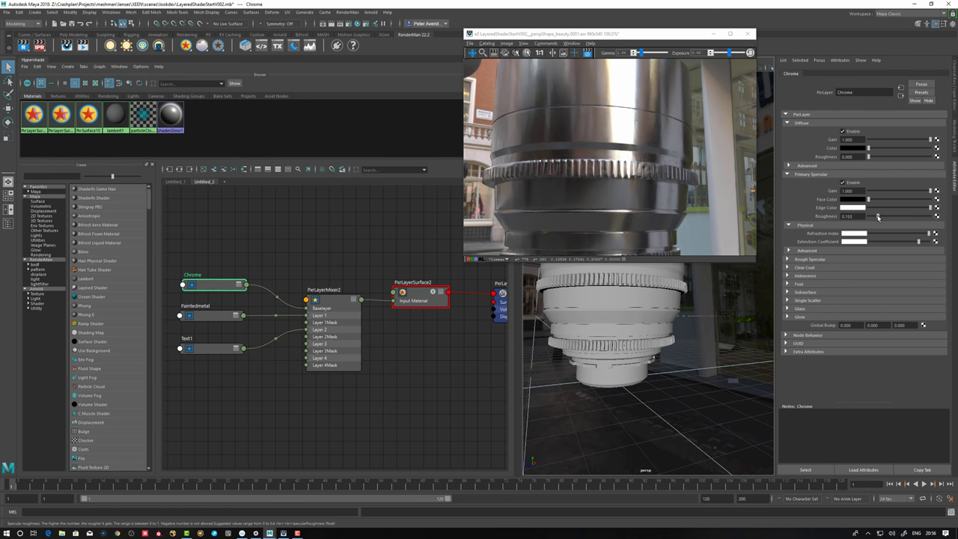
Set the Chrome layer's specular anisotropy to about 0.613 and view the lens from other angles.
left_click(788, 250)
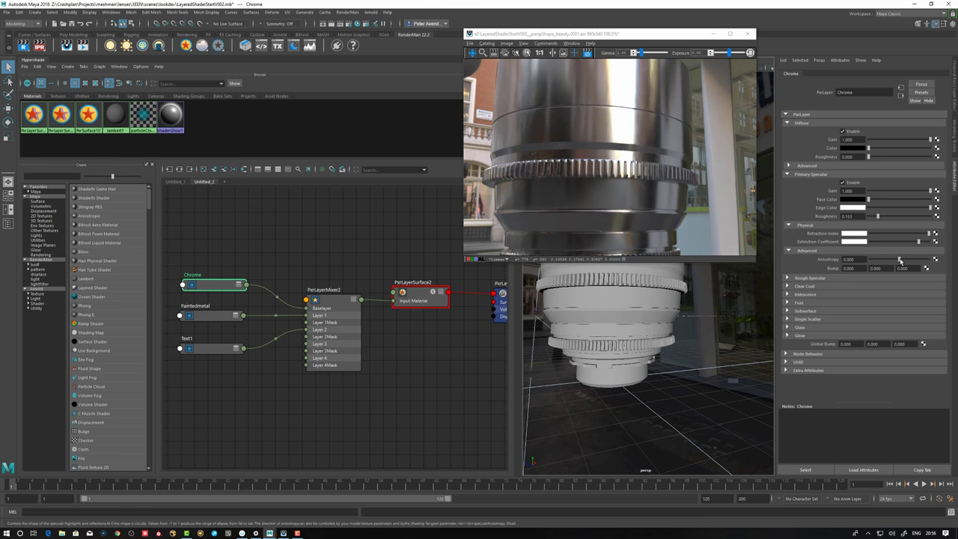
left_click_drag(900, 259, 917, 260)
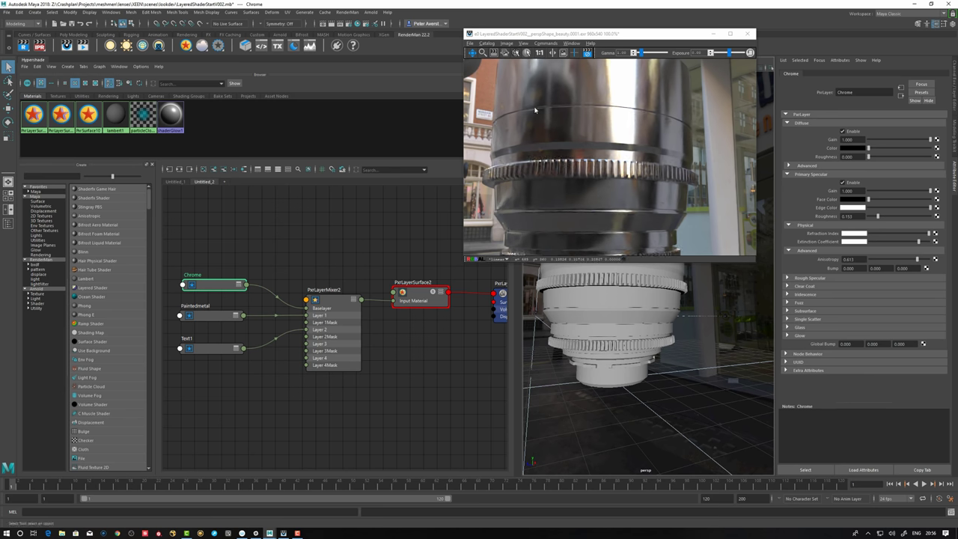
left_click_drag(632, 359, 627, 323, "alt")
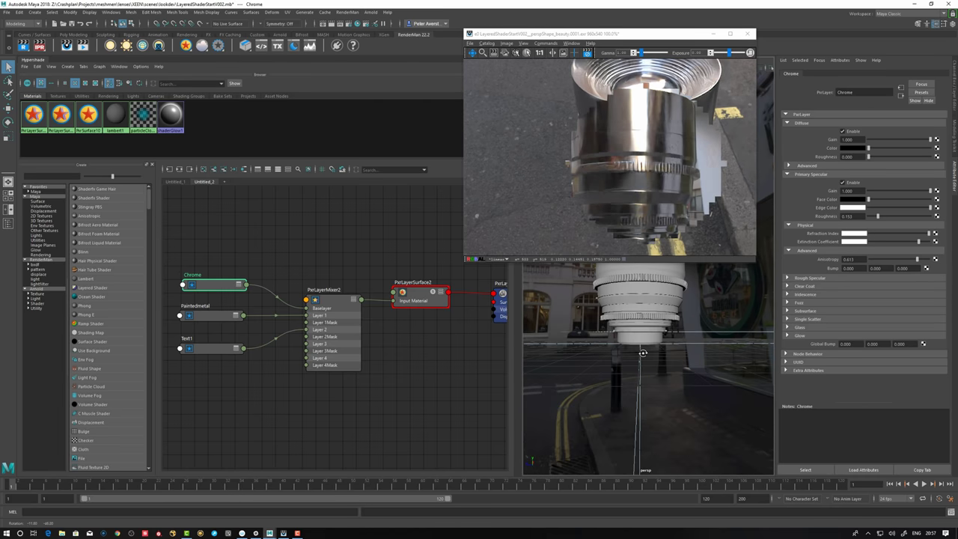
Add a PxrTexture node to the graph below the Text1 layer node.
left_click(329, 304)
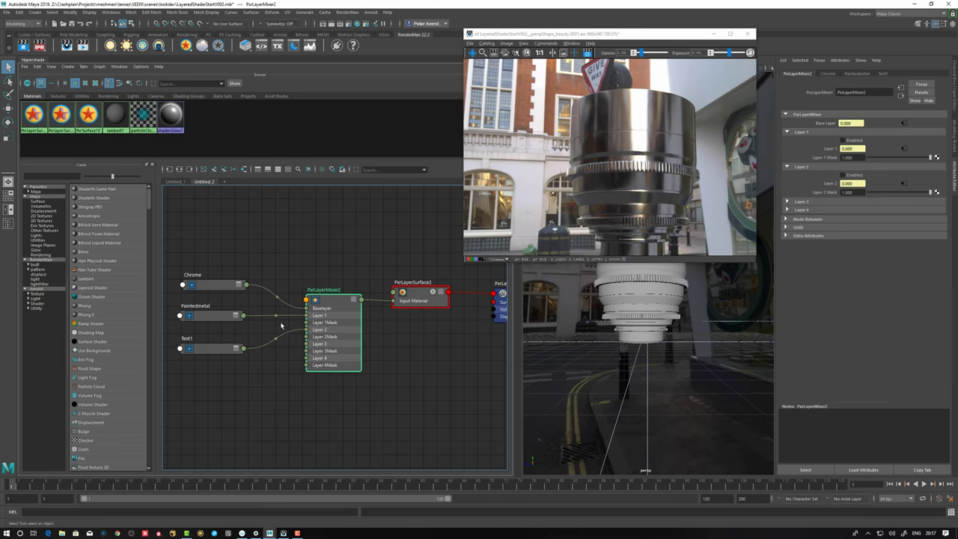
left_click(202, 317)
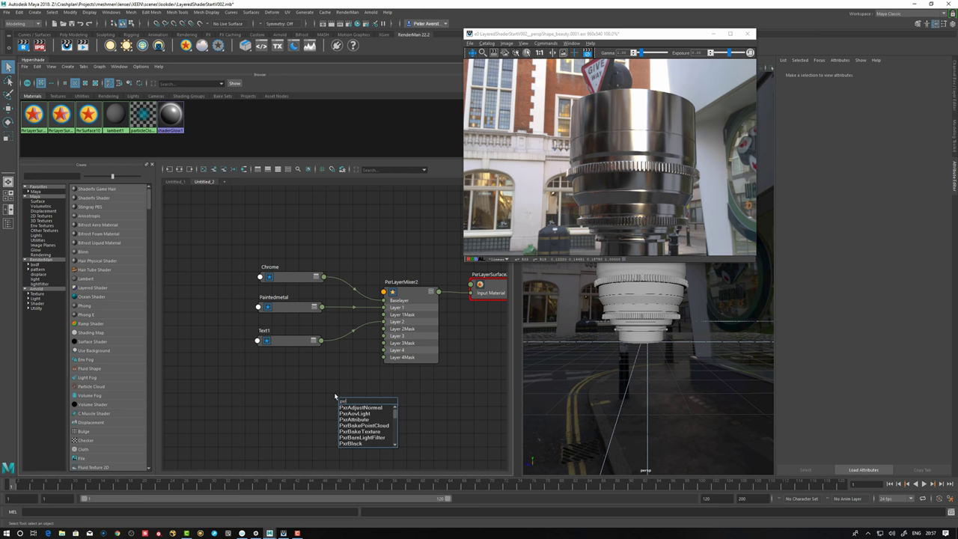
type("texture")
key("Return")
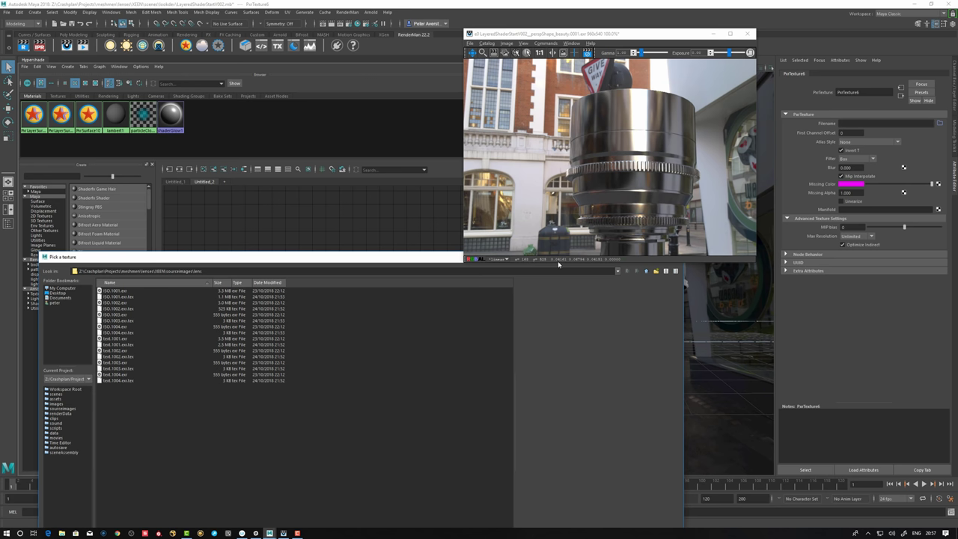
Load ISOmetal.1001.exr.tex from the layered folder of sourceimages into the new texture node.
left_click_drag(685, 264, 679, 245)
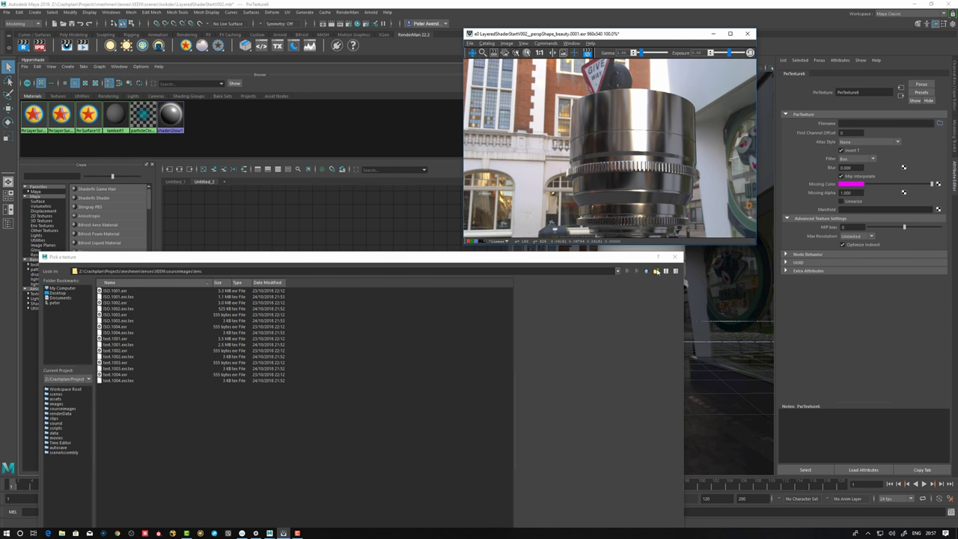
left_click(655, 271)
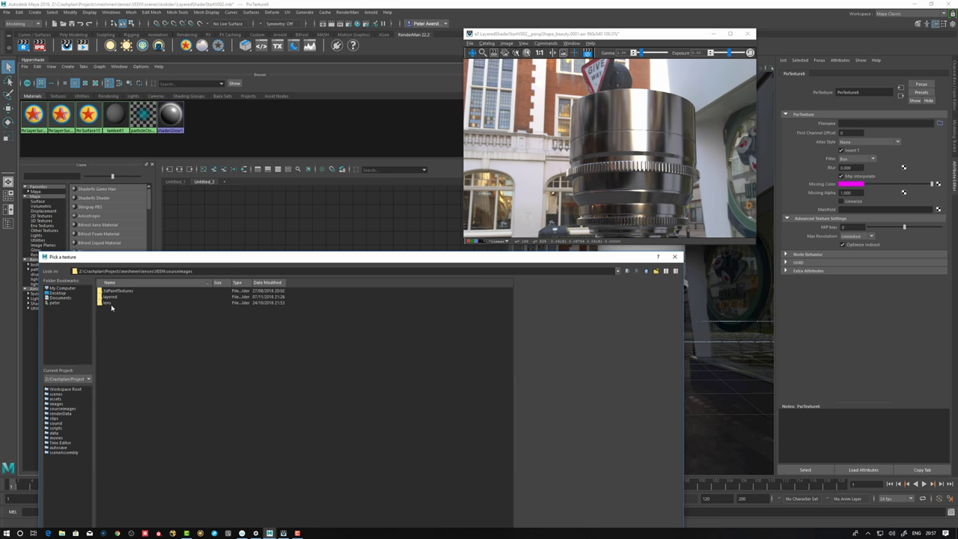
double_click(110, 296)
left_click_drag(232, 259, 274, 173)
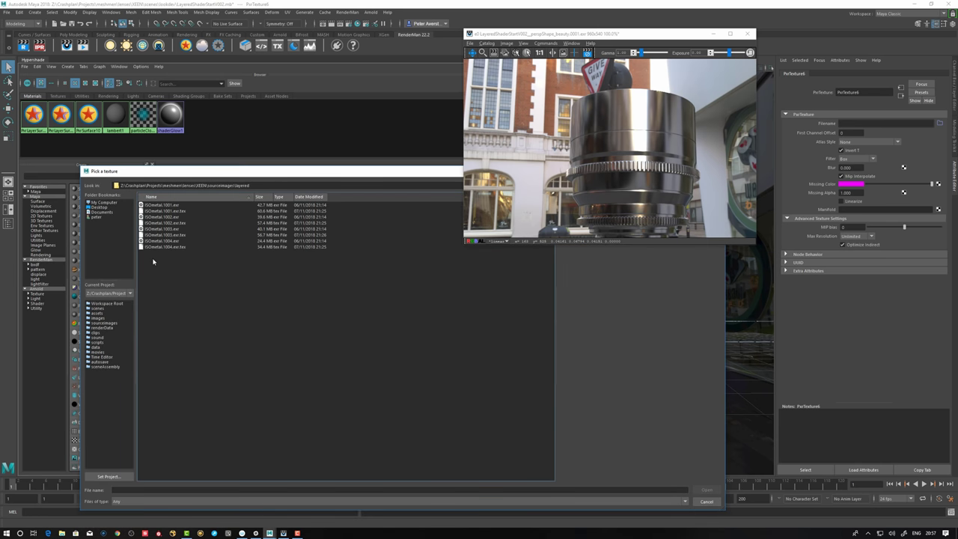
left_click(177, 212)
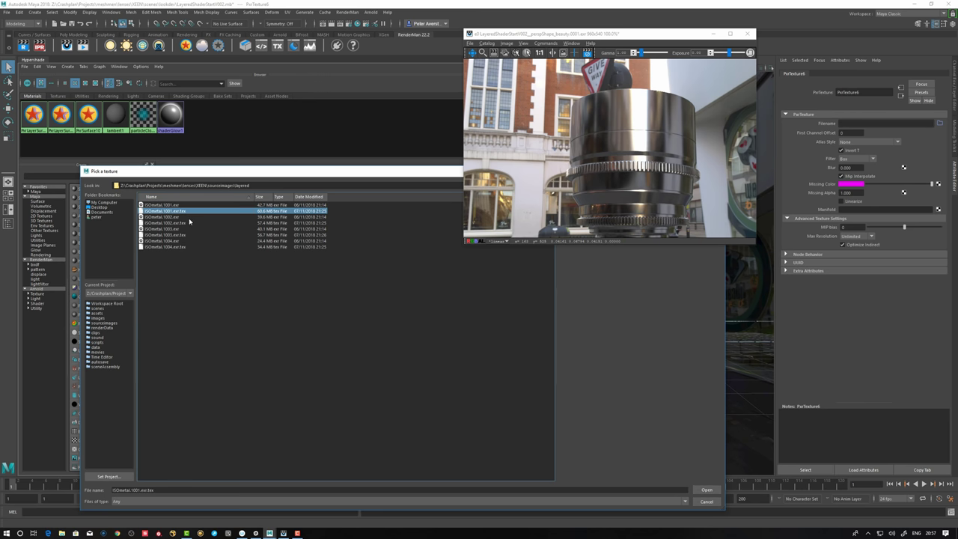
left_click_drag(238, 180, 232, 187)
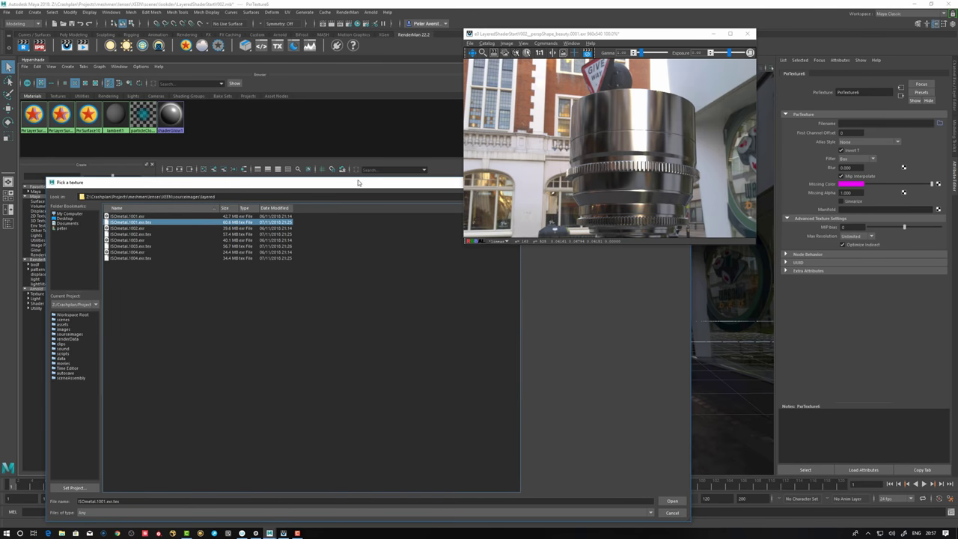
left_click_drag(358, 180, 334, 230)
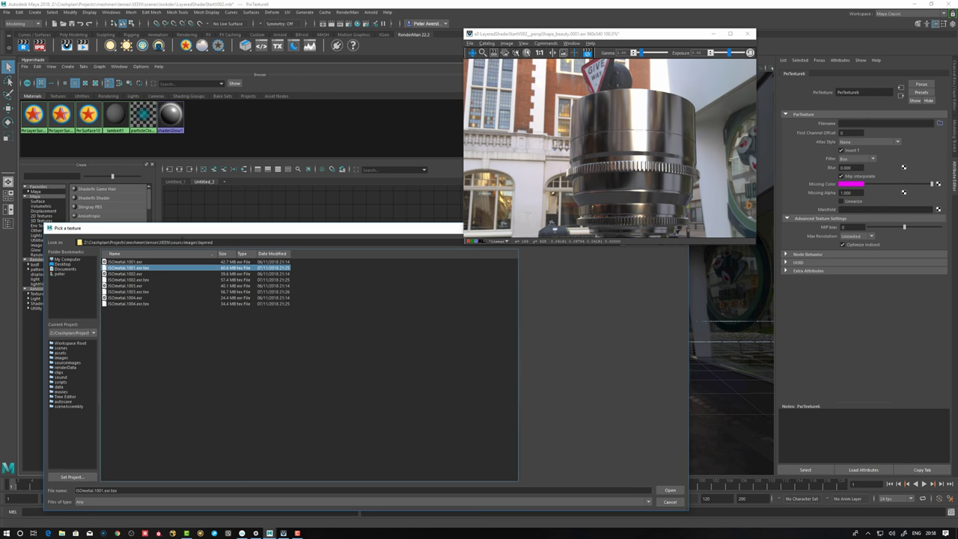
left_click_drag(204, 229, 200, 232)
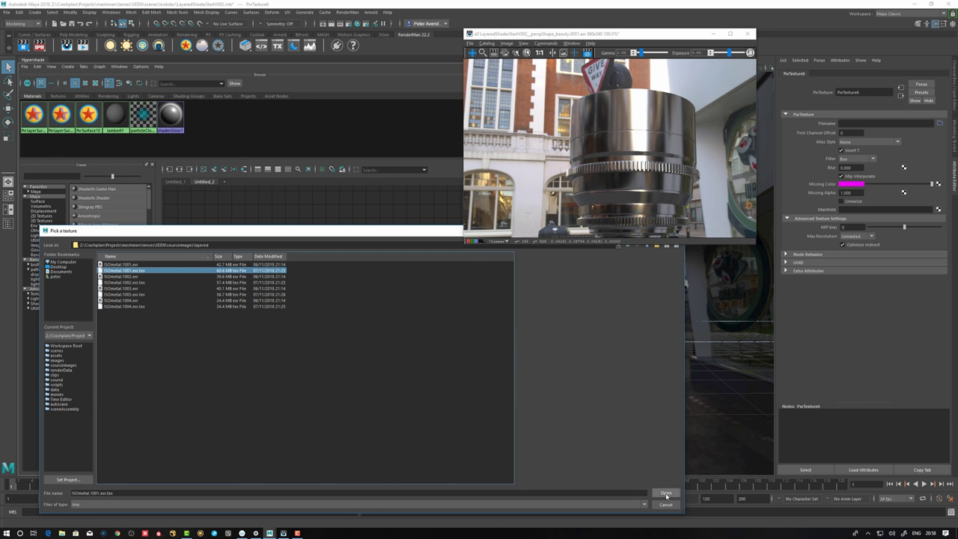
left_click(666, 494)
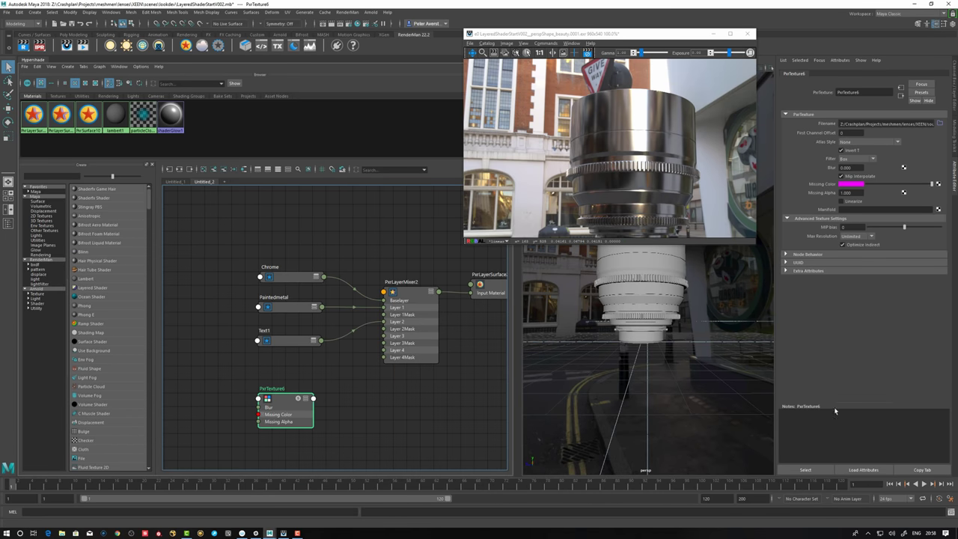
Set the texture node's atlas style to UDIM (Mari), rename it Masktexture and expand it to show its outputs.
left_click(857, 142)
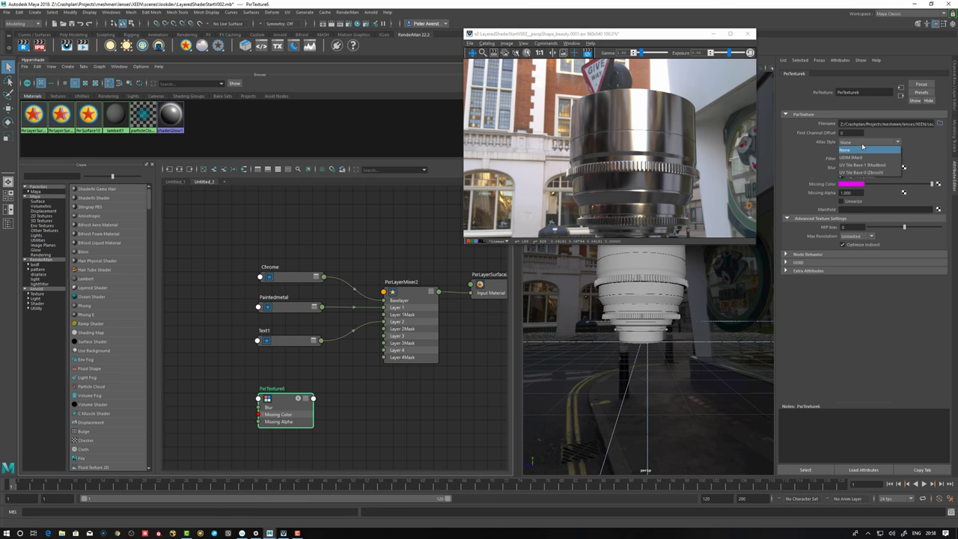
left_click(855, 157)
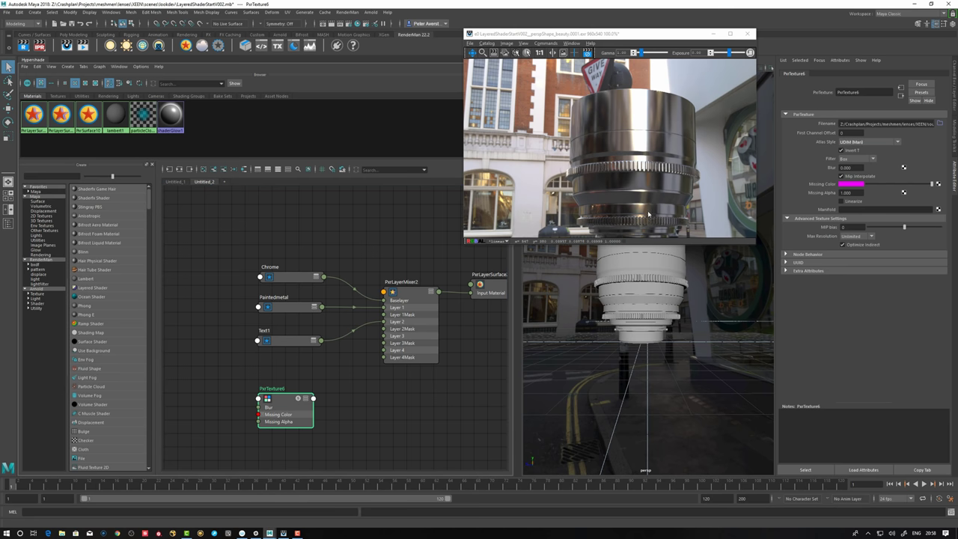
left_click_drag(285, 405, 271, 406)
double_click(259, 390)
type("Mas")
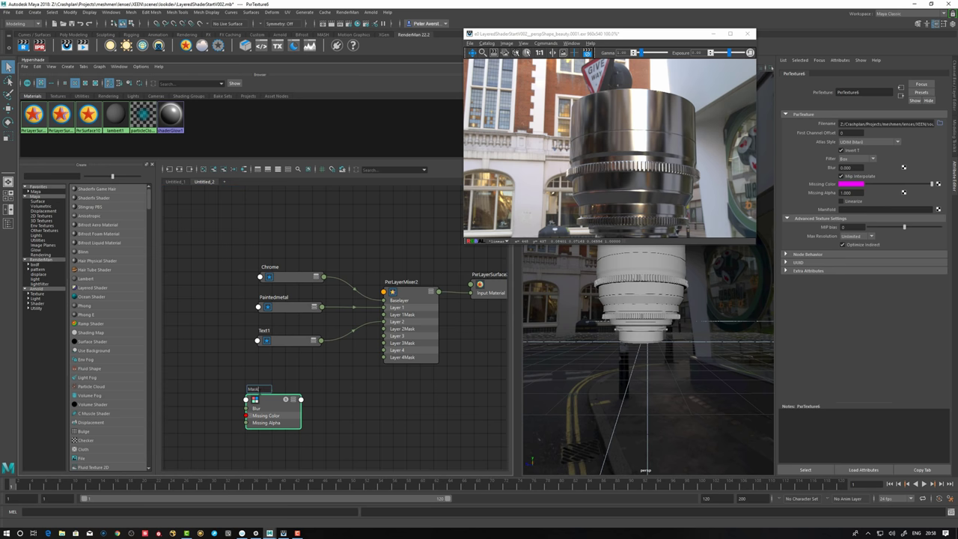
type("ktexture")
key("Return")
key("3")
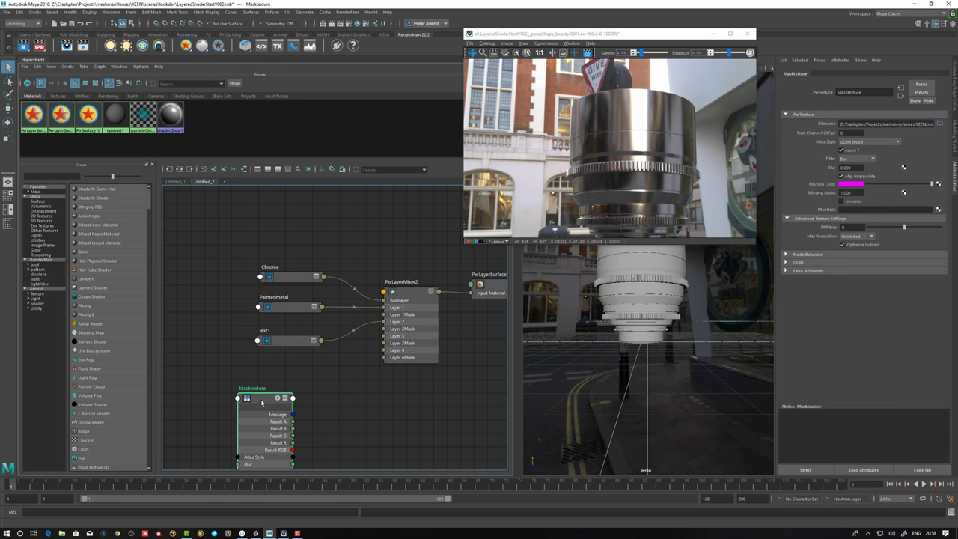
left_click_drag(262, 403, 259, 403)
Enable Layer 1 in PxrLayerMixer2 and change the Paintedmetal diffuse color from green to a neutral near-black.
left_click(402, 296)
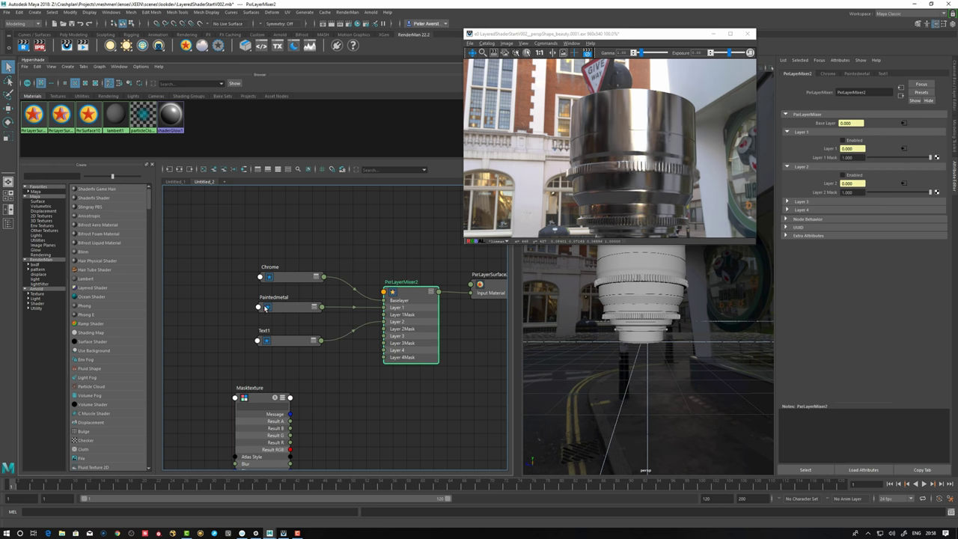
left_click(843, 140)
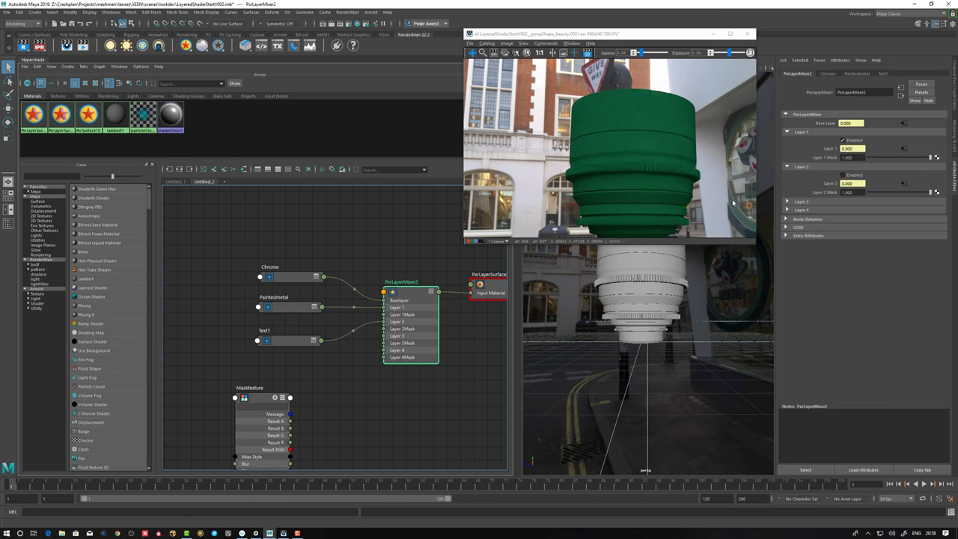
left_click(292, 308)
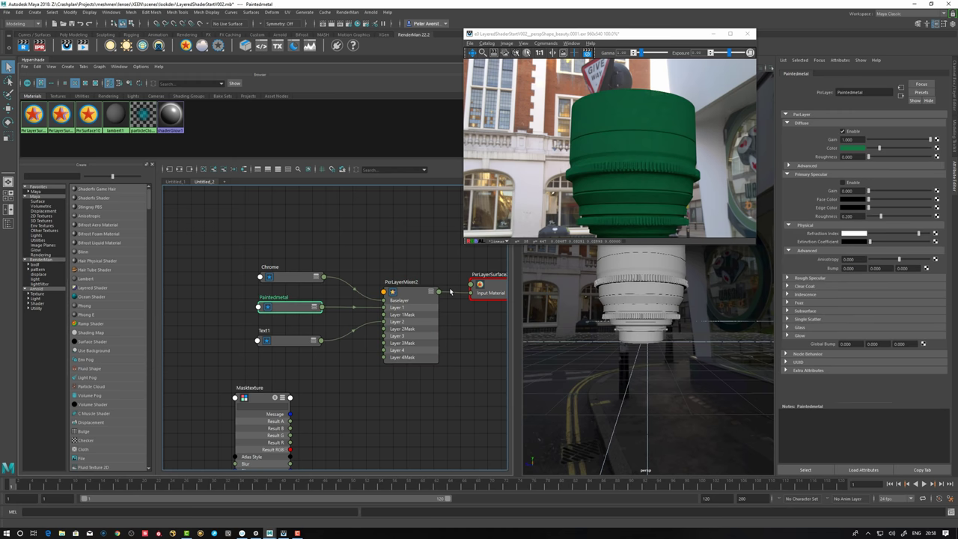
left_click(854, 148)
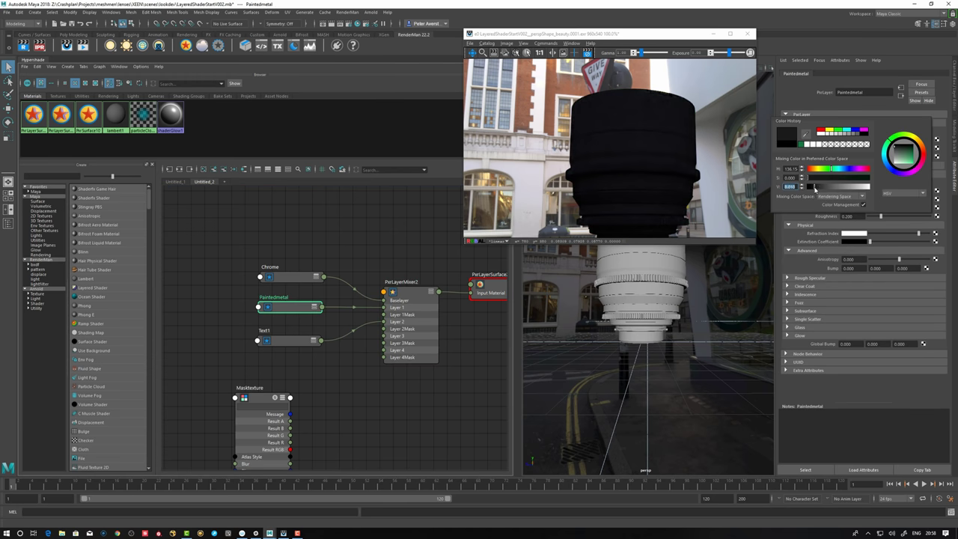
left_click_drag(813, 189, 809, 187)
Raise the render view's gamma and darken the Paintedmetal diffuse color further, keeping it just above black.
mouse_move(634, 53)
left_mouse_down()
mouse_move(660, 55)
mouse_move(648, 54)
left_mouse_up()
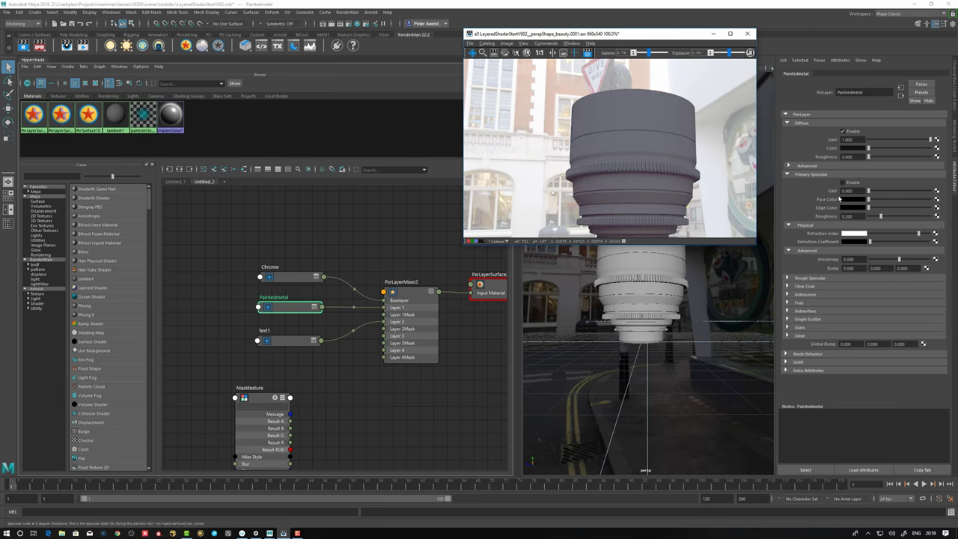
left_click(848, 149)
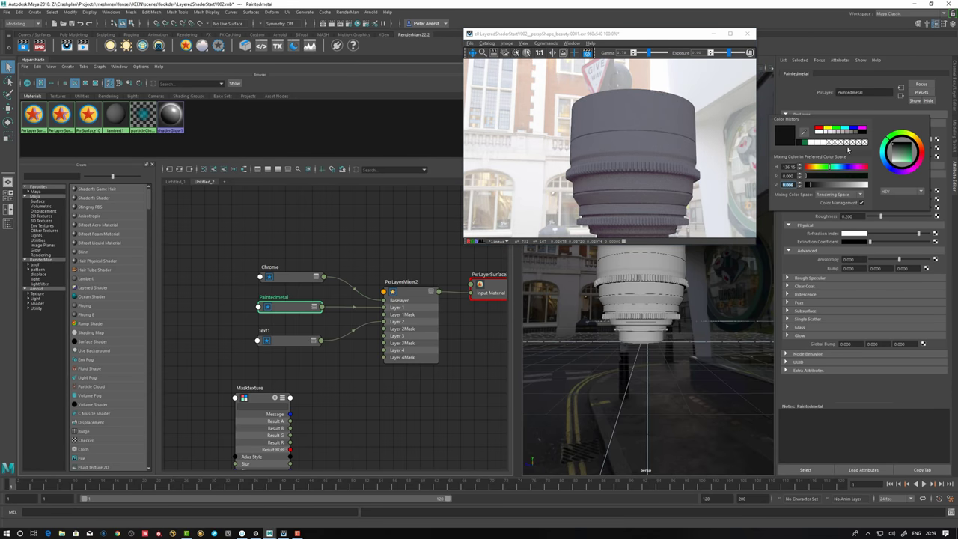
left_click(806, 185)
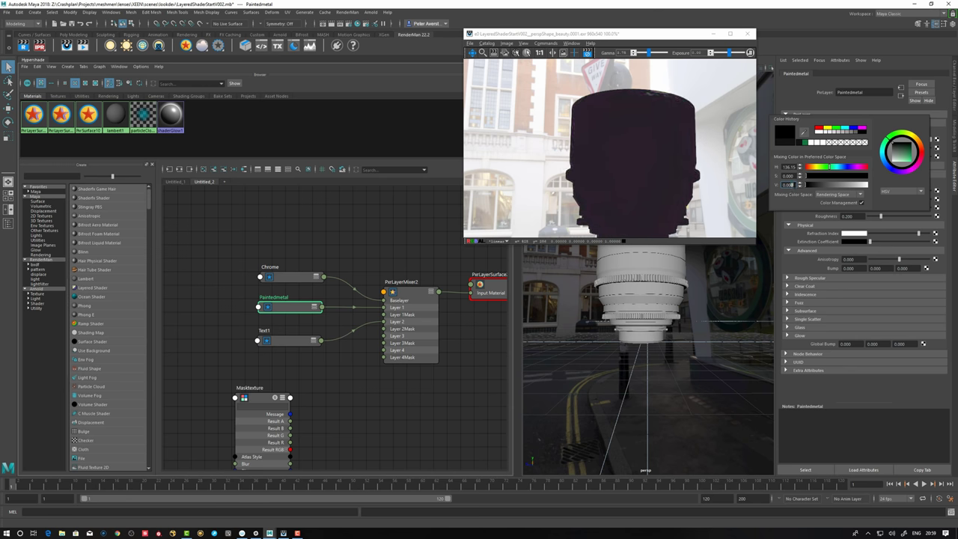
key("Return")
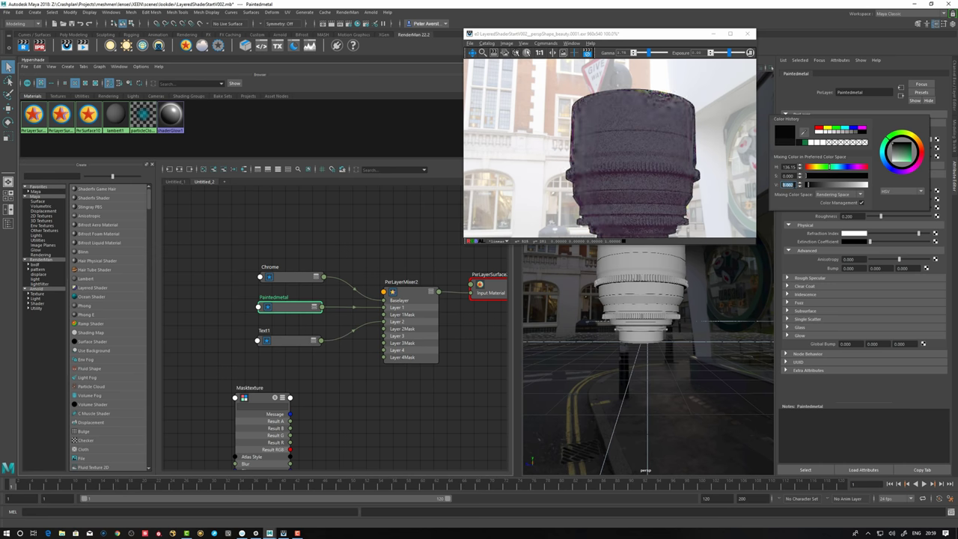
Lighten the Paintedmetal diffuse color slightly above black and reset the render view's gamma.
left_click(787, 184)
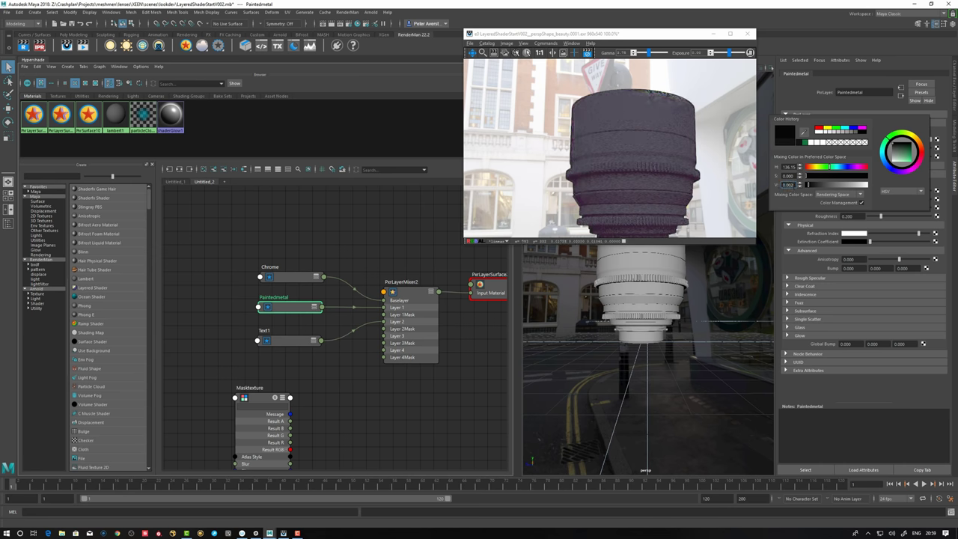
key("Return")
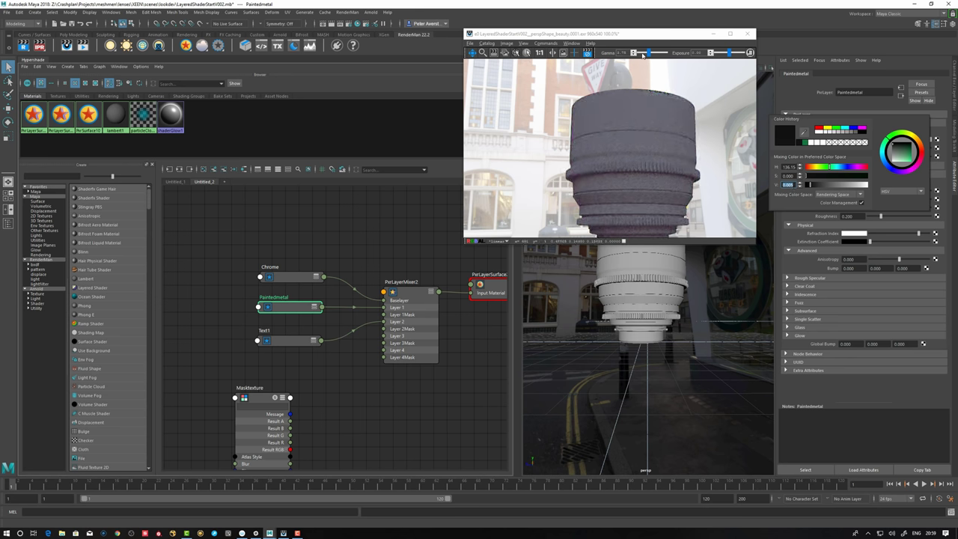
left_click(749, 53)
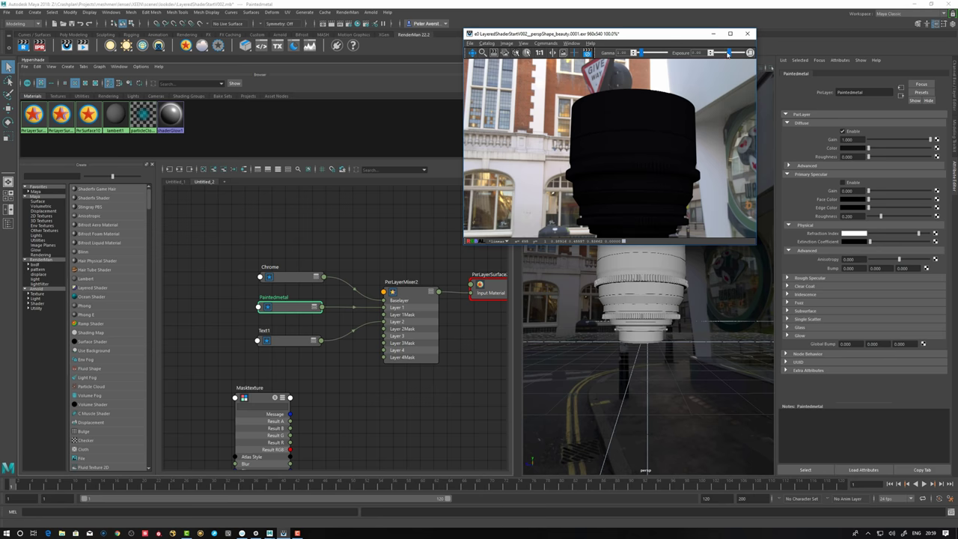
Fine-tune the Paintedmetal diffuse color to a slightly lighter near-black, checking the render with raised exposure, and reset the exposure.
left_click_drag(728, 53, 739, 54)
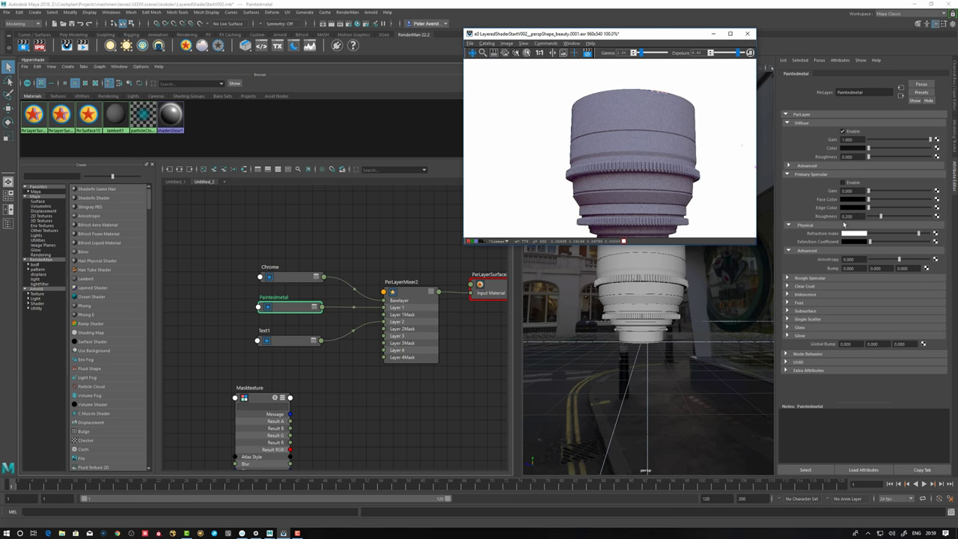
left_click(852, 148)
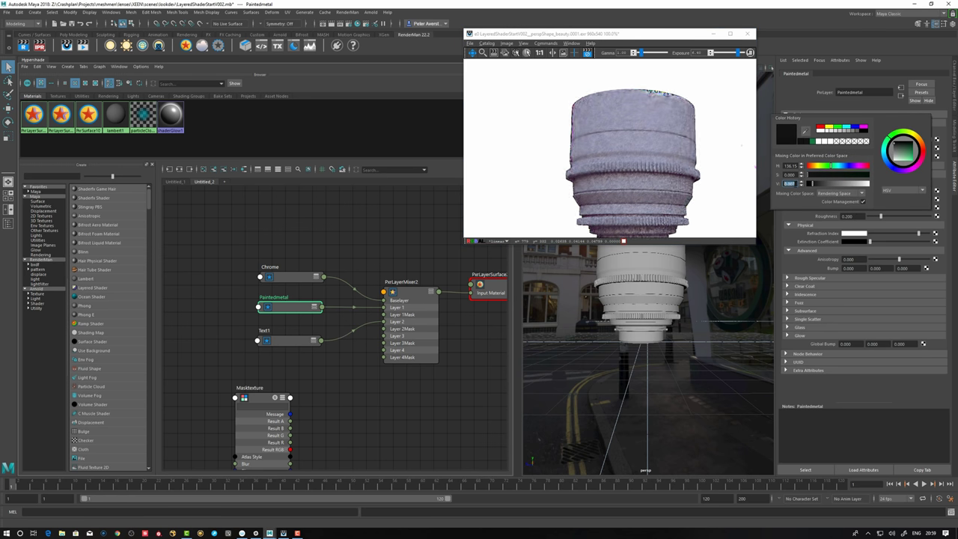
left_click(658, 172)
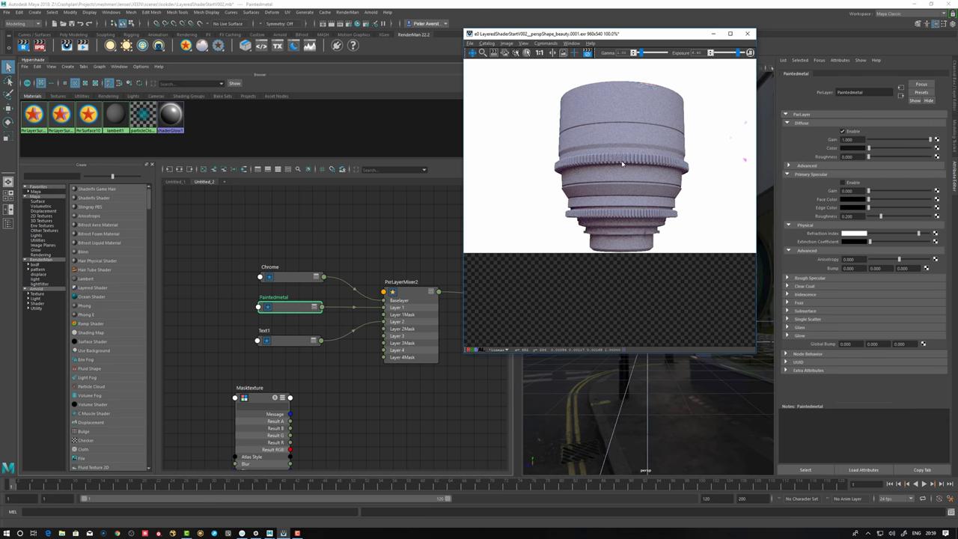
middle_click_drag(633, 172, 623, 180)
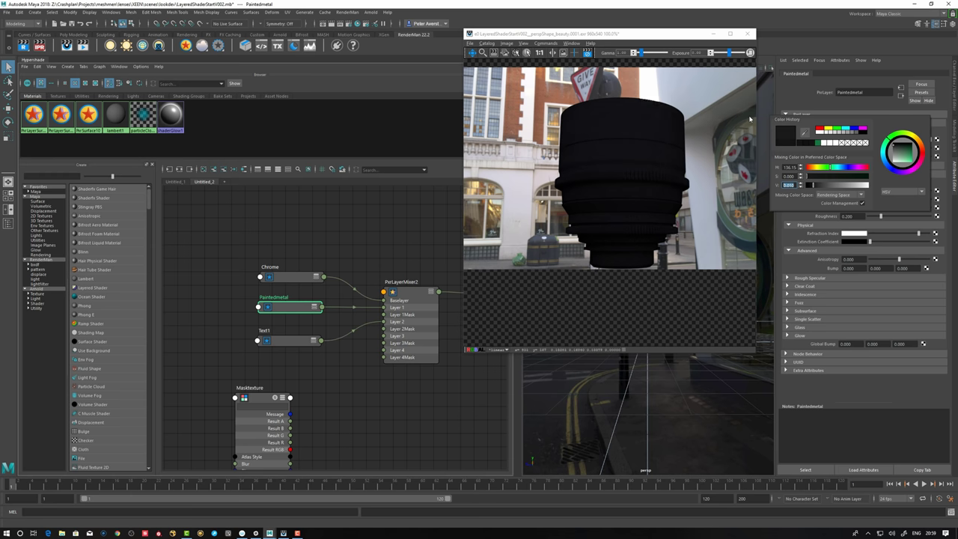
left_click(737, 53)
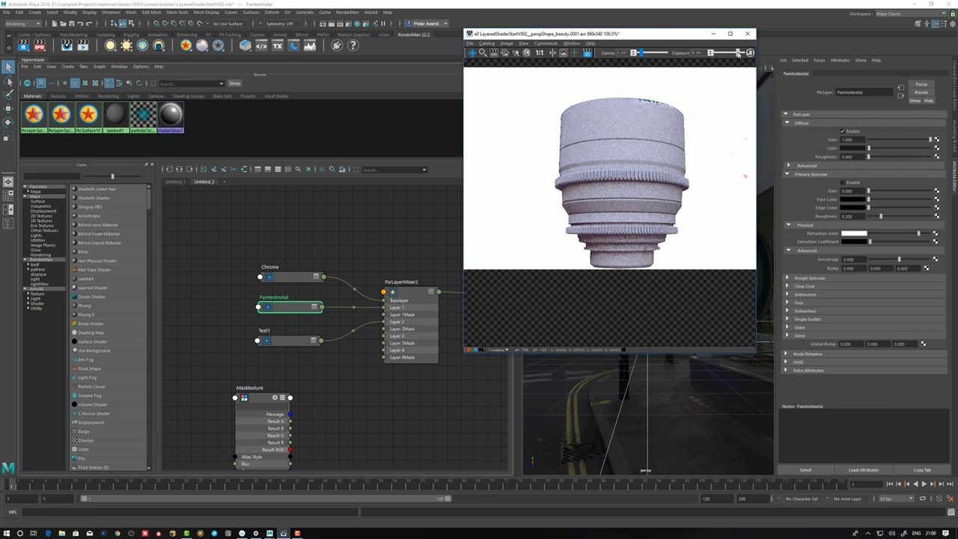
left_click_drag(737, 53, 745, 54)
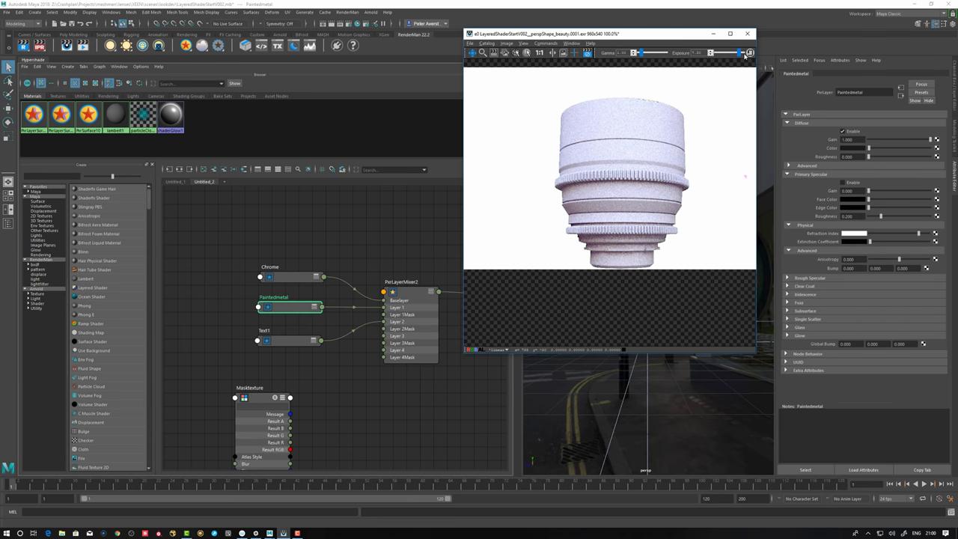
left_click(750, 53)
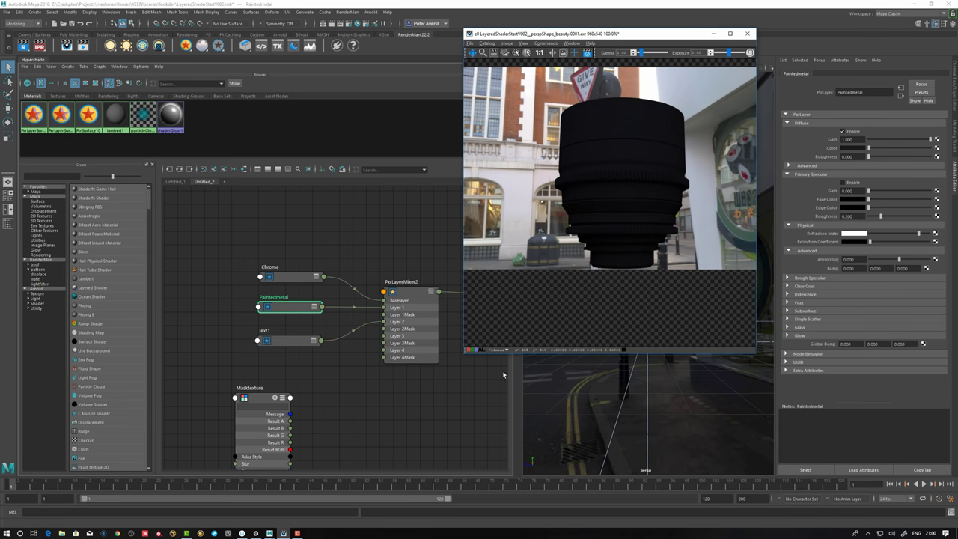
Enable the primary specular on Paintedmetal with a gain of 1.000 and a white edge color.
left_click(393, 382)
left_click(392, 299)
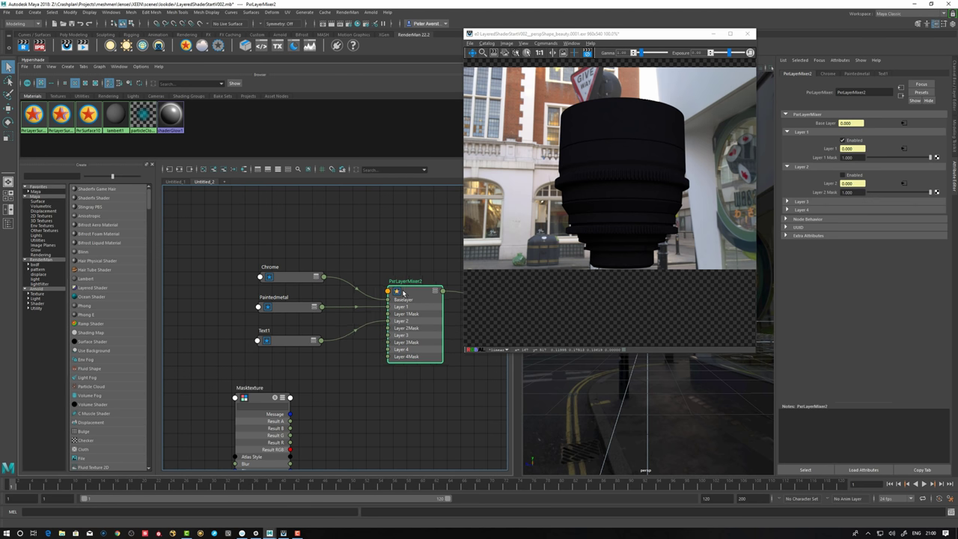
left_click(286, 308)
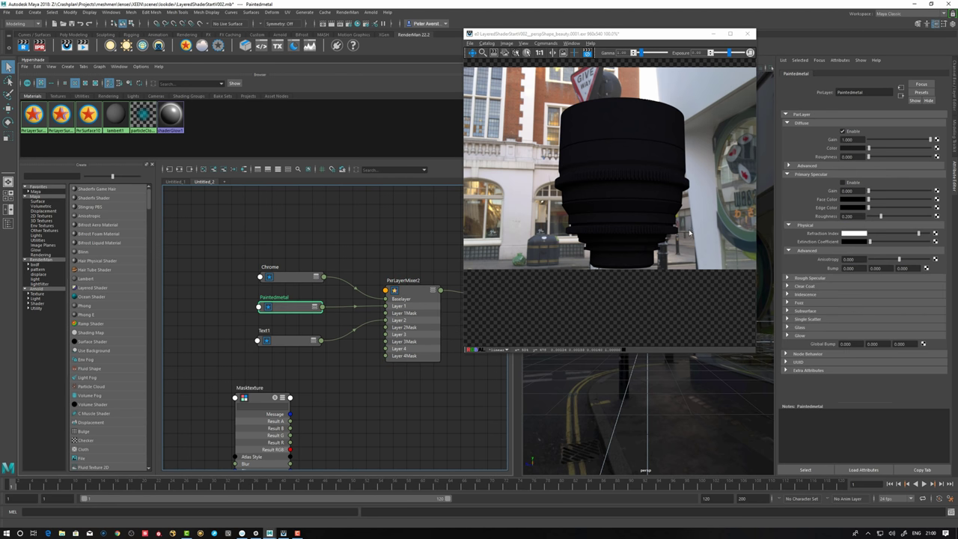
left_click(843, 184)
left_click_drag(926, 198, 945, 200)
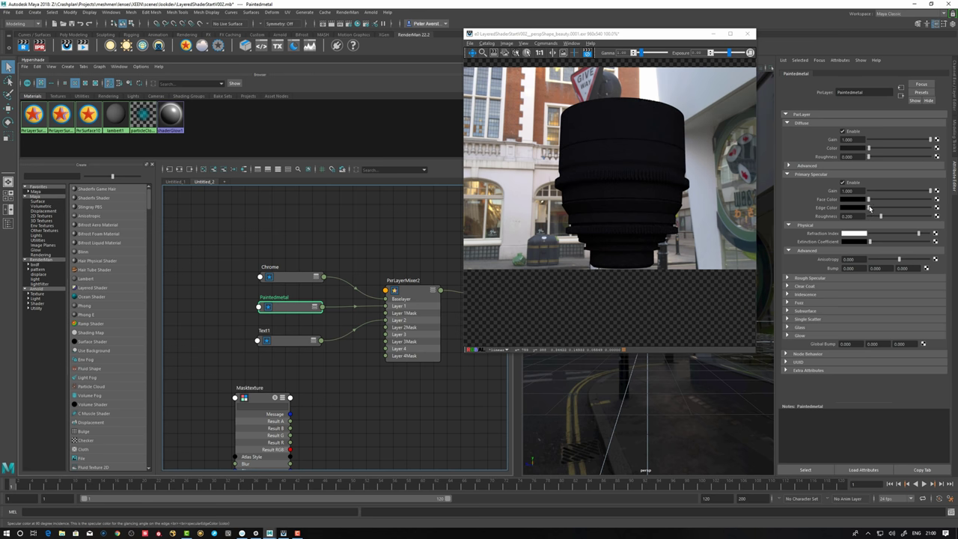
left_click_drag(870, 208, 930, 208)
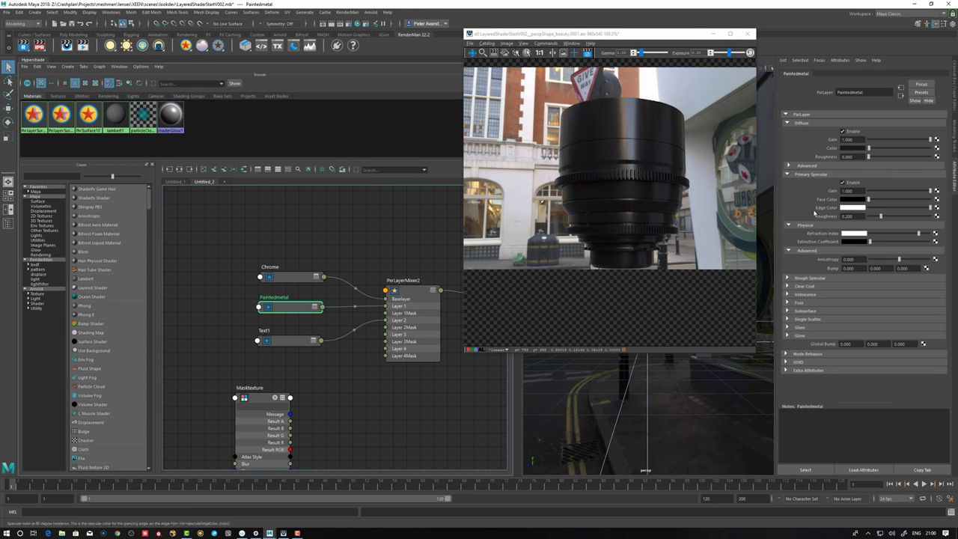
left_click(851, 237)
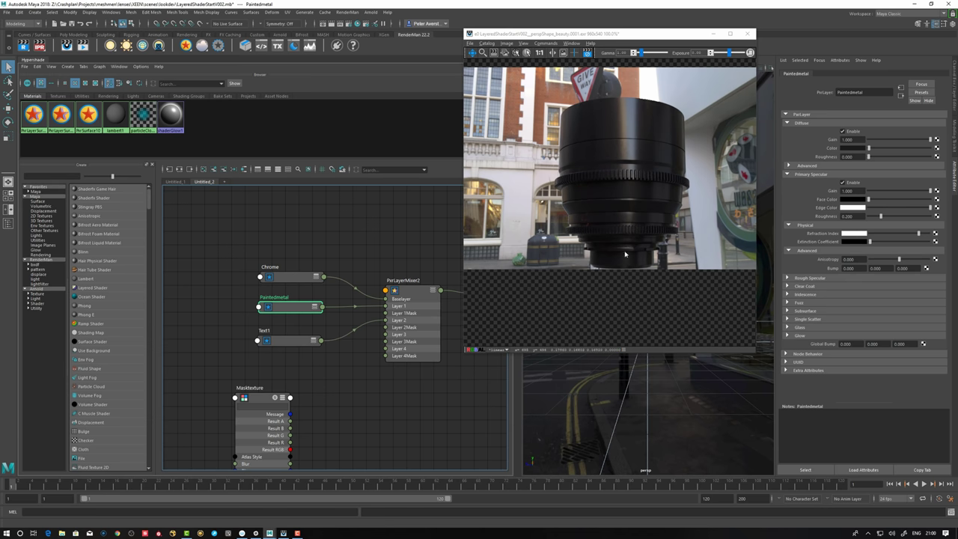
Expand Masktexture's RGB channels and connect its Result RGBR to the Layer 1Mask input of PxrLayerMixer2.
left_click(342, 406)
left_click_drag(636, 378, 603, 404, "alt")
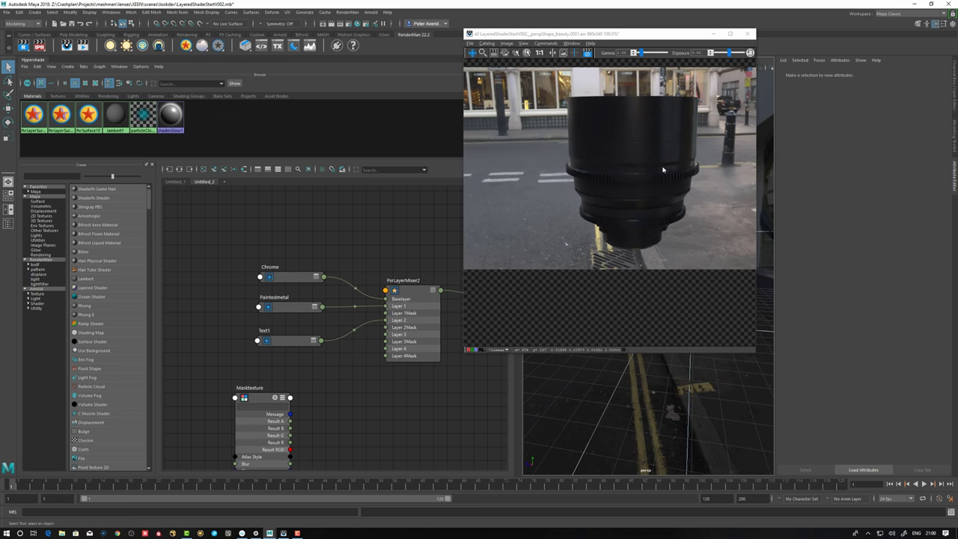
left_click_drag(264, 399, 211, 381)
key("1")
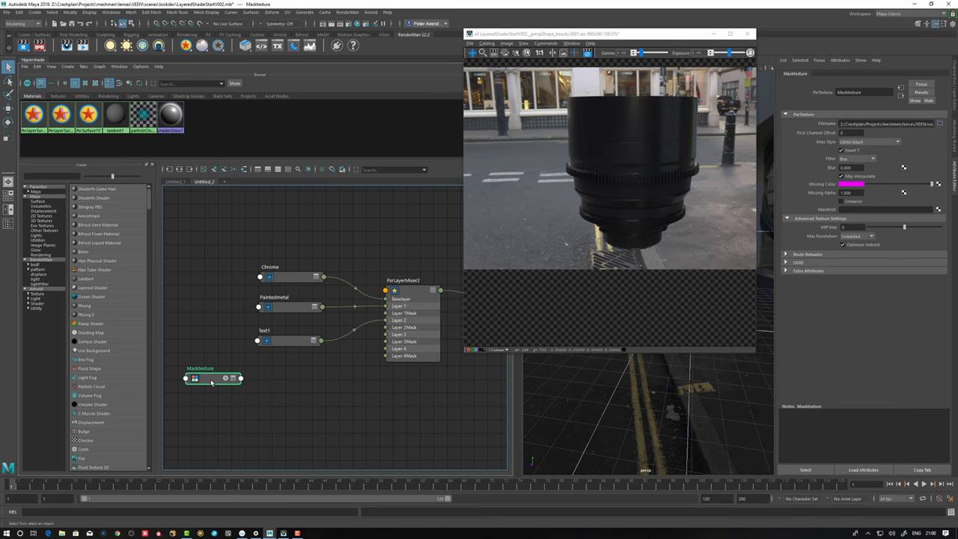
key("2")
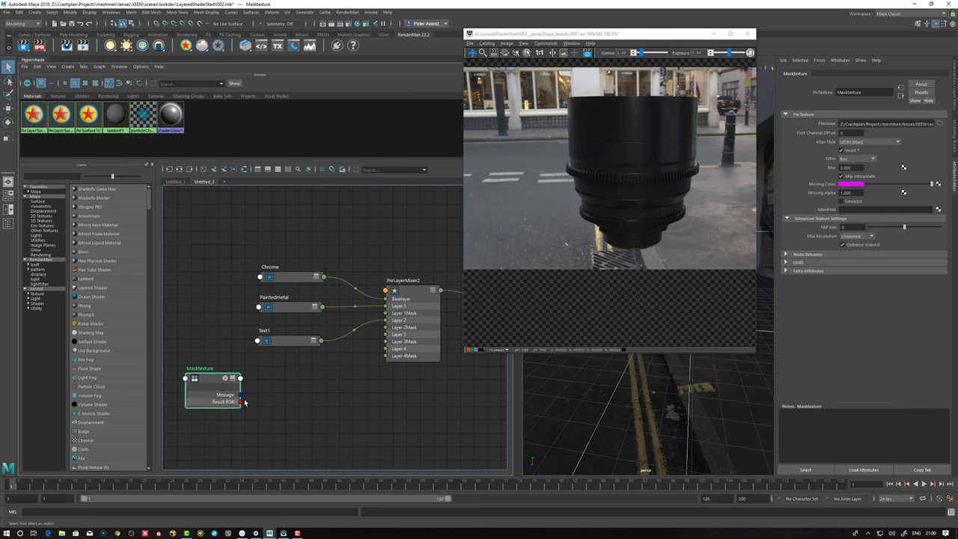
left_click(236, 404)
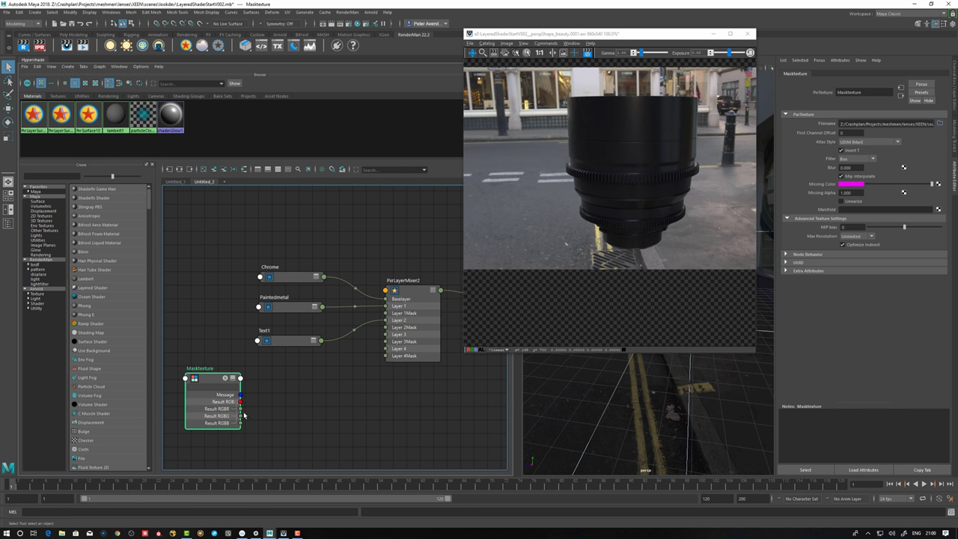
left_click_drag(240, 409, 389, 315)
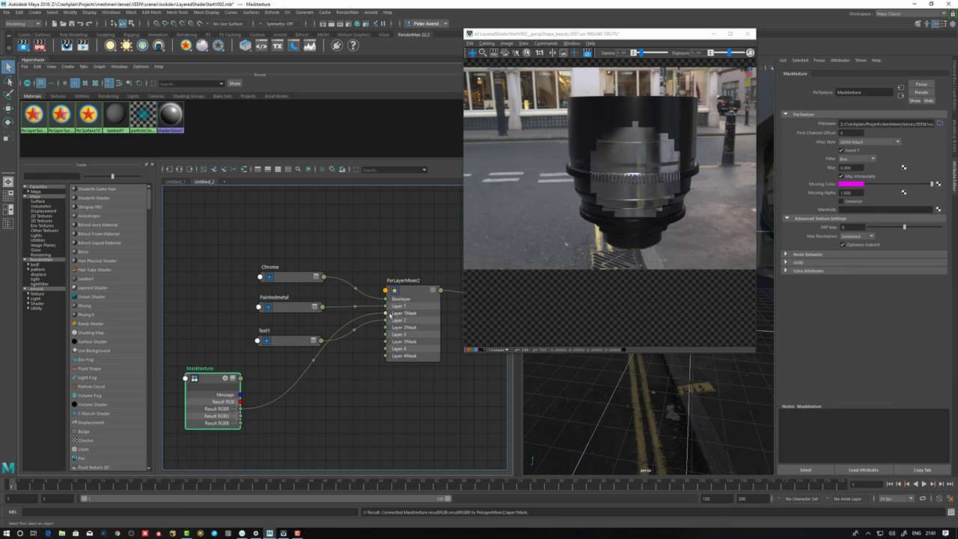
Add a PxrInvert node to the shader graph for inverting the metal mask.
scroll(647, 146, "up", 3)
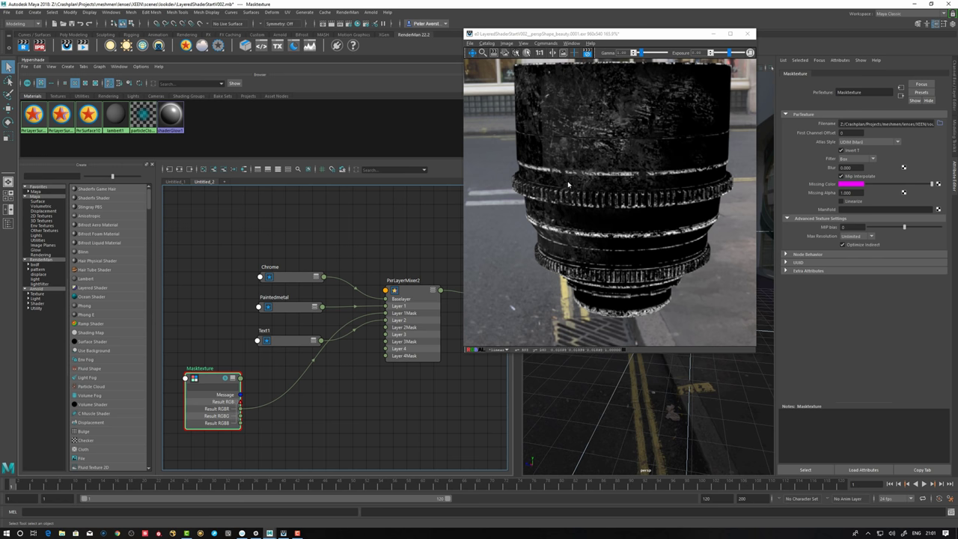
left_click_drag(215, 381, 210, 380)
key("Tab")
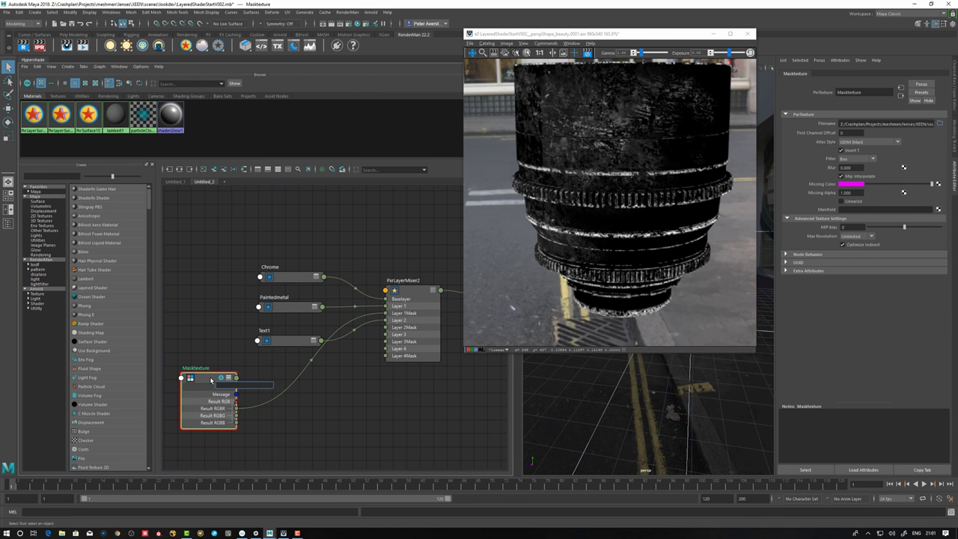
type("pxrinv")
key("Return")
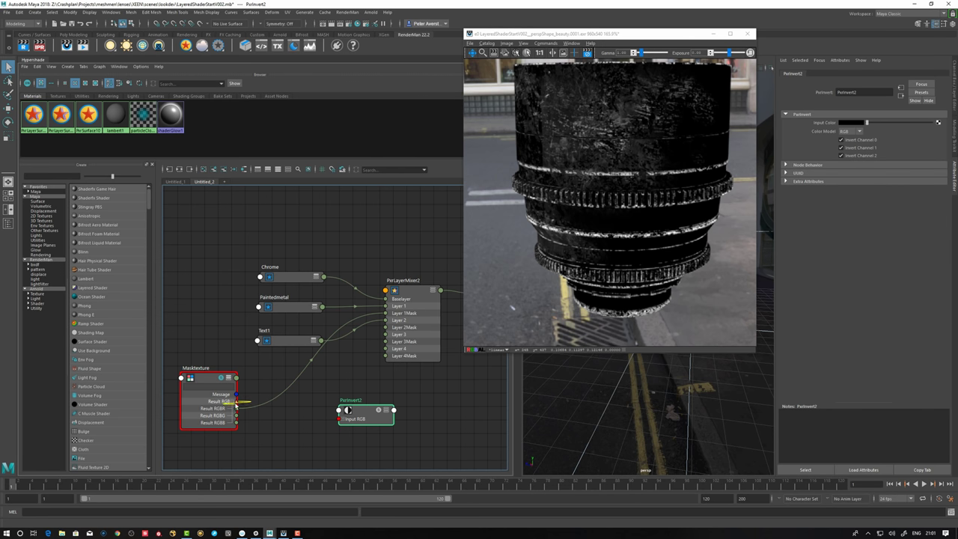
Connect Masktexture's Result RGB to the PxrInvert2 input and the inverted Result R to Layer 1Mask of PxrLayerMixer2.
left_click_drag(235, 403, 332, 417)
left_click(346, 412)
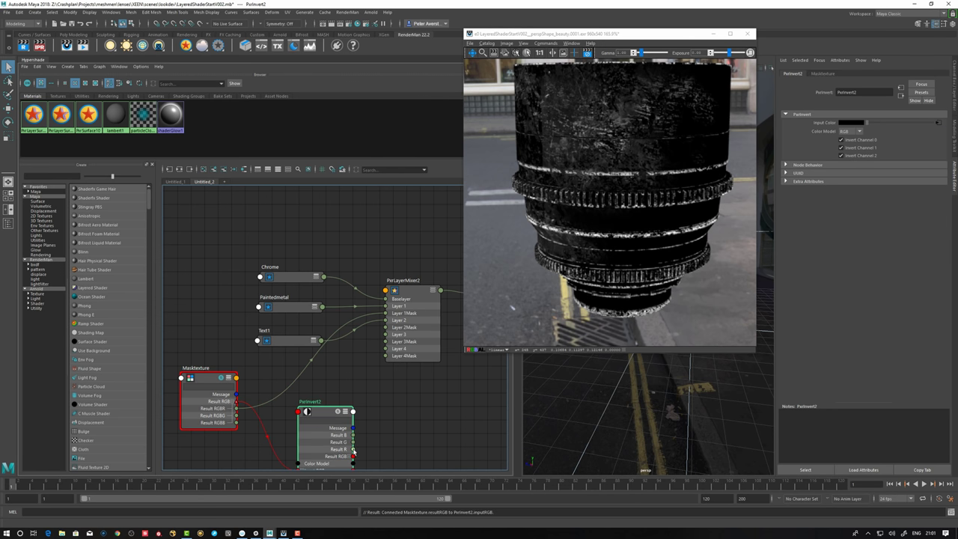
left_click_drag(354, 450, 385, 312)
left_click(224, 381)
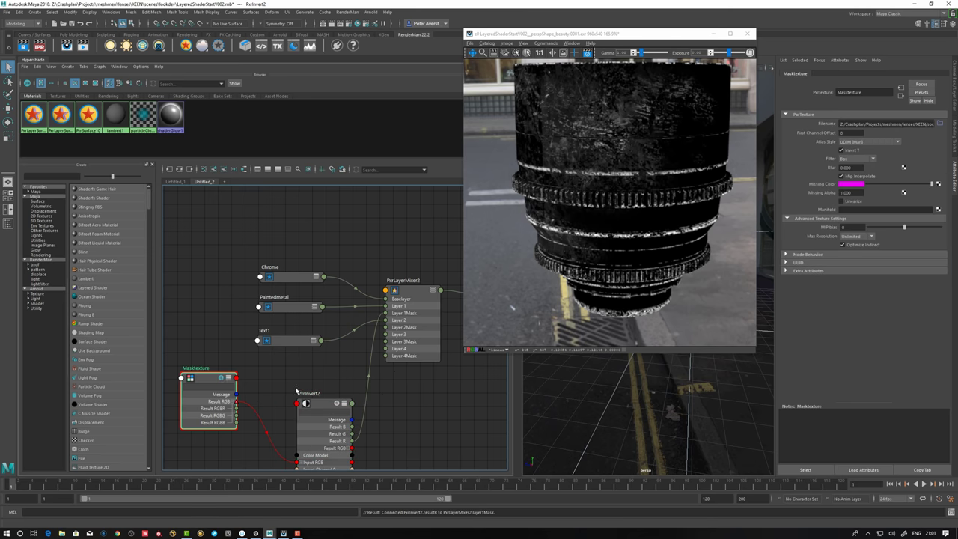
left_click(346, 407)
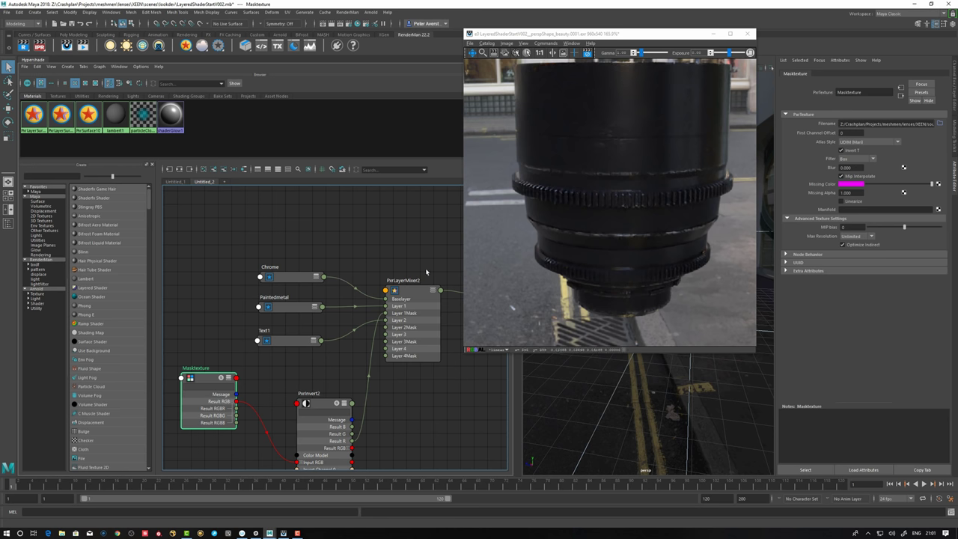
Collapse the PxrInvert2 and Masktexture nodes and line them up below the Text1 layer.
right_click_drag(597, 411, 669, 430, "alt")
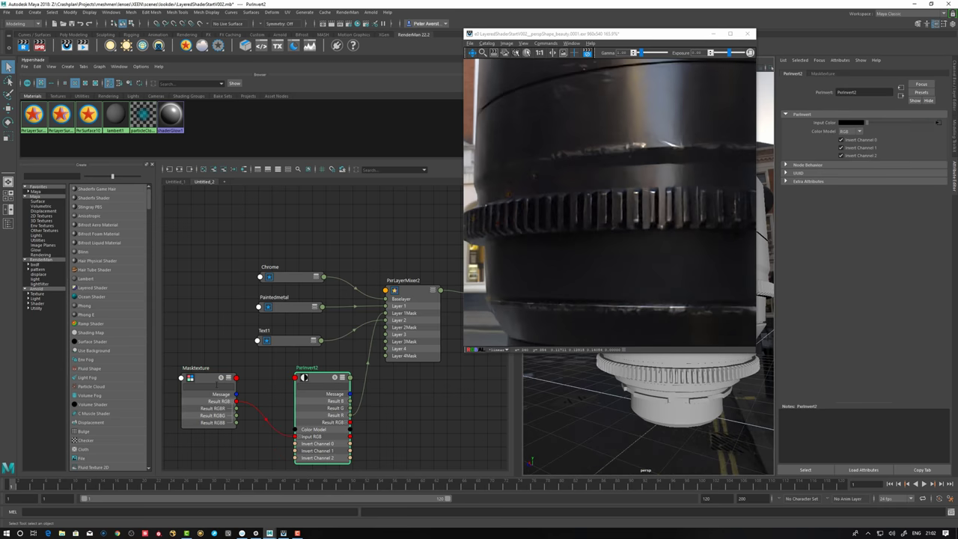
left_click_drag(330, 407, 286, 376)
key("1")
left_click(200, 379)
key("1")
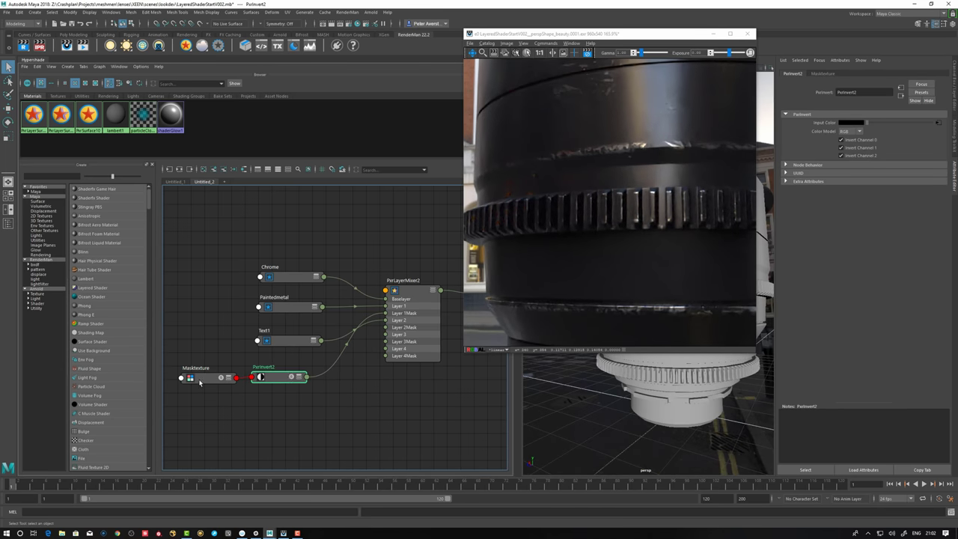
left_click_drag(201, 377, 186, 377)
left_click(280, 379)
left_click_drag(279, 380, 269, 383)
Add a PxrClamp node beside PxrInvert2 and connect the inverted Result RGB to its Input RGB.
type("pxrcla")
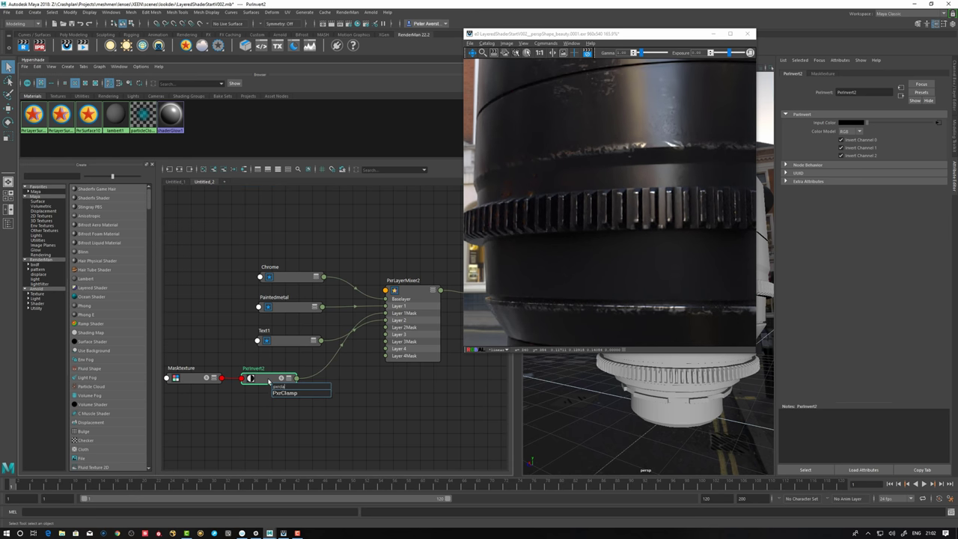
key("Return")
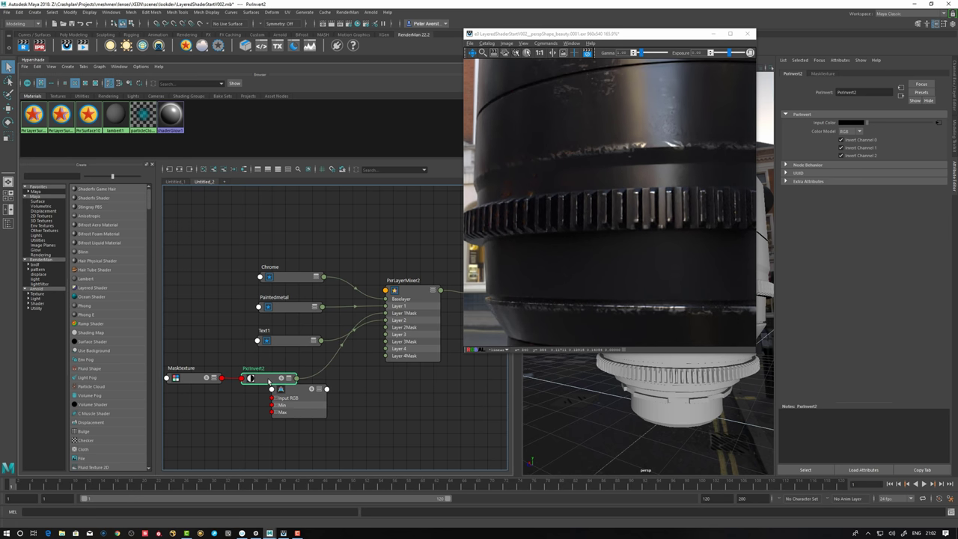
left_click_drag(291, 391, 342, 404)
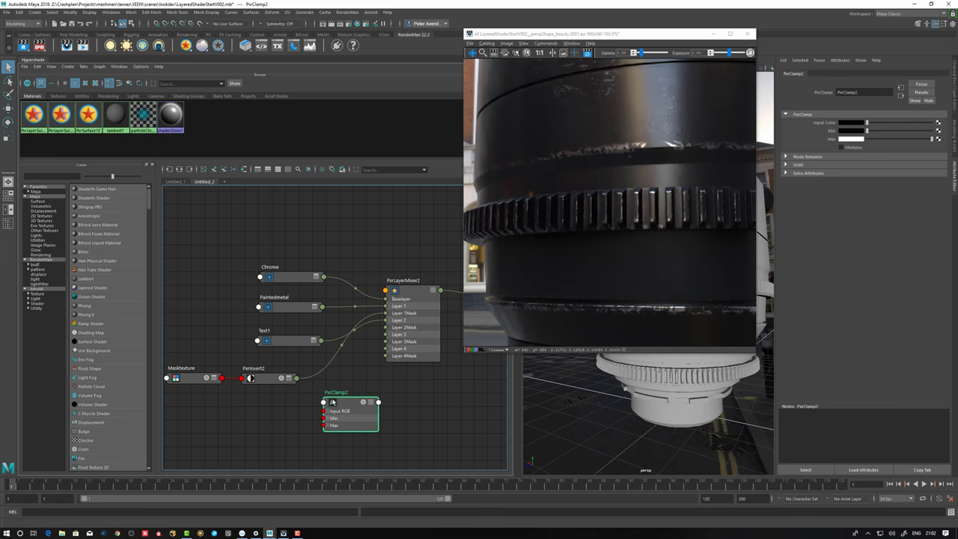
left_click(298, 379)
left_click(263, 380)
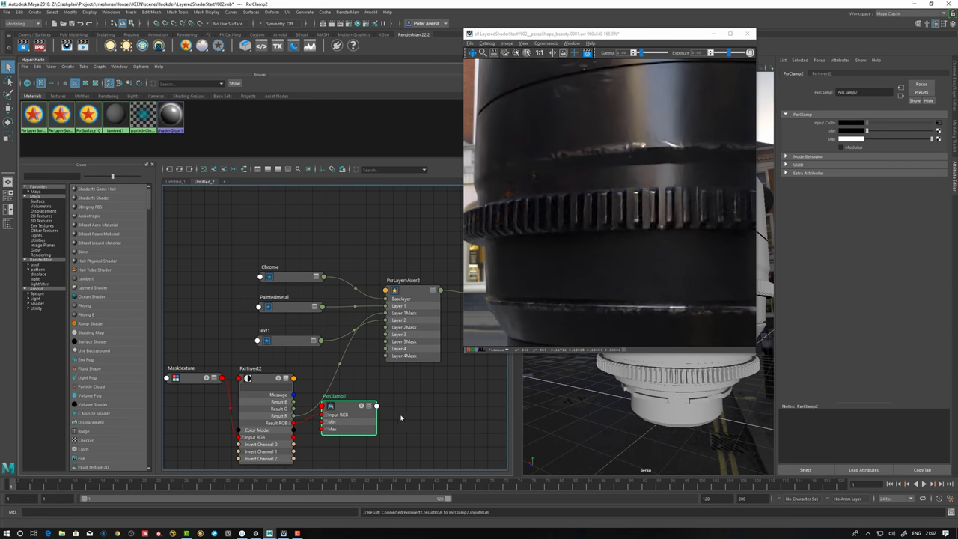
middle_click_drag(408, 415, 387, 419, "alt")
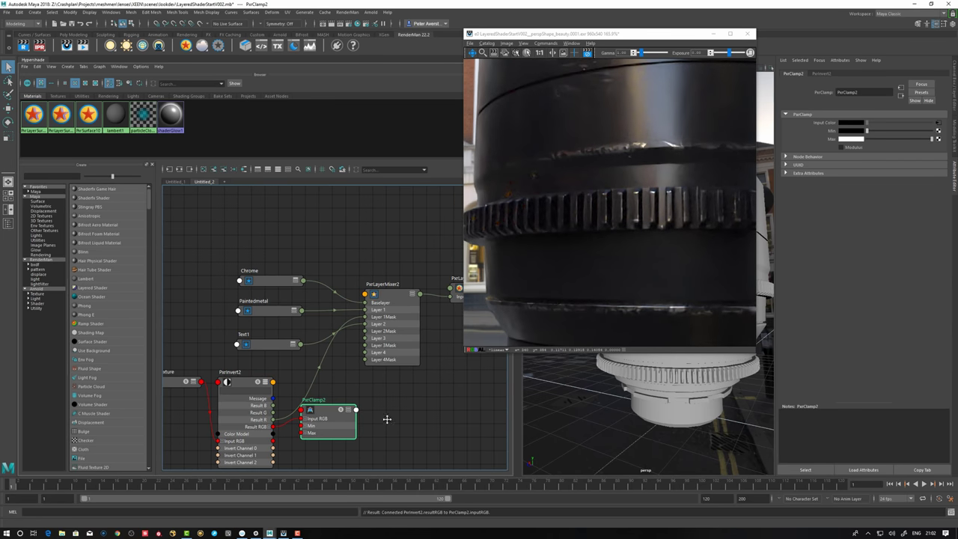
key("Tab")
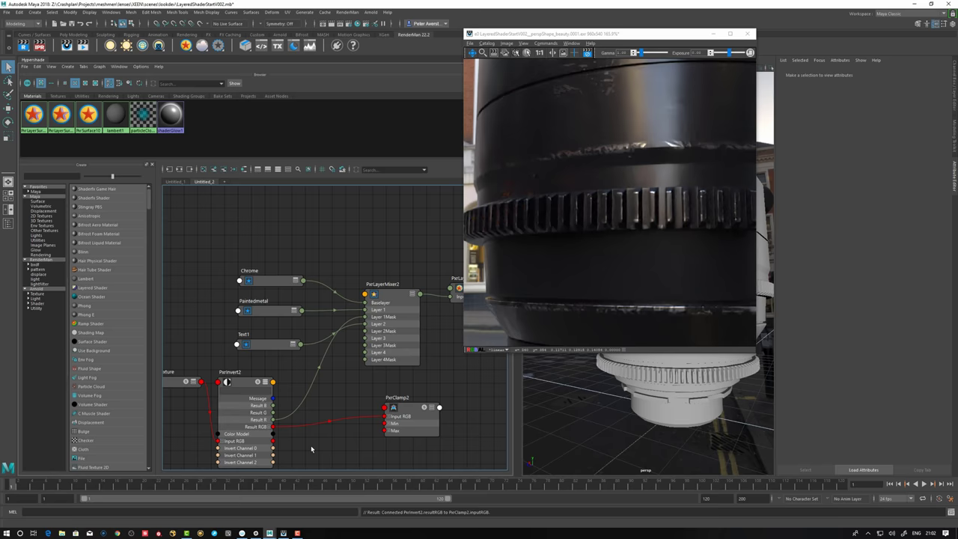
middle_click_drag(307, 449, 329, 437, "alt")
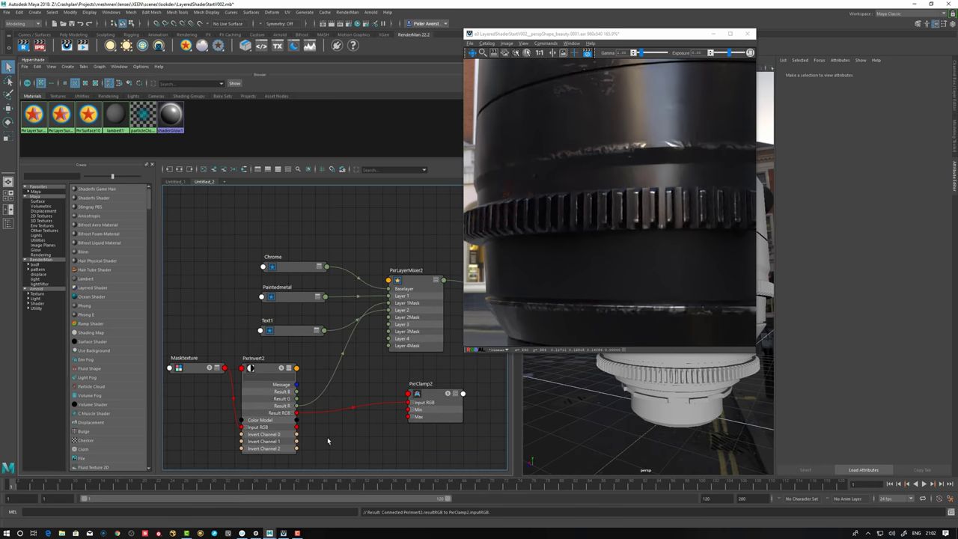
Add a PxrExposure node, feed it PxrInvert2's Result RGB, and connect its Input RGB plug to PxrClamp2's Input RGB.
key("Tab")
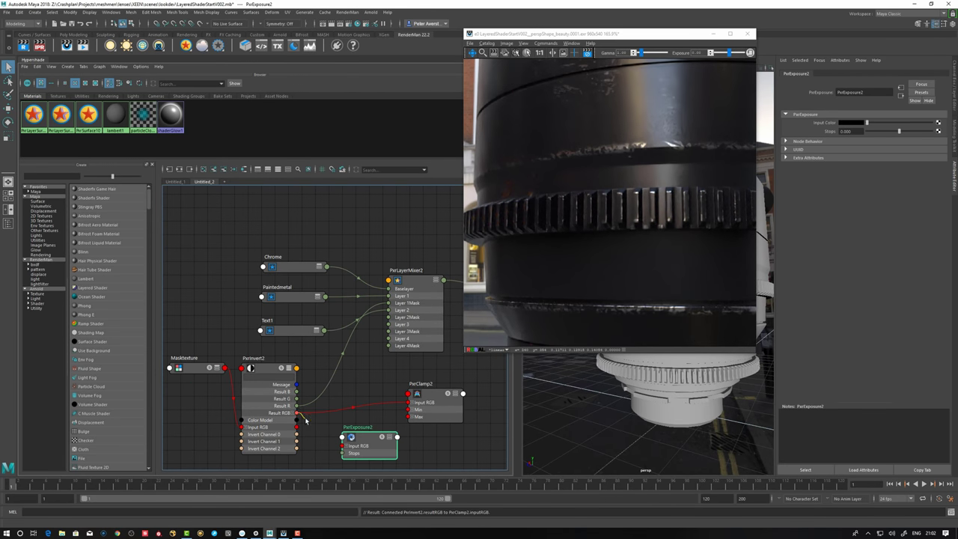
left_click_drag(298, 413, 356, 445)
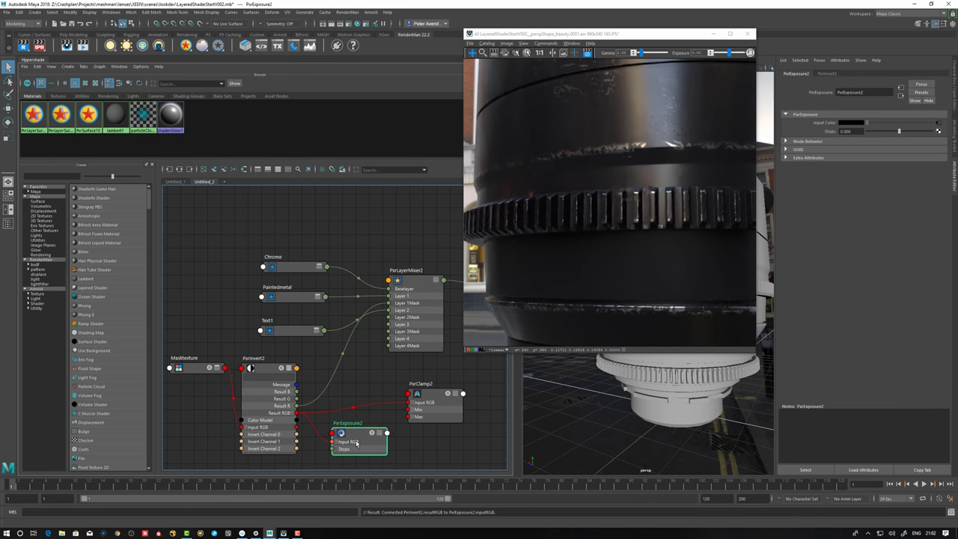
left_click(386, 433)
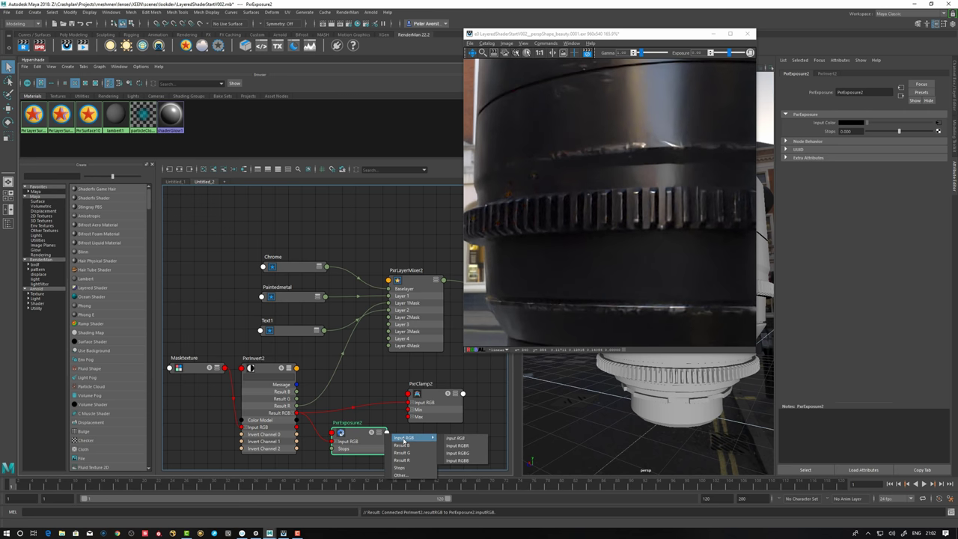
mouse_move(396, 438)
left_click(456, 438)
left_click(408, 401)
Line up PxrExposure2 and PxrClamp2 after PxrInvert2, and connect the clamp's Result R to Layer 1Mask of PxrLayerMixer2.
left_click_drag(353, 433, 339, 408)
left_click(431, 395)
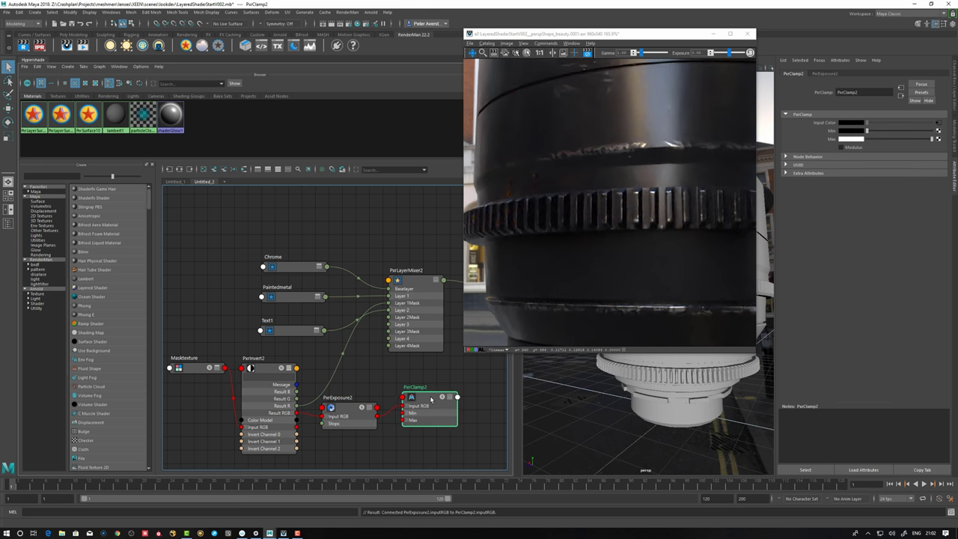
left_click_drag(431, 395, 423, 405)
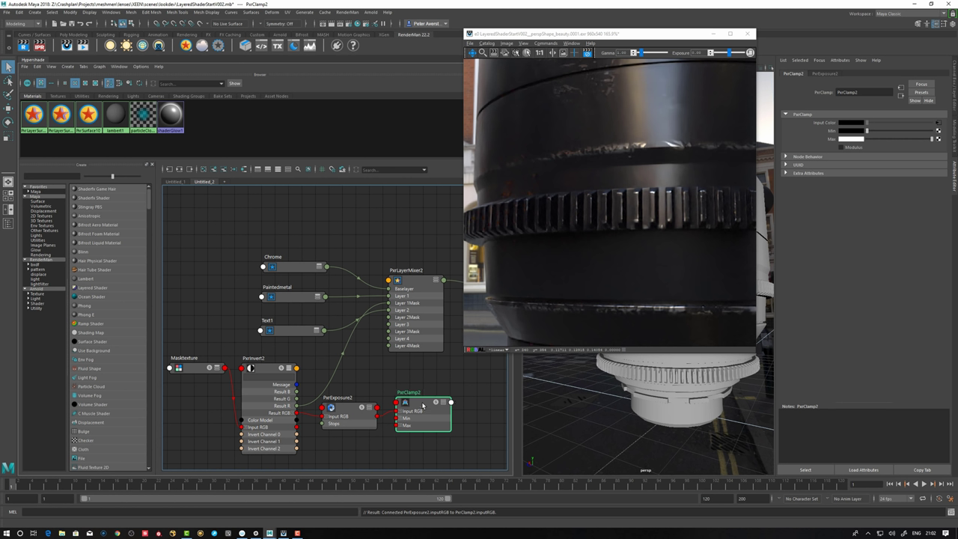
key("3")
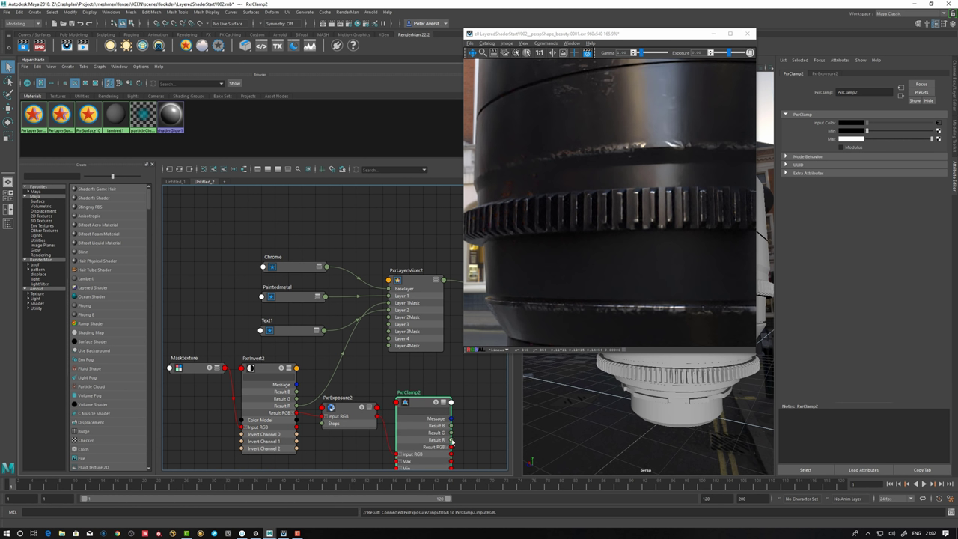
left_click_drag(451, 442, 388, 309)
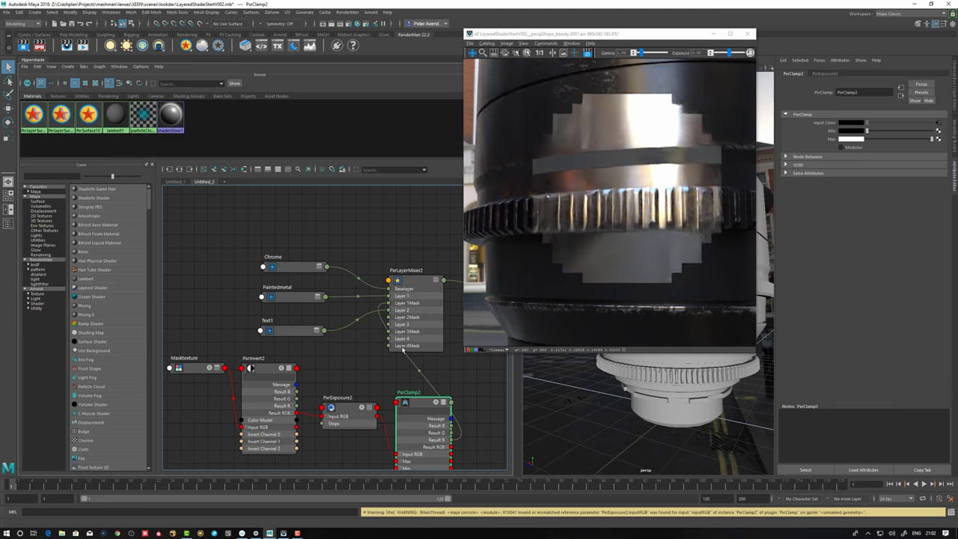
Preview PxrClamp2's output alone and reconnect its Input RGB to PxrExposure2's Result RGB.
left_click(358, 403)
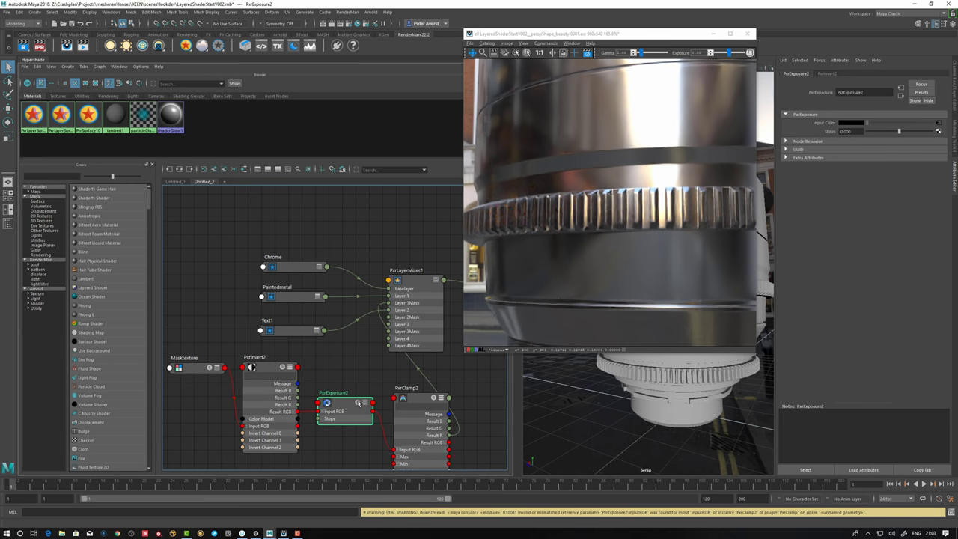
left_click_drag(342, 406, 339, 405)
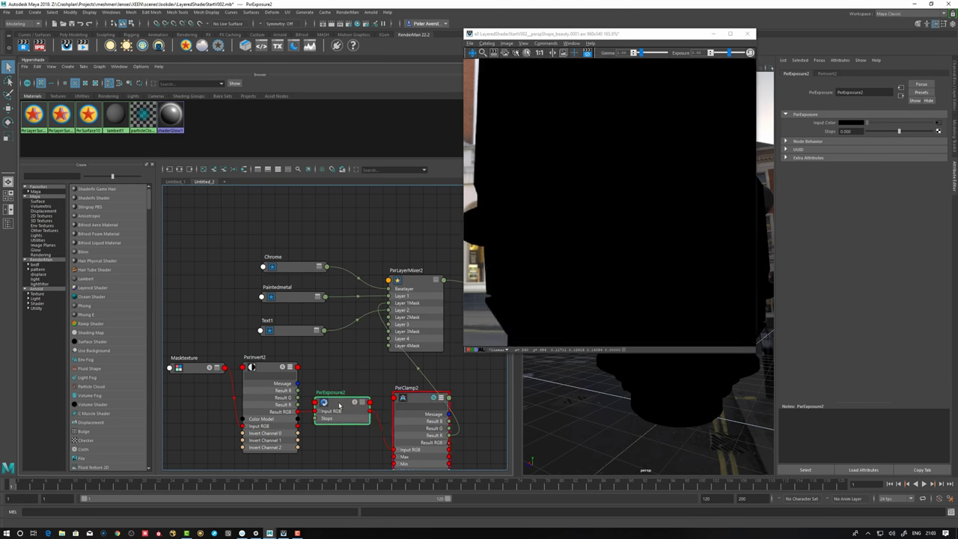
key("3")
left_click_drag(369, 448, 400, 451)
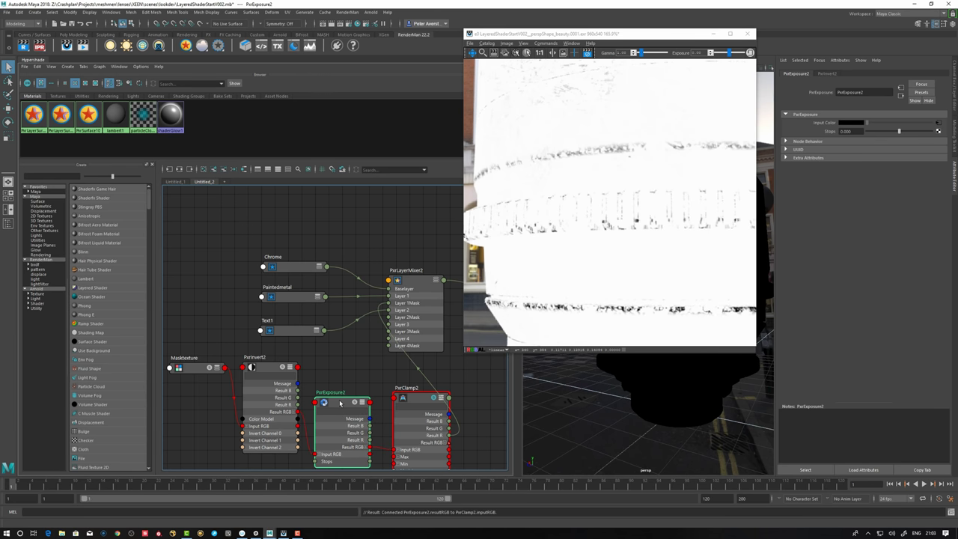
Collapse the PxrExposure2, PxrInvert2 and PxrClamp2 nodes, arrange them in a row below the layers, and restore the full render.
key("1")
left_click(266, 369)
key("1")
middle_click_drag(277, 377, 283, 366, "alt")
left_click(421, 386)
key("1")
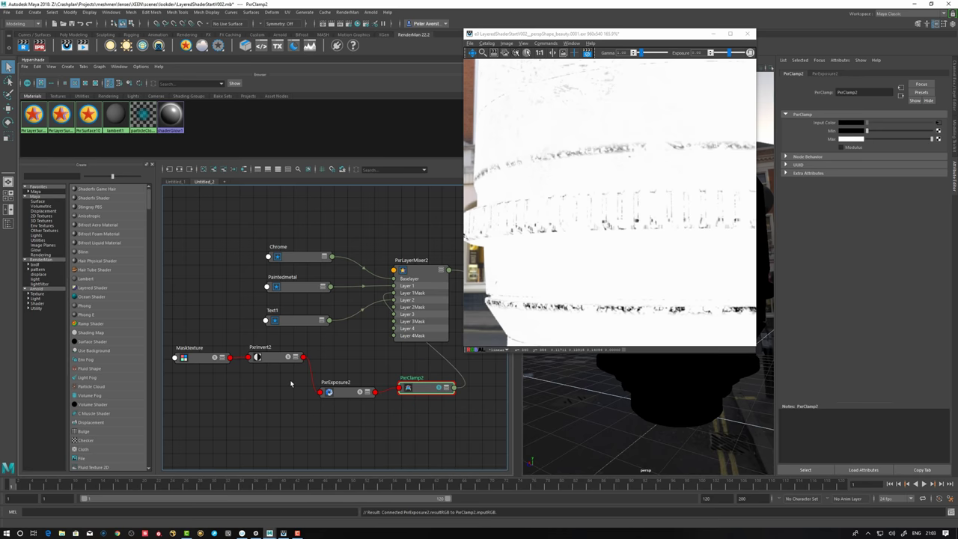
scroll(378, 397, "down", 3)
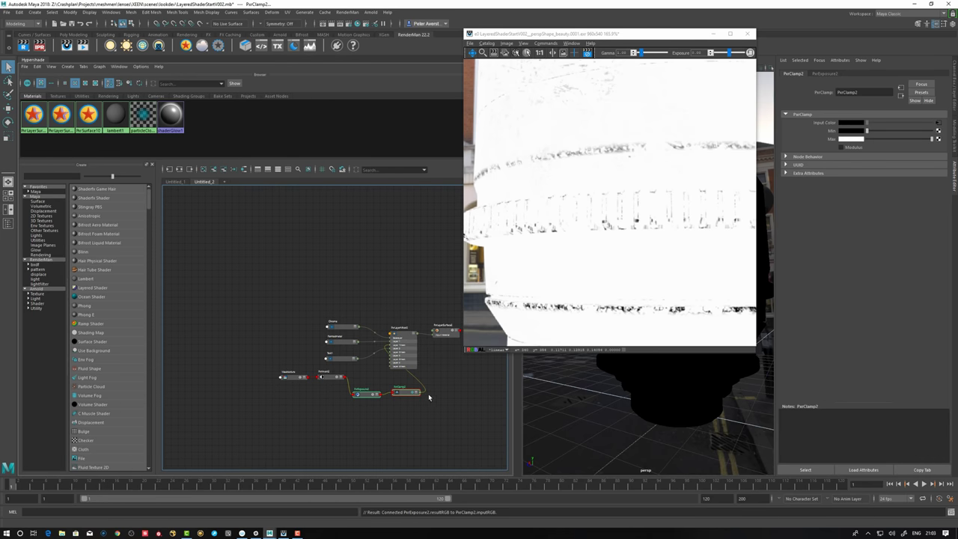
left_click_drag(406, 393, 360, 400)
left_click_drag(255, 359, 321, 380)
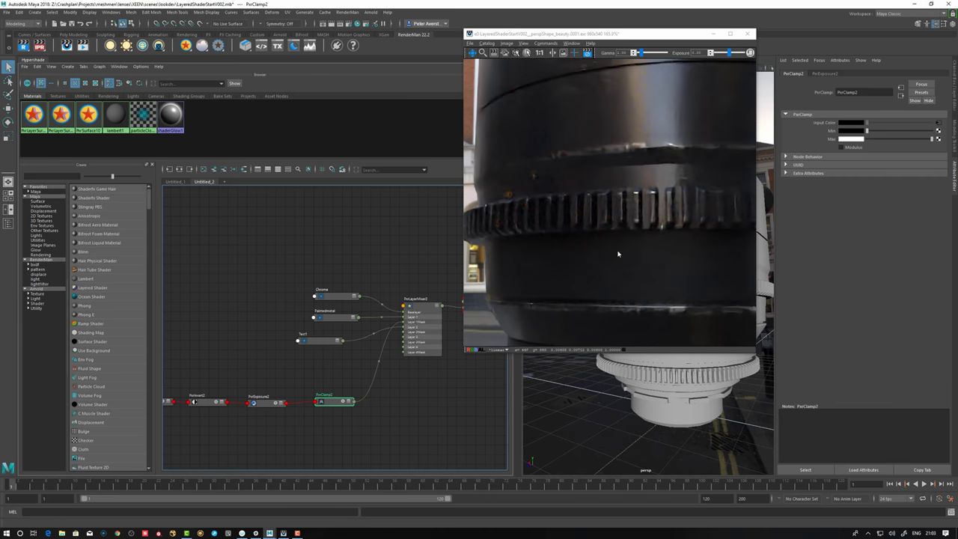
Set the Stops of PxrExposure2 to 0.772.
scroll(635, 250, "down", 2)
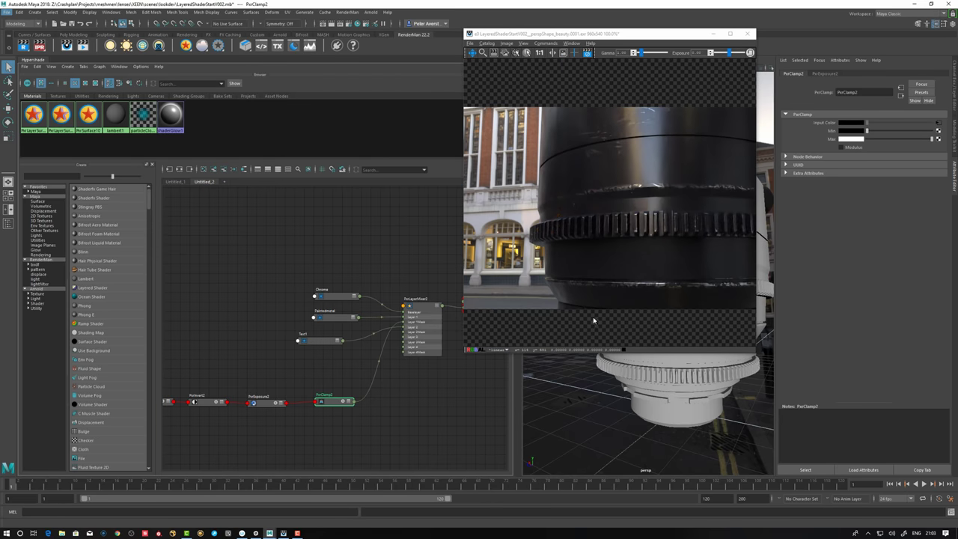
left_click(269, 404)
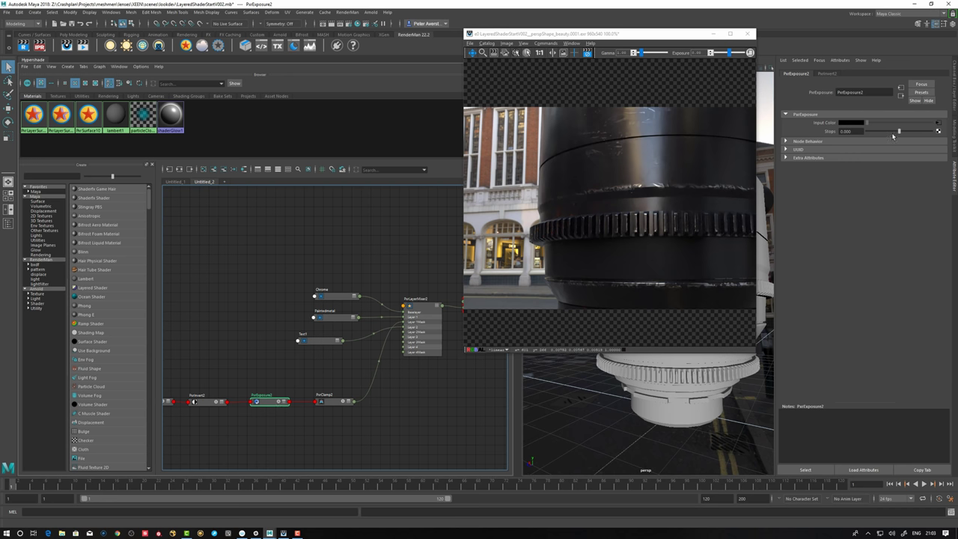
mouse_move(898, 132)
left_mouse_down()
mouse_move(846, 132)
mouse_move(905, 132)
left_mouse_up()
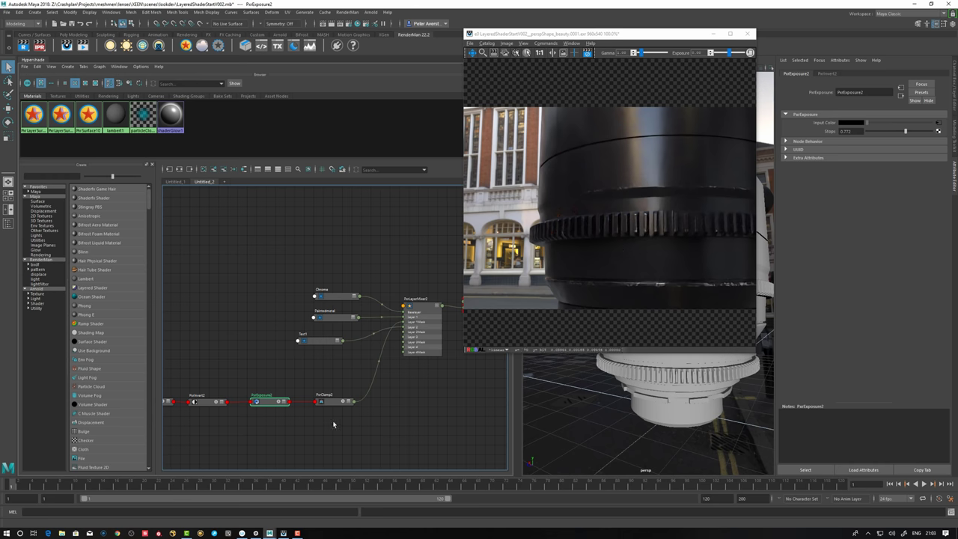
Rewire the mask chain through Result RGB so Masktexture feeds PxrExposure2, PxrExposure2 feeds PxrInvert2, and PxrInvert2 feeds PxrClamp2's Input RGB.
middle_click_drag(298, 432, 417, 419, "alt")
left_click(383, 395)
left_click_drag(384, 388, 384, 401)
scroll(315, 390, "up", 4)
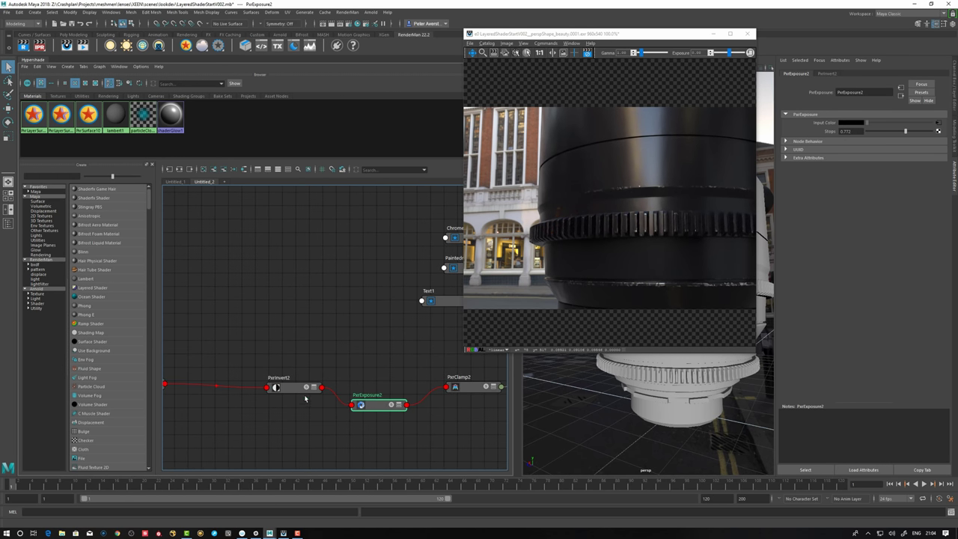
left_click_drag(432, 404, 430, 407)
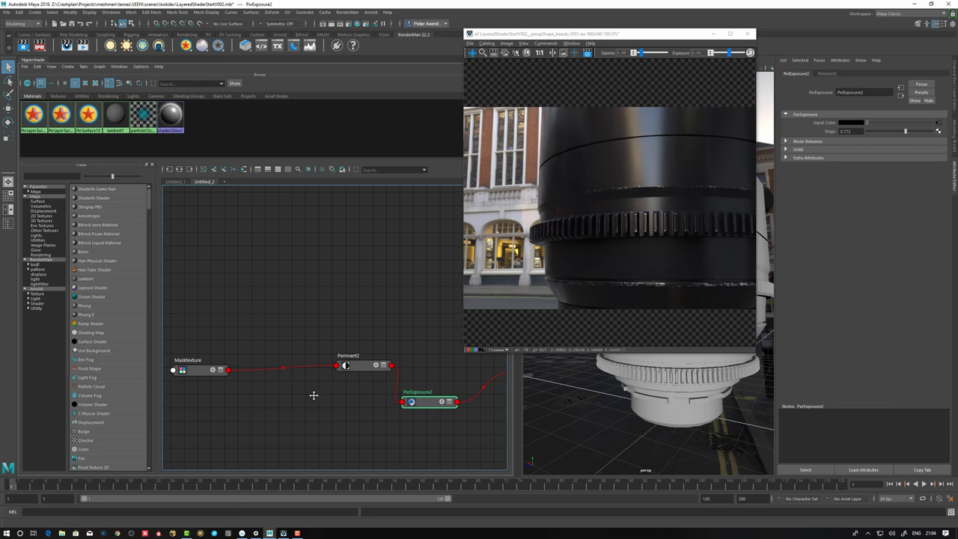
middle_click_drag(315, 395, 309, 396, "alt")
left_click_drag(420, 405, 419, 409)
left_click(211, 378)
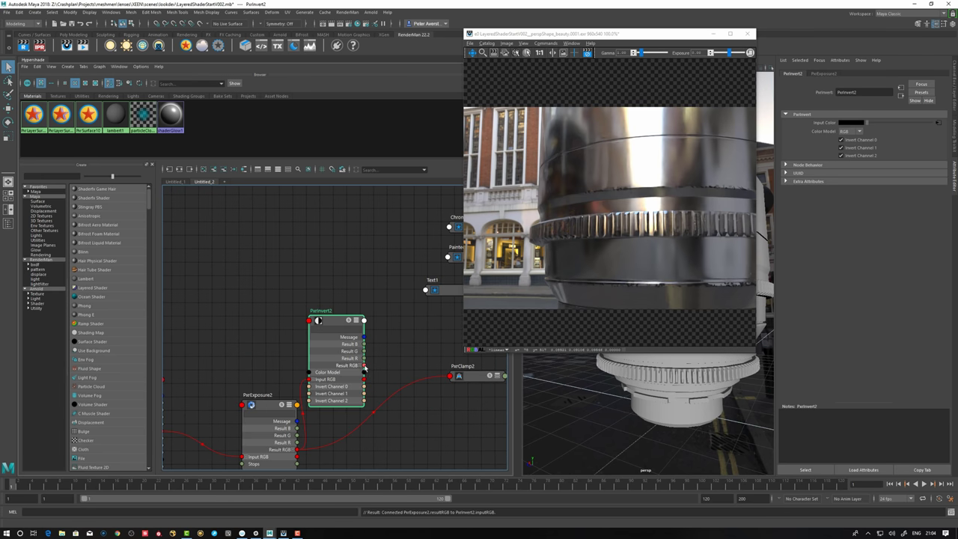
left_click_drag(364, 365, 467, 384)
left_click_drag(365, 365, 440, 428)
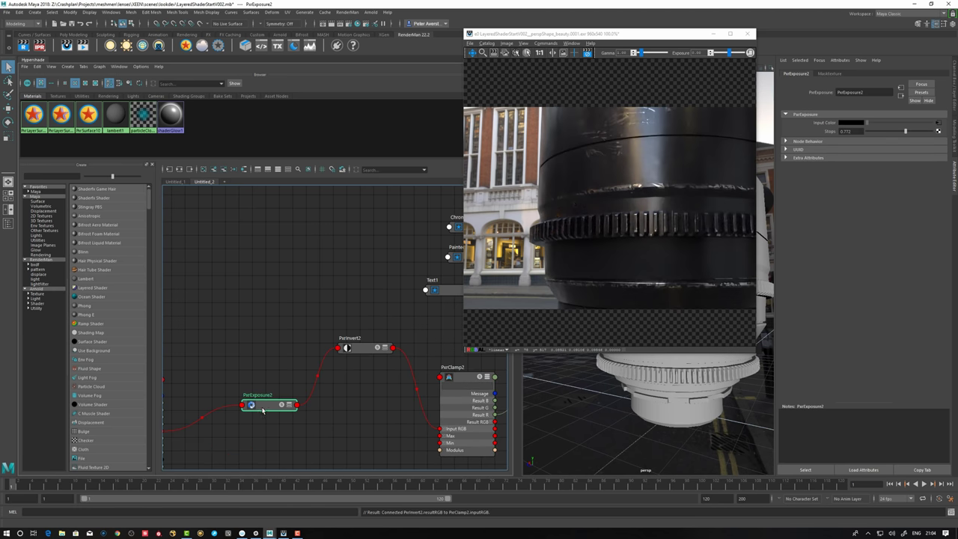
Collapse the PxrClamp2 and Masktexture nodes, and line up Masktexture and PxrExposure2 before PxrInvert2.
middle_click_drag(382, 417, 405, 387, "alt")
left_click(378, 383)
key("1")
scroll(261, 365, "up", 3)
scroll(262, 365, "down", 3)
middle_click_drag(262, 365, 329, 367, "alt")
left_click(222, 372)
key("1")
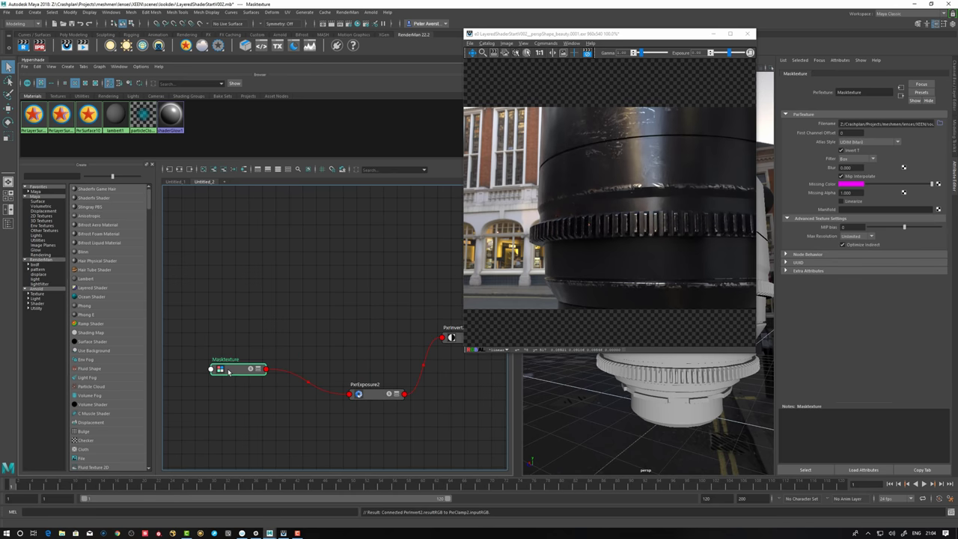
left_click_drag(222, 371, 243, 317)
left_click_drag(373, 397, 346, 331)
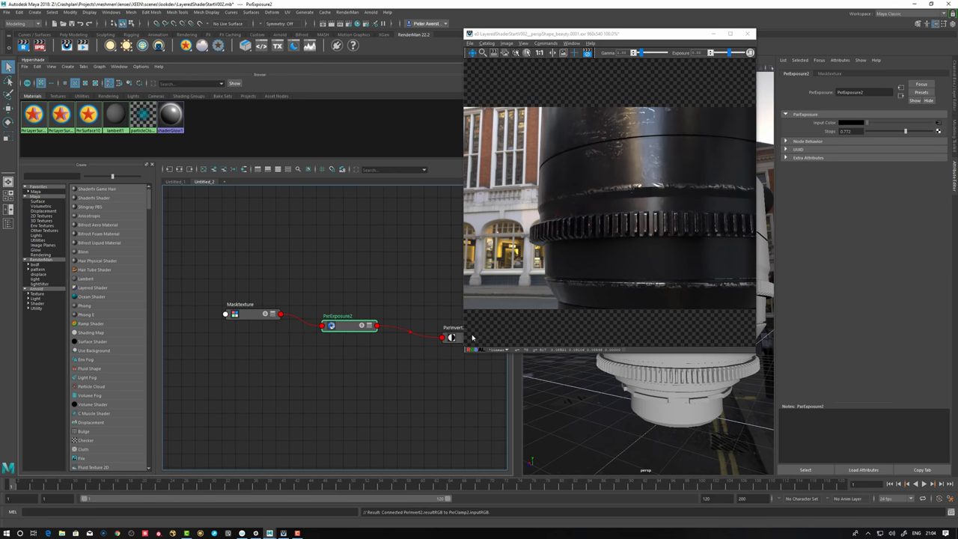
Set PxrExposure2's Stops to 2.877 and preview the node's output alone in the render.
left_click_drag(906, 132, 923, 132)
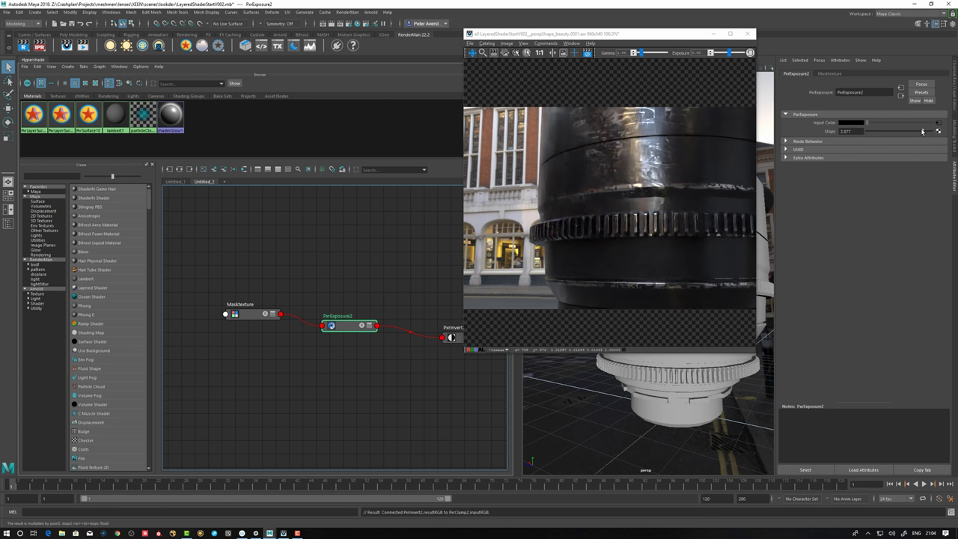
left_click_drag(350, 332, 352, 328)
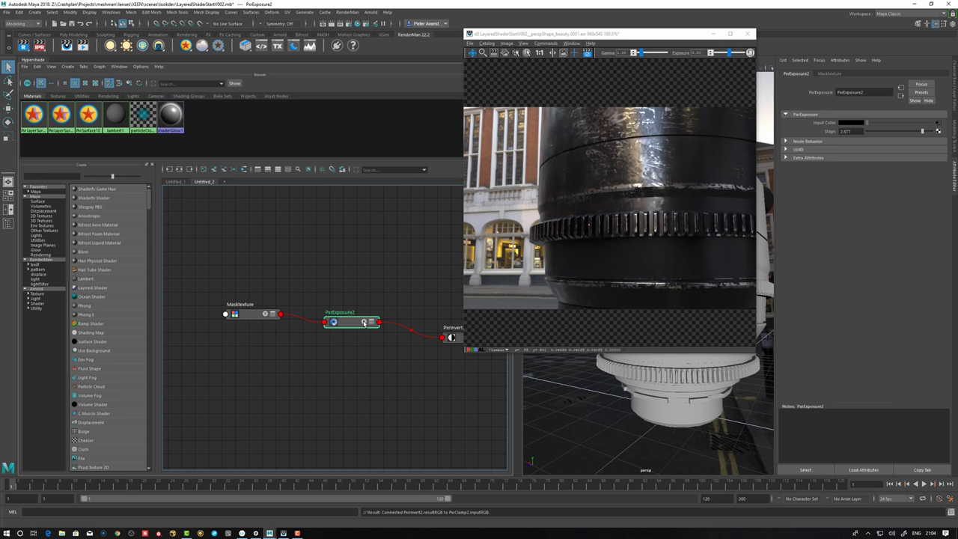
left_click_drag(364, 323, 365, 327)
left_click(364, 327)
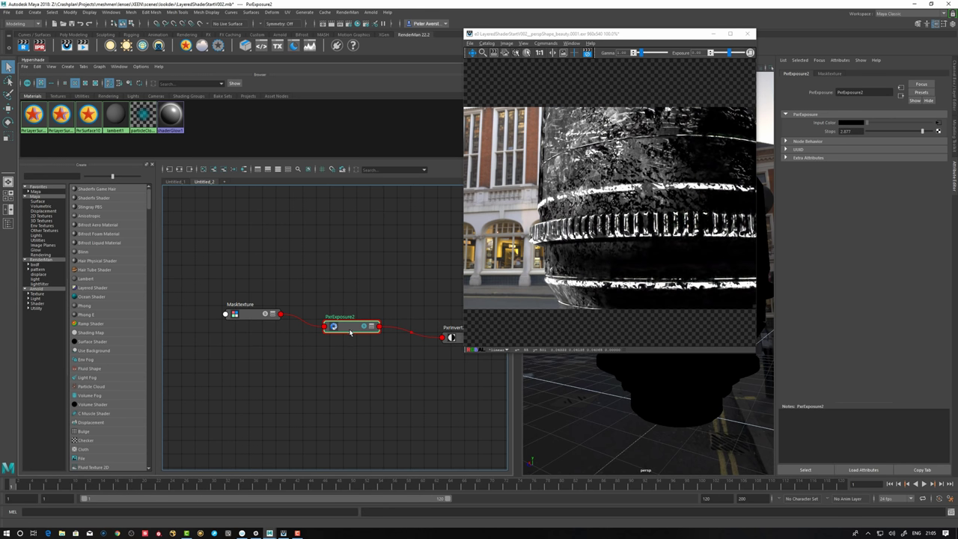
Reset PxrExposure2's Stops to 0, raise the value to about 2, and line up PxrInvert2 beside the exposure node.
left_click_drag(859, 131, 827, 131)
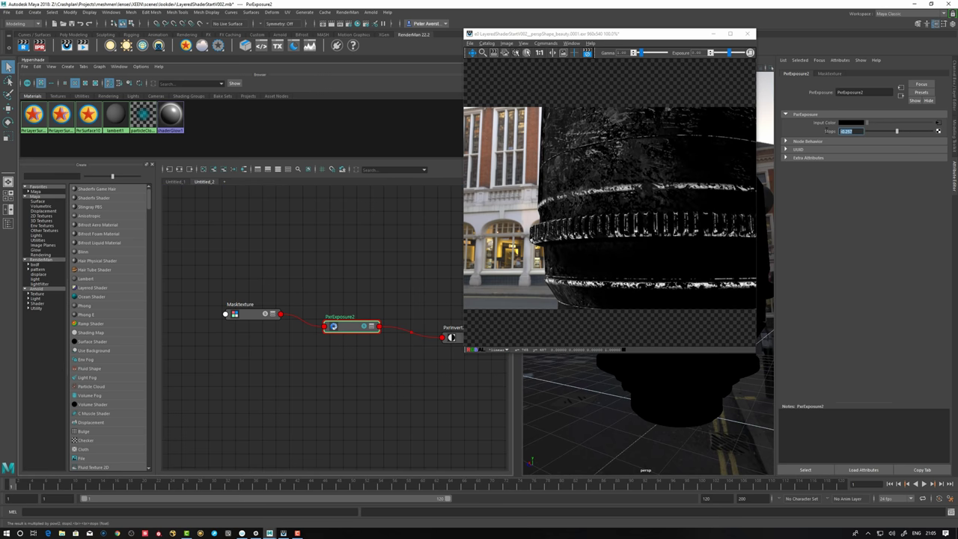
type("0")
key("Return")
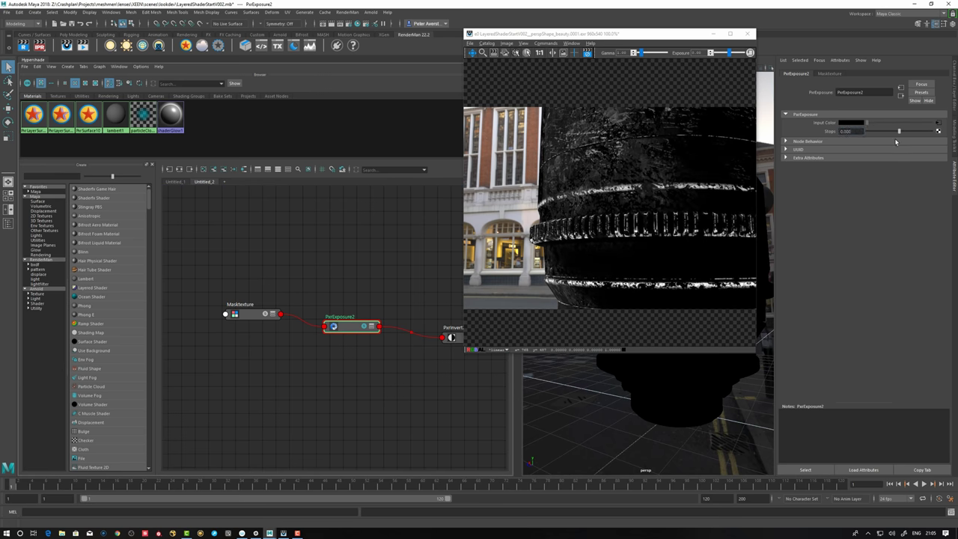
left_click_drag(900, 132, 914, 133)
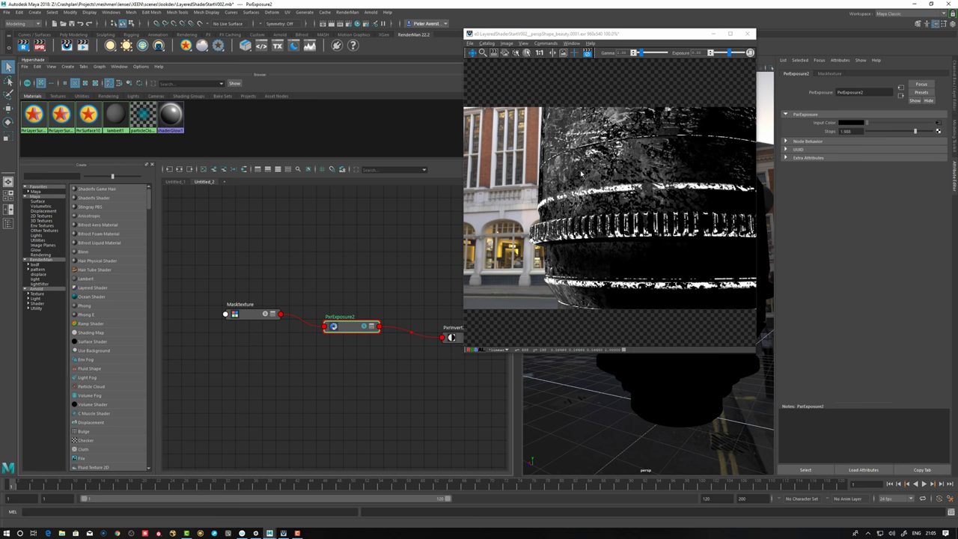
middle_click_drag(386, 393, 297, 420, "alt")
left_click_drag(275, 358, 278, 359)
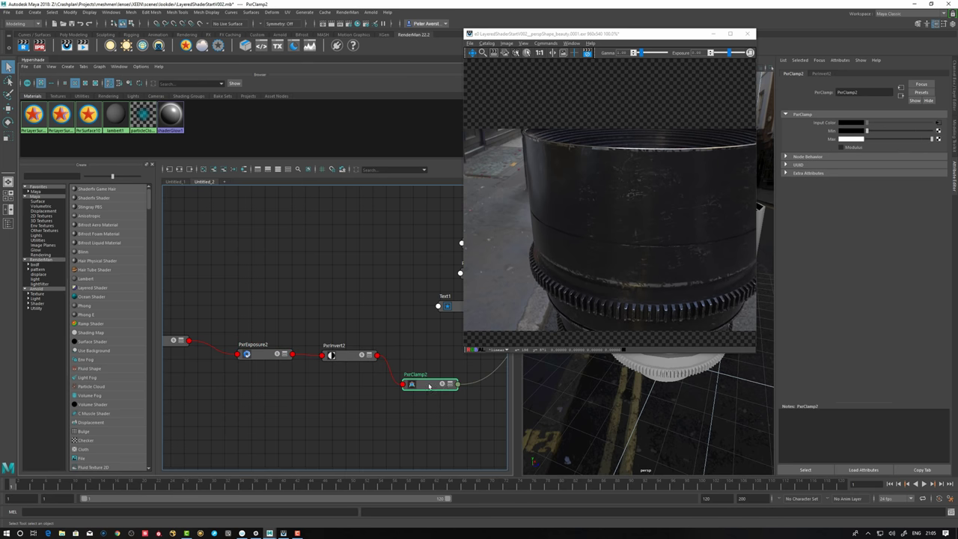
Add a PxrBump node in the empty graph area beside the Chrome layer.
mouse_move(437, 392)
middle_mouse_down("alt")
mouse_move(336, 398)
mouse_move(317, 364)
mouse_move(297, 372)
mouse_move(333, 367)
middle_mouse_up("alt")
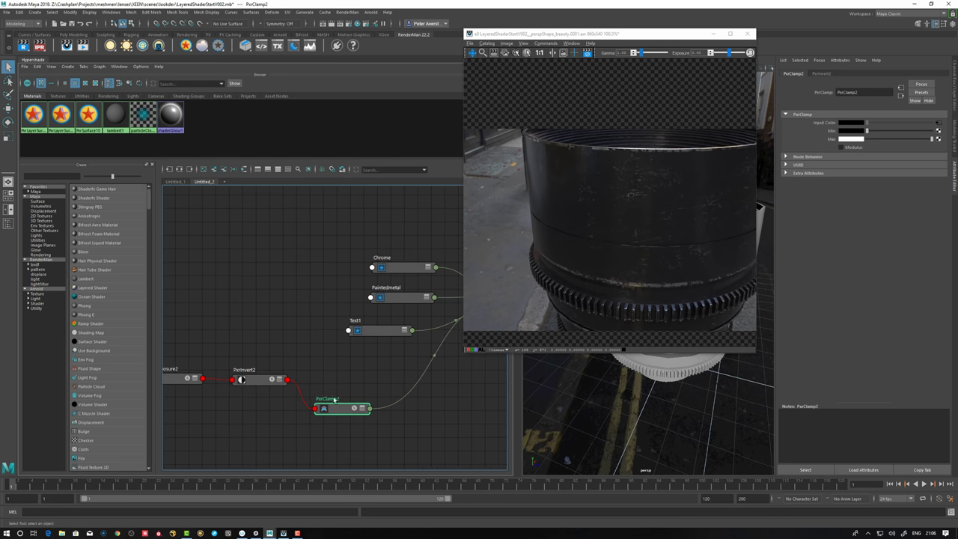
scroll(322, 389, "down", 3)
left_click_drag(192, 342, 277, 397)
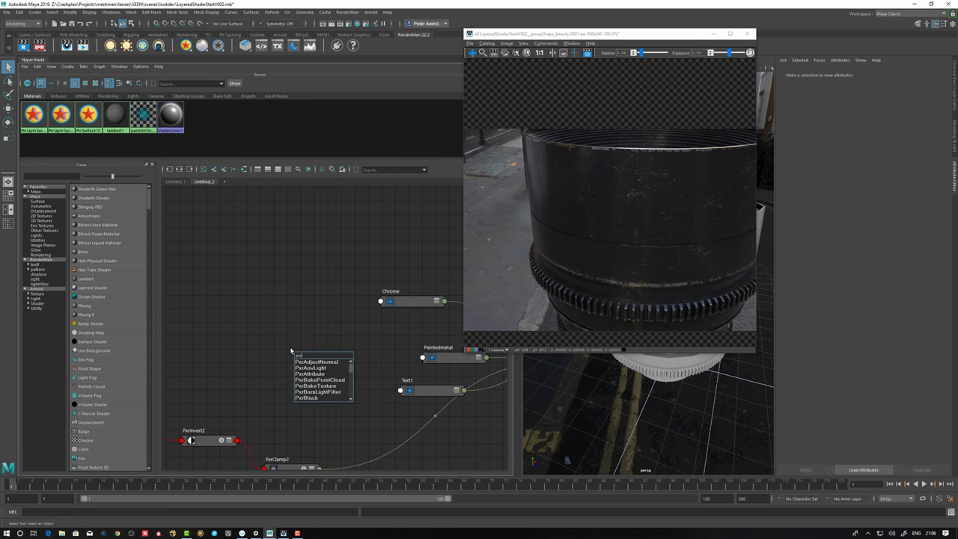
type("bump")
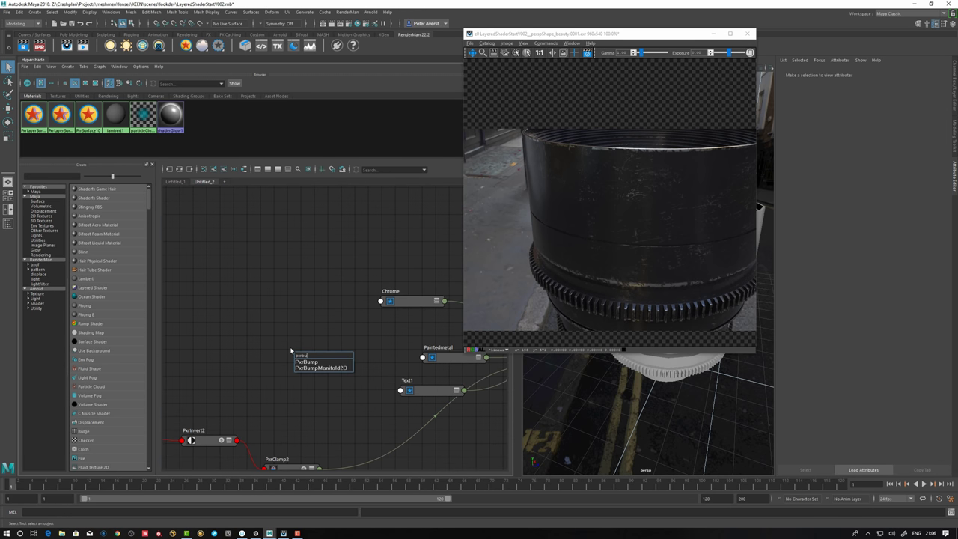
key("Return")
left_click_drag(312, 352, 323, 339)
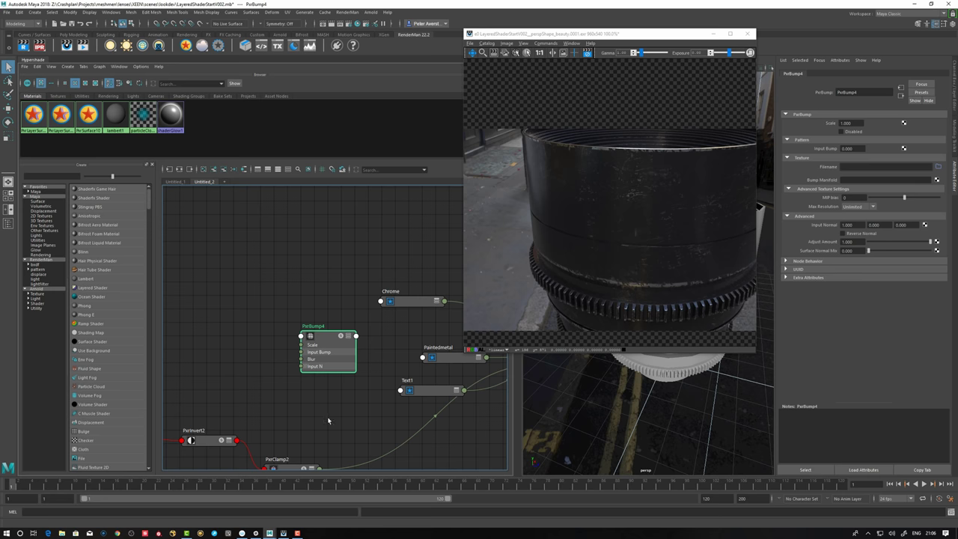
Connect the PxrClamp2 node's Result R output to the new bump node's Input Bump.
scroll(328, 421, "up", 2)
left_click_drag(294, 447, 294, 441)
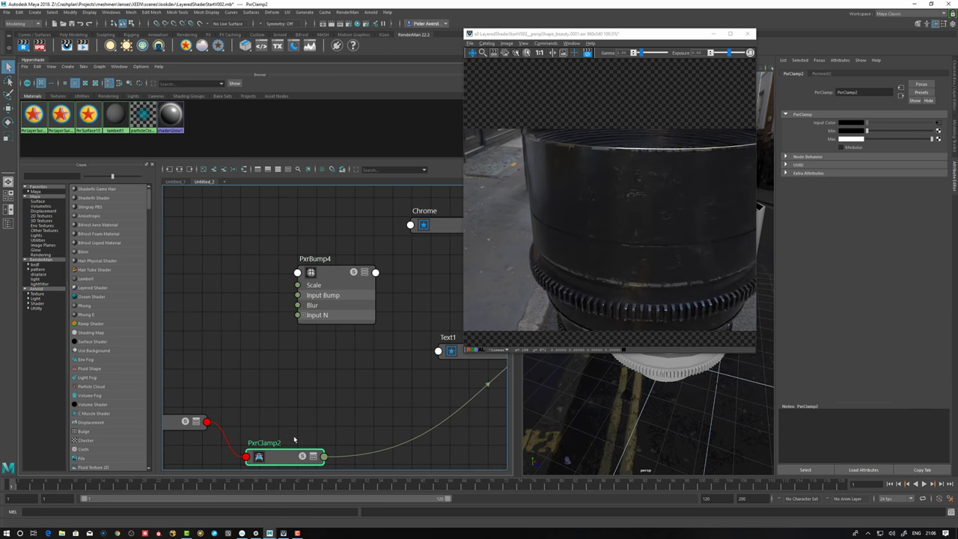
key("3")
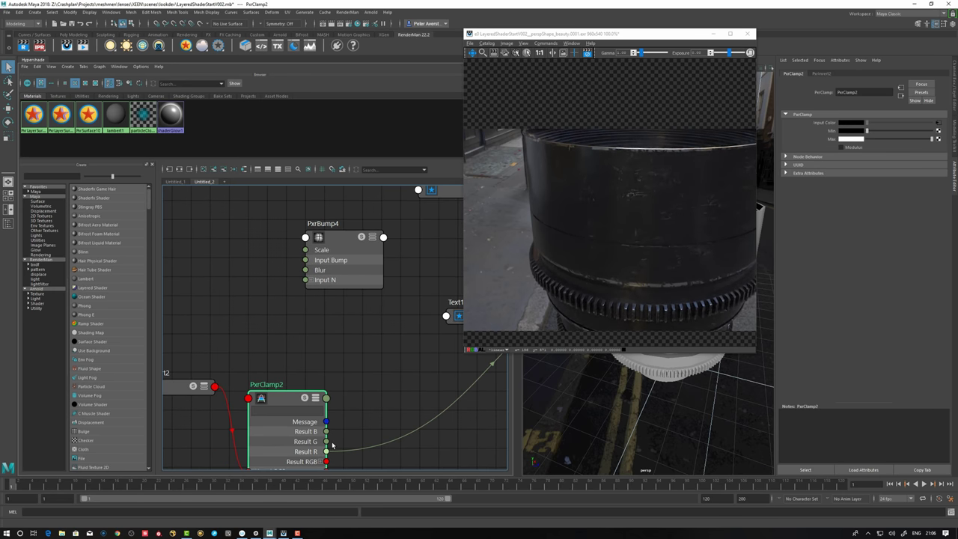
left_click_drag(327, 451, 349, 265)
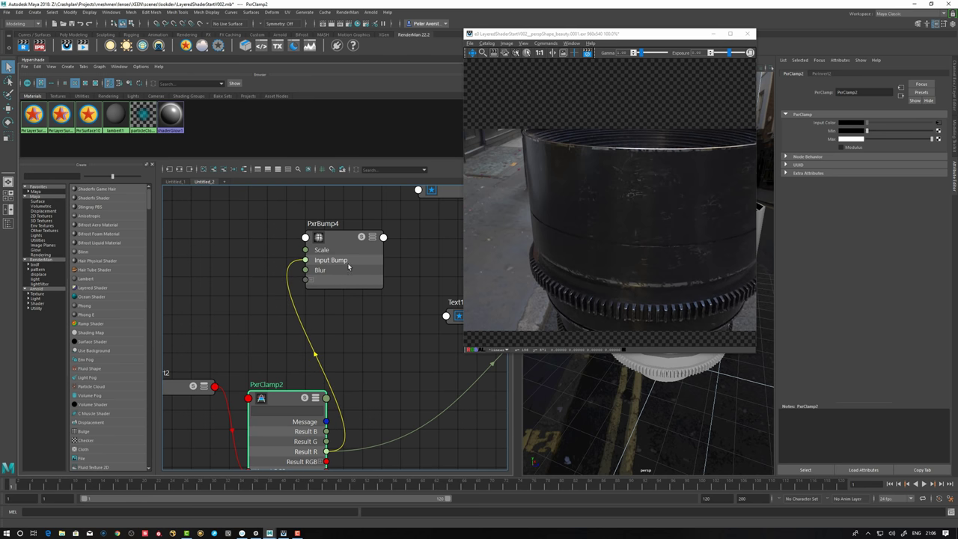
left_click_drag(348, 265, 348, 265)
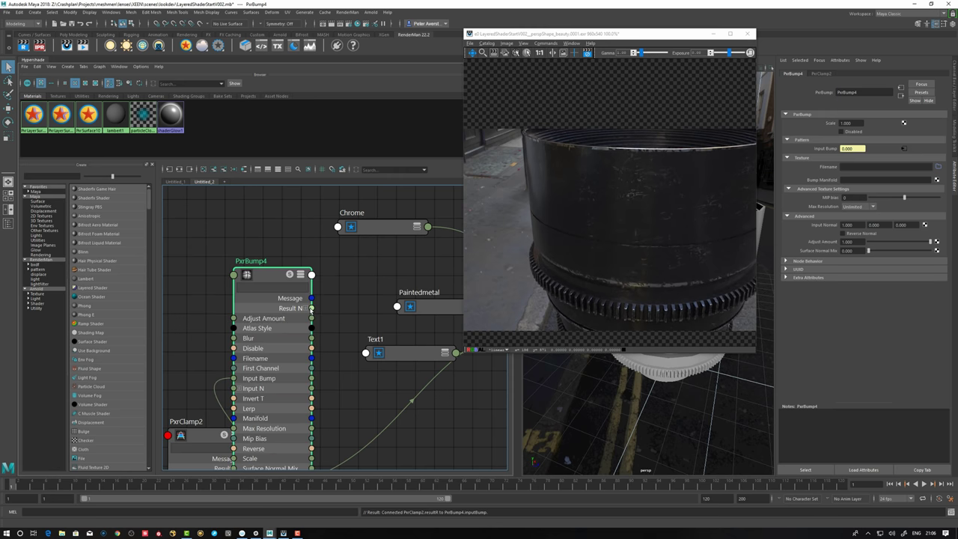
Connect the bump node's Result N output to the Chrome layer's bump normal input.
mouse_move(311, 307)
left_mouse_down()
mouse_move(345, 244)
mouse_move(338, 224)
left_mouse_up()
left_click(360, 232)
left_click_drag(289, 277, 288, 267)
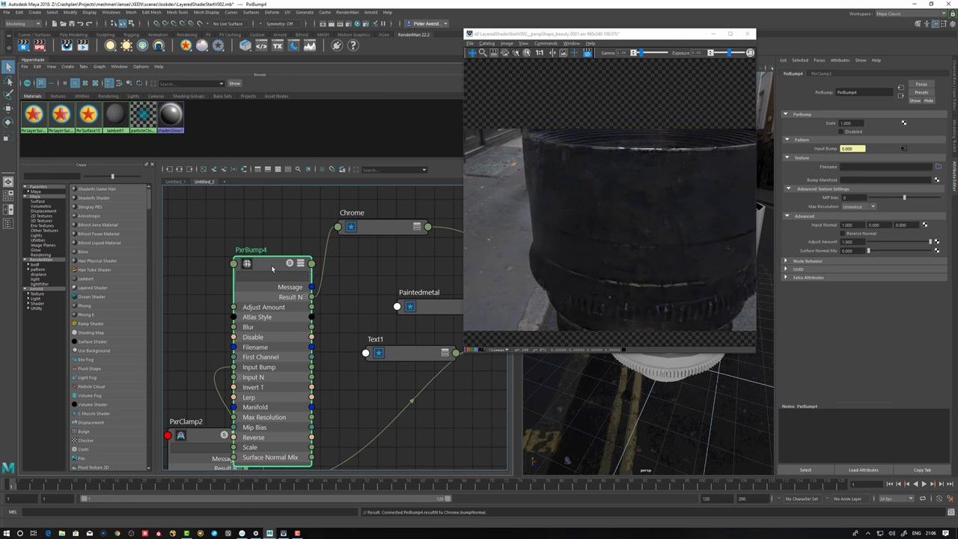
left_click_drag(281, 268, 281, 265)
Solo the Chrome layer's bump node in the render and set its Scale to 0.01.
left_click(290, 261)
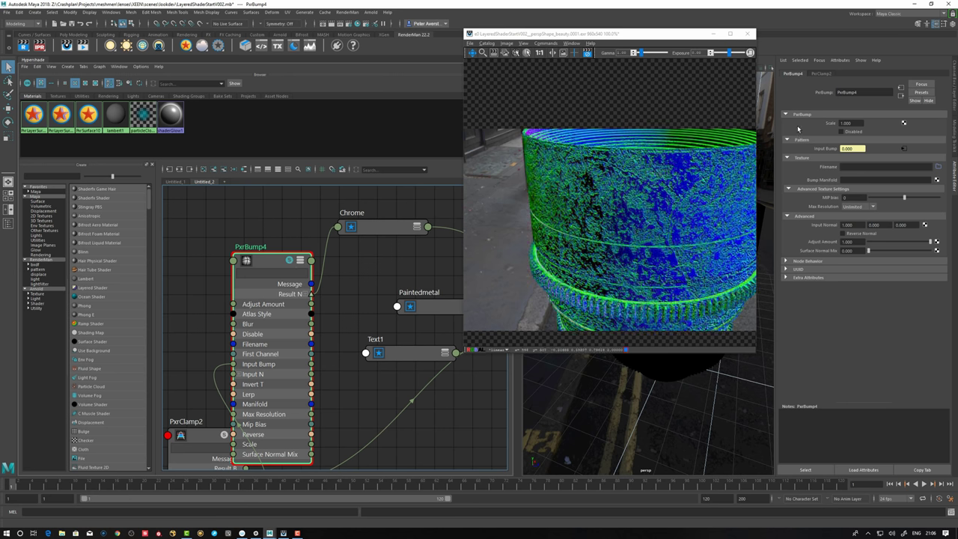
left_click(845, 122)
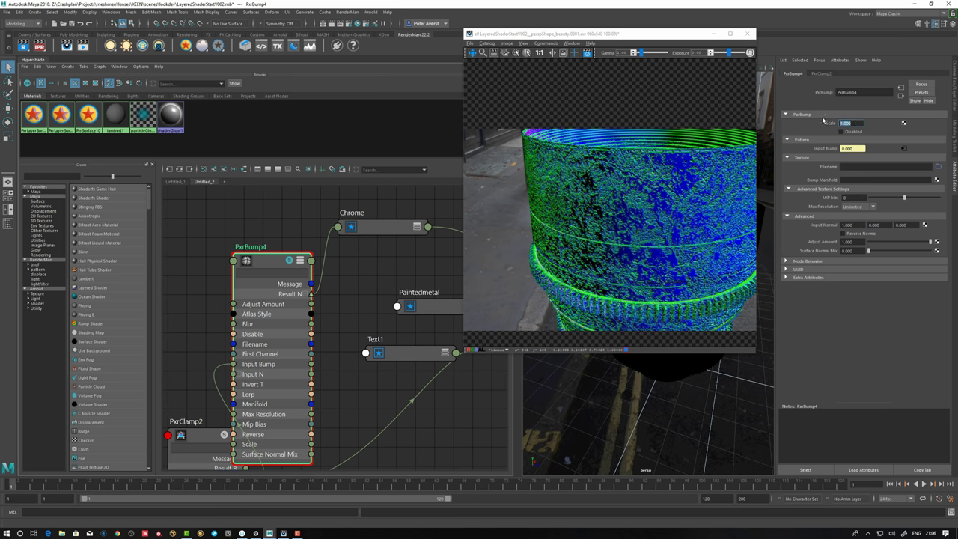
type("0.01")
key("Return")
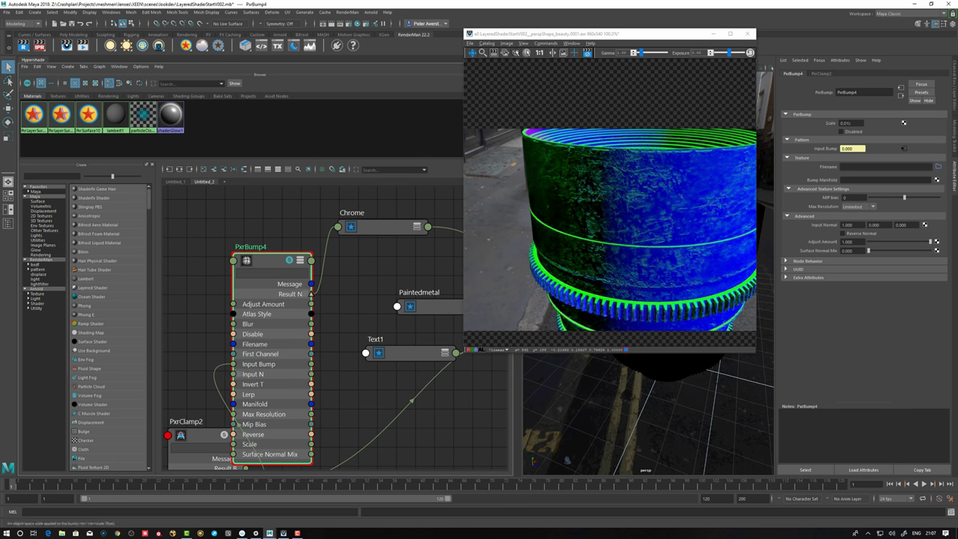
Set the bump node's Scale to 0.005 and return the render to the full shaded material.
left_click(852, 122)
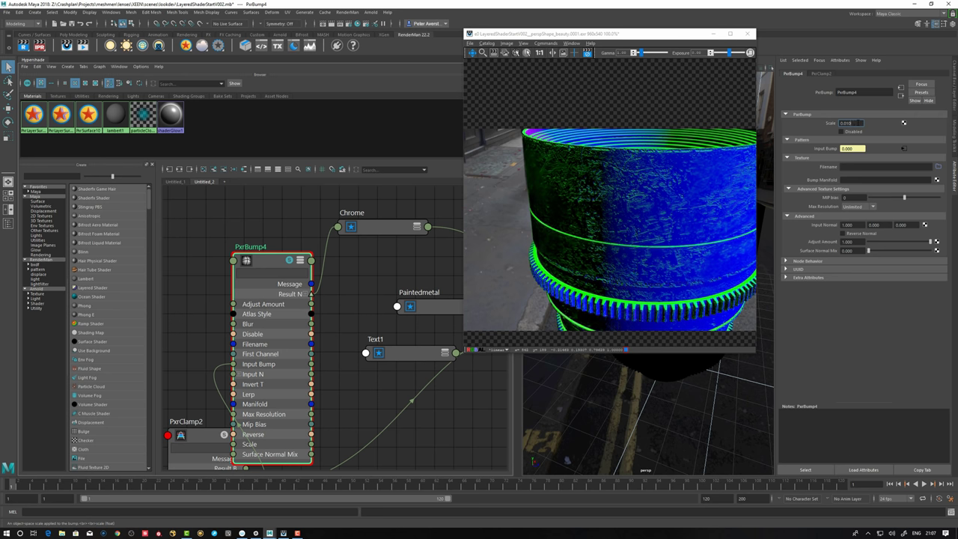
type("0.00")
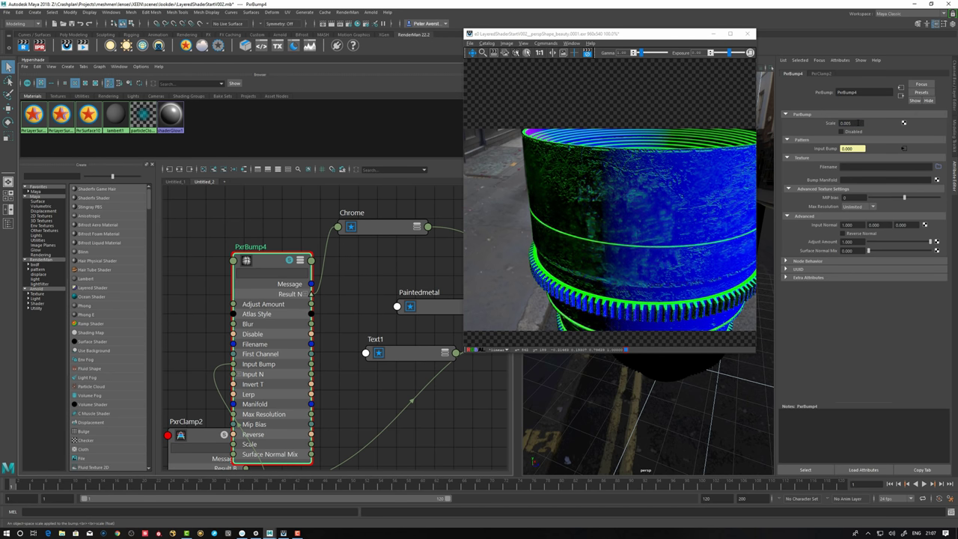
type("5")
key("Return")
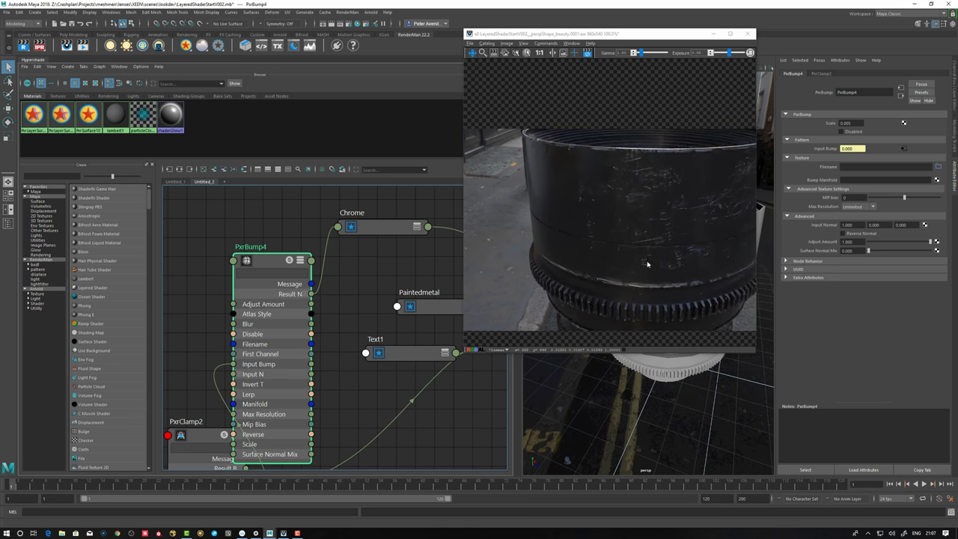
key("alt")
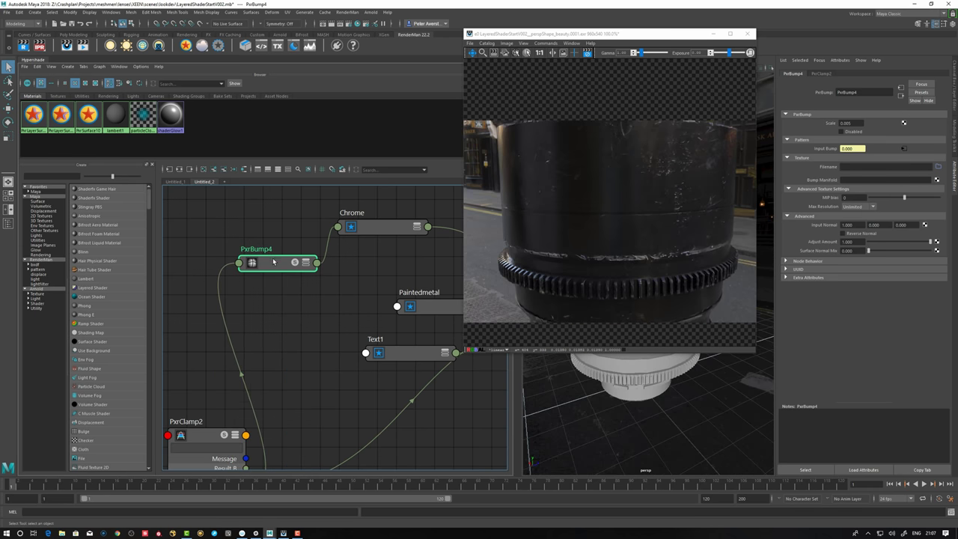
Collapse the PxrClamp2 node and tidy the graph by repositioning the Chrome bump node and the Paintedmetal and Text1 layers.
left_click_drag(278, 259, 255, 228)
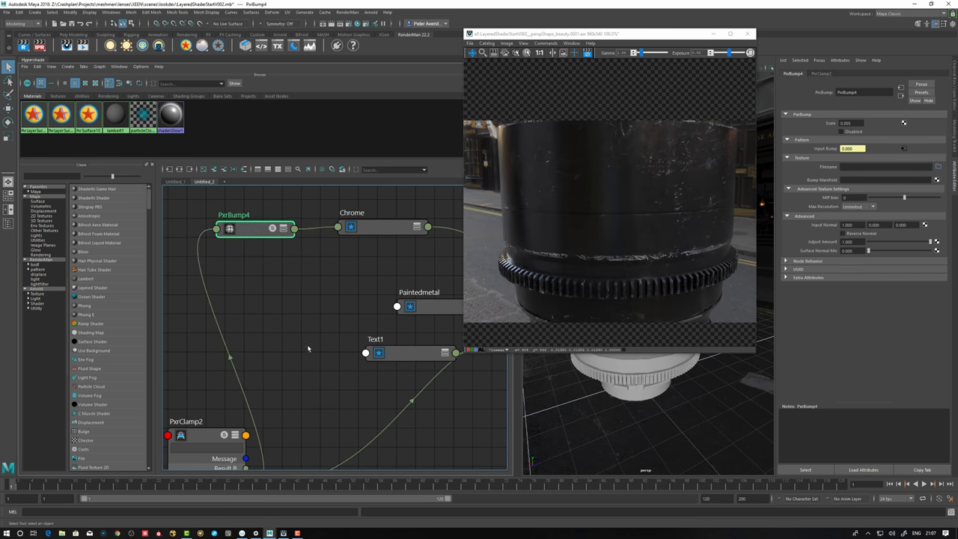
middle_click_drag(307, 348, 382, 283, "alt")
scroll(365, 299, "down", 3)
left_click_drag(304, 352, 303, 345)
key("1")
middle_click_drag(390, 314, 310, 327, "alt")
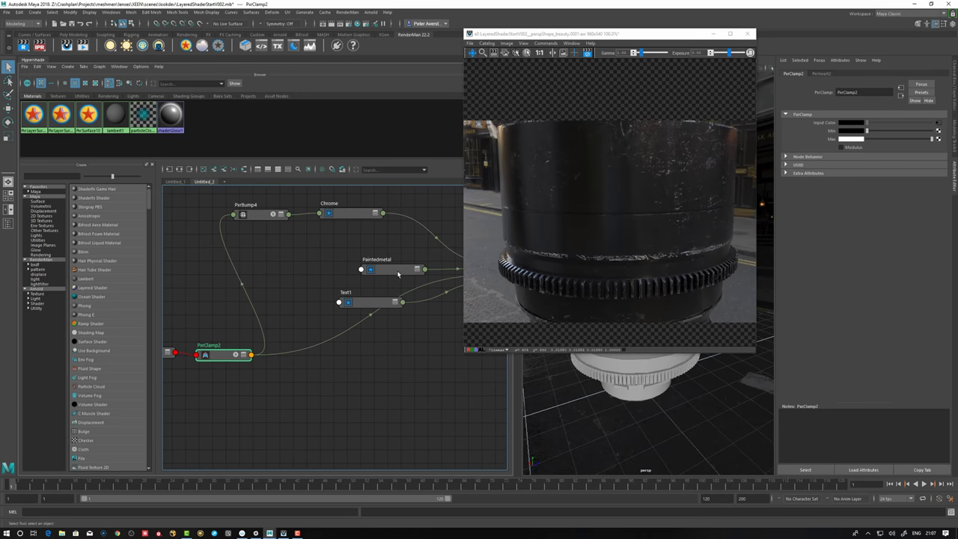
left_click_drag(397, 274, 378, 268)
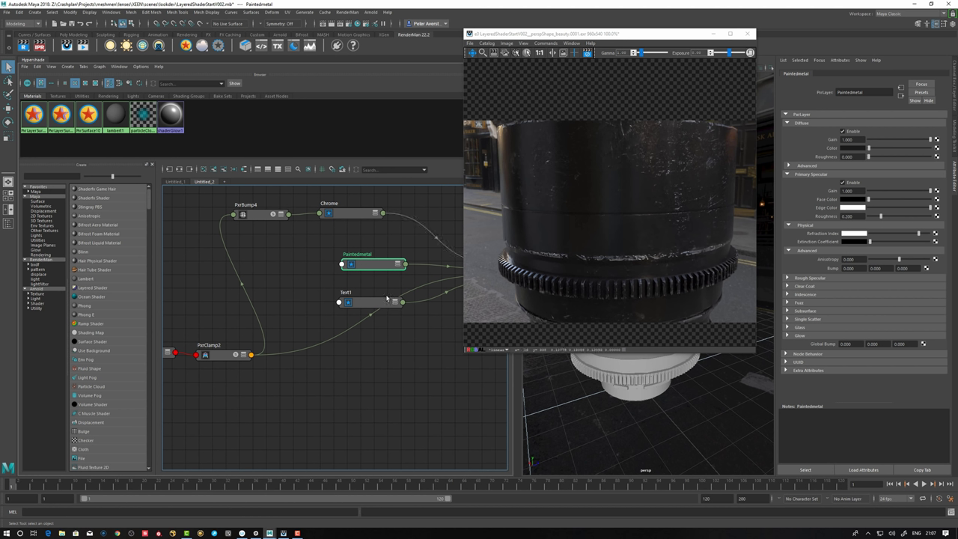
left_click_drag(362, 266, 357, 264)
left_click_drag(365, 304, 344, 301)
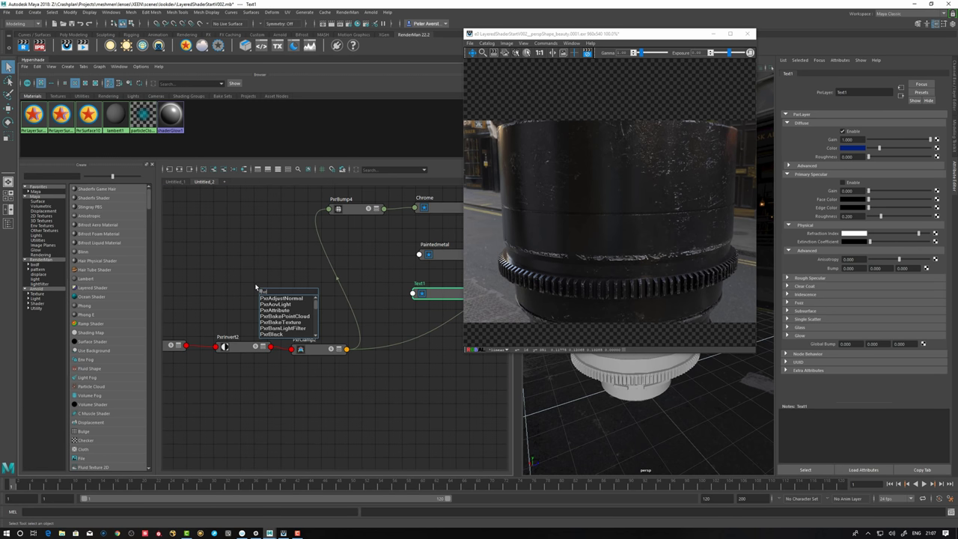
Add a PxrVoronoise texture node from the RenderMan pattern textures and place it above the PxrInvert2 node.
key("BackSpace")
key("BackSpace")
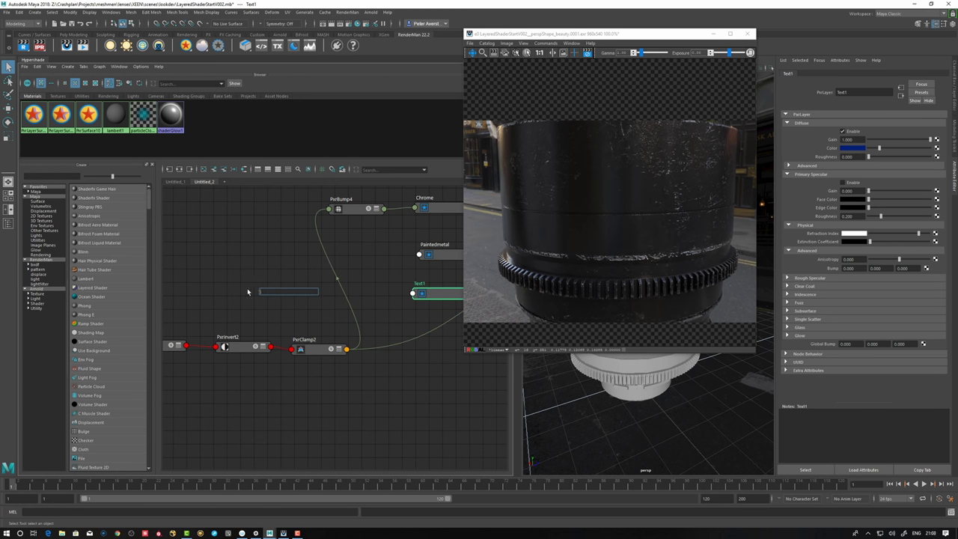
left_click(28, 270)
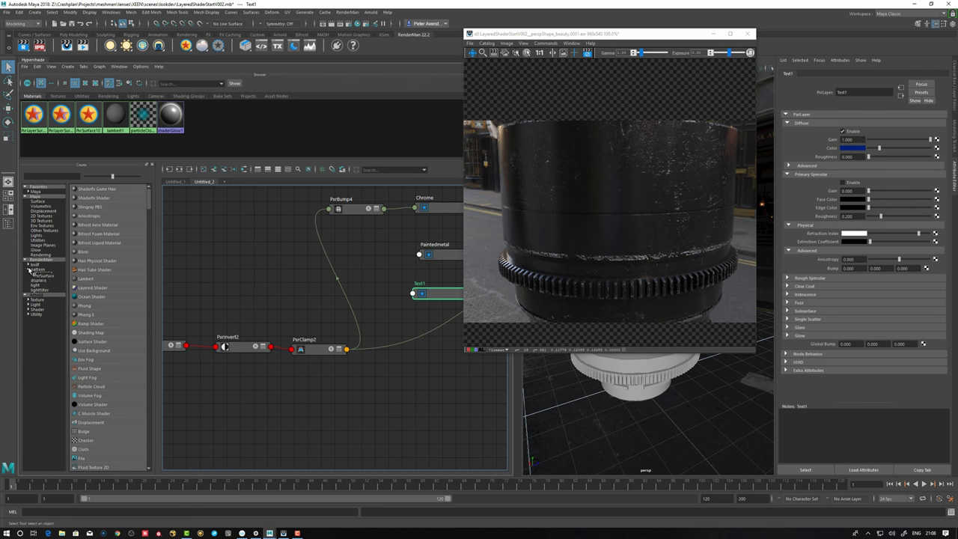
left_click(39, 303)
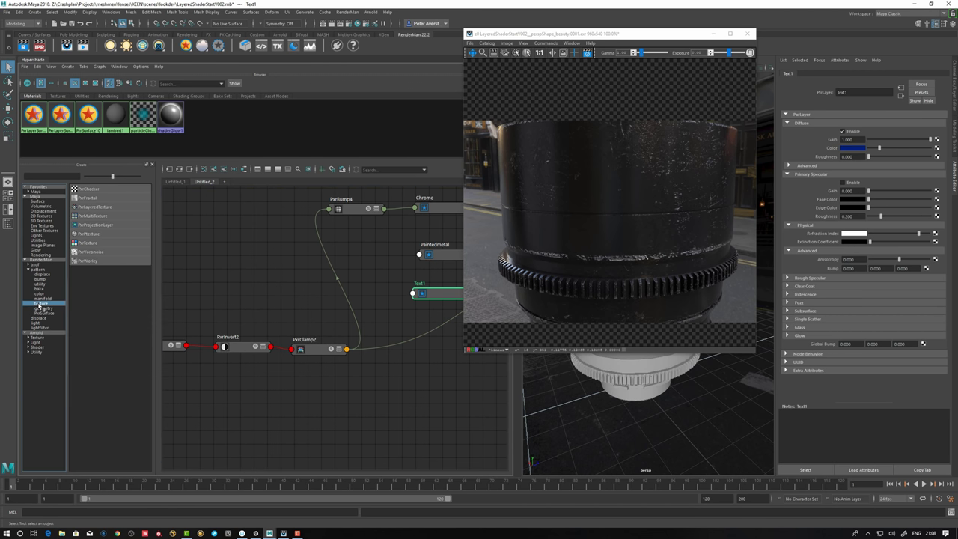
left_click(109, 244)
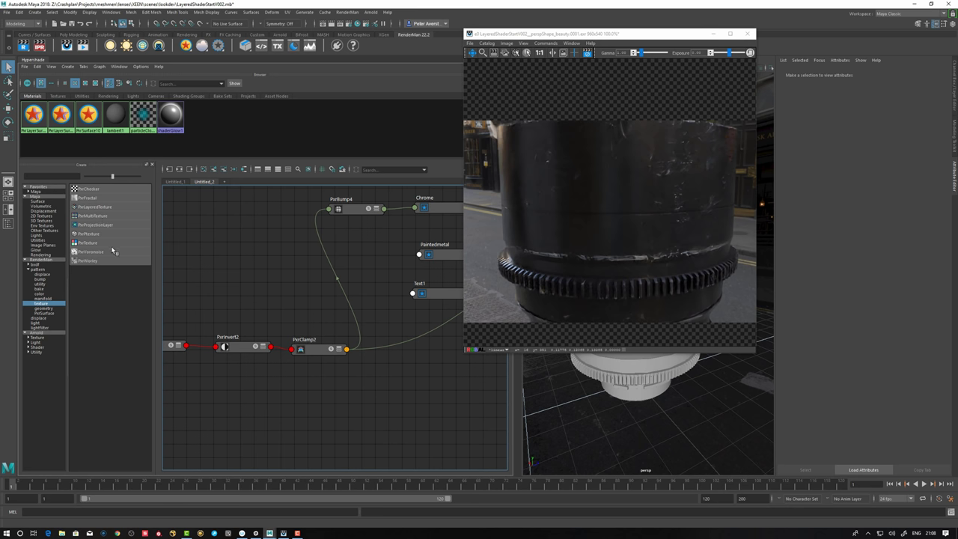
left_click(91, 252)
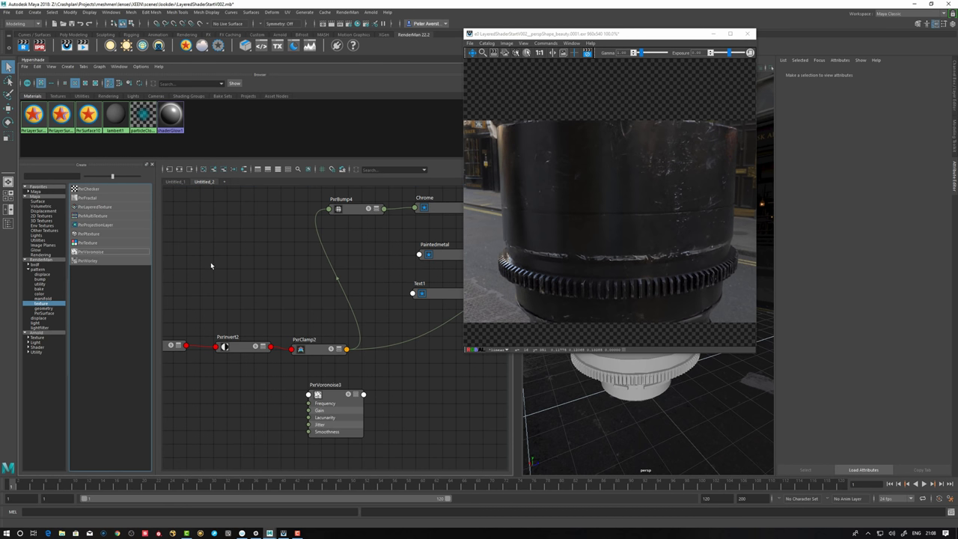
left_click_drag(338, 386, 235, 256)
Add a second PxrBump node and connect the PxrVoronoise node's Result F output to its Input Bump.
left_click_drag(358, 299, 296, 291)
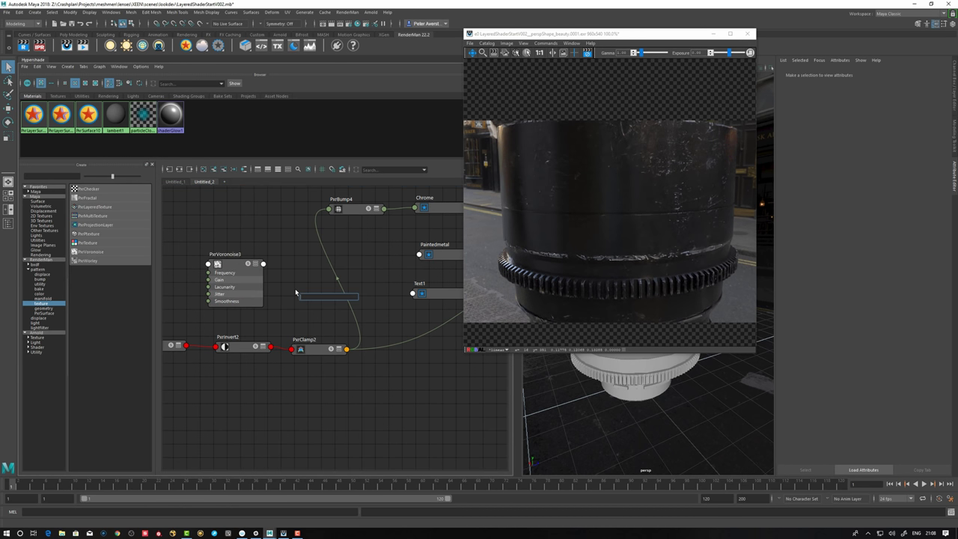
type("pxrbu")
key("Return")
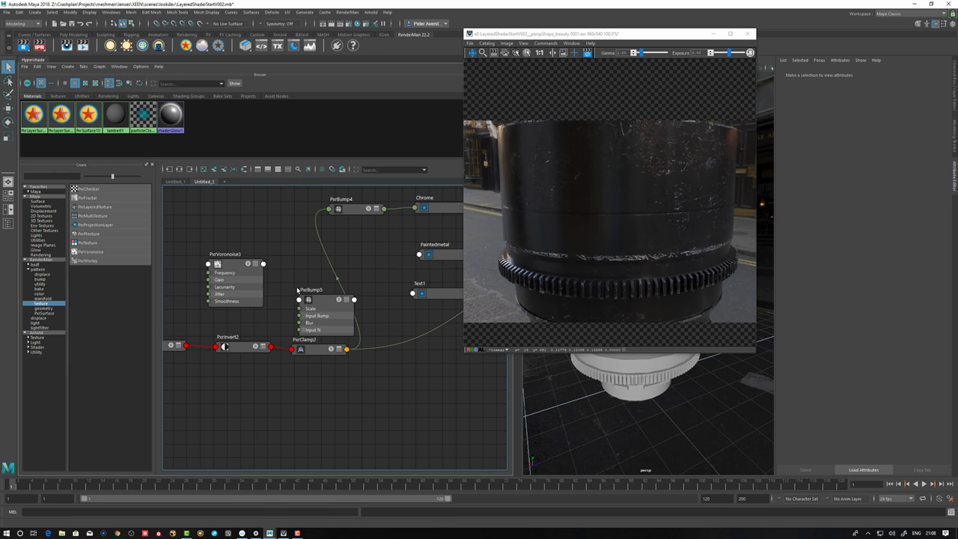
left_click_drag(264, 264, 312, 301)
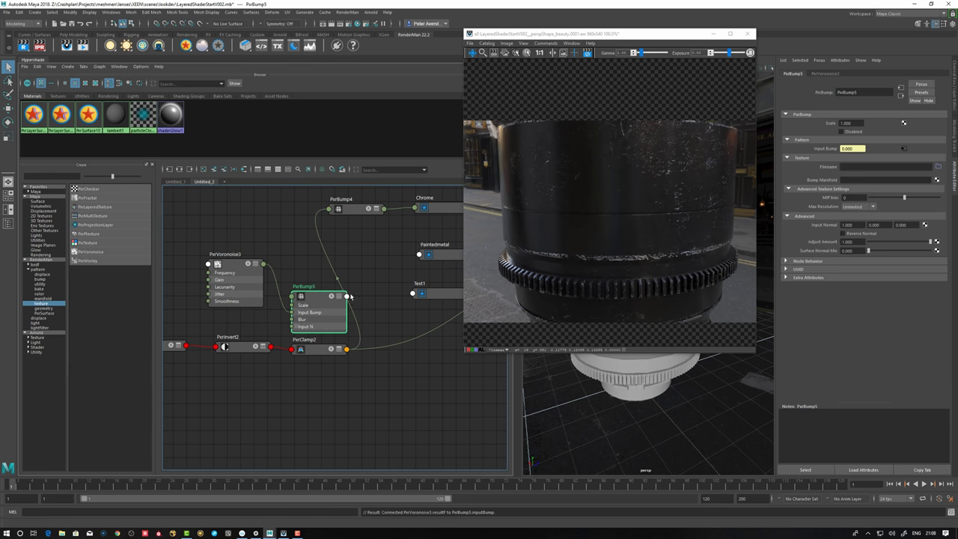
Show all attributes on the Paintedmetal layer node and filter them by "specu".
middle_click_drag(350, 297, 314, 278, "alt")
left_click(365, 258)
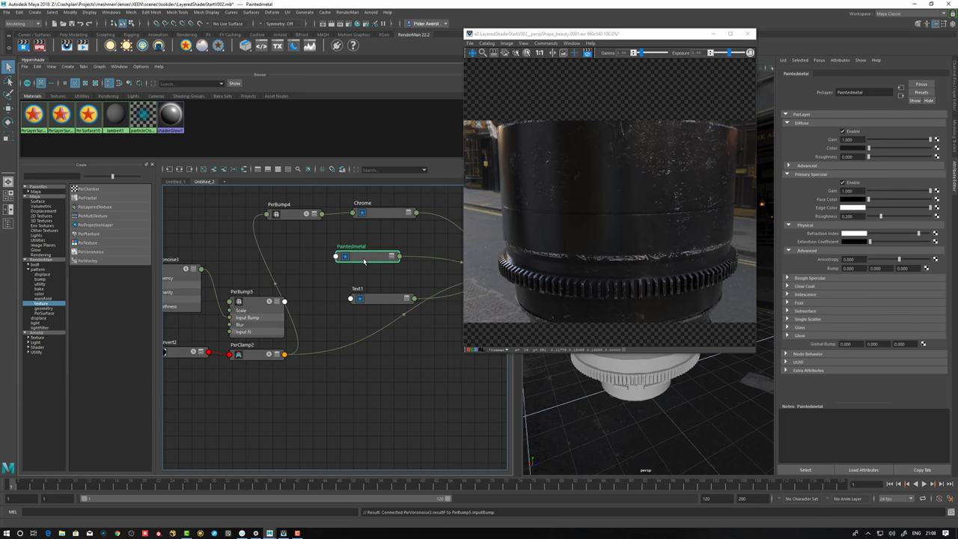
key("3")
left_click_drag(362, 256, 353, 244)
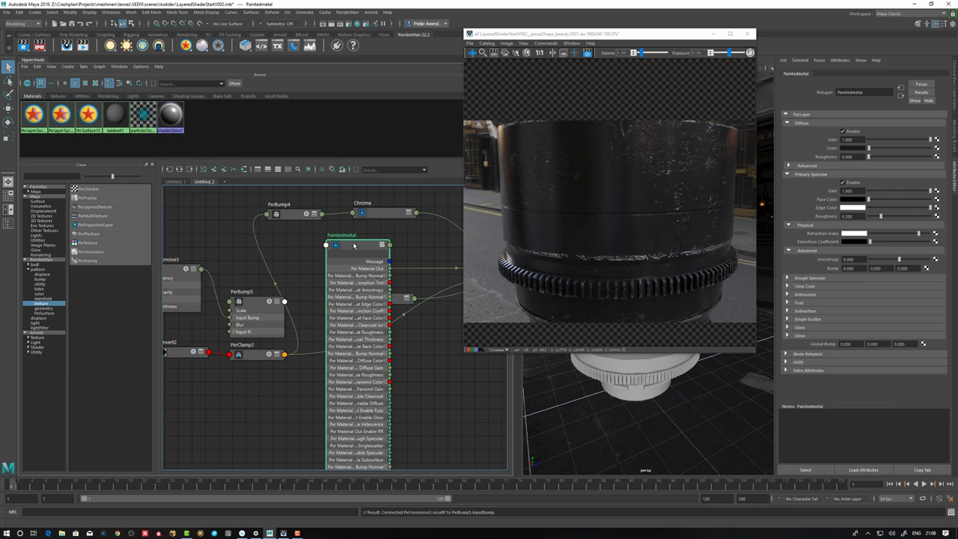
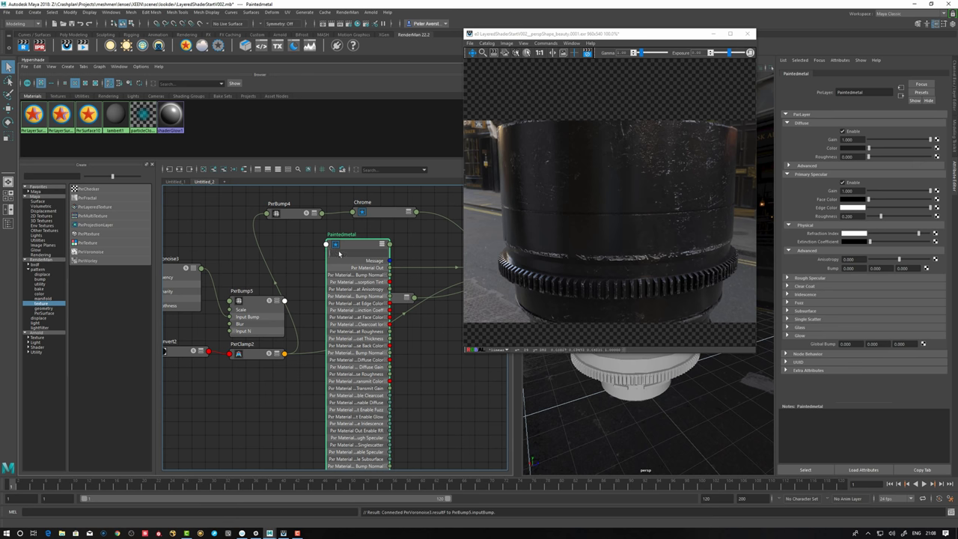
type("specu")
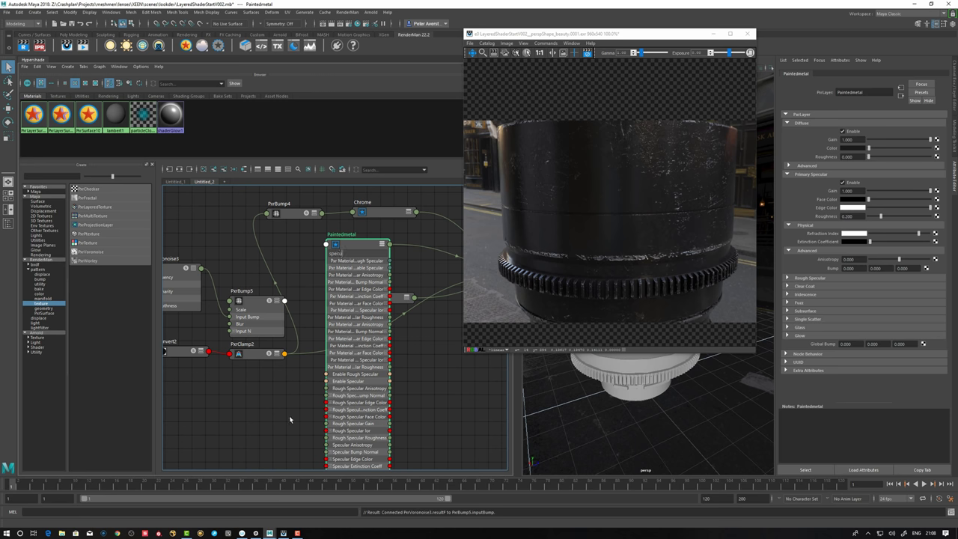
middle_click_drag(290, 419, 288, 411, "alt")
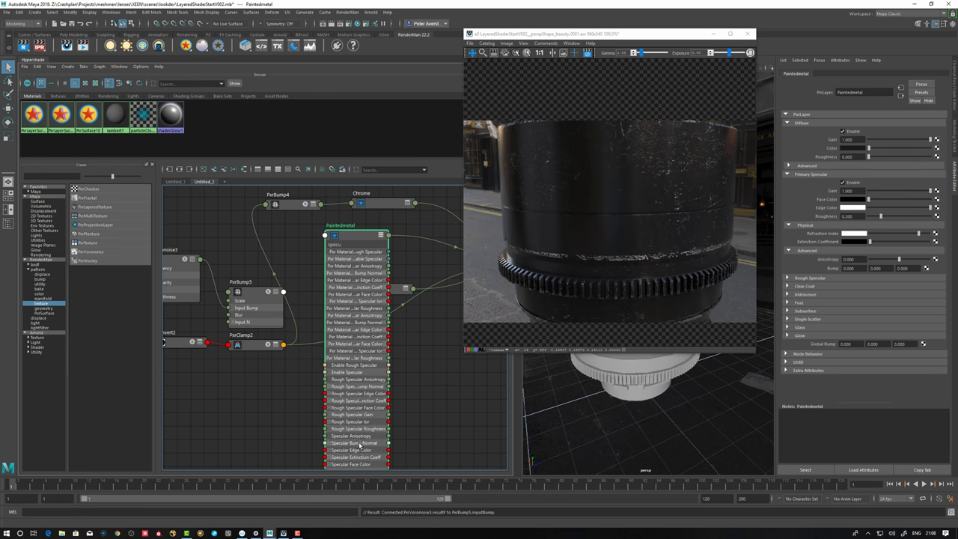
Expand the PxrBump5 node's attributes and connect its Result N output to the Paintedmetal layer's Specular Bump Normal.
left_click(255, 296)
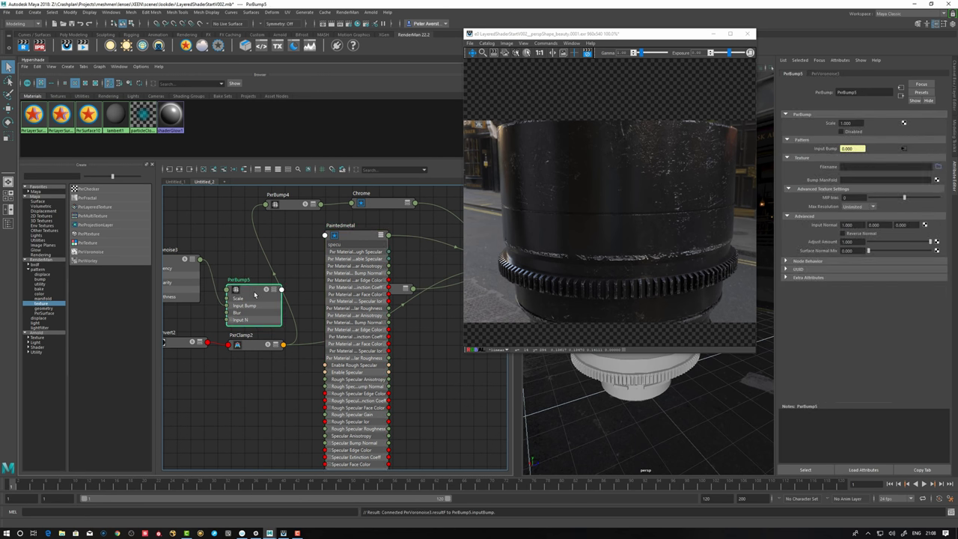
left_click_drag(258, 297, 245, 293)
key("2")
key("3")
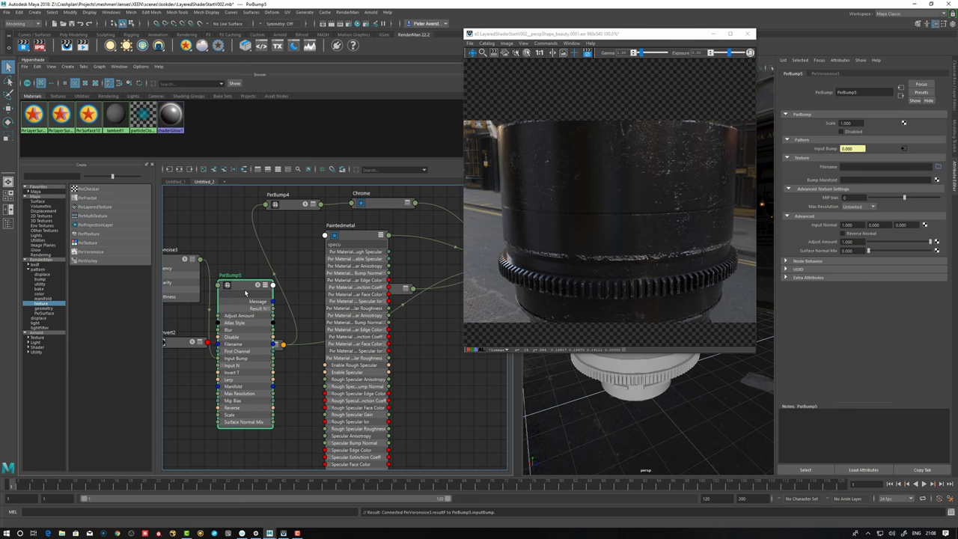
left_click_drag(274, 308, 326, 443)
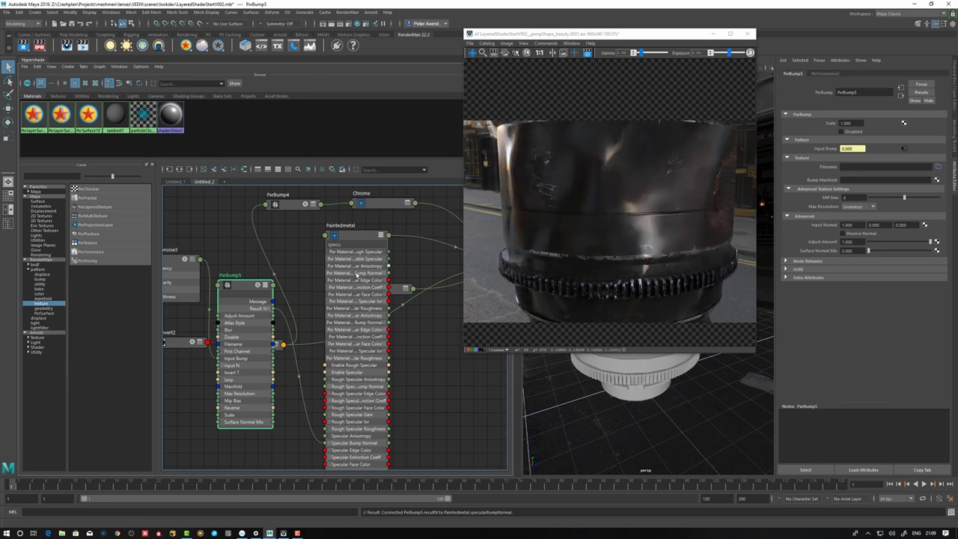
Collapse the Paintedmetal and PxrBump5 nodes and place PxrBump5 between the PxrVoronoise node and the Paintedmetal layer.
left_click_drag(241, 289, 245, 287)
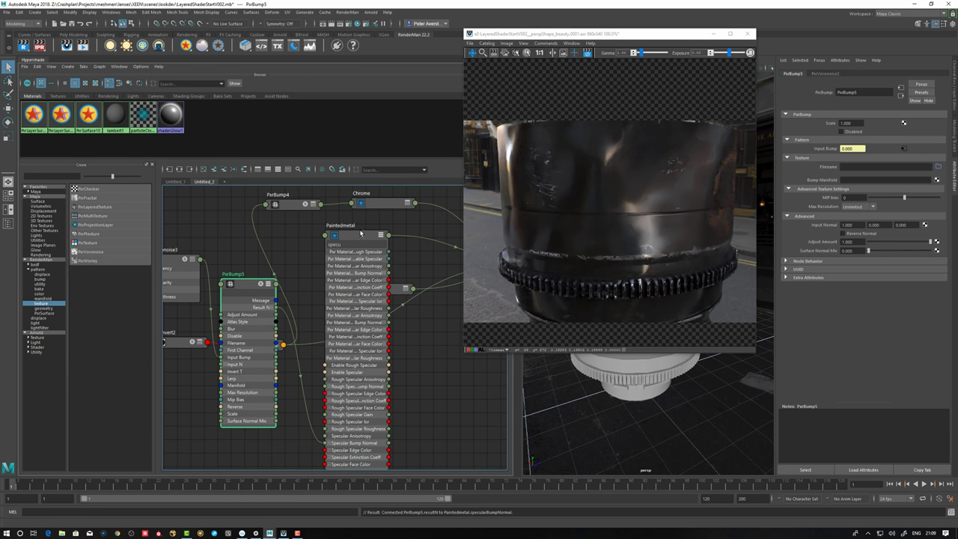
left_click(356, 235)
key("1")
left_click_drag(351, 237, 358, 233)
left_click(265, 288)
key("1")
left_click_drag(265, 288, 260, 255)
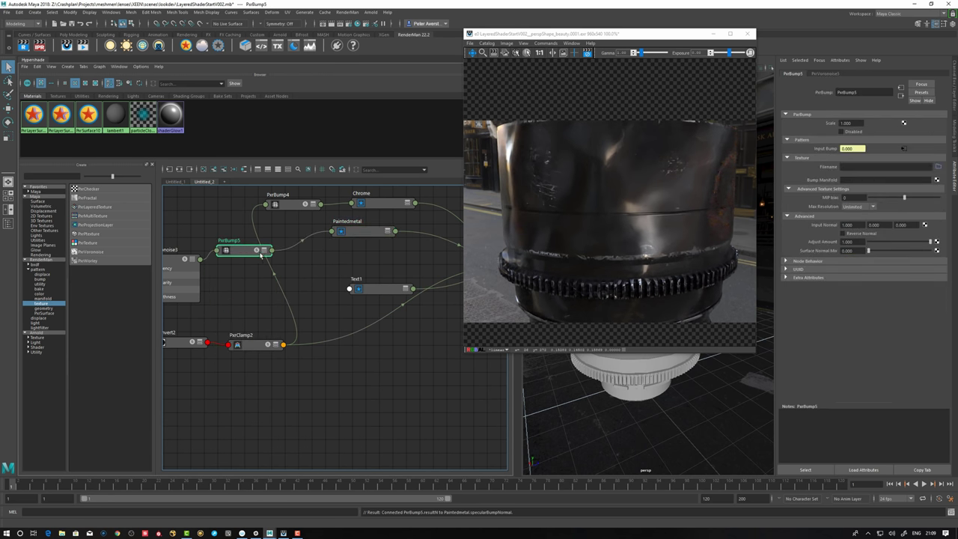
Solo the PxrVoronoise node and set Frequency 10, Octaves 4, Gain 1.79, Lacunarity about 7.4, Jitter about 0.91 and Smoothness about 0.95.
middle_click_drag(251, 287, 311, 289, "alt")
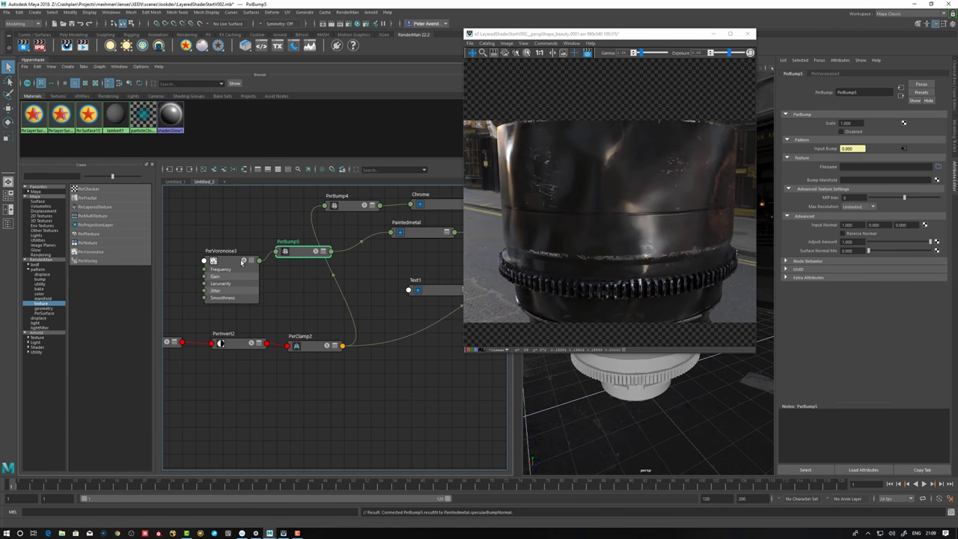
left_click(244, 261)
left_click(243, 262)
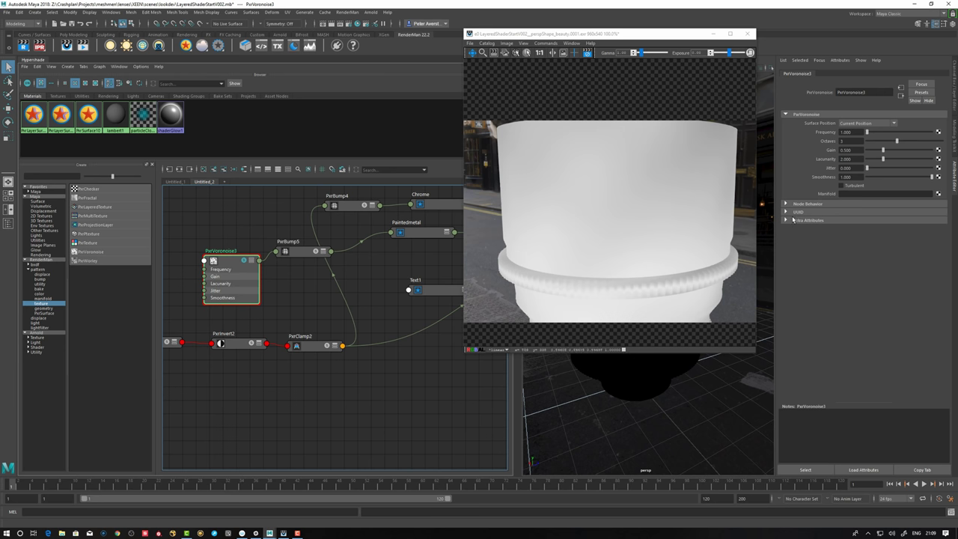
left_click_drag(867, 132, 935, 136)
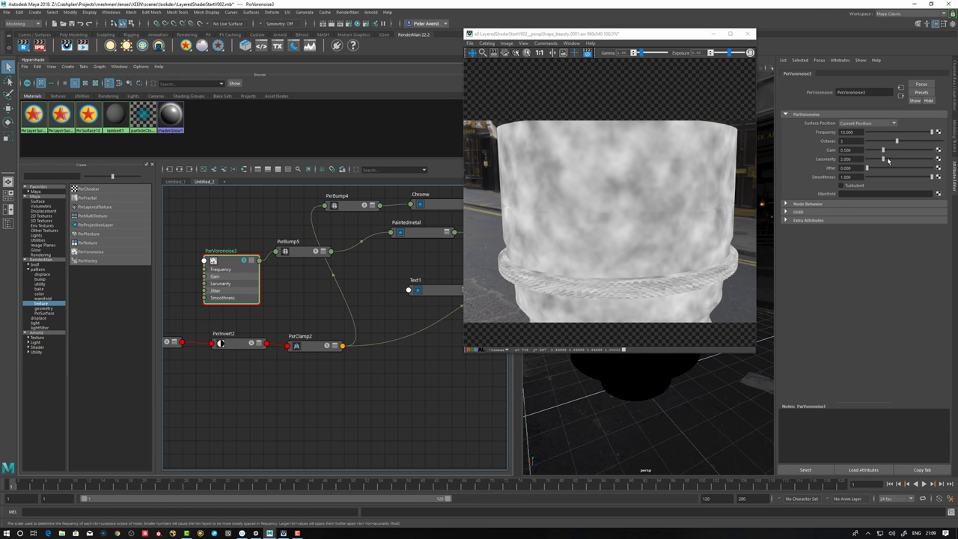
left_click(926, 159)
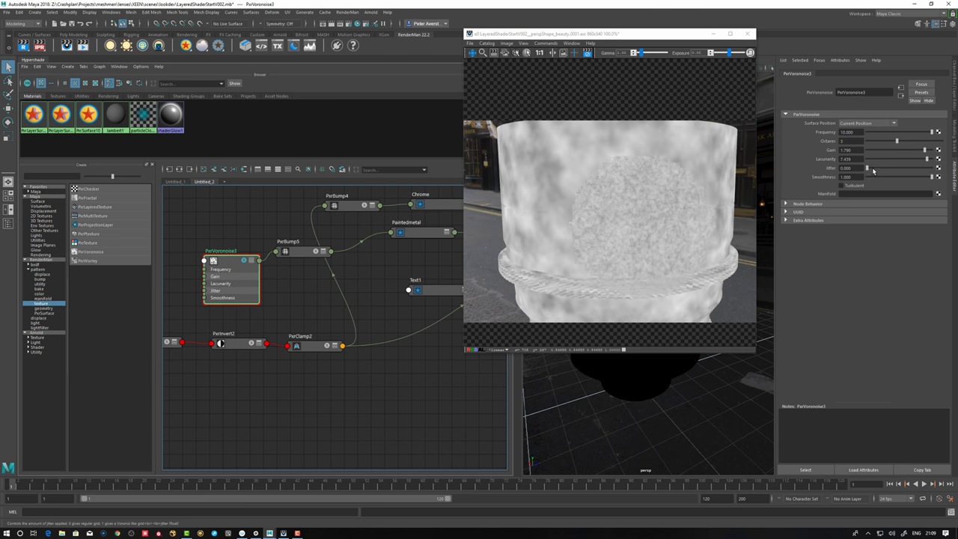
left_click(869, 168)
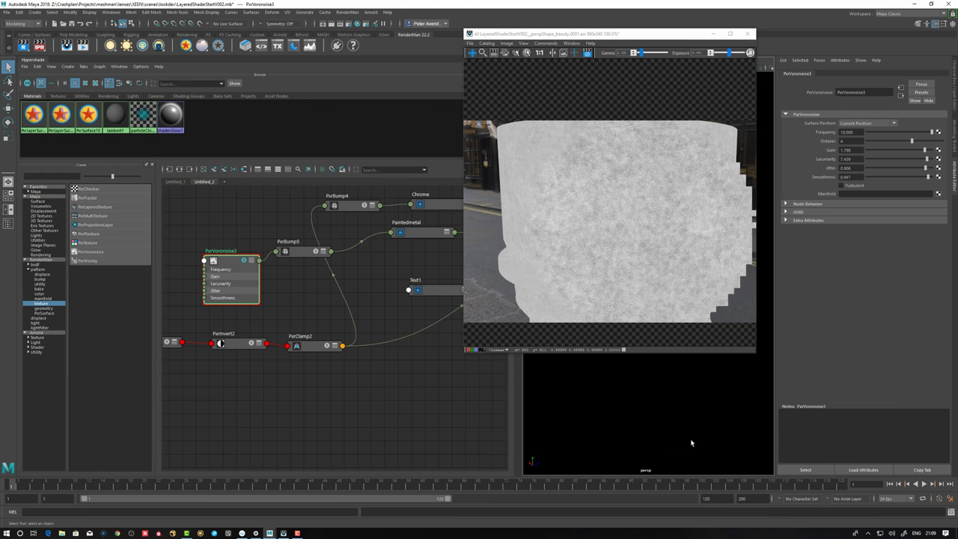
Solo the PxrBump5 node in the live render to examine its bump normals up close.
right_click_drag(691, 443, 574, 417, "alt")
left_click(237, 275)
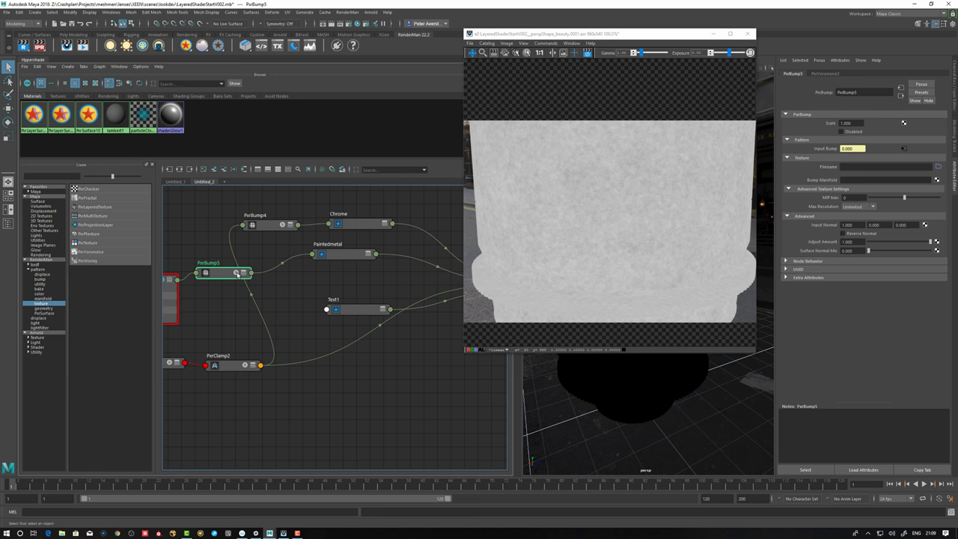
left_click(238, 274)
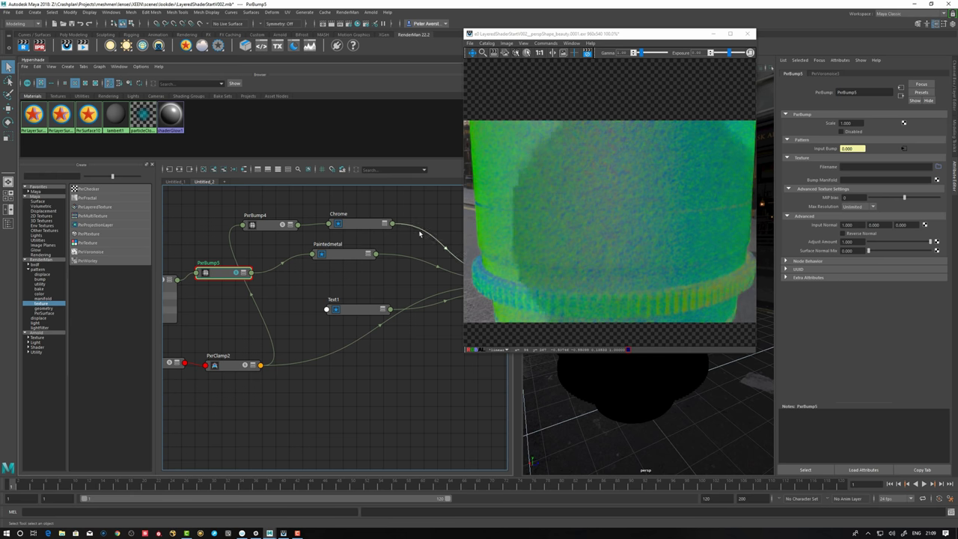
left_click_drag(222, 277, 223, 276)
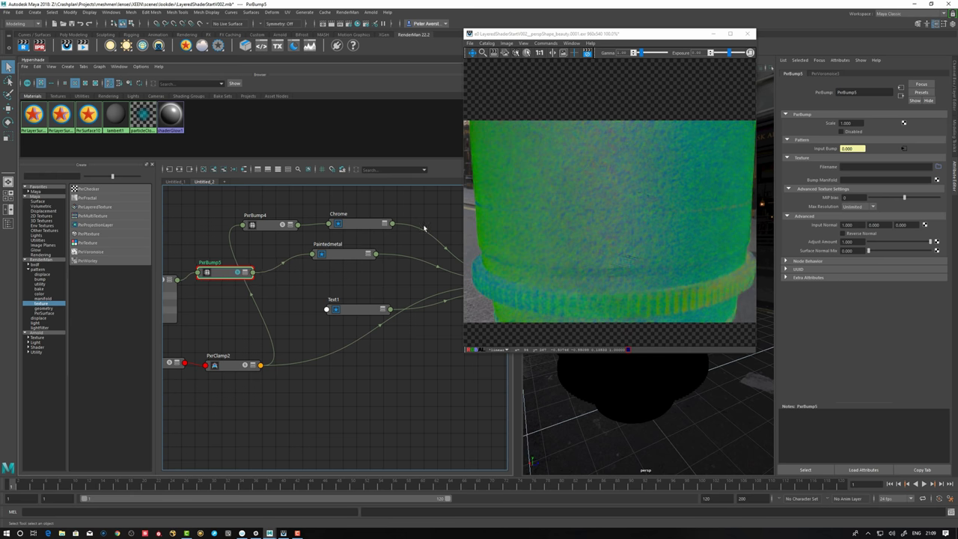
Lower the PxrBump5 Scale to 0.001 and finally 0.005, and turn off the node's solo preview to check the whole lens.
left_click_drag(853, 123, 826, 119)
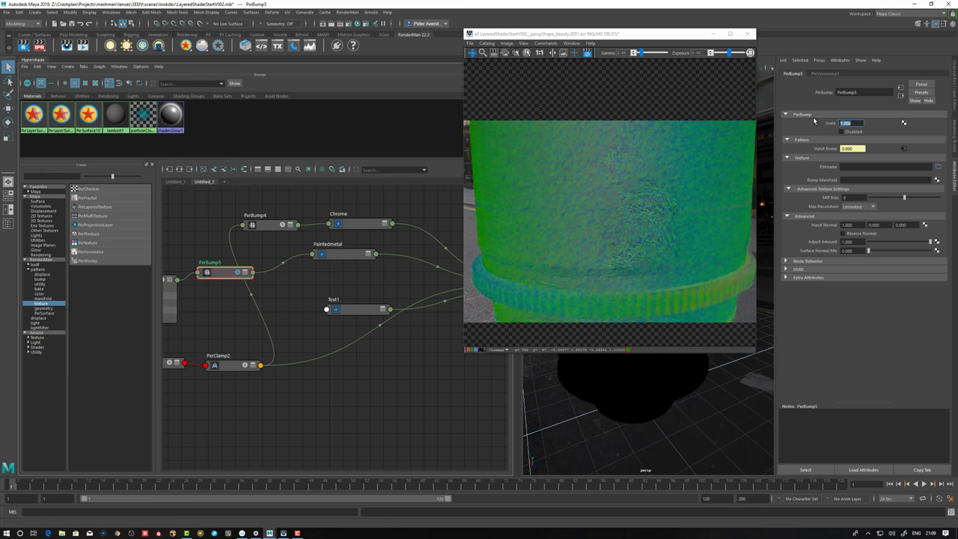
type("0.")
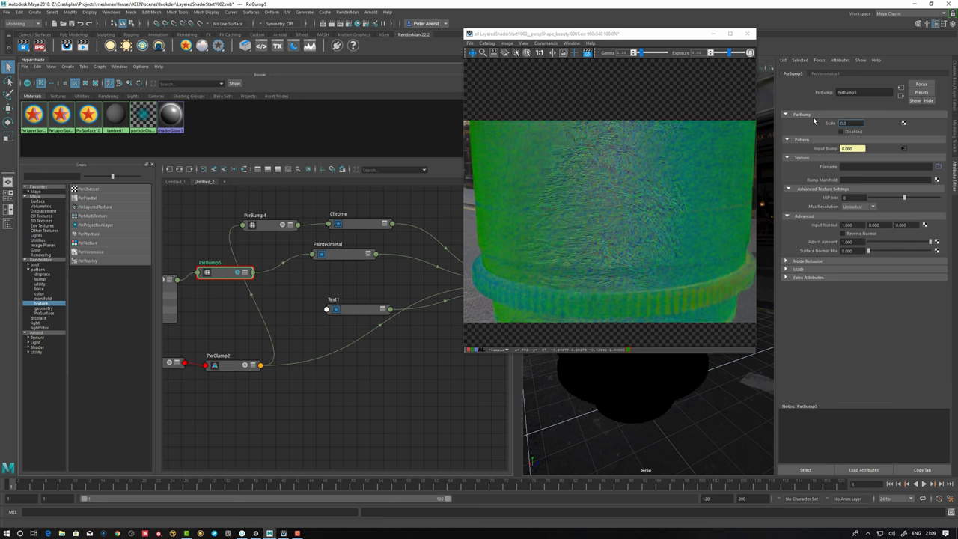
type("01")
key("Return")
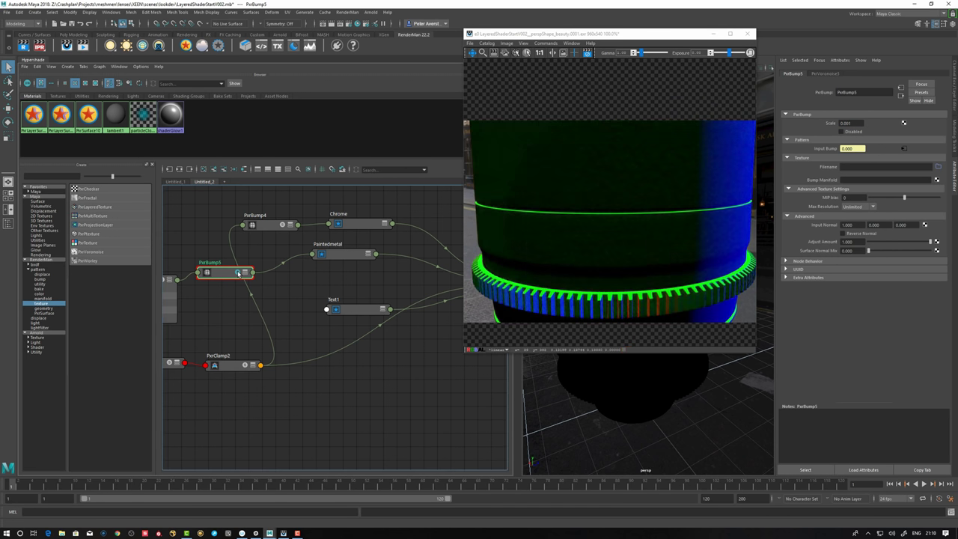
left_click(238, 273)
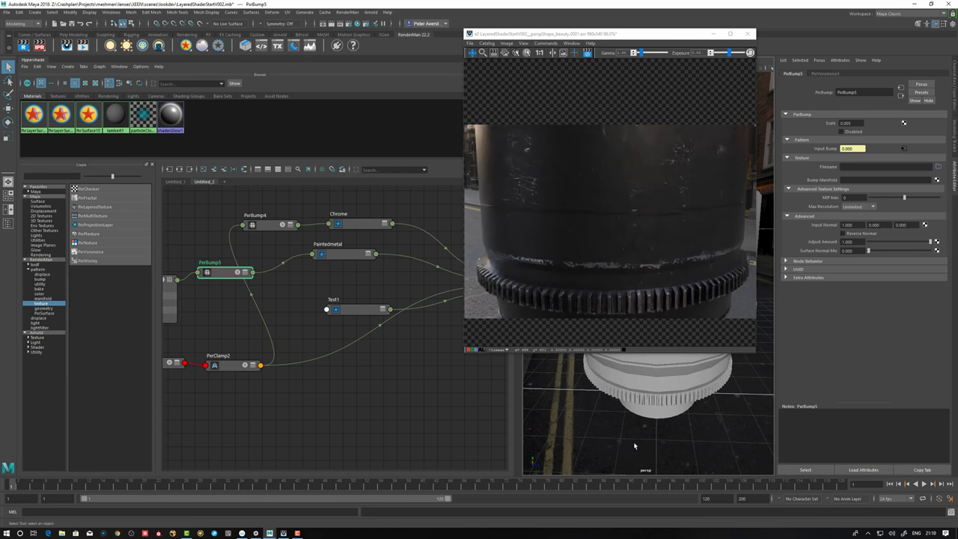
left_click_drag(616, 447, 598, 434, "alt")
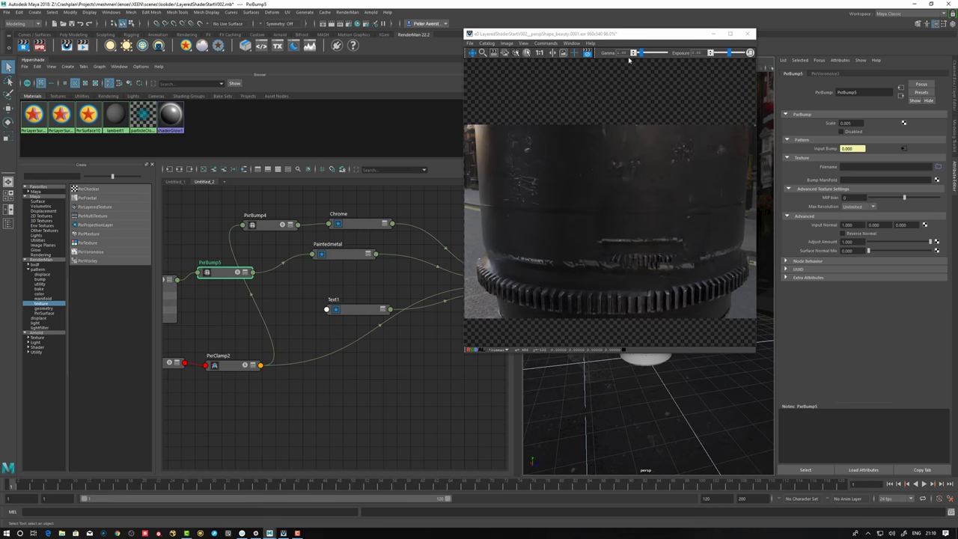
left_click_drag(635, 35, 658, 45)
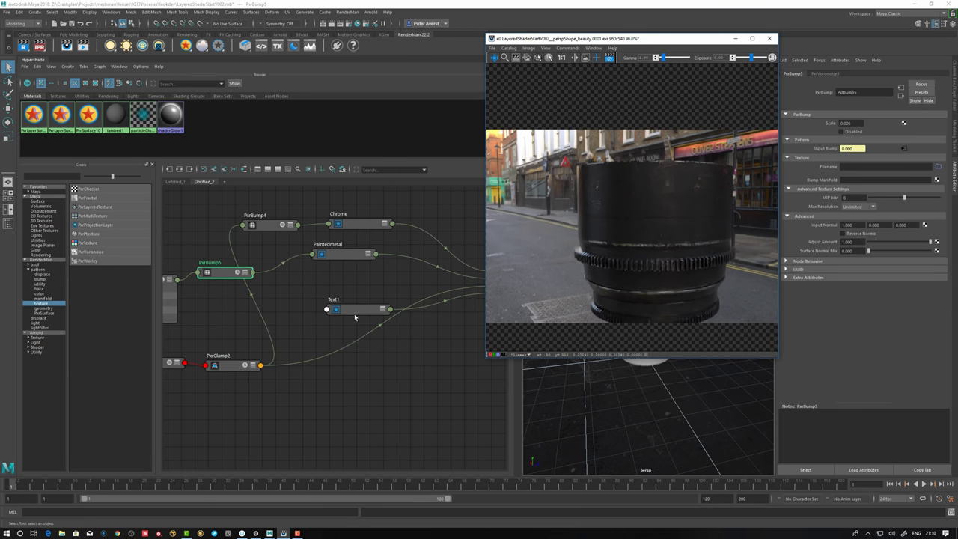
Collapse the PxrVoronoise node and tidy the graph by aligning PxrBump5 with it and moving Text1 directly under Paintedmetal.
left_click_drag(355, 317, 349, 309)
left_click(225, 277)
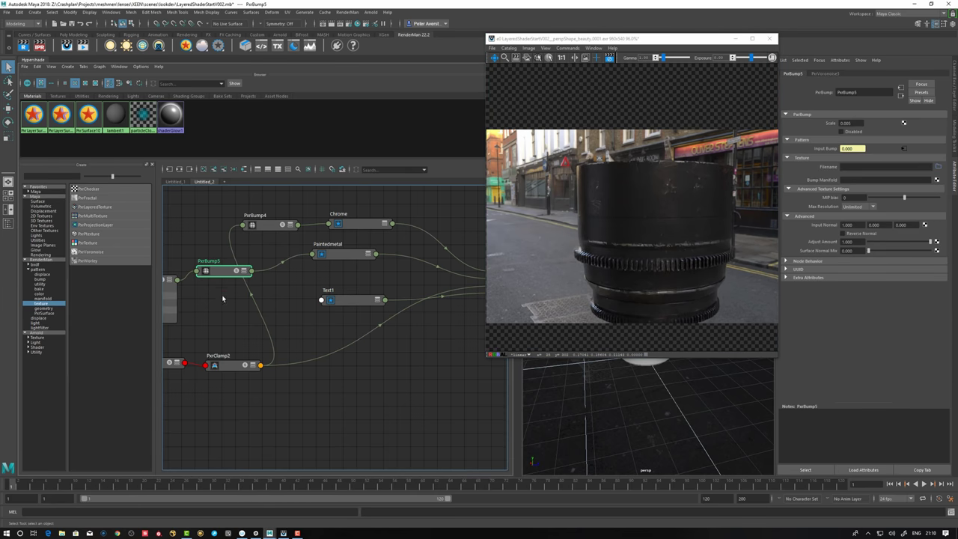
middle_click_drag(207, 308, 270, 303, "alt")
left_click(211, 277)
key("1")
left_click_drag(279, 267, 277, 273)
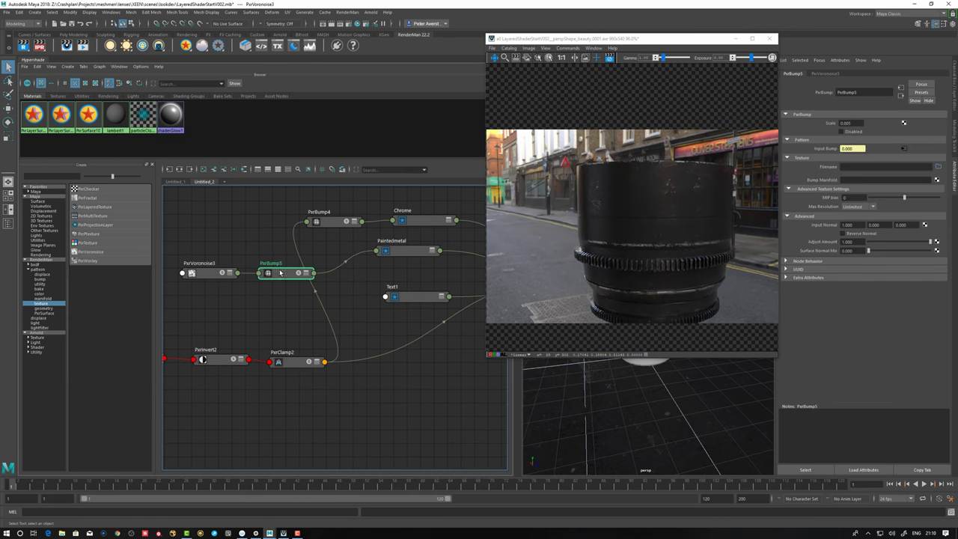
left_click_drag(404, 254, 401, 258)
left_click_drag(409, 299, 415, 258)
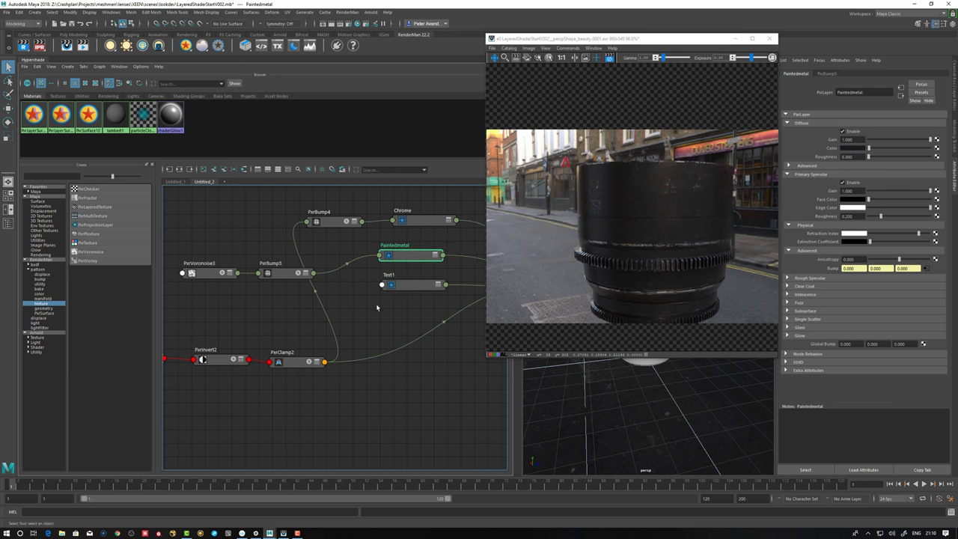
middle_click_drag(369, 320, 376, 306, "alt")
left_click_drag(312, 351, 313, 350)
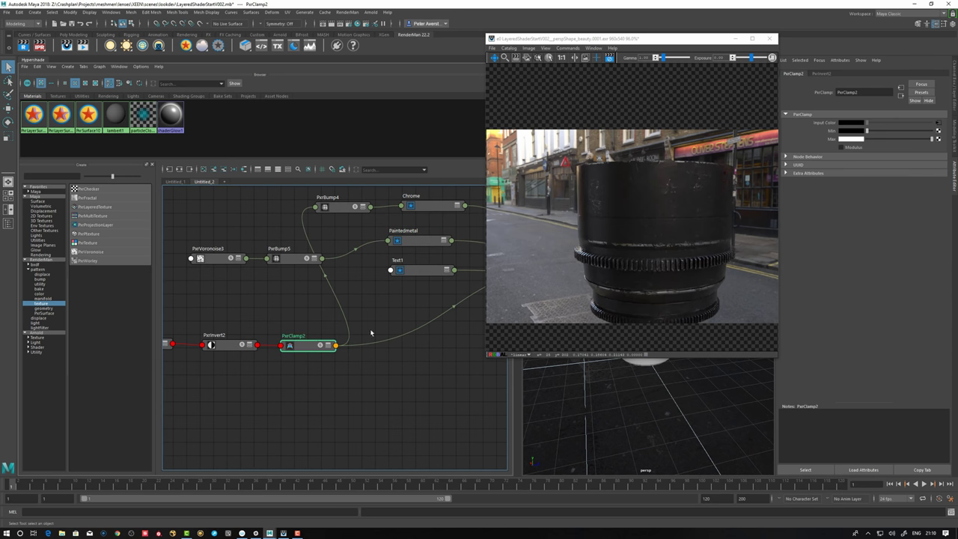
Add a PxrTexture node below PxrClamp2 and load the text mask image into it with the UDIM (Mari) atlas style.
middle_click_drag(337, 395, 343, 388, "alt")
key("Tab")
type("pxr")
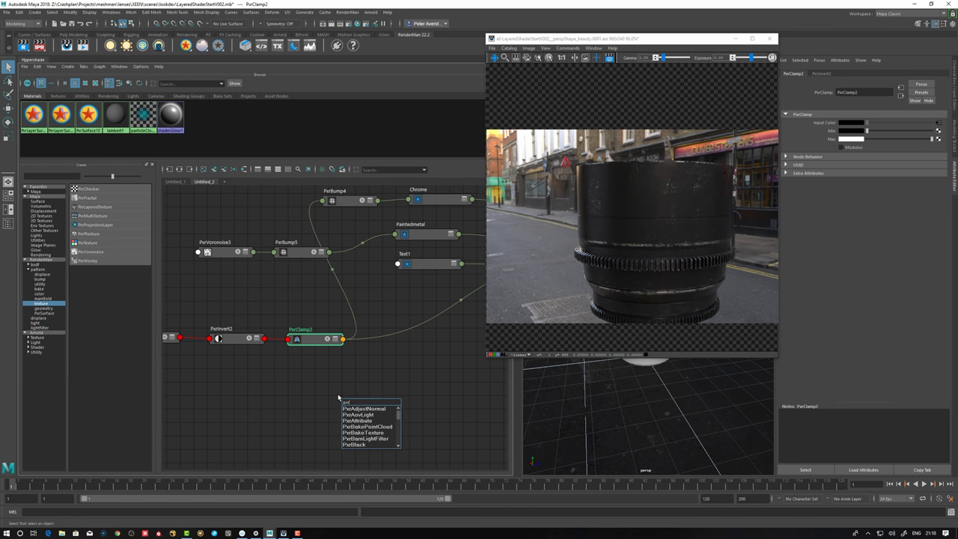
type("t")
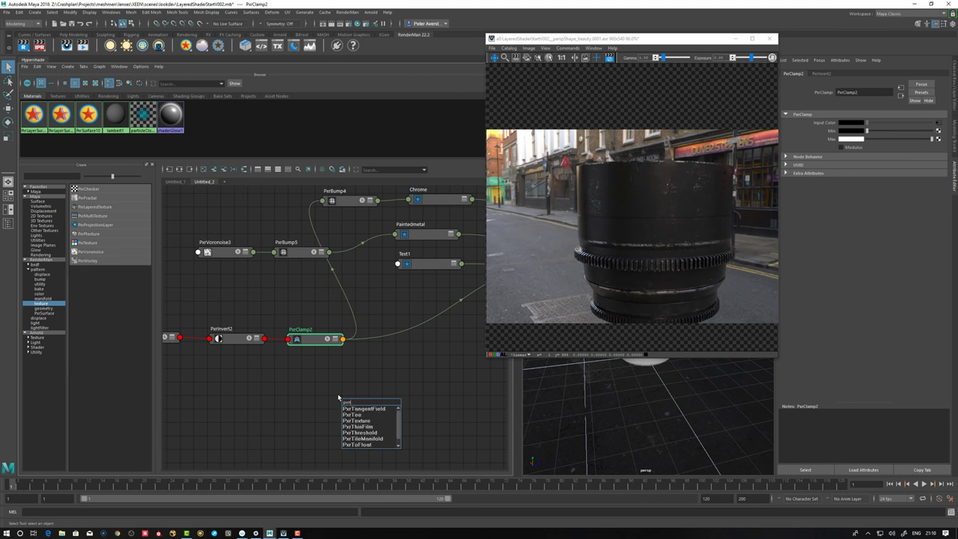
key("Down")
key("Down")
key("Down")
key("Return")
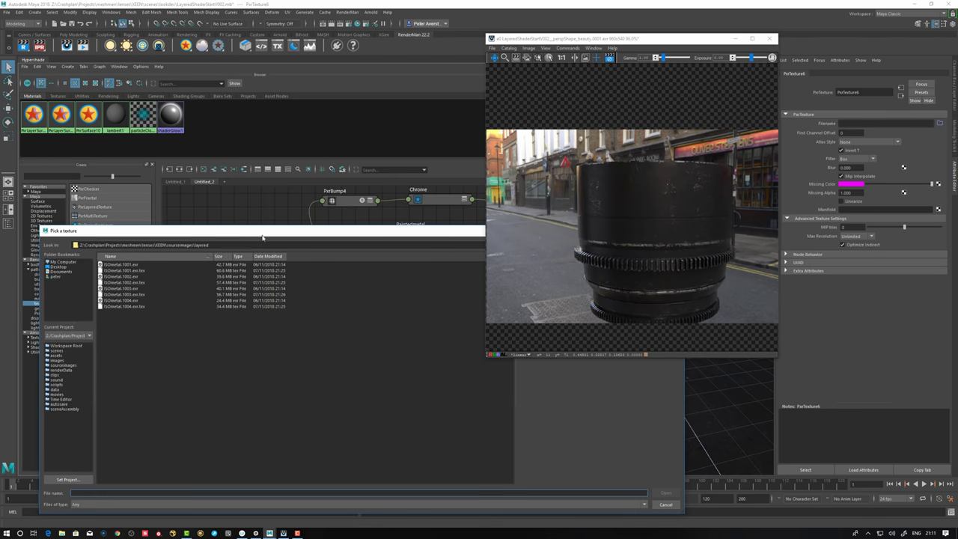
left_click_drag(262, 239, 247, 229)
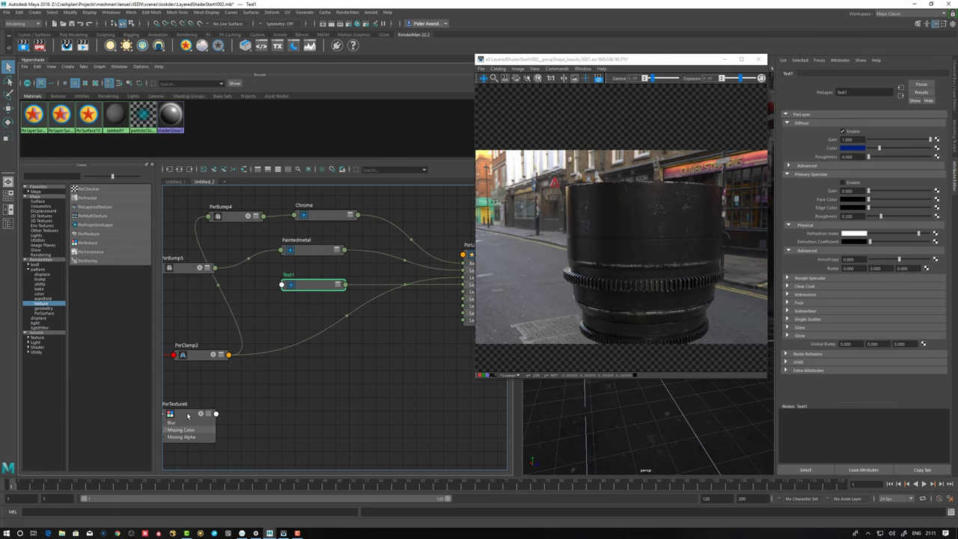
Connect the new PxrTexture node's Result R output to the Layer 2 Mask input of PxrLayerMixer2.
left_click(188, 415)
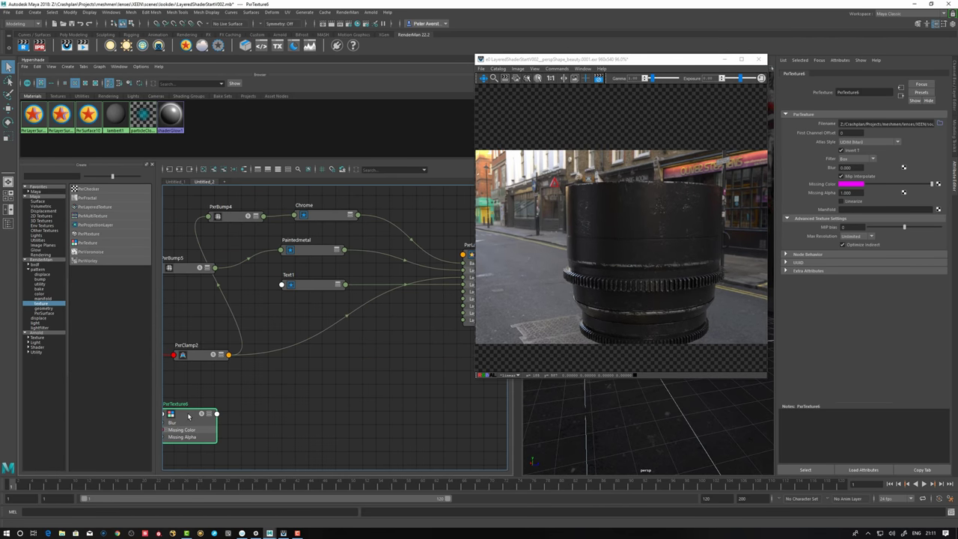
left_click(216, 413)
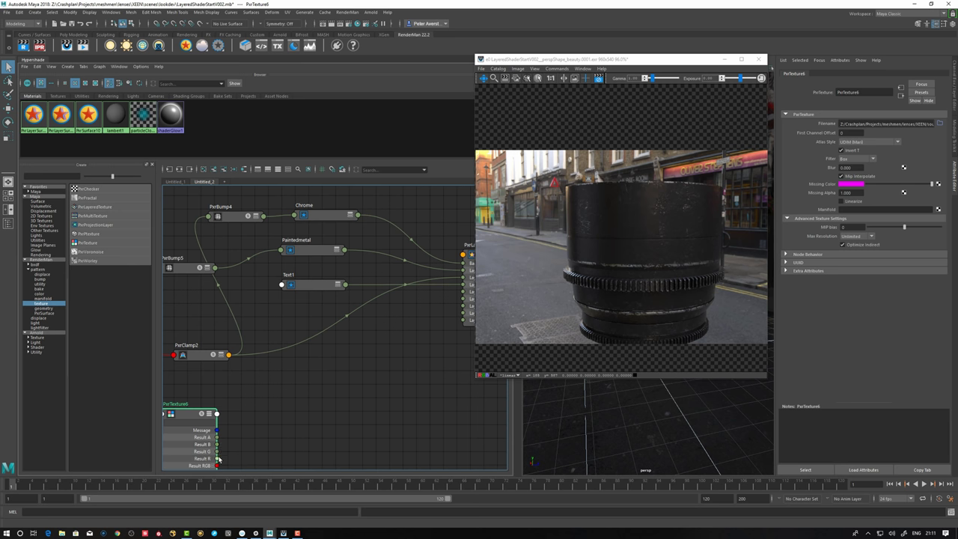
left_click_drag(217, 458, 463, 292)
Enable Layer 2 on PxrLayerMixer2, set the Text1 layer's diffuse color to near white, and inspect the lettering in the render.
left_click(312, 284)
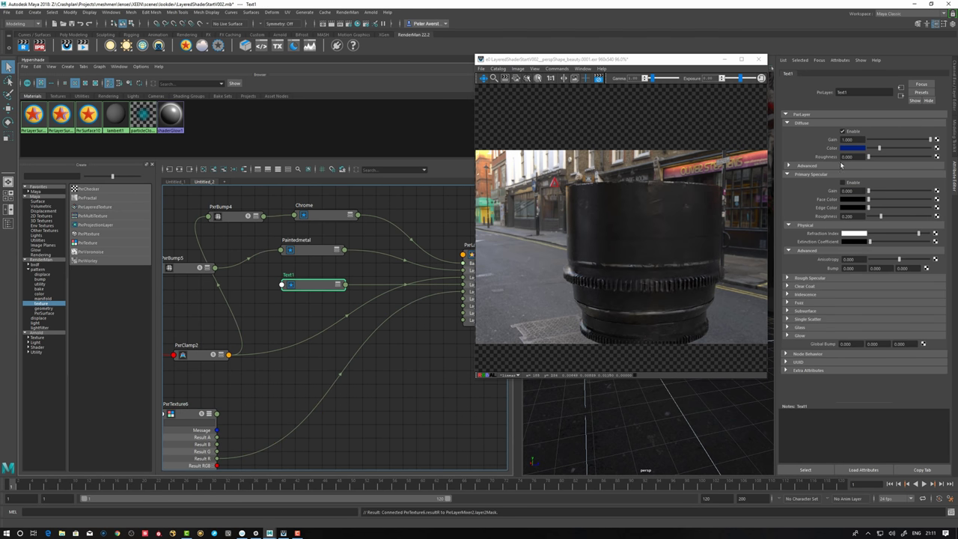
middle_click_drag(451, 347, 401, 363, "alt")
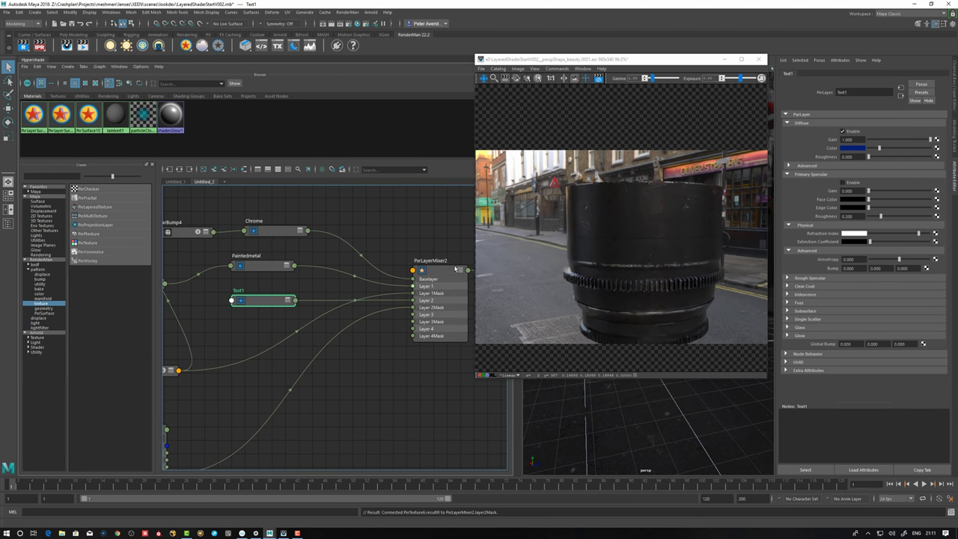
left_click(455, 268)
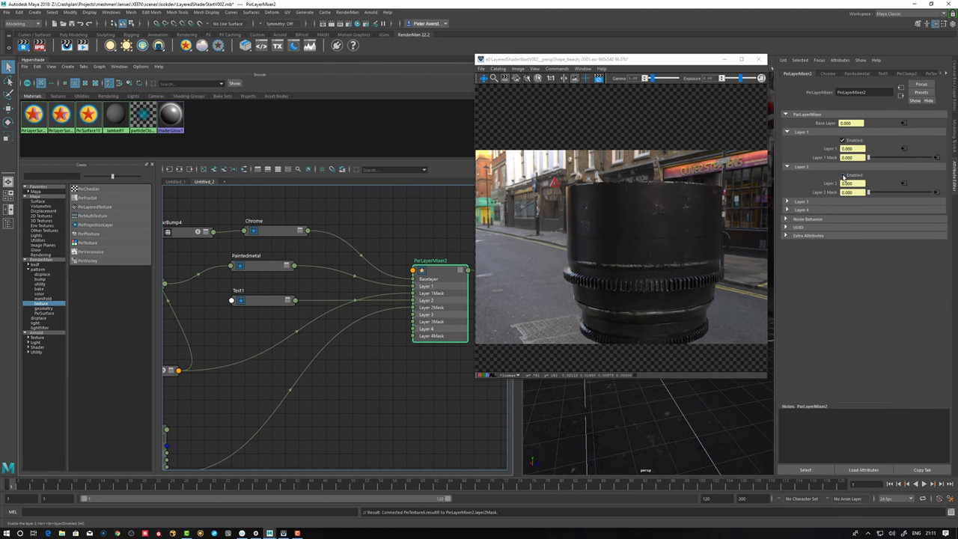
left_click(843, 176)
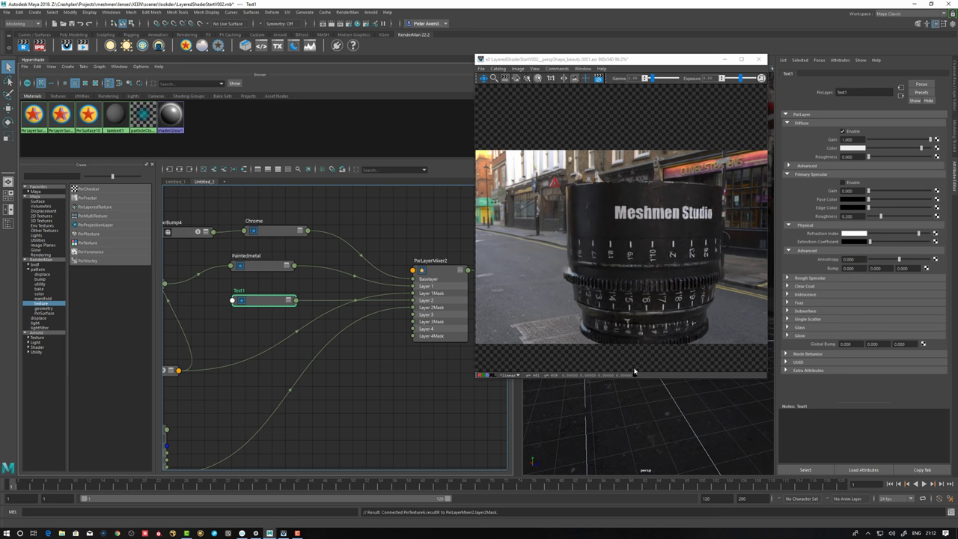
scroll(675, 213, "up", 5)
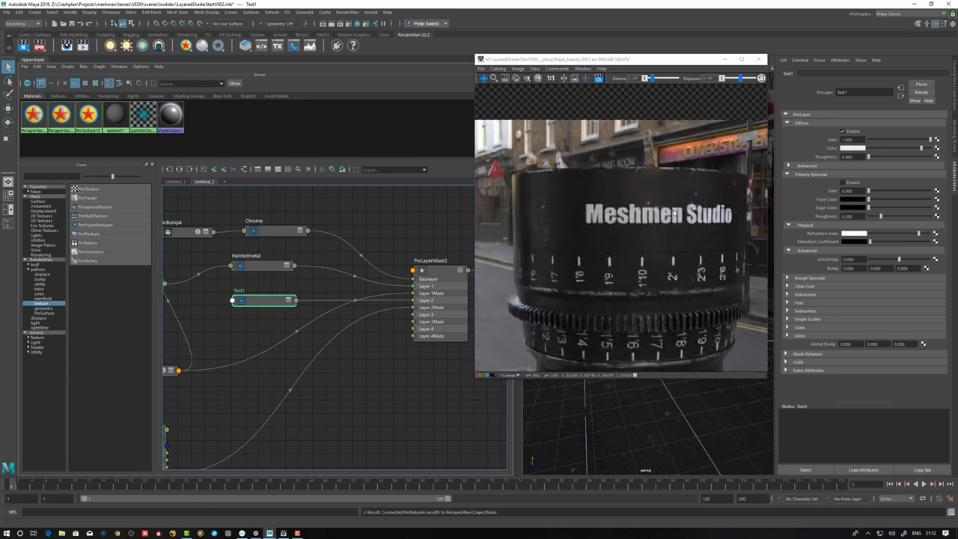
scroll(661, 230, "down", 5)
scroll(660, 230, "down", 3)
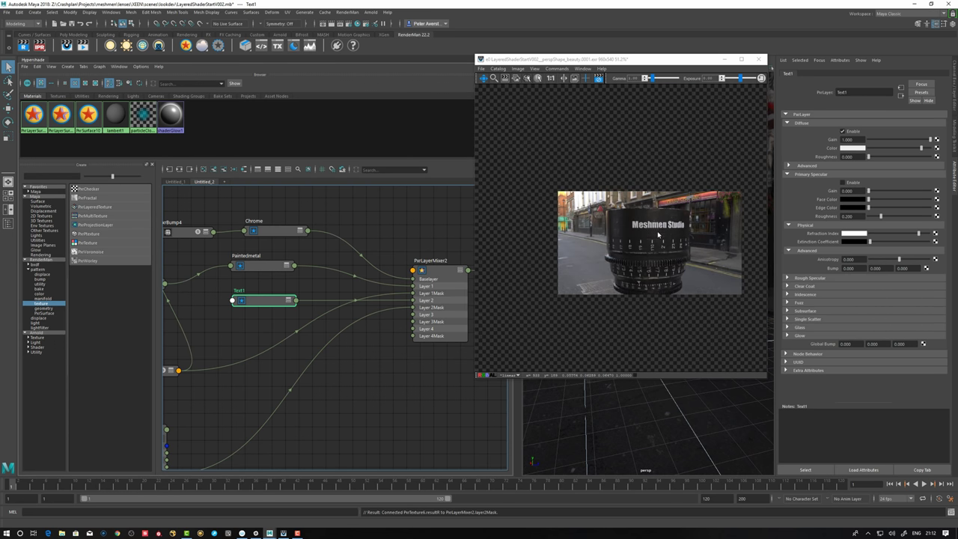
Nudge PxrClamp2 slightly right and PxrTexture6 slightly left in the graph, keeping the texture node's attributes expanded.
scroll(630, 242, "up", 4)
middle_click_drag(226, 339, 331, 309, "alt")
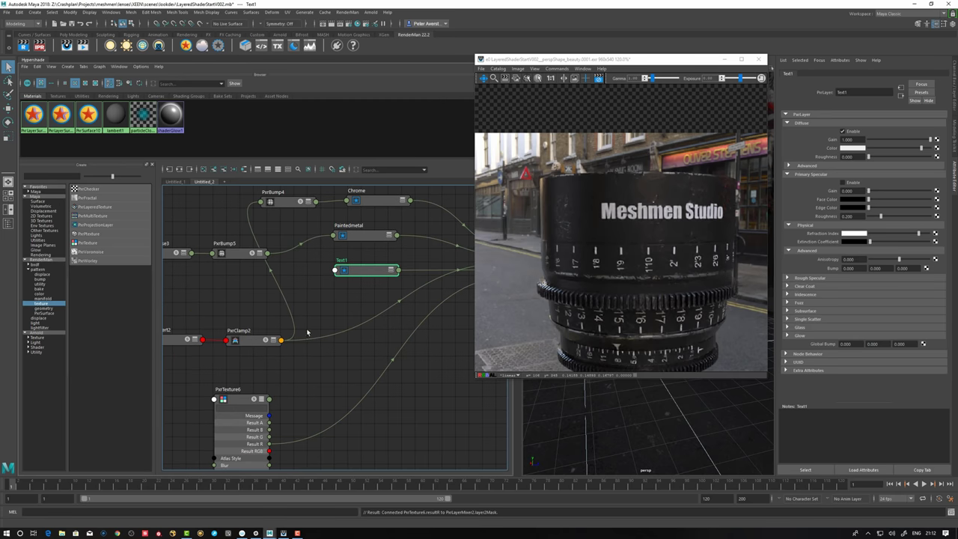
left_click(257, 342)
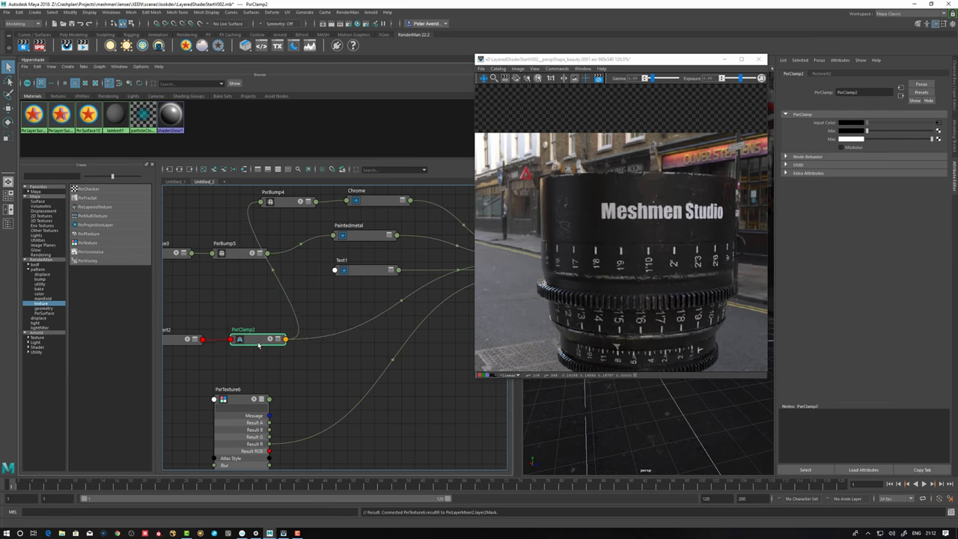
left_click_drag(257, 345, 261, 343)
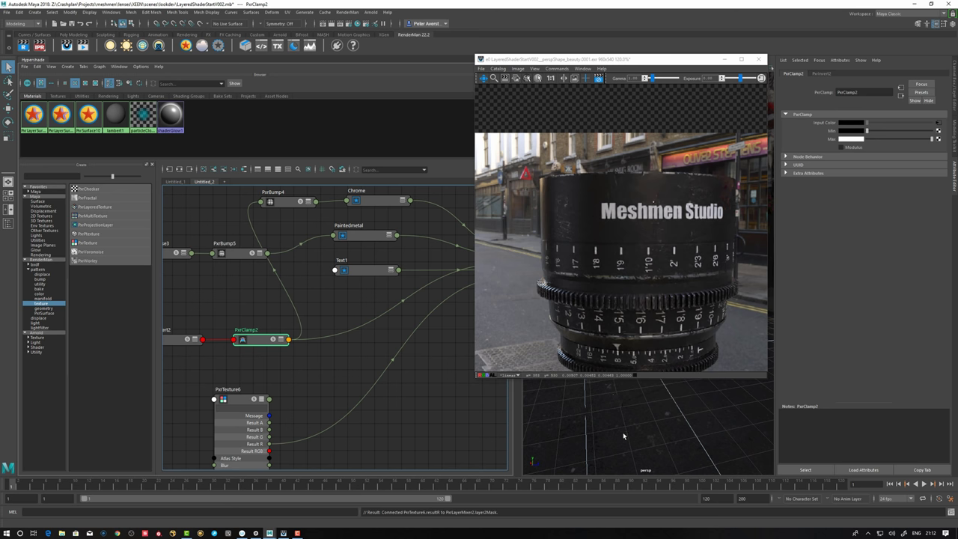
left_click_drag(241, 403, 235, 402)
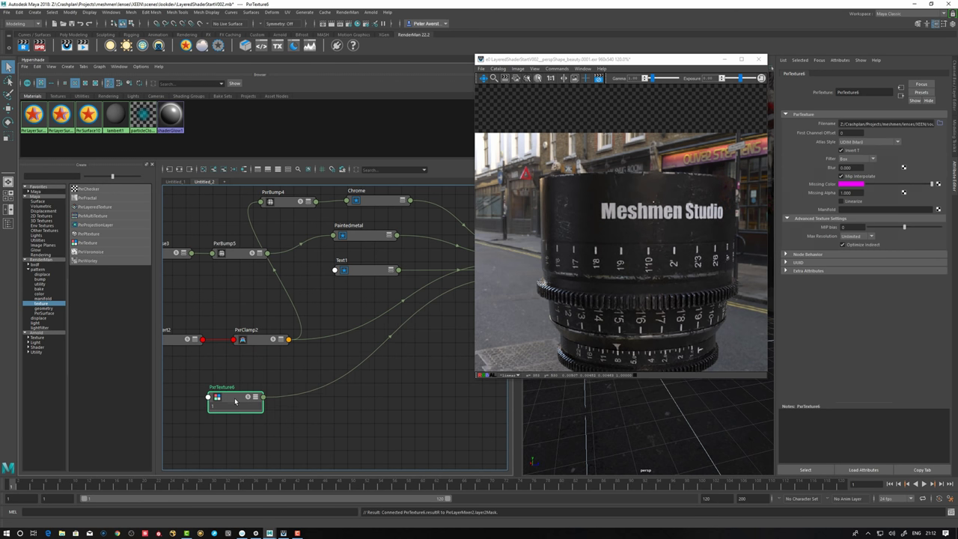
left_click(329, 424)
key("BackSpace")
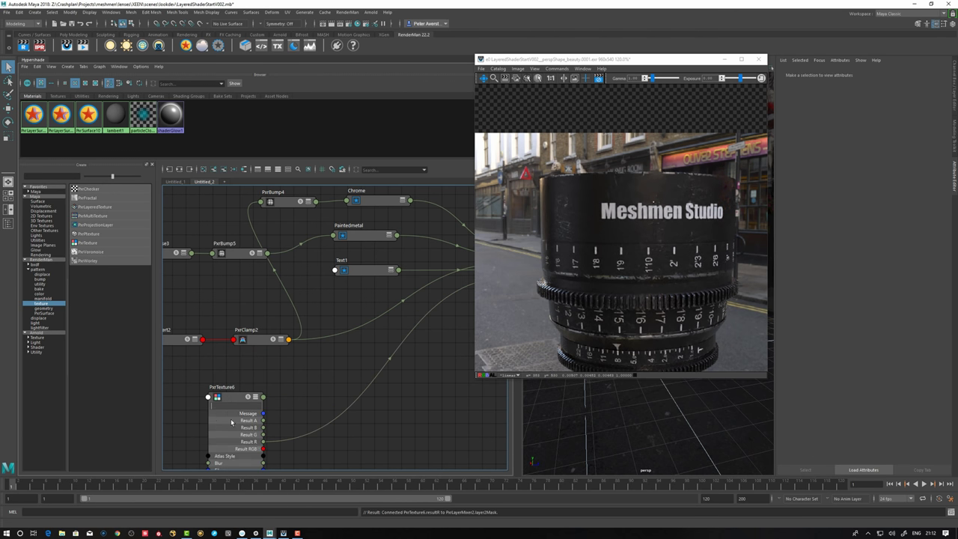
Solo the PxrTexture6 text mask and the PxrClamp2 wear mask one after the other in the render to compare them.
left_click_drag(232, 399, 228, 394)
left_click(378, 418)
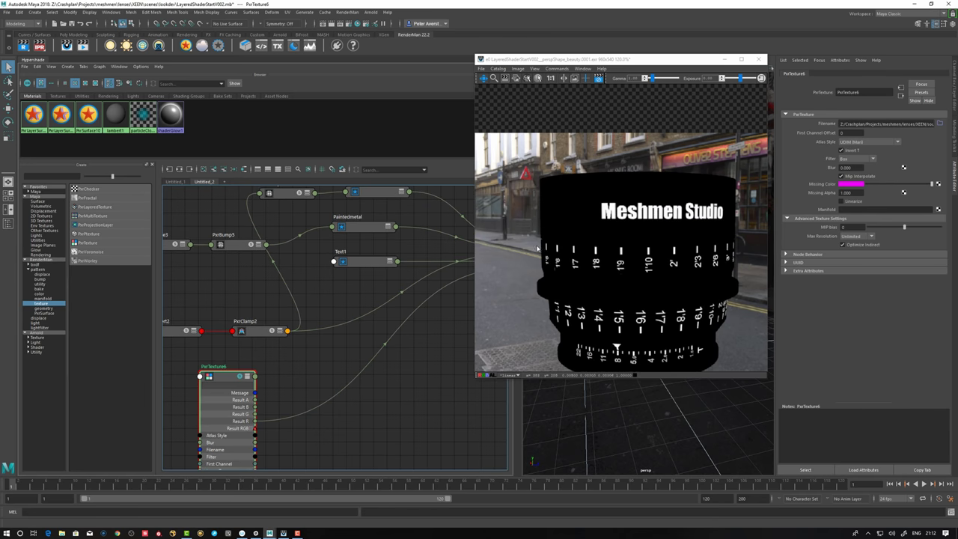
left_click(385, 261)
left_click(272, 329)
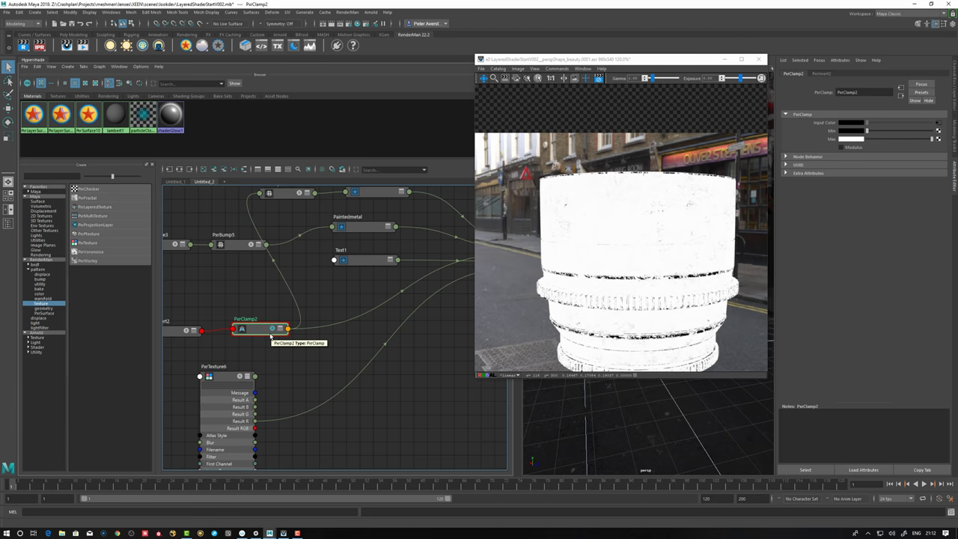
left_click_drag(226, 378, 224, 370)
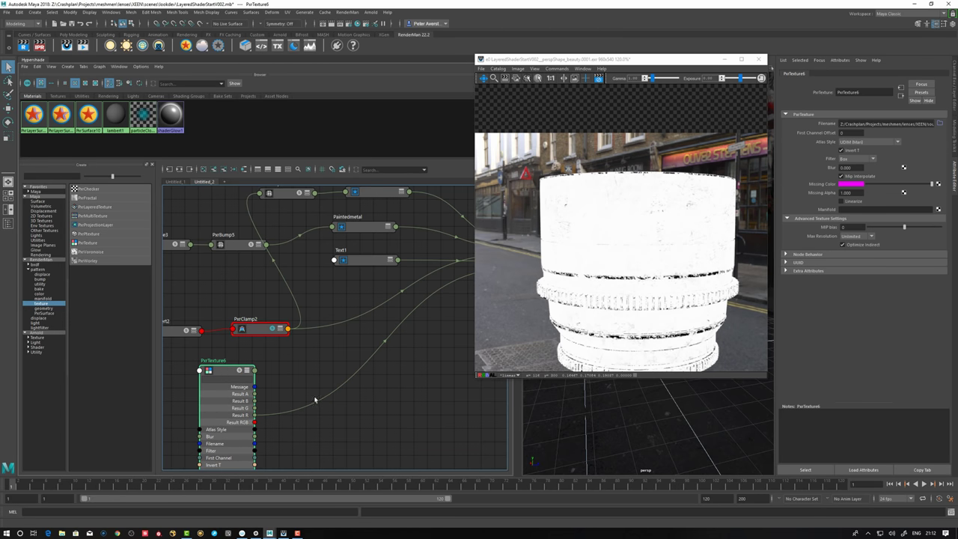
Add a PxrBlend node to the graph to the right of PxrTexture6.
middle_click_drag(341, 421, 338, 410, "alt")
left_click(377, 415)
key("Tab")
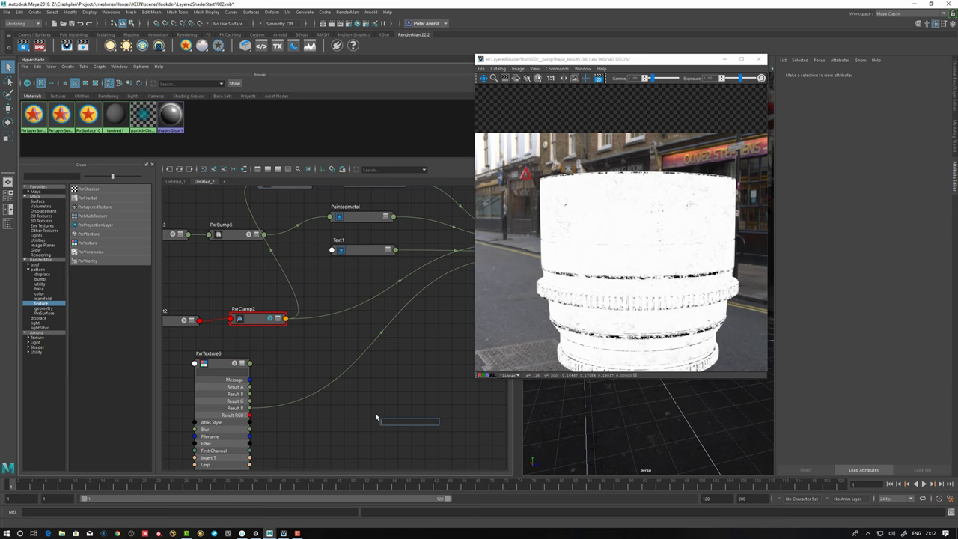
type("pxrblend")
key("Return")
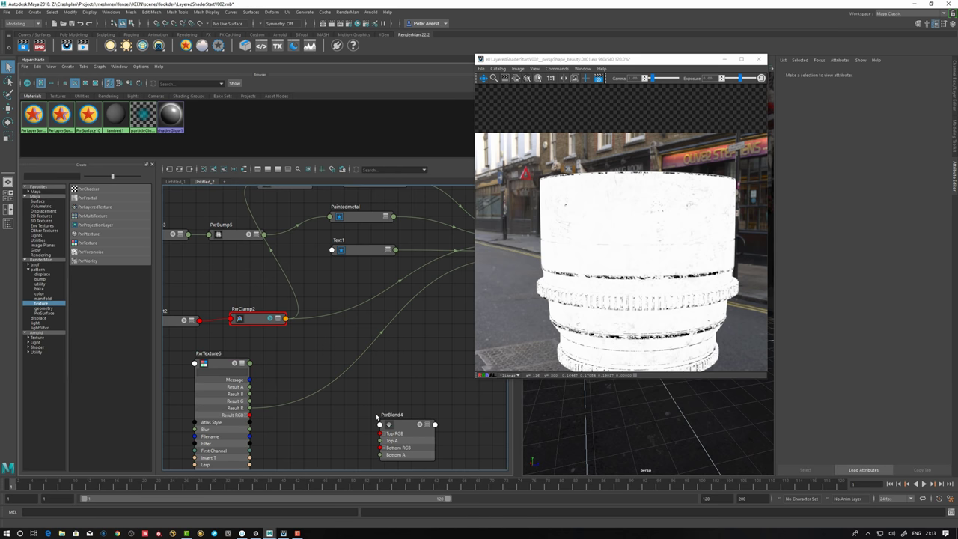
left_click_drag(397, 421, 397, 395)
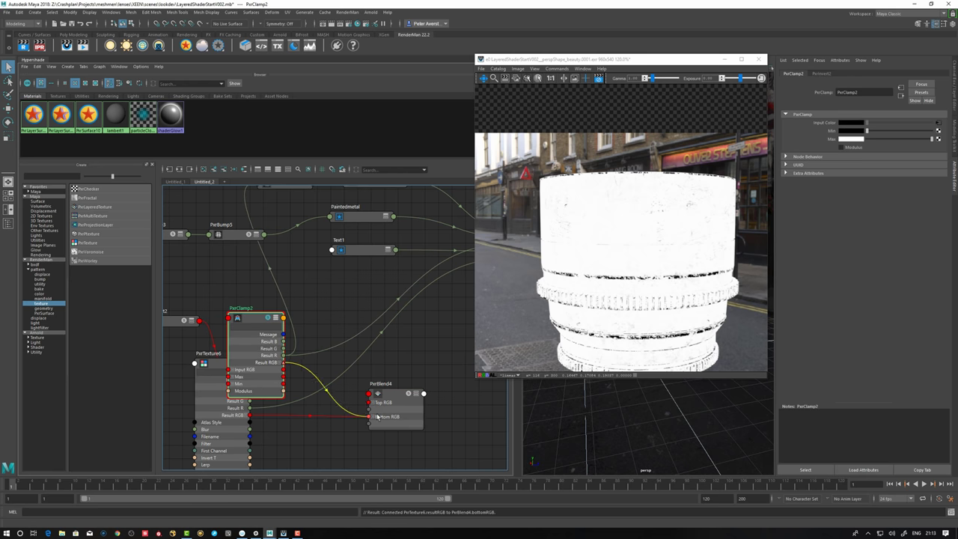
Connect PxrTexture6's Result RGB to the blend node's Bottom RGB and PxrClamp2's Result RGB to its Top RGB, and collapse PxrClamp2.
left_click_drag(375, 416, 377, 403)
left_click(390, 394)
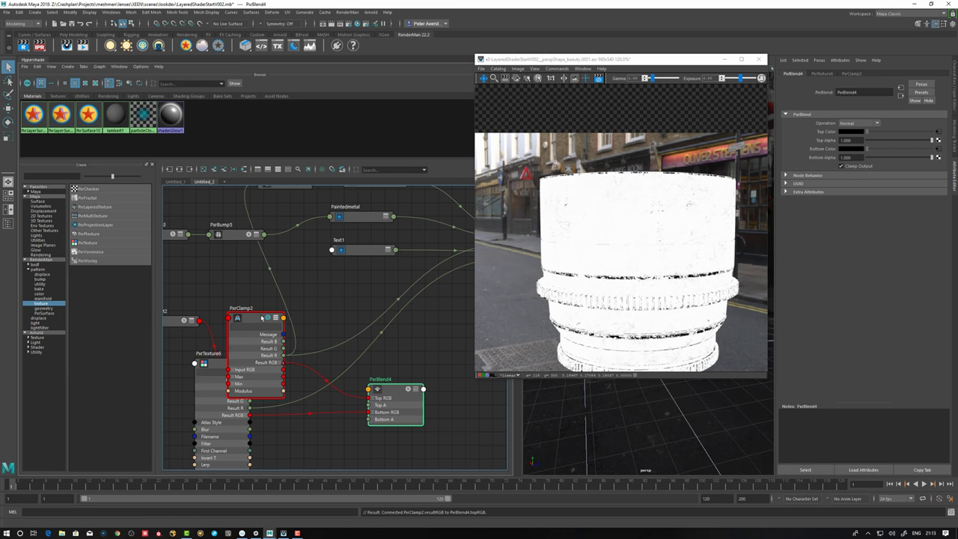
left_click(262, 317)
key("1")
Connect the PxrBlend node's Result R output to the Layer 2 Mask input of PxrLayerMixer2 and move the blend node closer to the mixer.
left_click(408, 389)
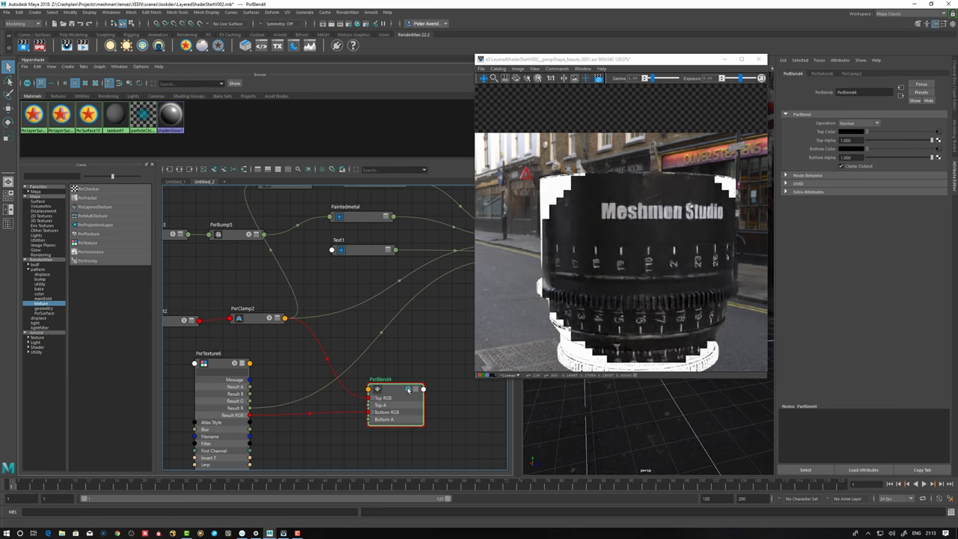
left_click_drag(396, 393, 388, 394)
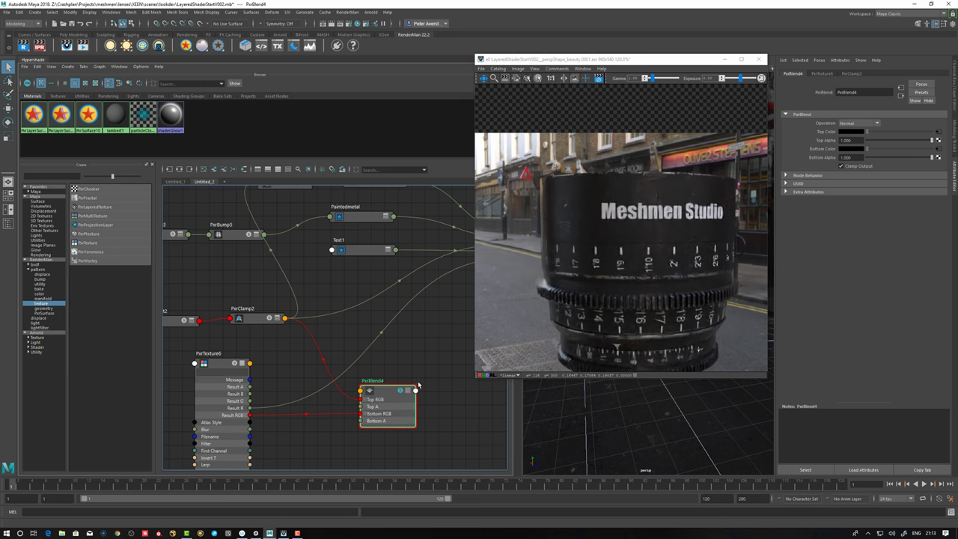
middle_click_drag(418, 385, 376, 392, "alt")
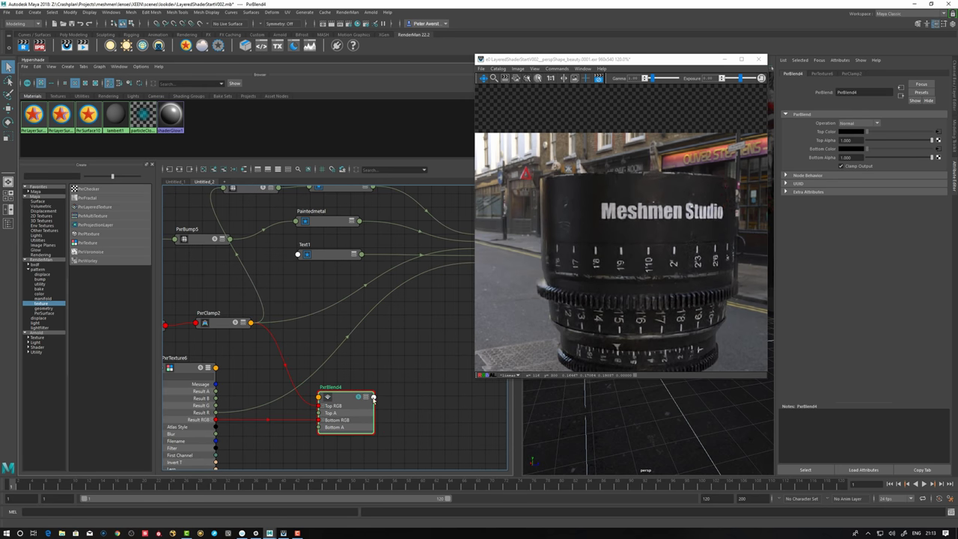
key("3")
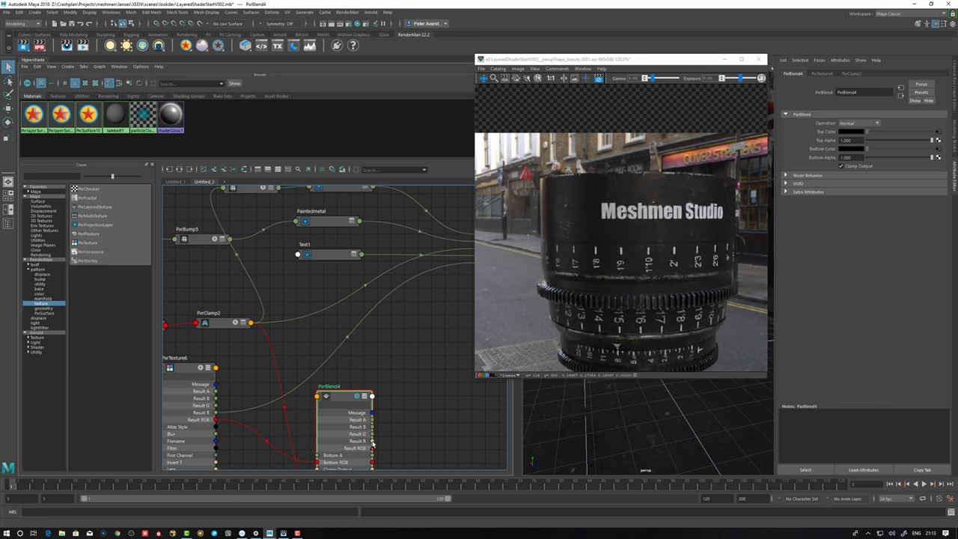
left_click_drag(372, 448, 419, 371)
middle_click_drag(421, 367, 342, 364, "alt")
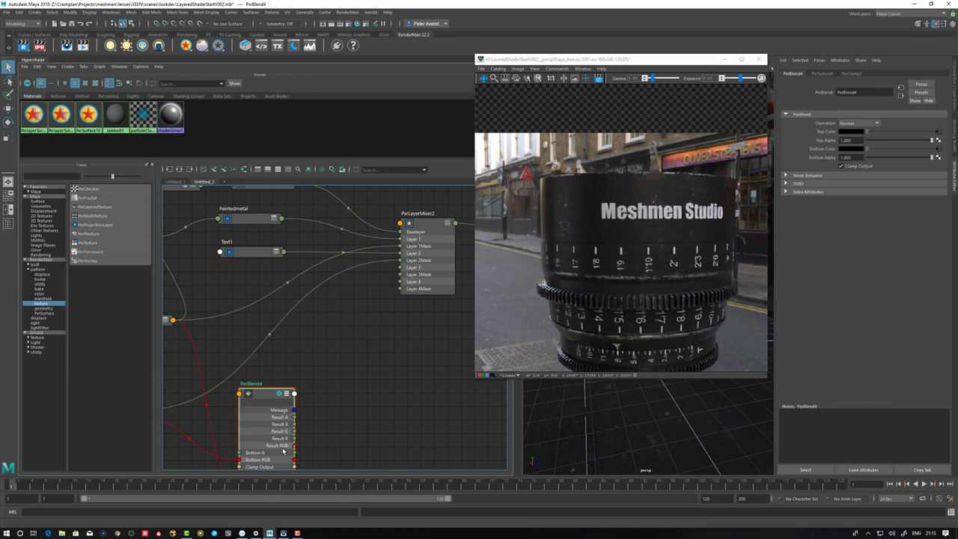
left_click_drag(294, 438, 402, 260)
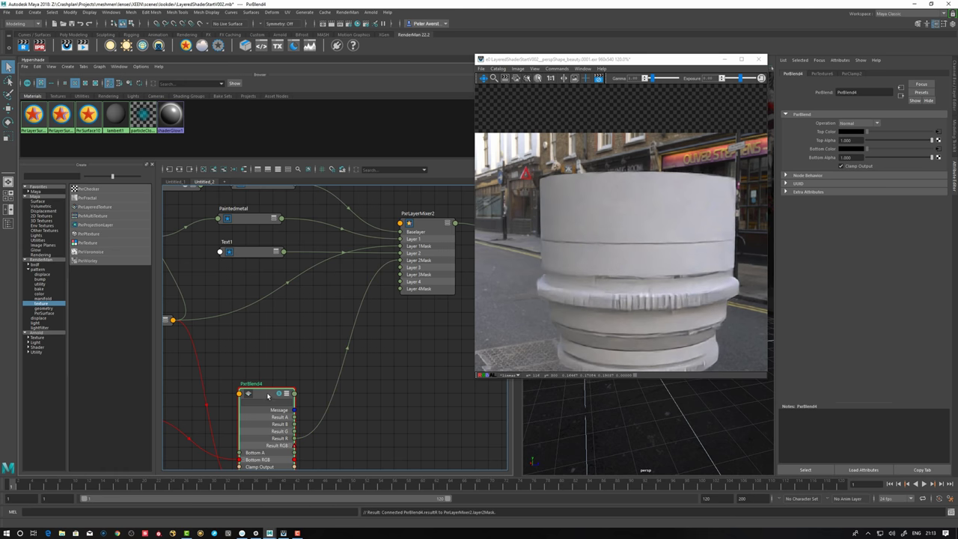
left_click_drag(268, 396, 322, 347)
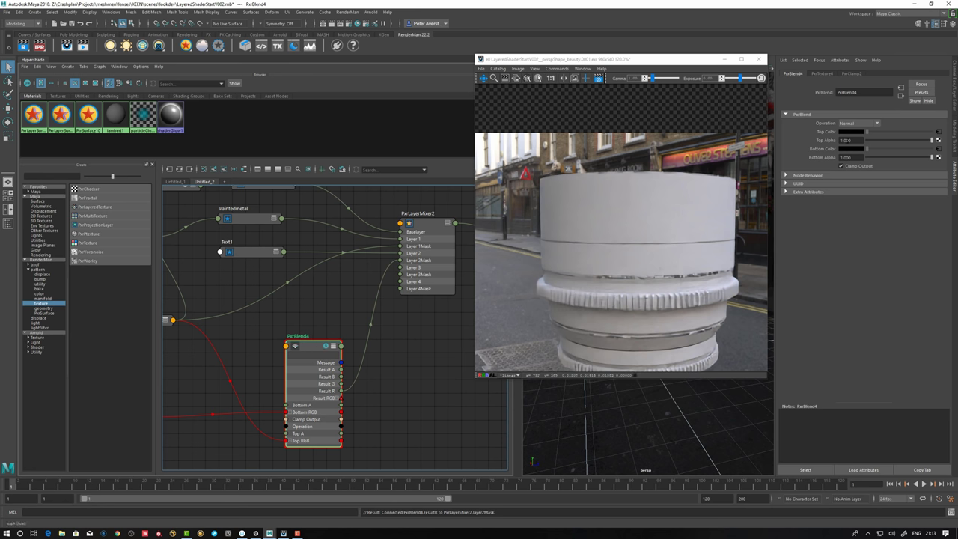
Set the PxrBlend operation to Multiply, turn off the node's solo, and inspect the lettering up close in the render.
left_click(857, 123)
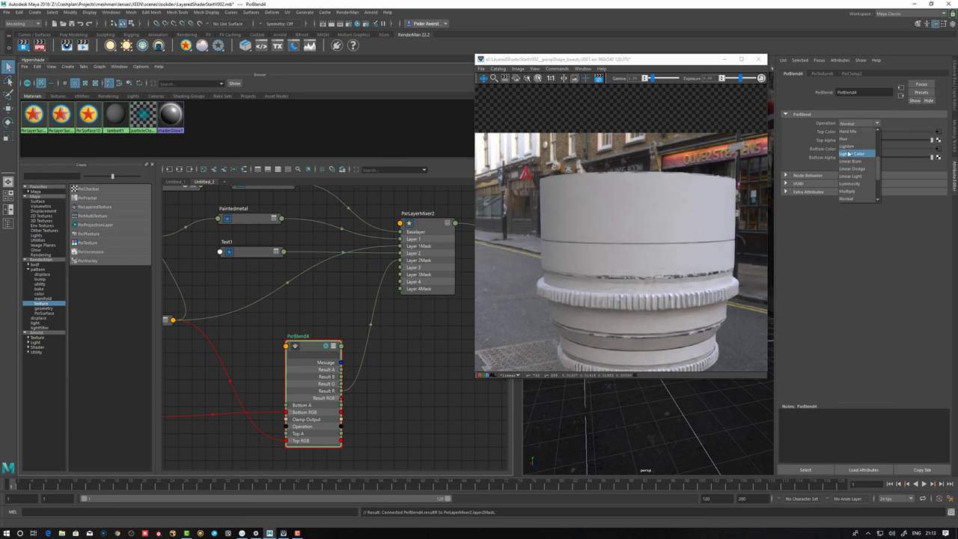
left_click(858, 153)
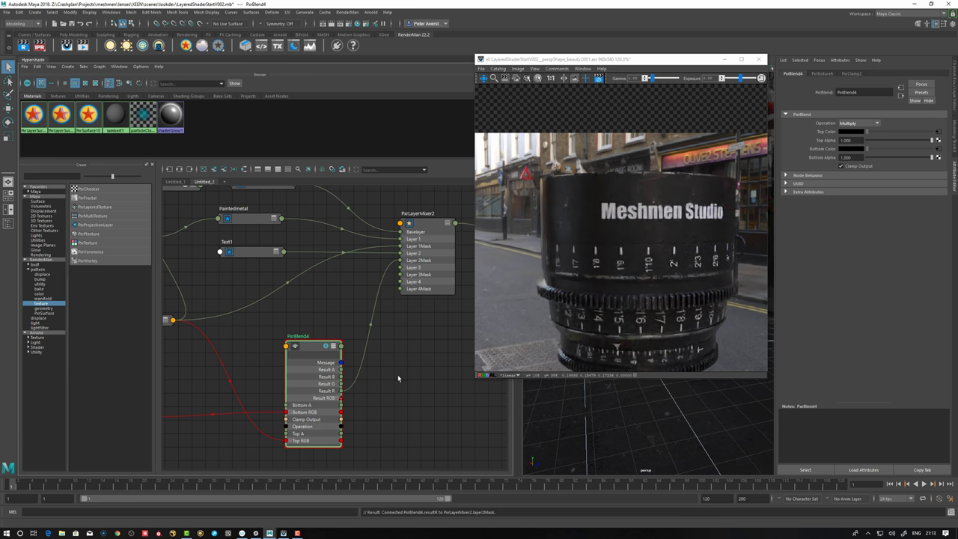
scroll(654, 432, "up", 3)
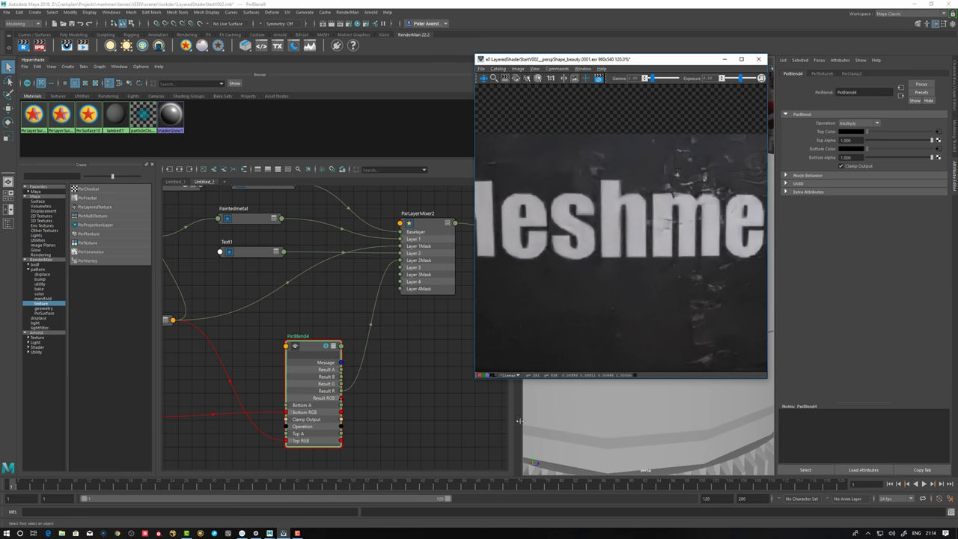
left_click(327, 348)
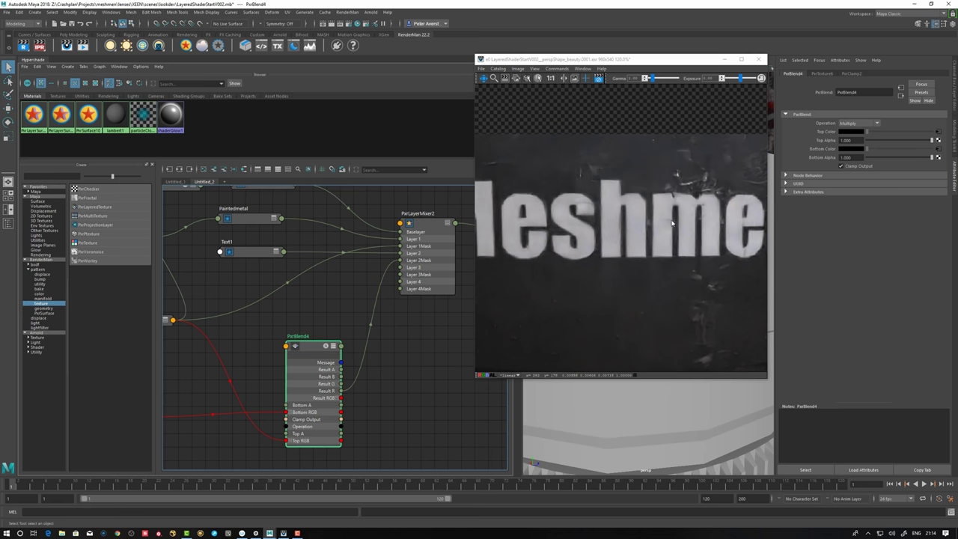
scroll(611, 403, "down", 5)
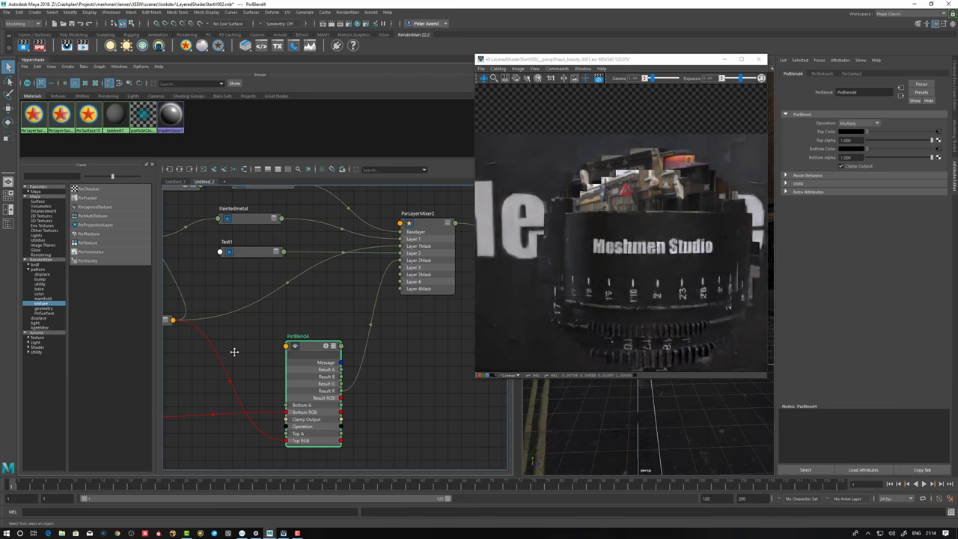
Collapse the PxrBlend and PxrTexture6 nodes and move the blend node slightly closer to the two masks feeding it.
middle_click_drag(226, 352, 302, 345, "alt")
right_click_drag(302, 344, 197, 339, "alt")
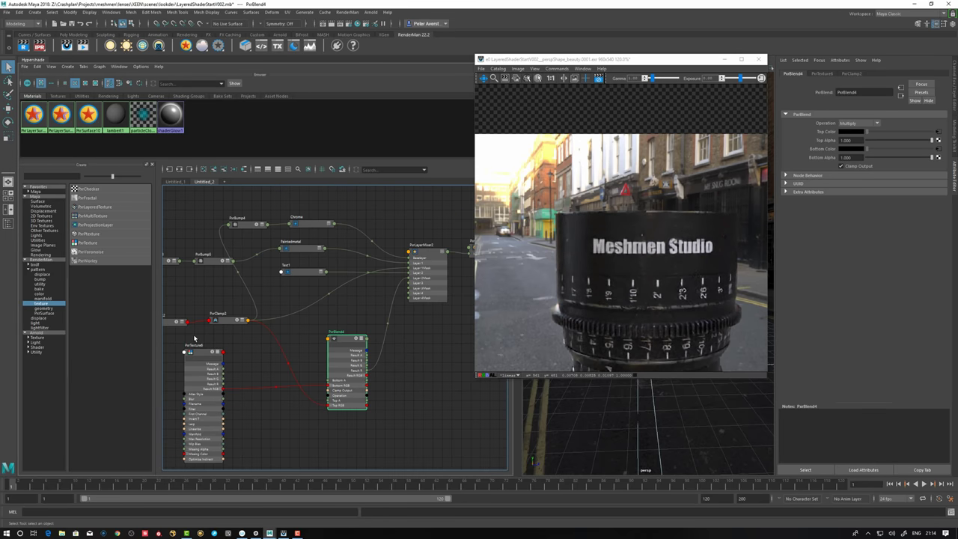
middle_click_drag(213, 339, 257, 342, "alt")
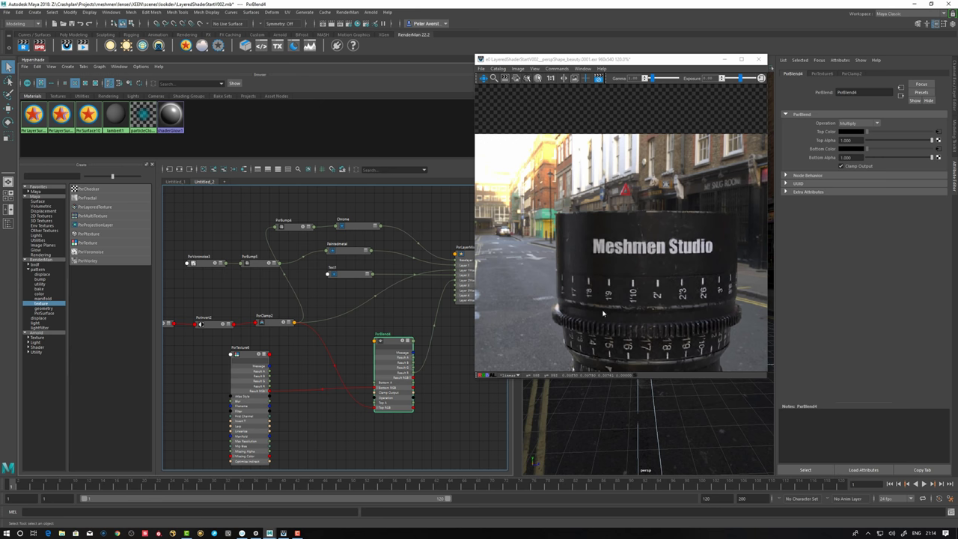
key("1")
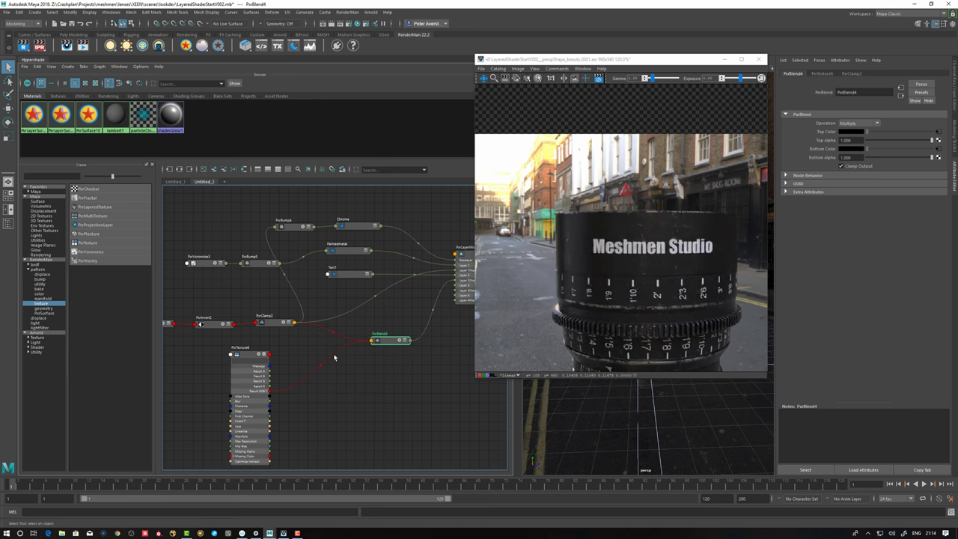
left_click(246, 358)
key("1")
left_click_drag(386, 344, 372, 350)
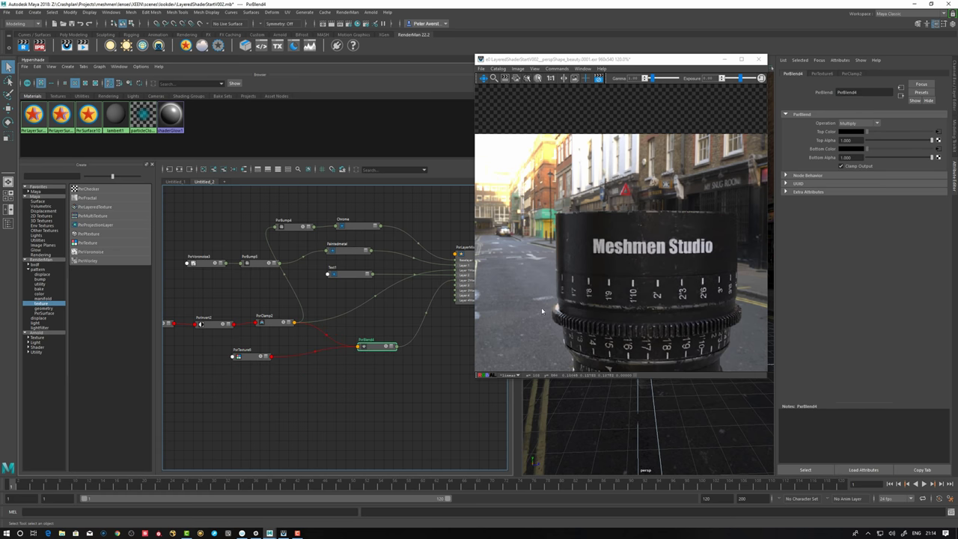
Enable Primary Specular on the Text1 layer with gain 1.000, a white edge color and roughness 0.264, and inspect the lens in the render.
left_click(351, 274)
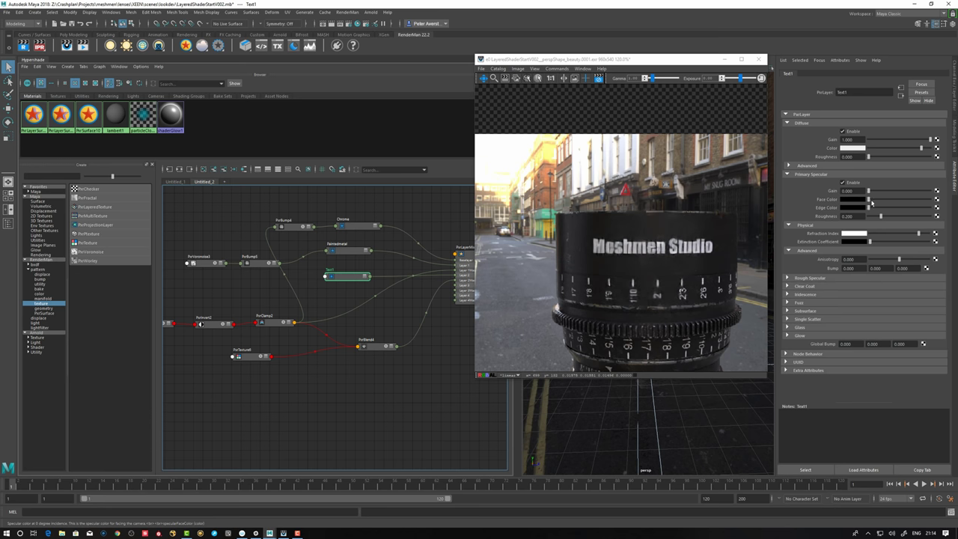
left_click_drag(871, 189, 949, 193)
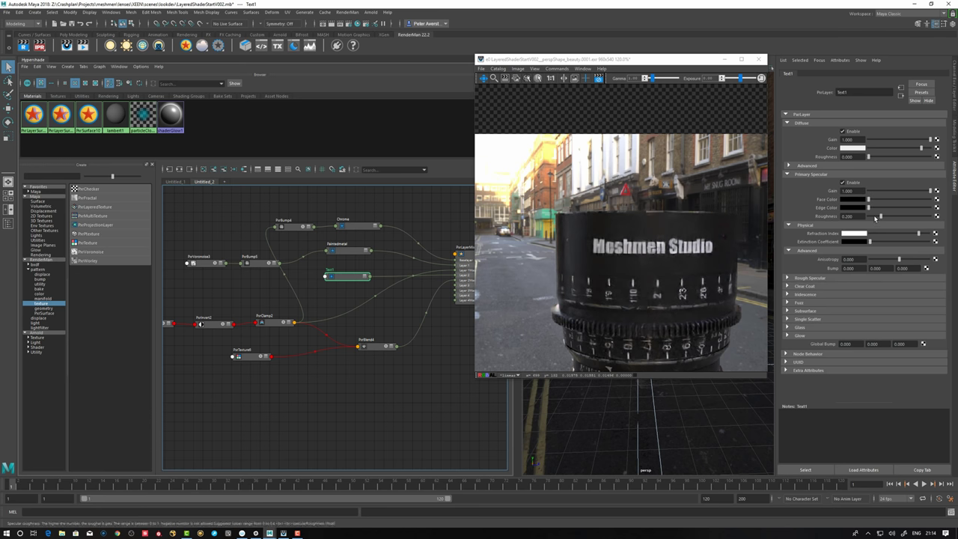
left_click_drag(868, 208, 932, 208)
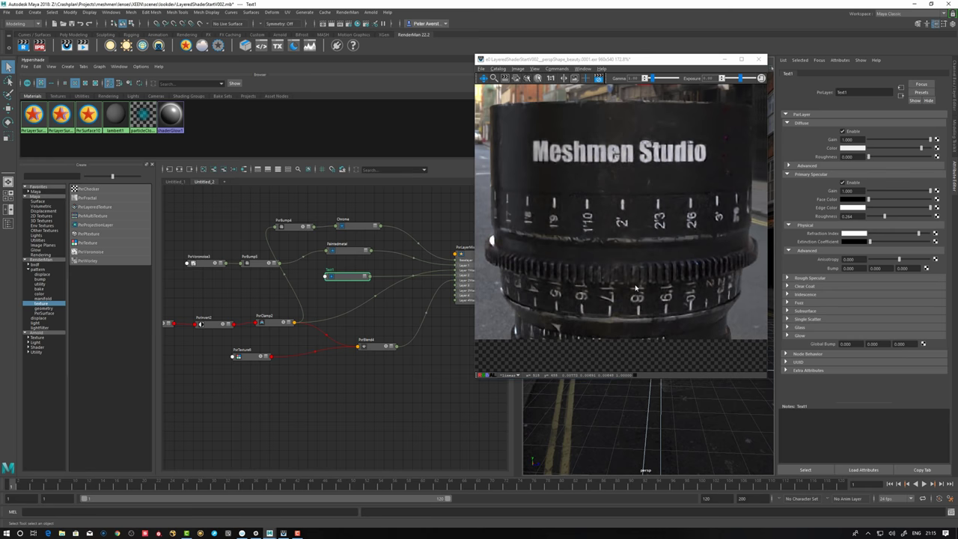
left_click_drag(661, 266, 657, 258)
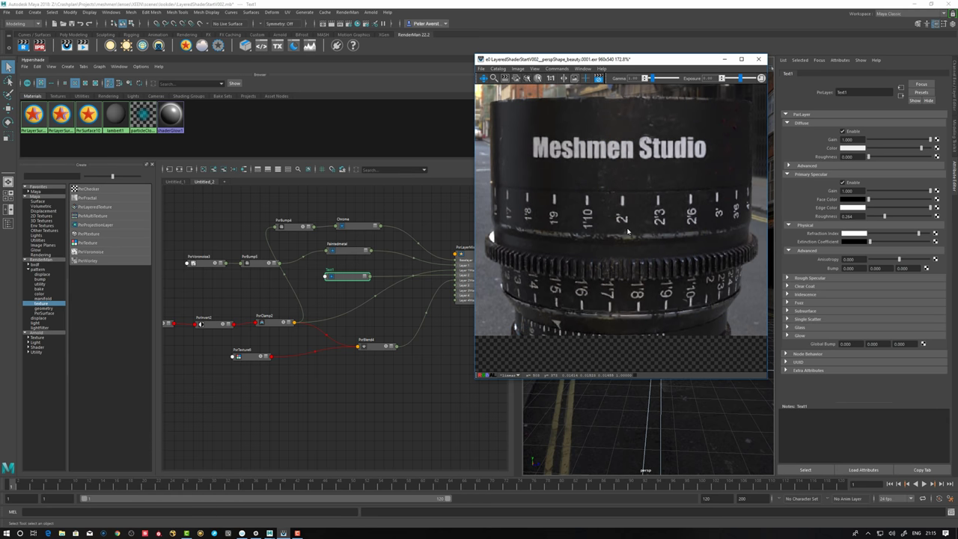
mouse_move(619, 232)
left_mouse_down()
mouse_move(619, 220)
mouse_move(613, 233)
left_mouse_up()
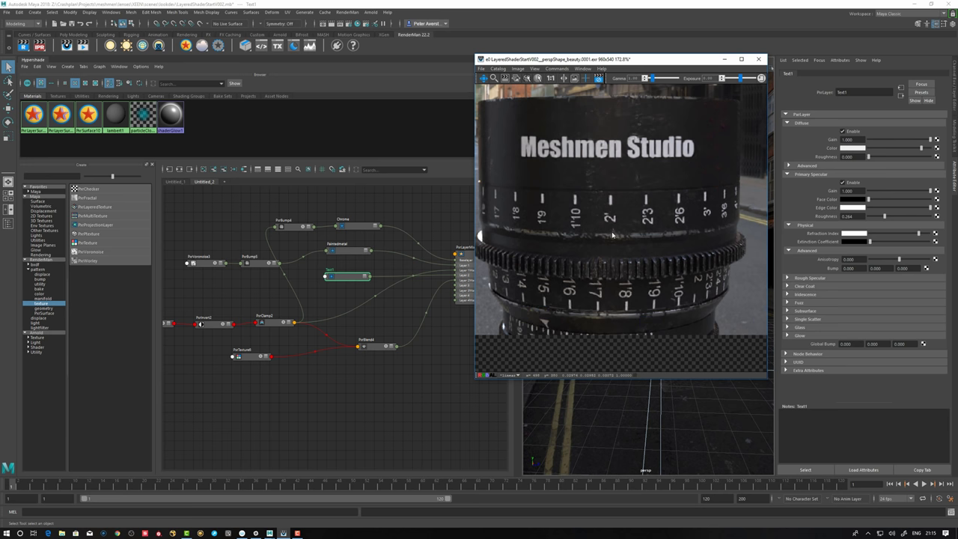
right_click_drag(666, 430, 615, 428, "alt")
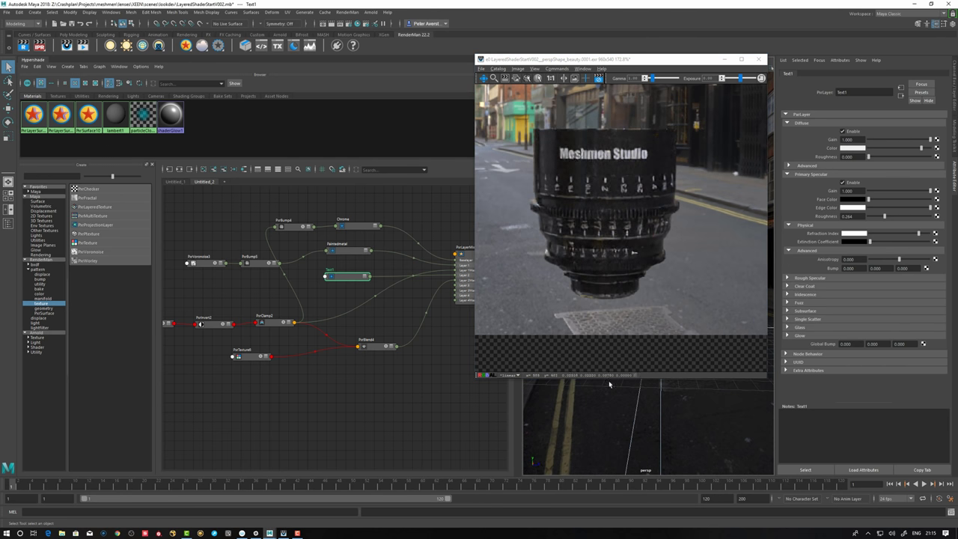
left_click_drag(610, 413, 617, 387, "alt")
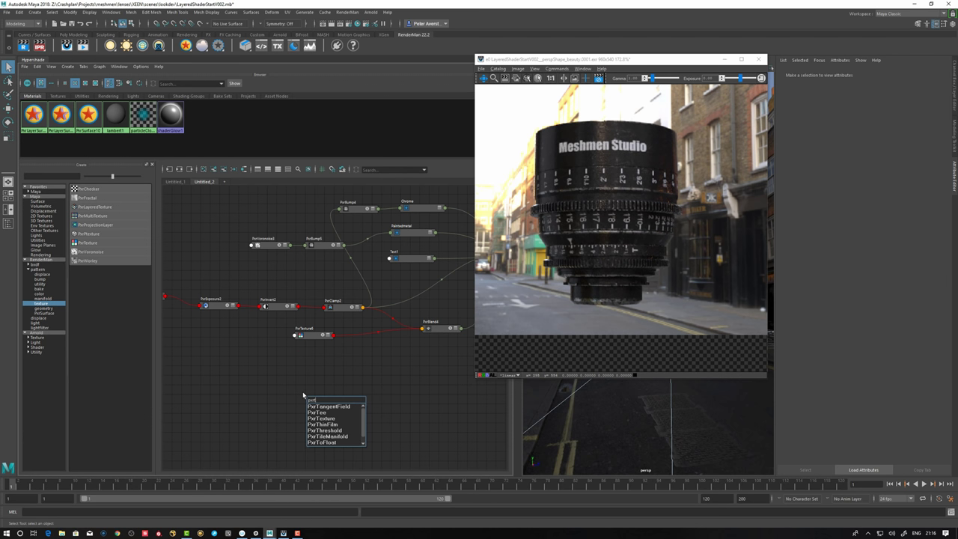
Create a PxrTexture node below the existing mask nodes and load the UDIM (Mari) texture file into it.
key("Down")
key("Down")
key("Down")
key("Return")
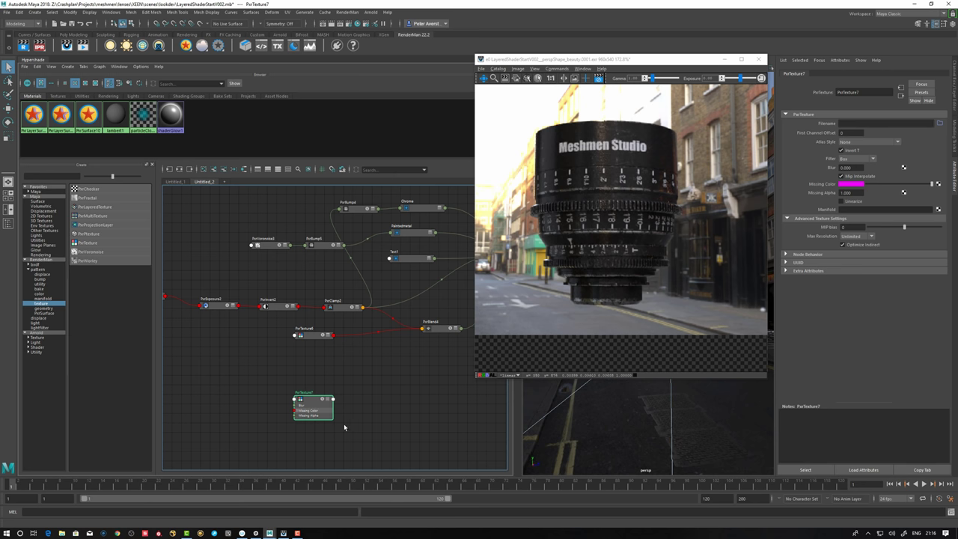
left_click_drag(316, 402, 309, 403)
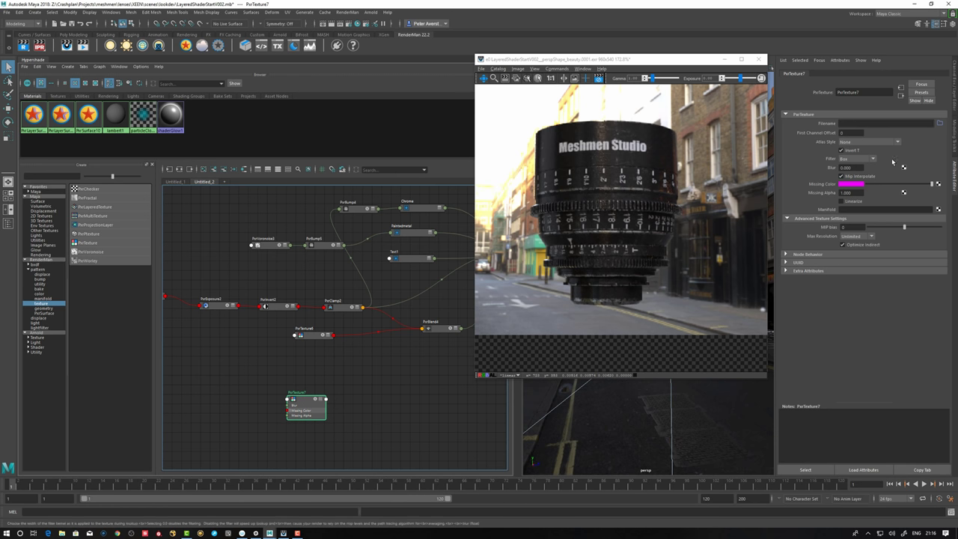
left_click(940, 123)
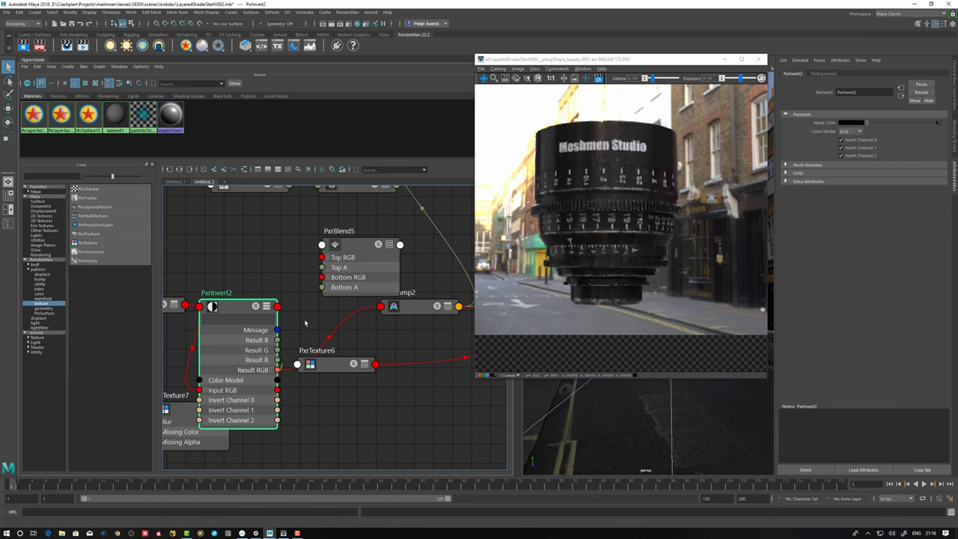
Connect PxrInvert2's Result RGB to PxrBlend5's Bottom RGB, and PxrBlend5's Result RGB to PxrClamp2's Input RGB.
left_click_drag(278, 370, 322, 277)
left_click_drag(360, 250, 321, 247)
key("3")
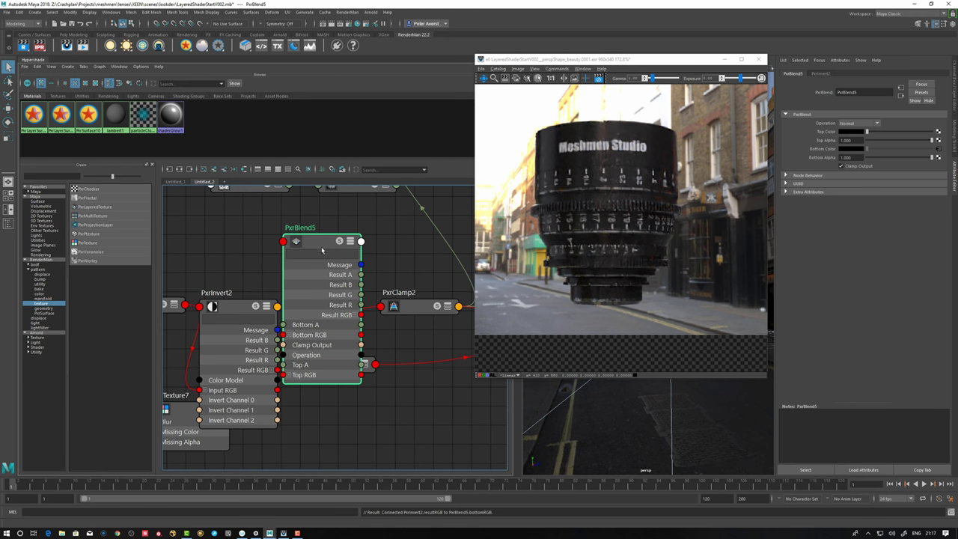
left_click_drag(363, 315, 410, 308)
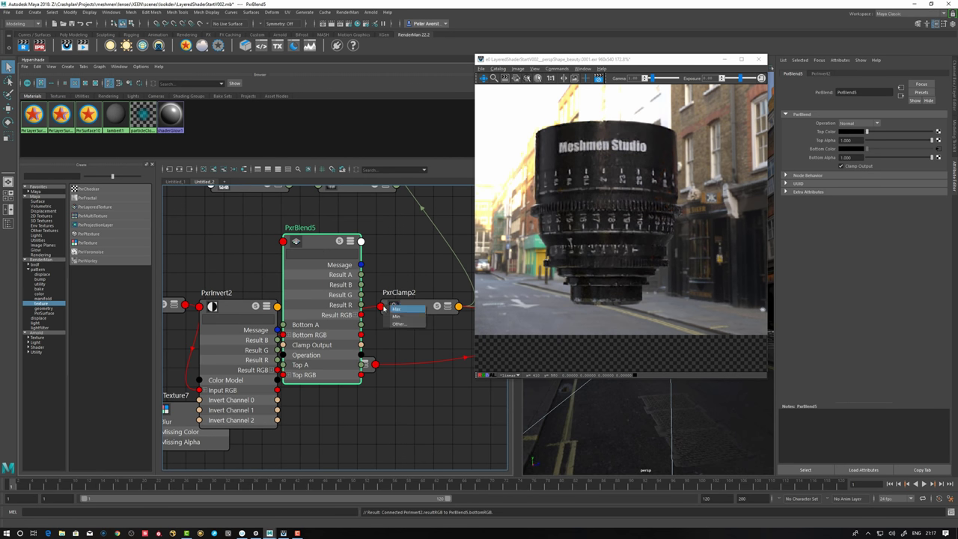
left_click(412, 307)
key("3")
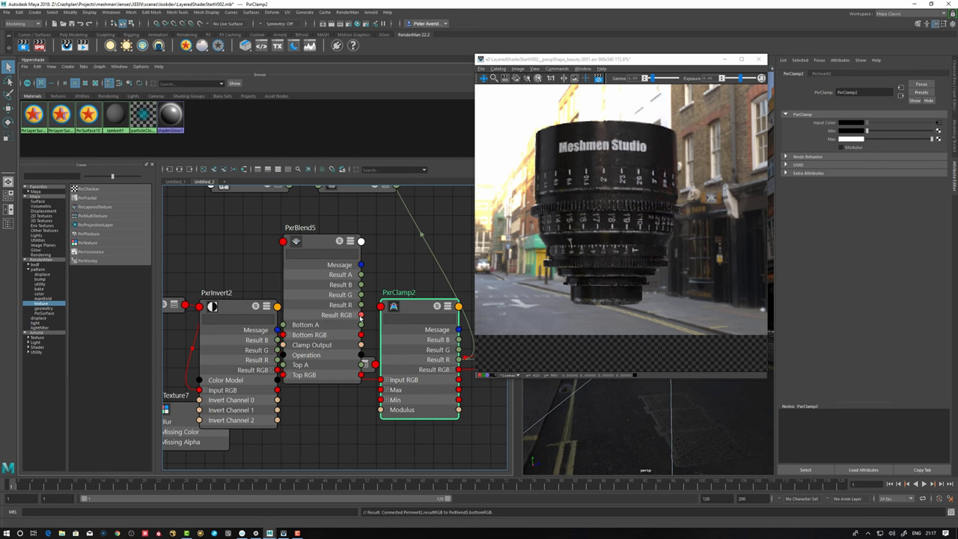
left_click_drag(384, 392, 386, 382)
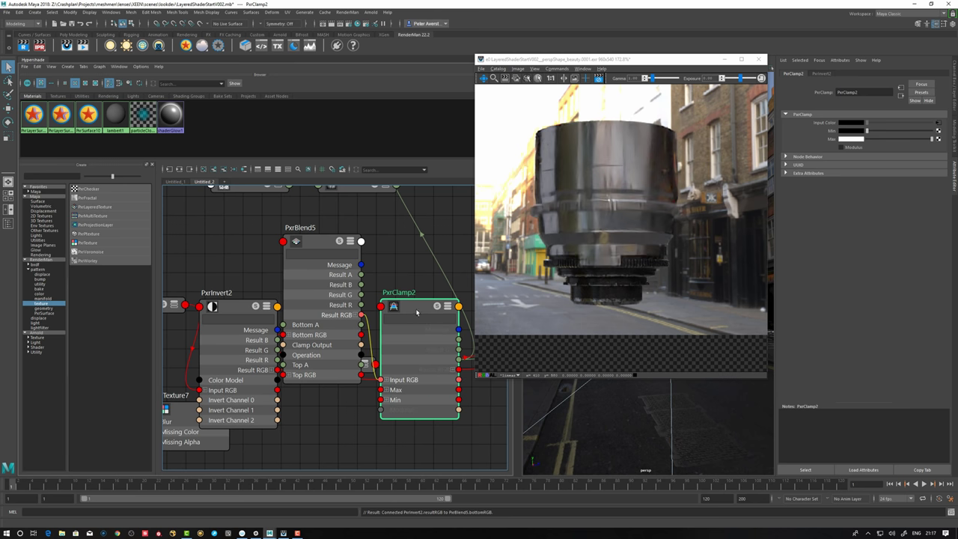
Collapse the clamp, blend and invert nodes and move PxrExposure2 and PxrInvert2 back to leave room before PxrBlend5.
left_click_drag(414, 307, 422, 291)
key("1")
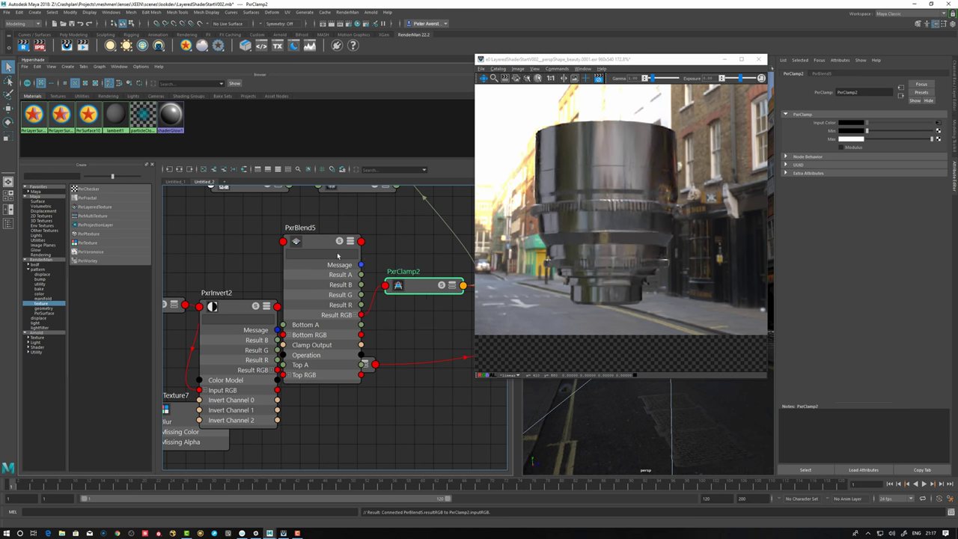
left_click(284, 301)
key("1")
left_click(247, 305)
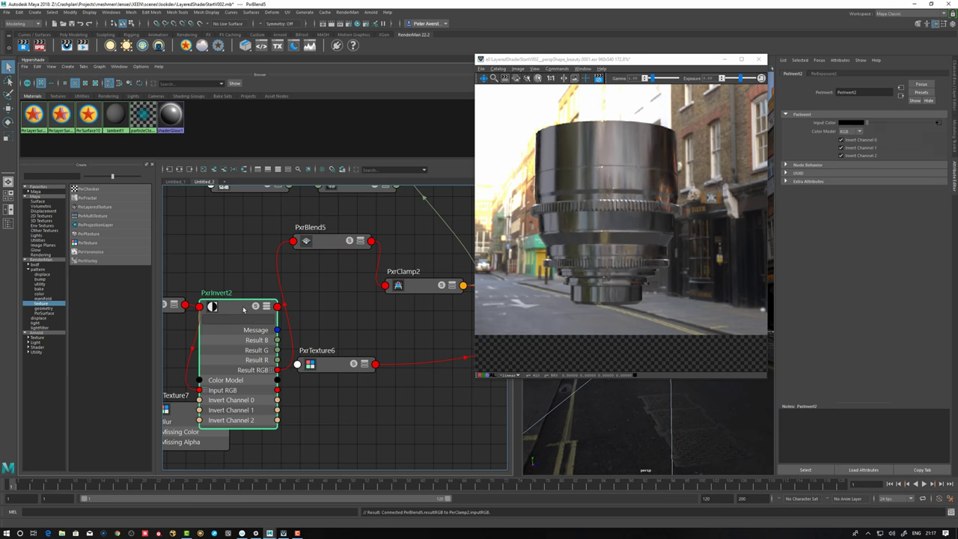
key("1")
middle_click_drag(254, 300, 394, 294, "alt")
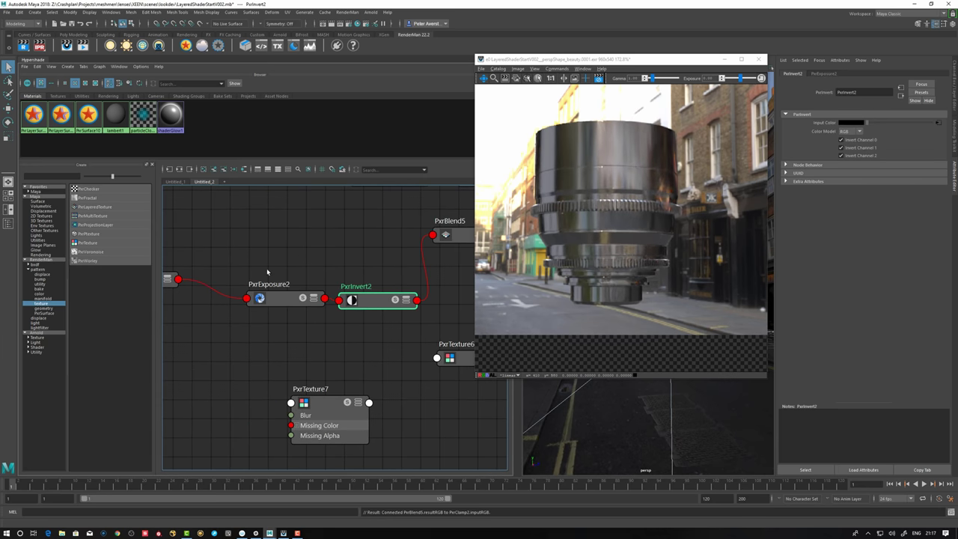
scroll(268, 272, "down", 2)
left_click_drag(184, 251, 273, 285)
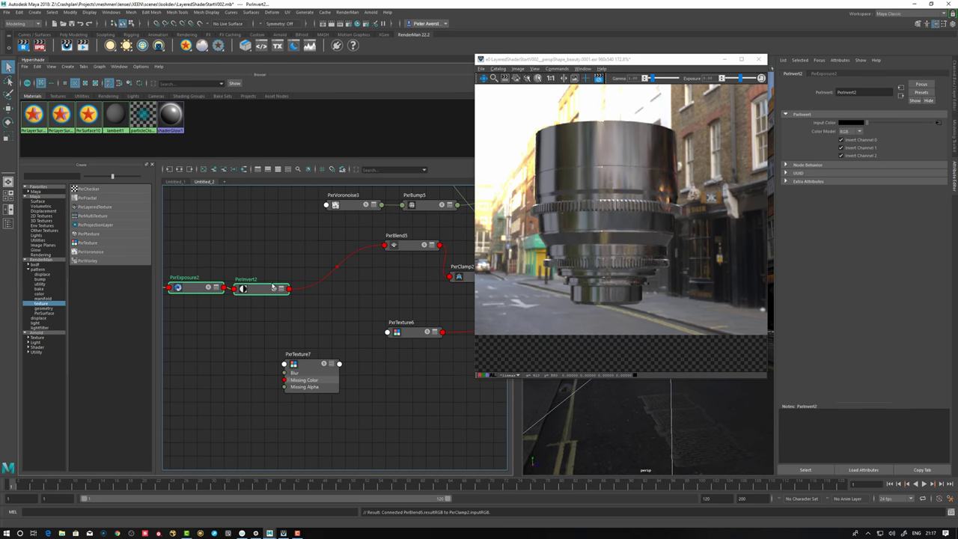
Place PxrBlend5 in line between PxrInvert2 and PxrClamp2 and set its Top Alpha to 0.000.
left_click(341, 264)
left_click_drag(410, 247, 363, 277)
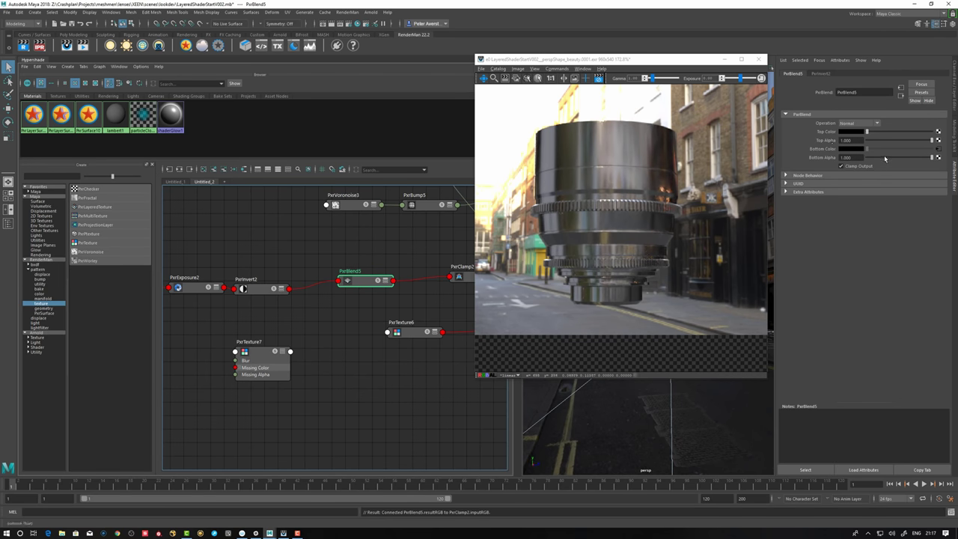
left_click_drag(914, 144, 866, 141)
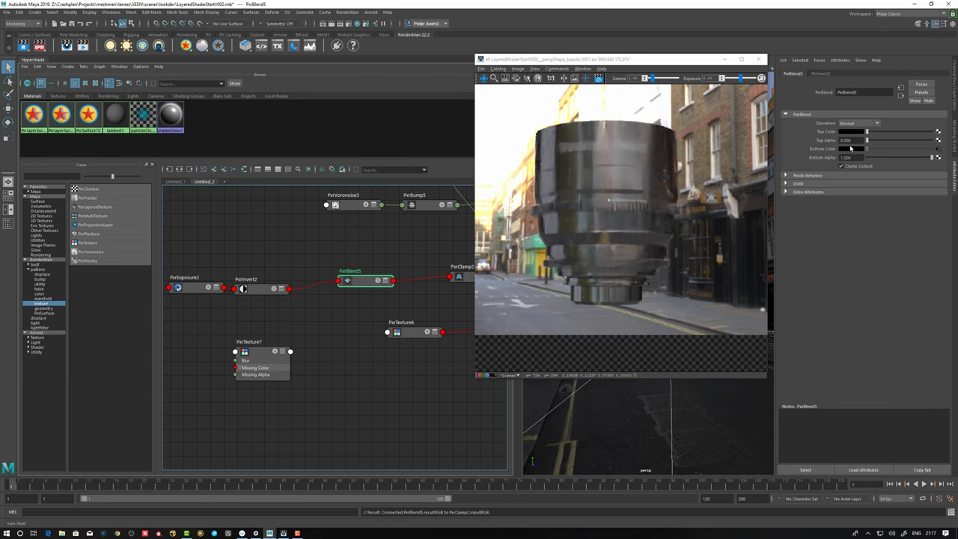
Expand PxrTexture7 and PxrBlend5 and connect the texture's Result RGB to the blend's Top RGB.
left_click_drag(264, 356, 255, 360)
key("3")
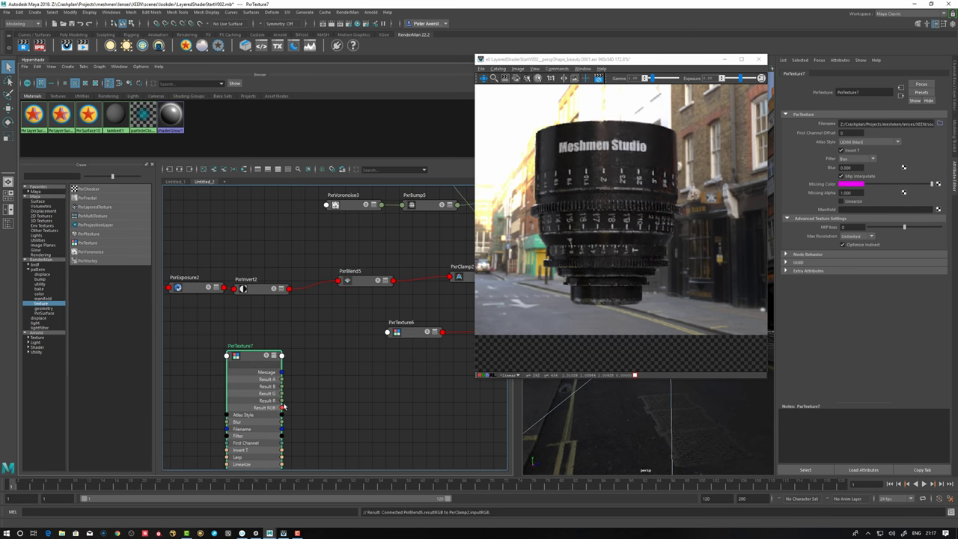
left_click_drag(281, 408, 326, 378)
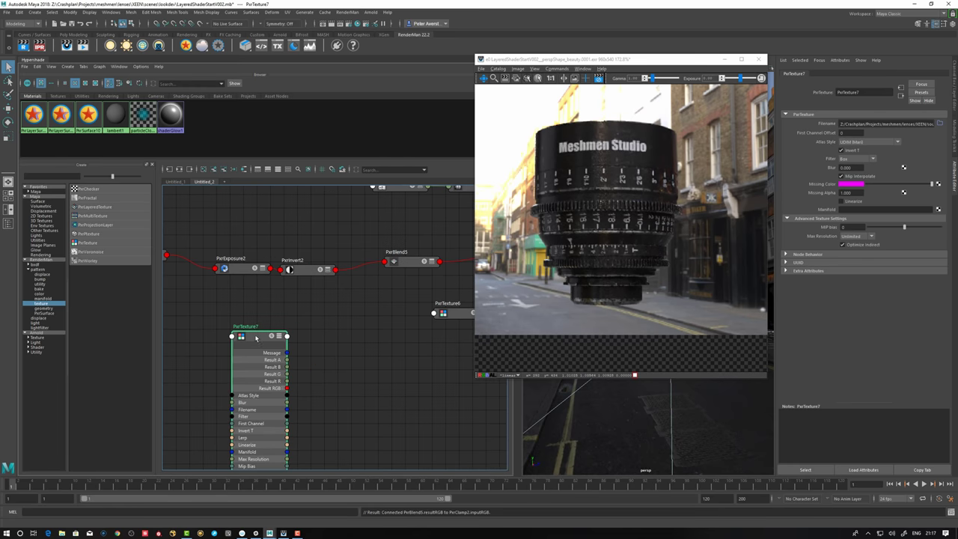
left_click_drag(256, 337, 250, 336)
left_click(355, 371)
key("Tab")
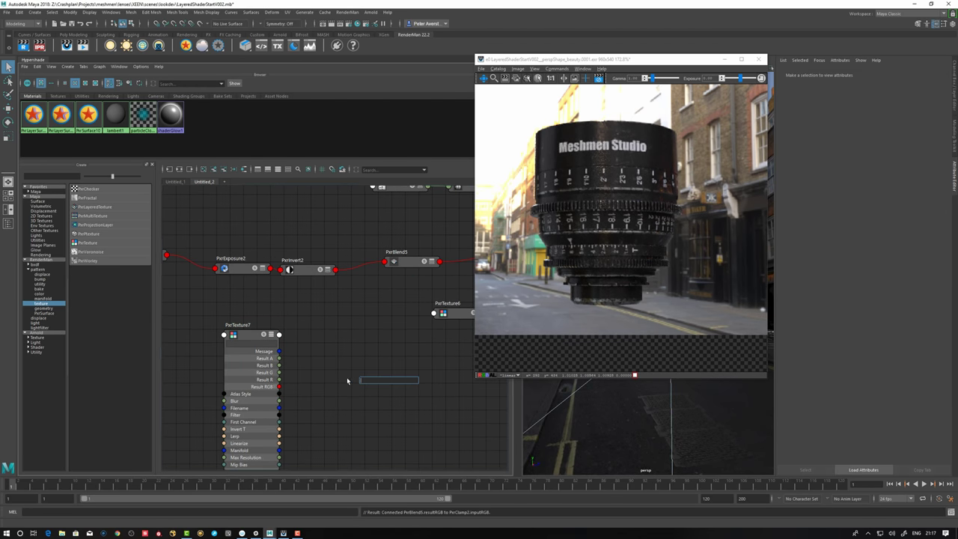
left_click_drag(279, 386, 357, 318)
left_click(413, 265)
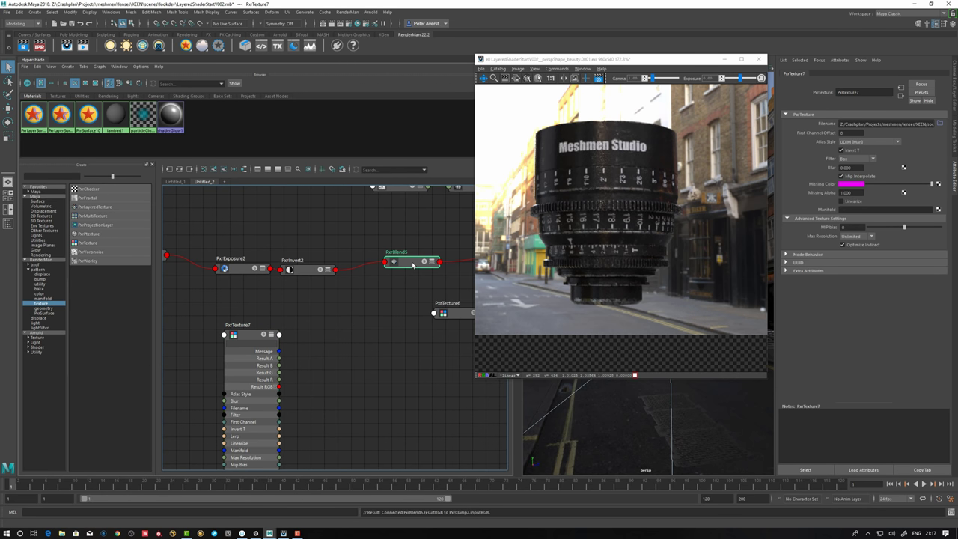
key("3")
left_click_drag(279, 386, 380, 366)
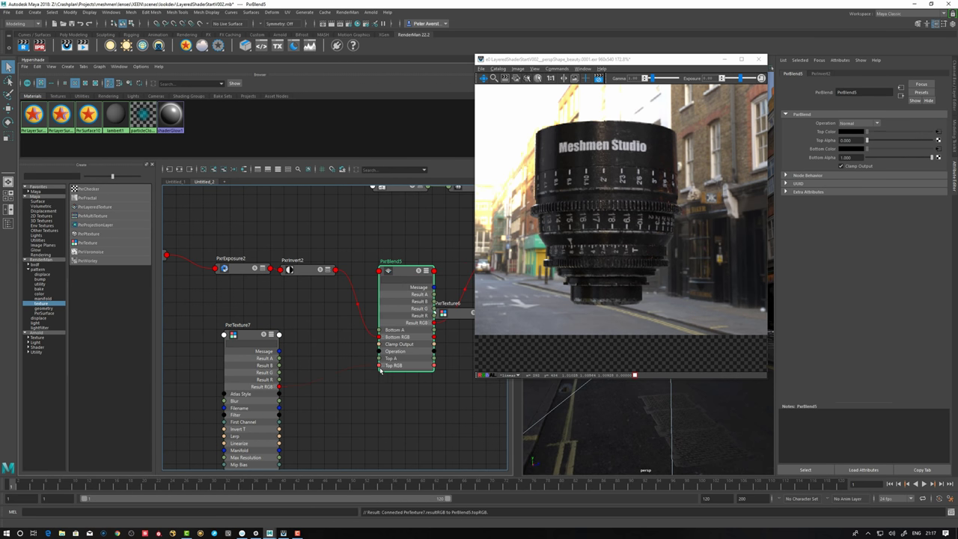
Create a PxrToFloat node beside PxrTexture7 and connect the texture's Result RGB to its Input.
left_click(303, 348)
key("Tab")
type("pxrgr")
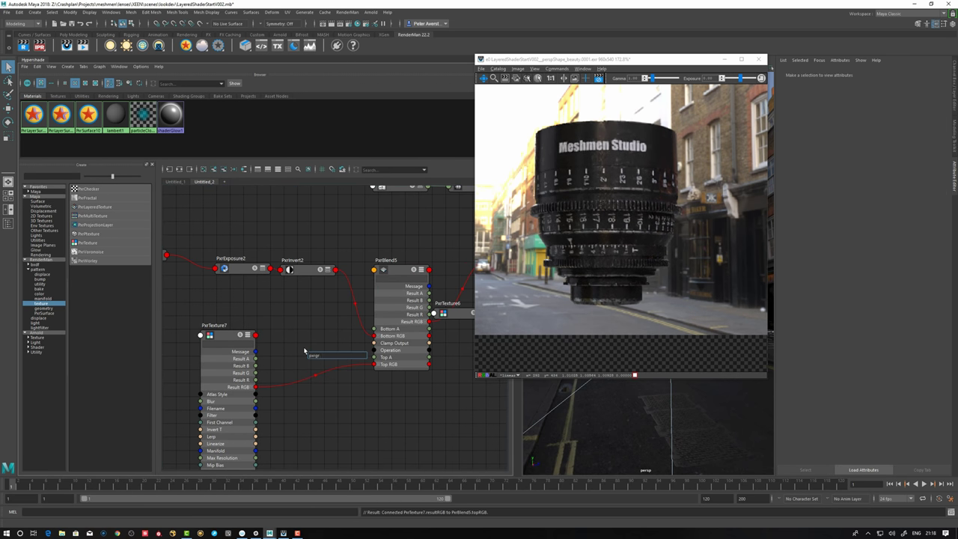
key("Return")
left_click_drag(383, 423, 357, 424)
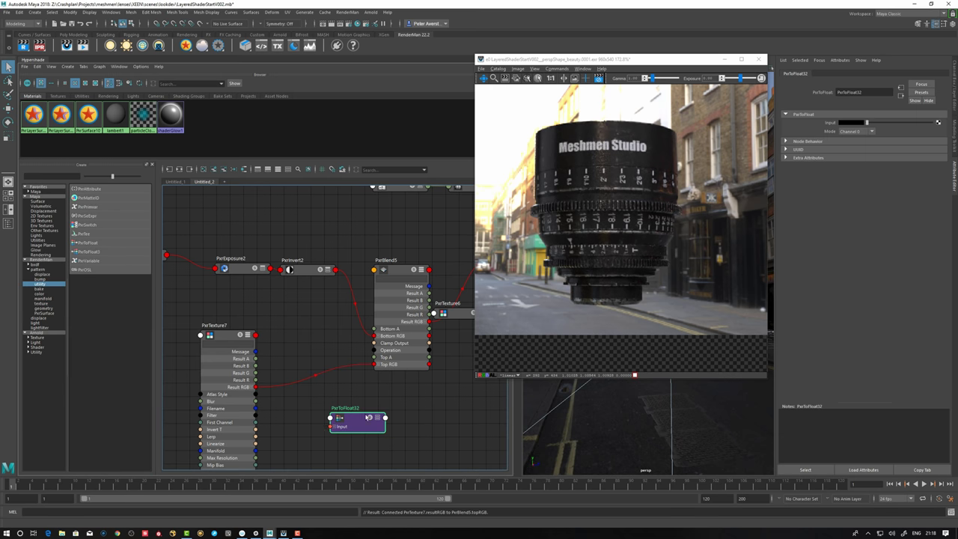
left_click_drag(256, 387, 310, 427)
left_click(375, 427)
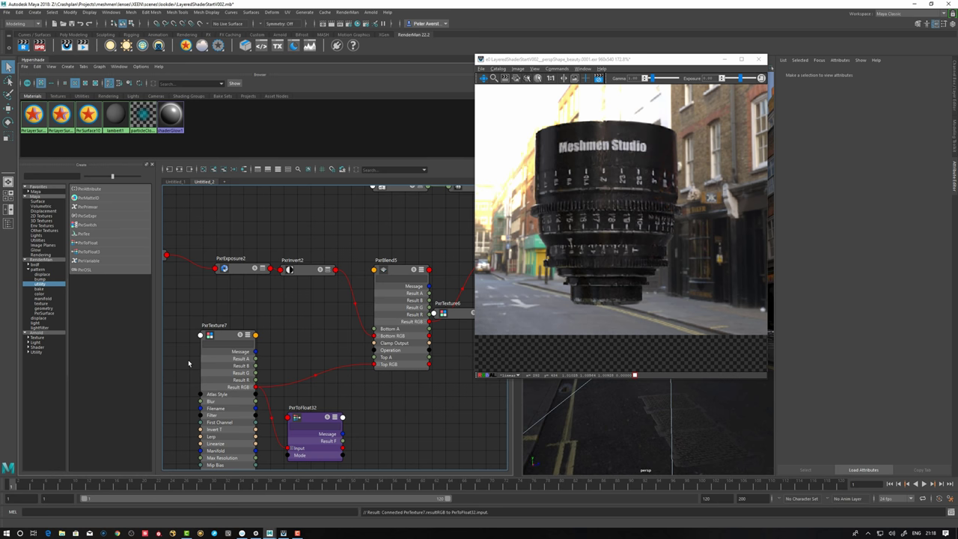
Add a PxrToFloat3 node fed by the PxrToFloat's Result F and set the PxrToFloat mode to Luminance.
left_click(85, 253)
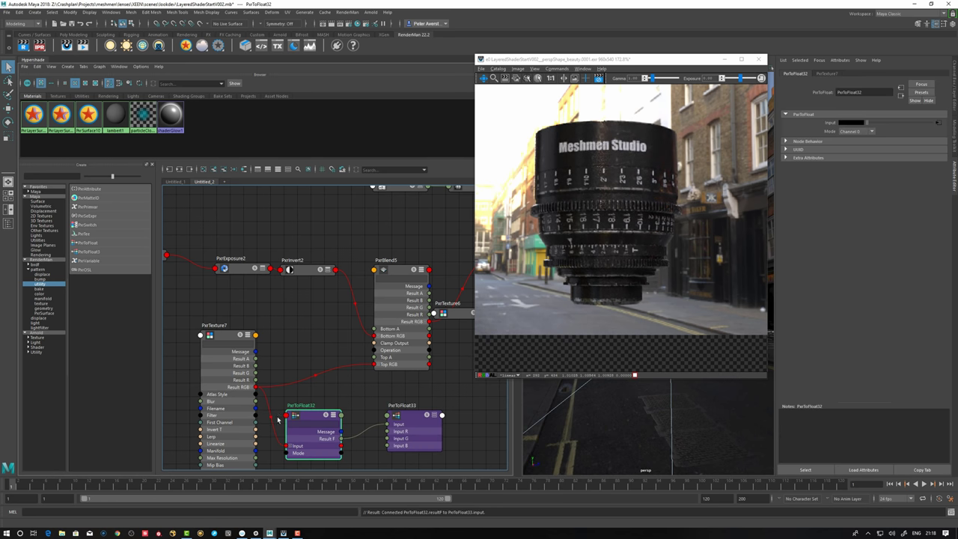
left_click(858, 132)
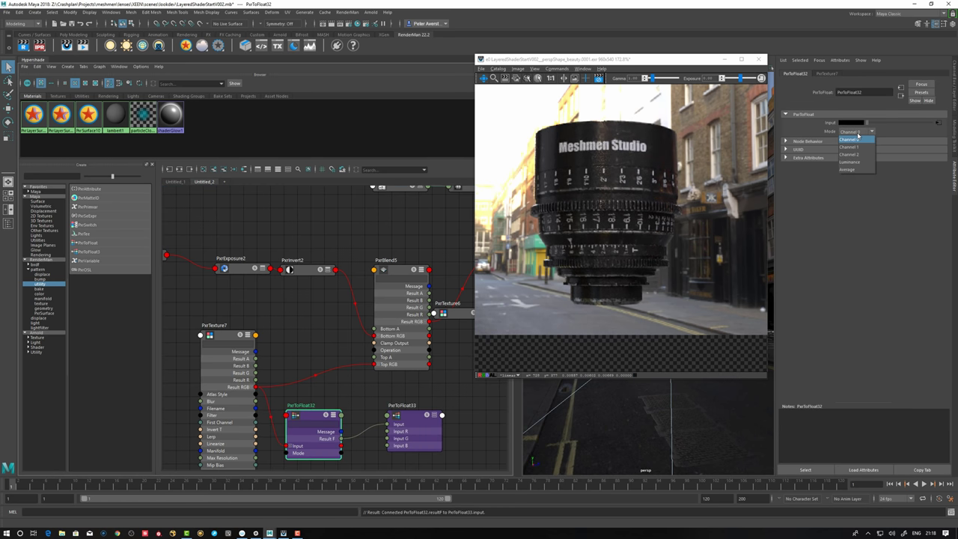
left_click(851, 161)
Connect the PxrToFloat3's Result RGB to PxrBlend5's Top RGB and set the blend's Top Alpha to 1.000.
left_click_drag(442, 415, 380, 365)
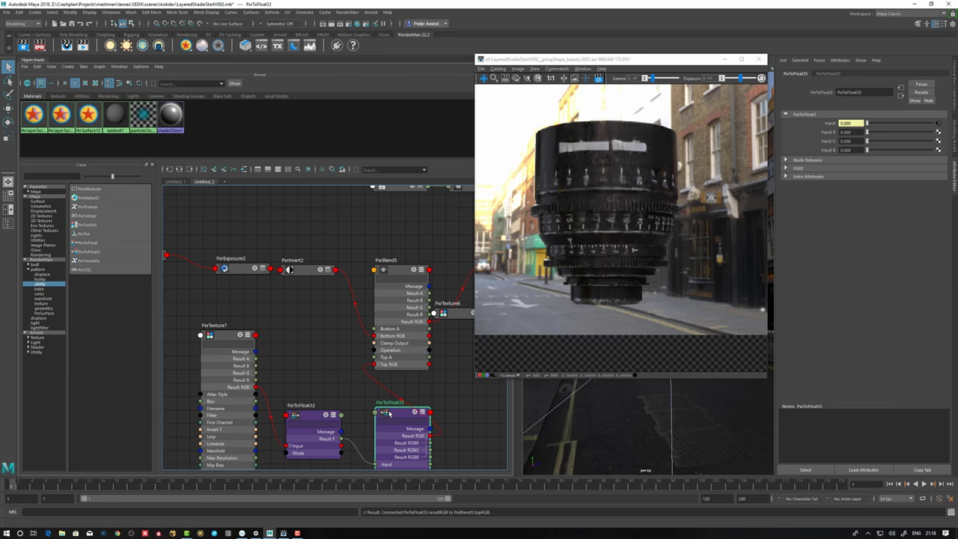
left_click(406, 268)
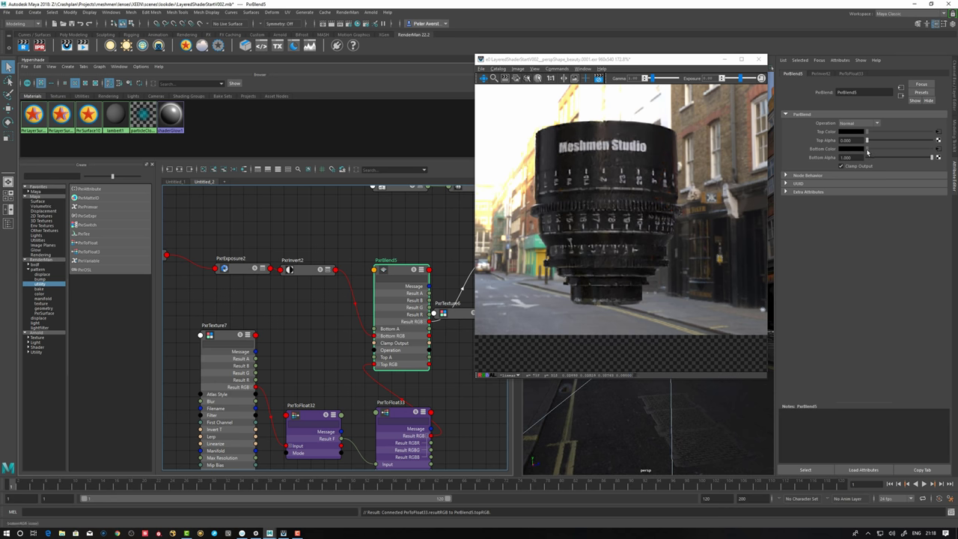
left_click_drag(868, 141, 933, 140)
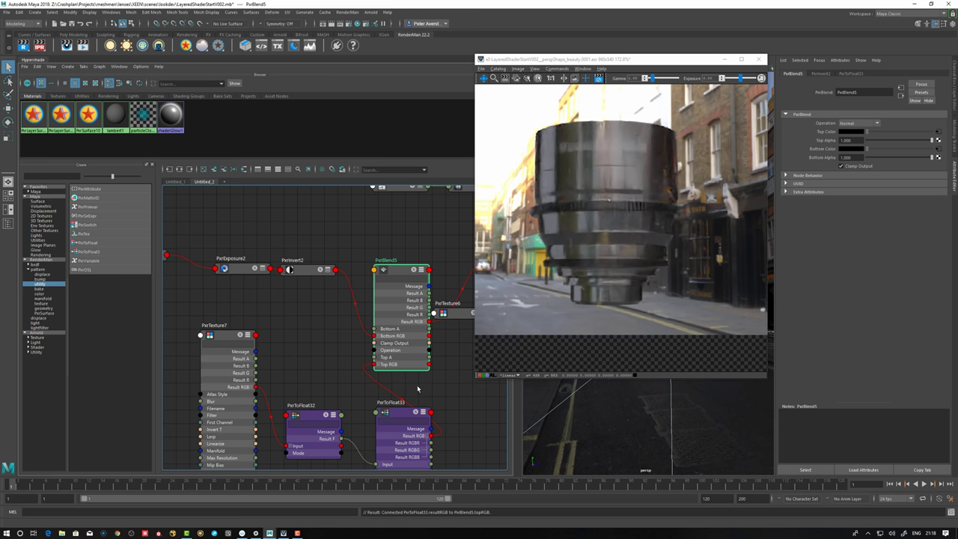
Solo the PxrToFloat3 node to inspect the converted texture mask on the lens in the render.
left_click(416, 412)
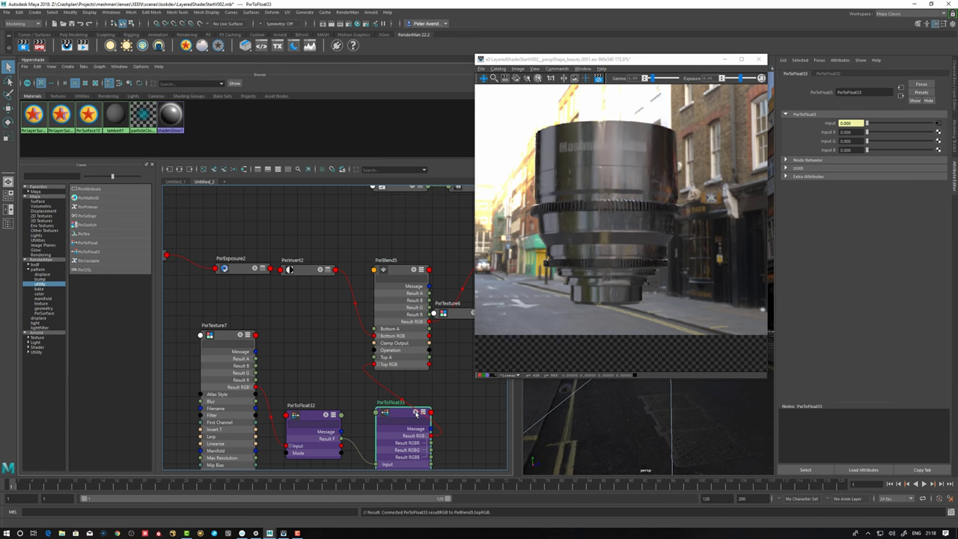
left_click_drag(416, 412, 399, 418)
scroll(283, 378, "down", 2)
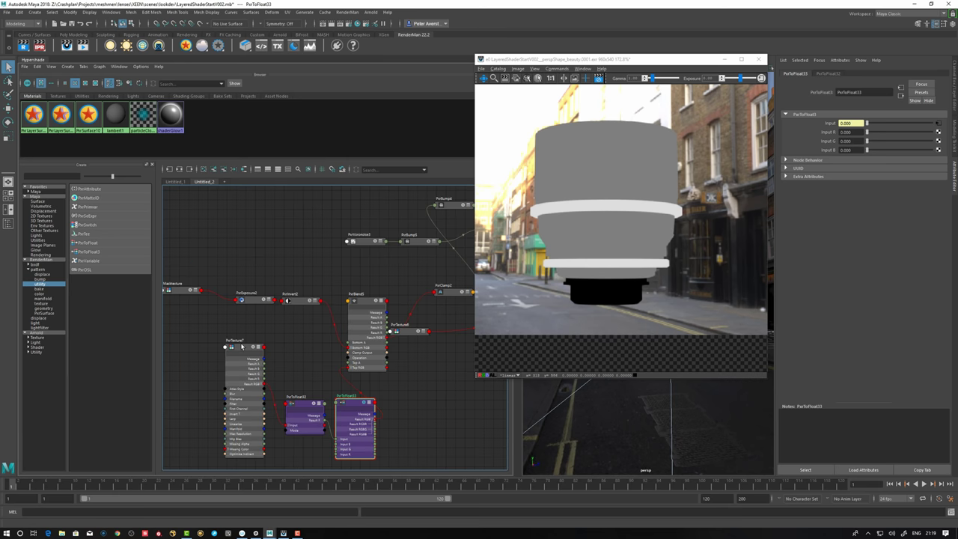
Collapse PxrTexture7 and the two float conversion nodes and line them up in a compact row before PxrBlend5.
left_click_drag(241, 346, 190, 357)
left_click_drag(299, 402, 247, 380)
left_click_drag(341, 404, 288, 389)
left_click(315, 388)
left_click(266, 381)
left_click(206, 358)
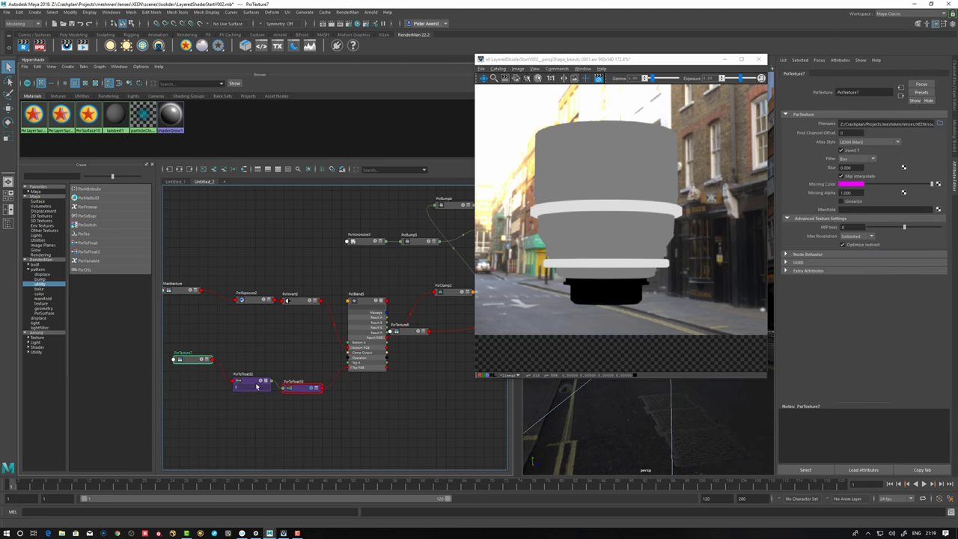
left_click(256, 387)
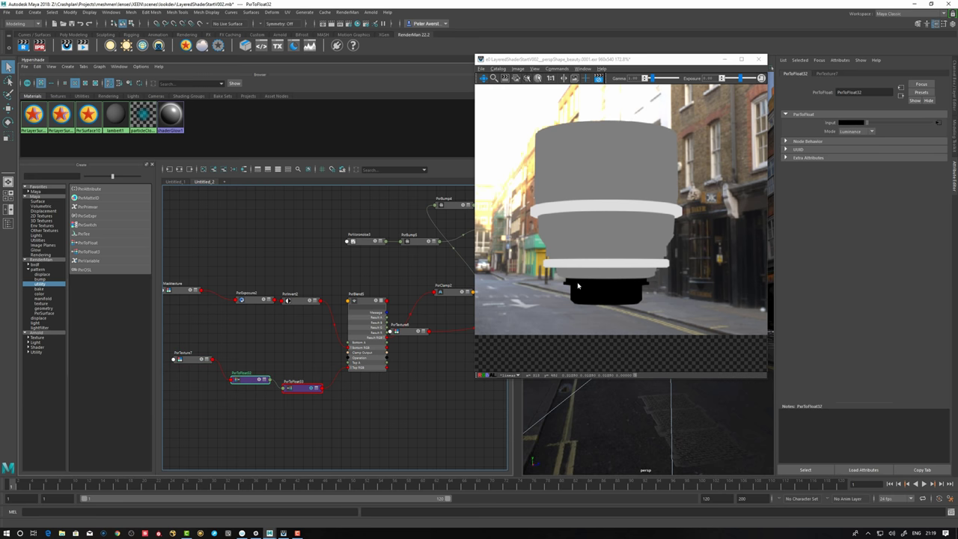
left_click_drag(302, 388, 303, 381)
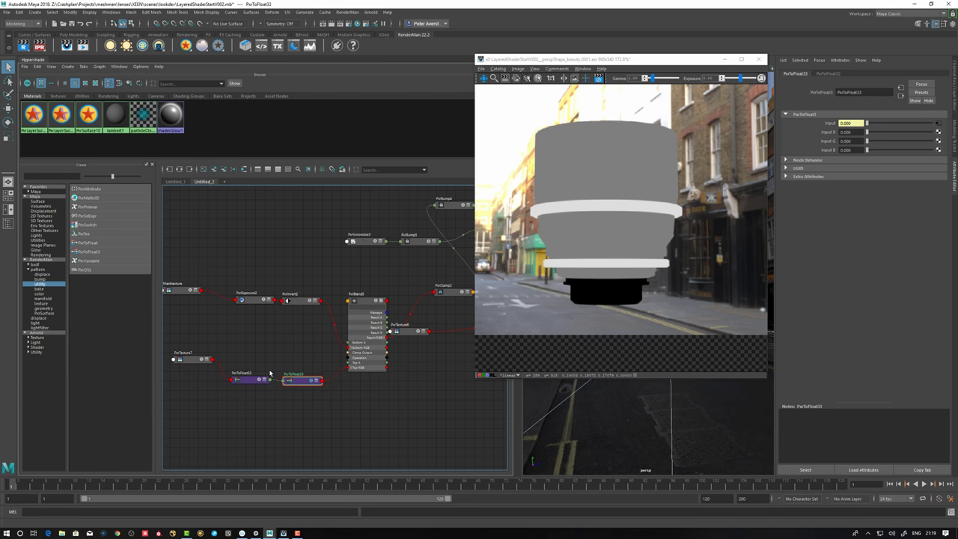
Shift the PxrTexture7, PxrToFloat and PxrToFloat3 chain farther away from PxrBlend5 to make room for another node.
left_click_drag(191, 339, 240, 390)
left_click(249, 400)
left_click(250, 406)
left_click(239, 392)
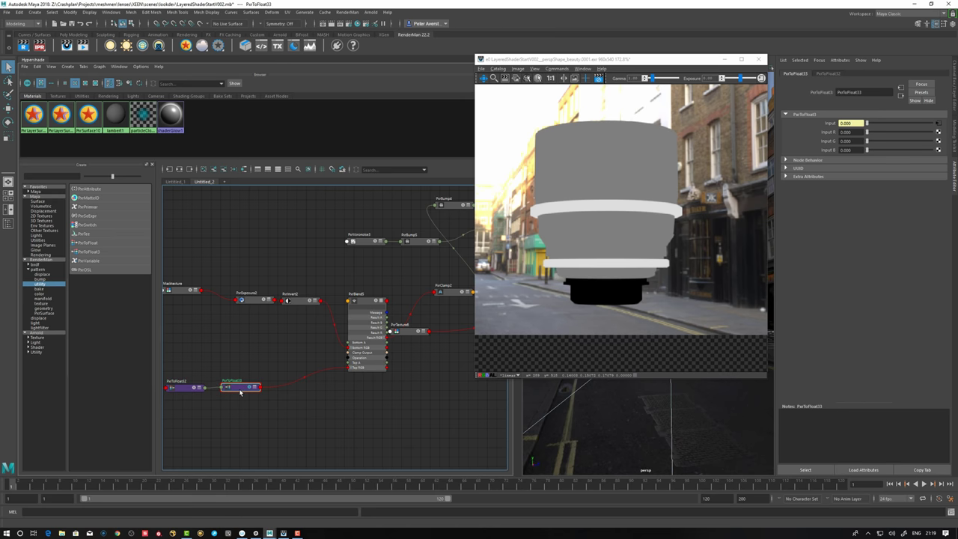
Add a PxrRemap node, connect the PxrToFloat3's Result RGB to its Input RGB and expand it to show all connections.
key("Tab")
type("pxrrem")
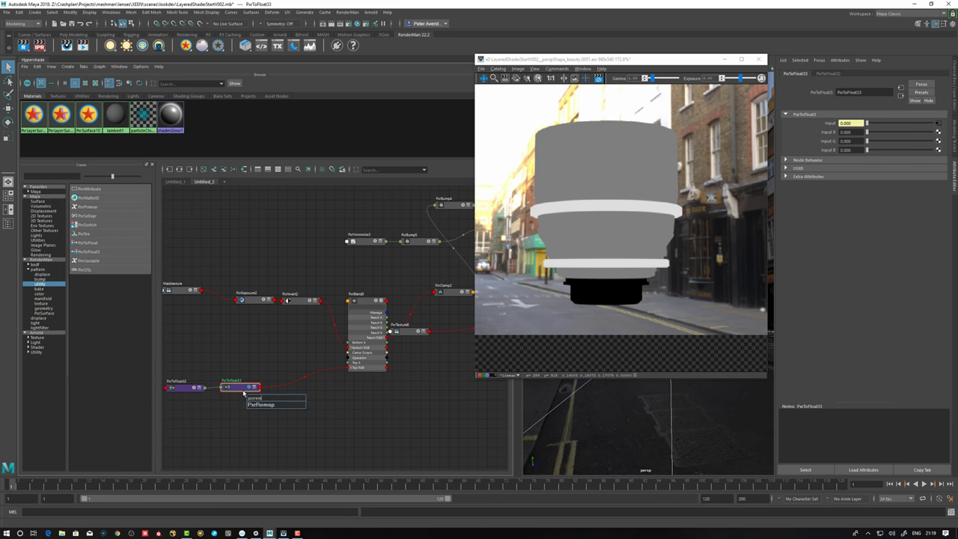
key("Return")
scroll(294, 404, "up", 2)
left_click(236, 383)
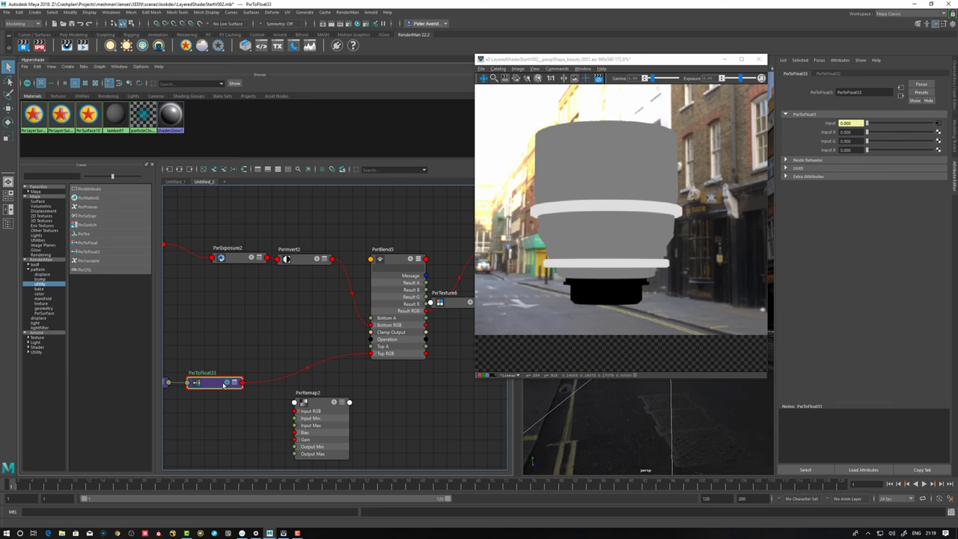
key("3")
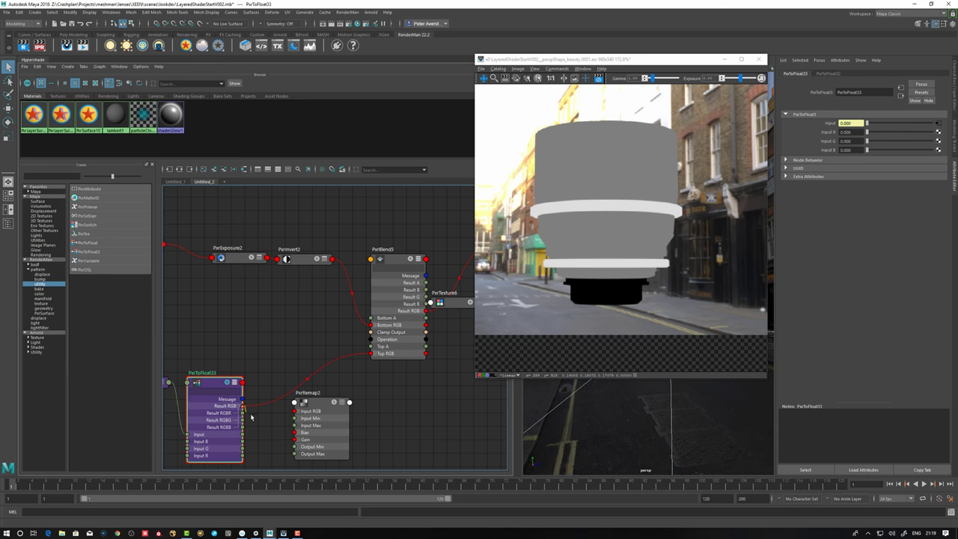
left_click_drag(243, 406, 318, 408)
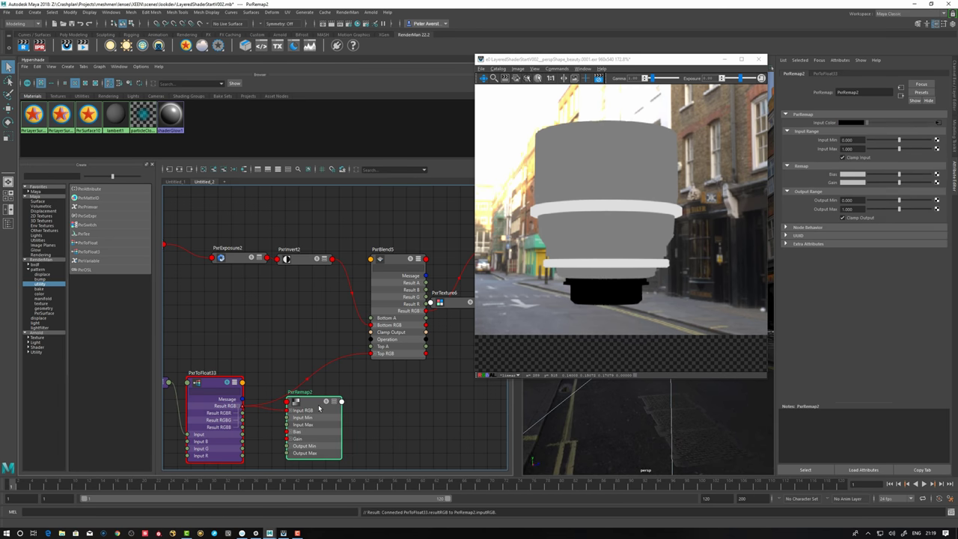
key("3")
left_click(370, 386)
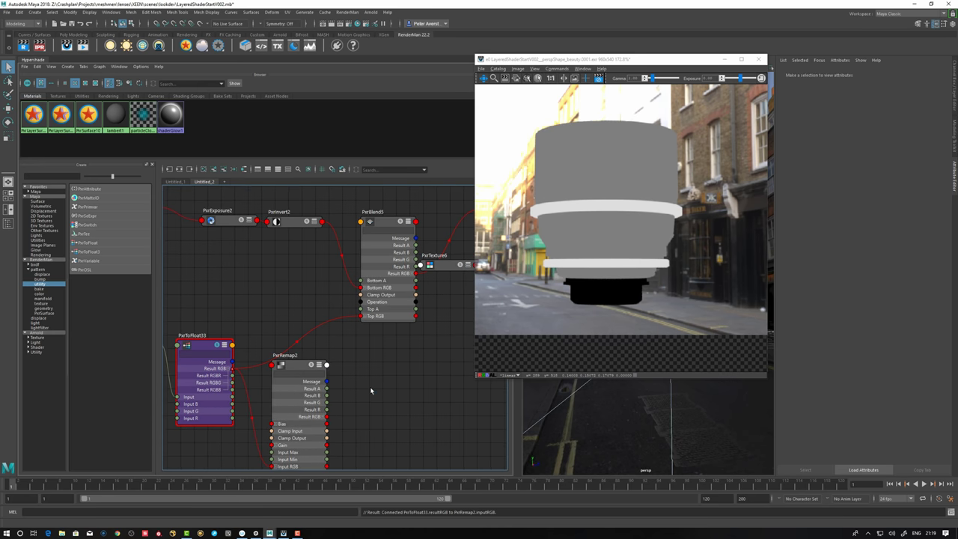
Add a PxrClamp node fed by the PxrRemap's Result RGB and connect its Result RGB to PxrBlend5's Top RGB.
key("Tab")
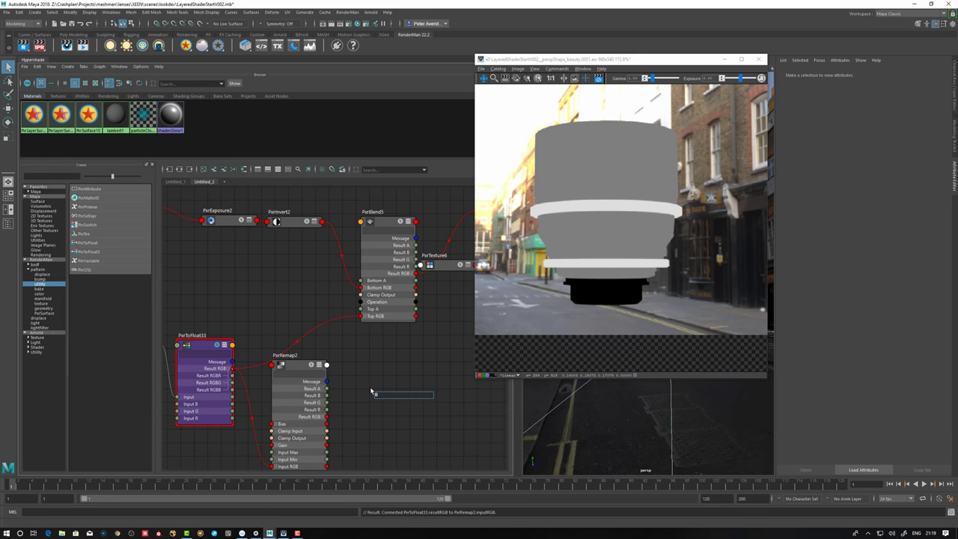
type("pxr")
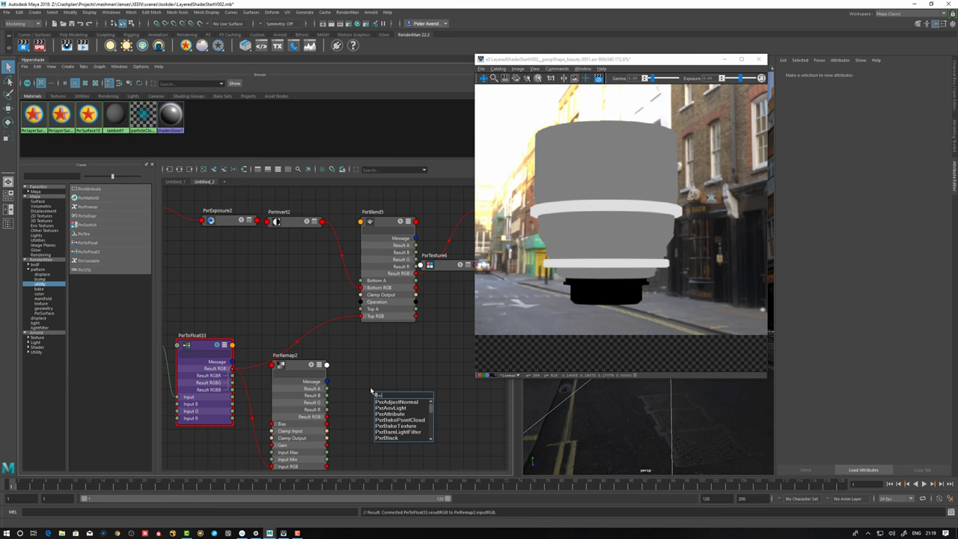
type("c")
key("Down")
key("Down")
key("Return")
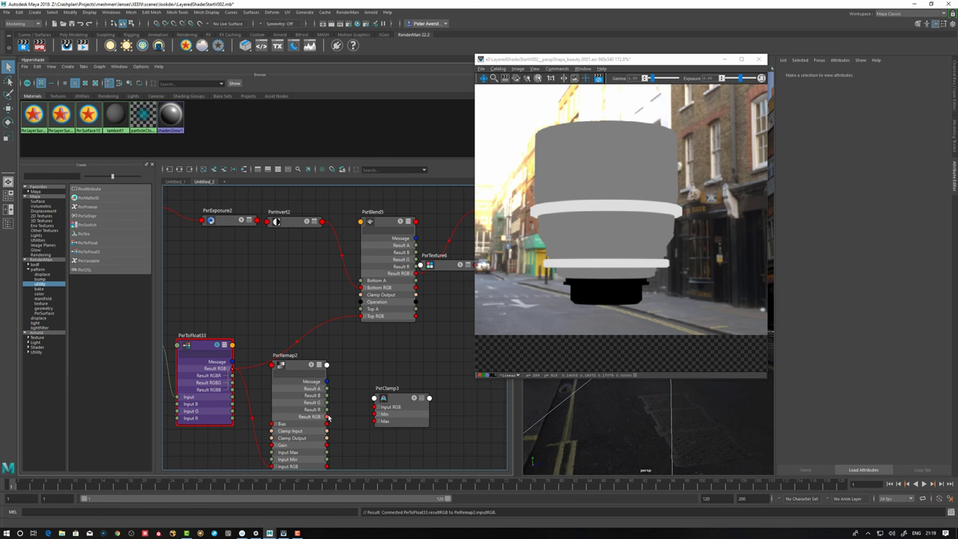
left_click_drag(327, 417, 379, 407)
left_click_drag(403, 403, 389, 407)
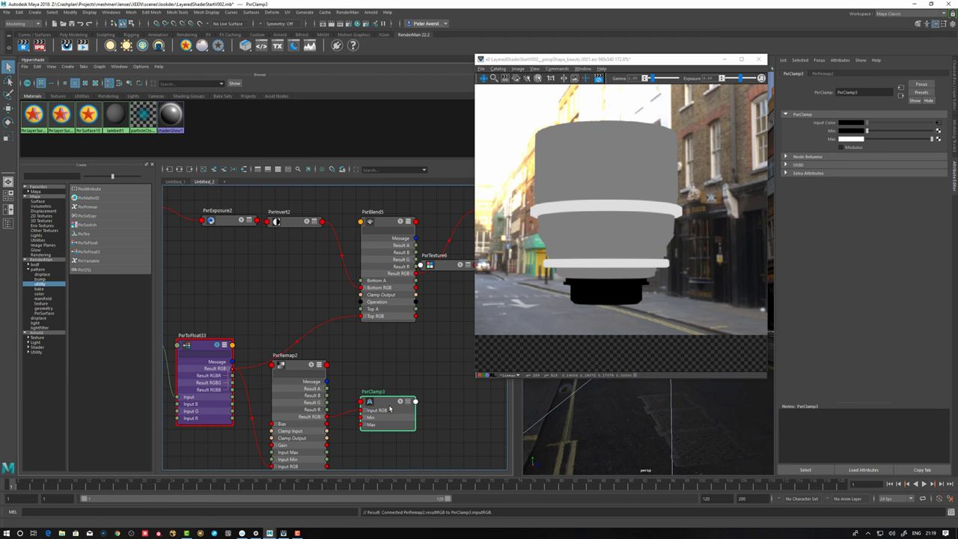
key("3")
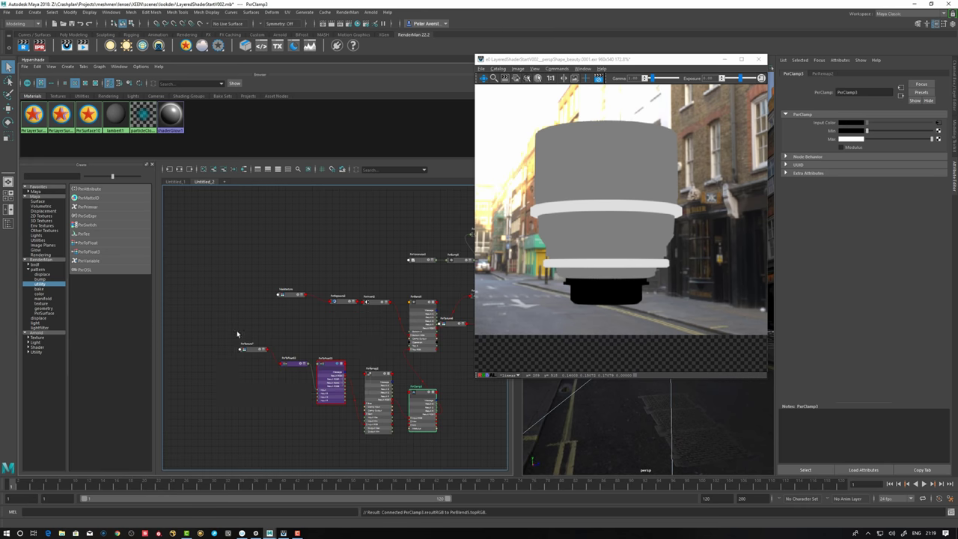
Collapse the float conversion, remap and clamp nodes and line up the texture chain in a compact row before PxrBlend5.
left_click_drag(235, 332, 376, 400)
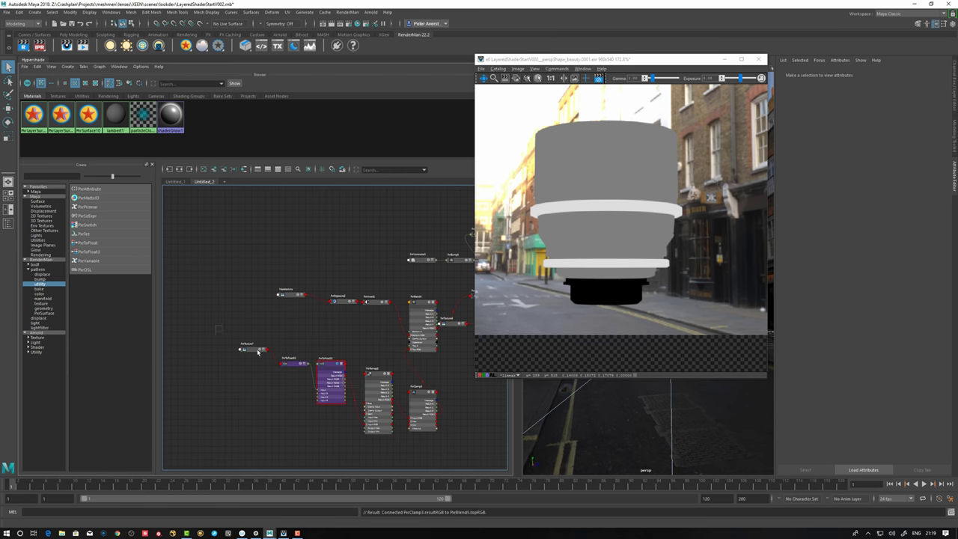
left_click_drag(217, 325, 253, 361)
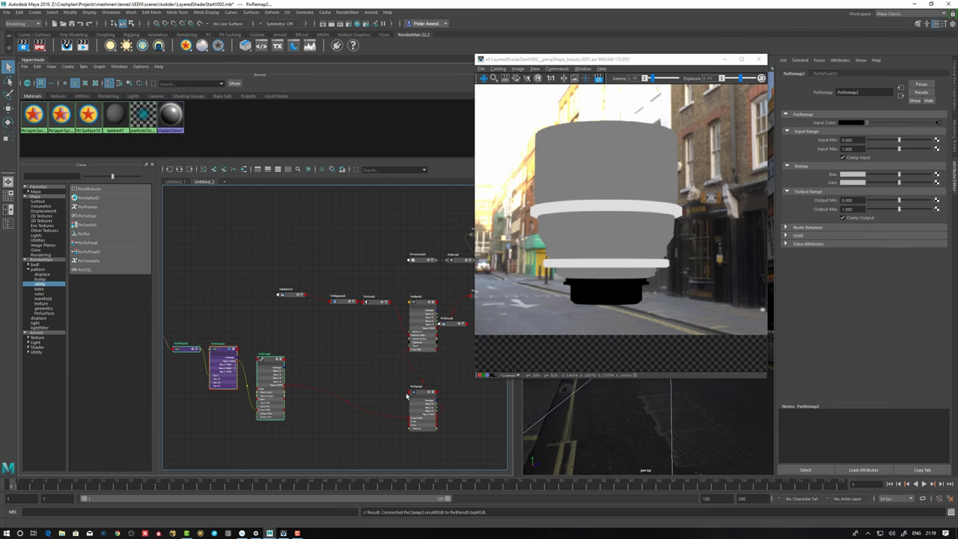
left_click_drag(419, 396, 375, 354)
key("1")
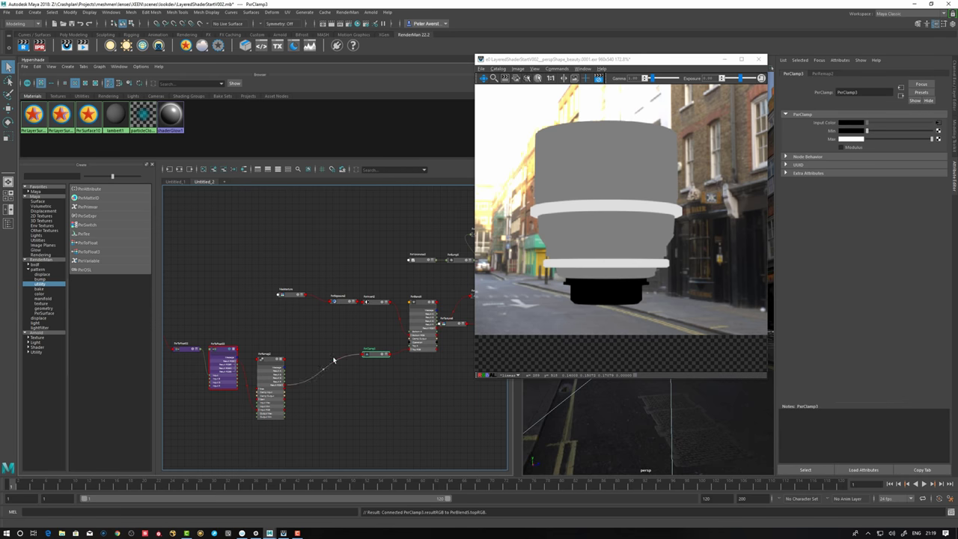
left_click_drag(268, 360, 325, 356)
key("1")
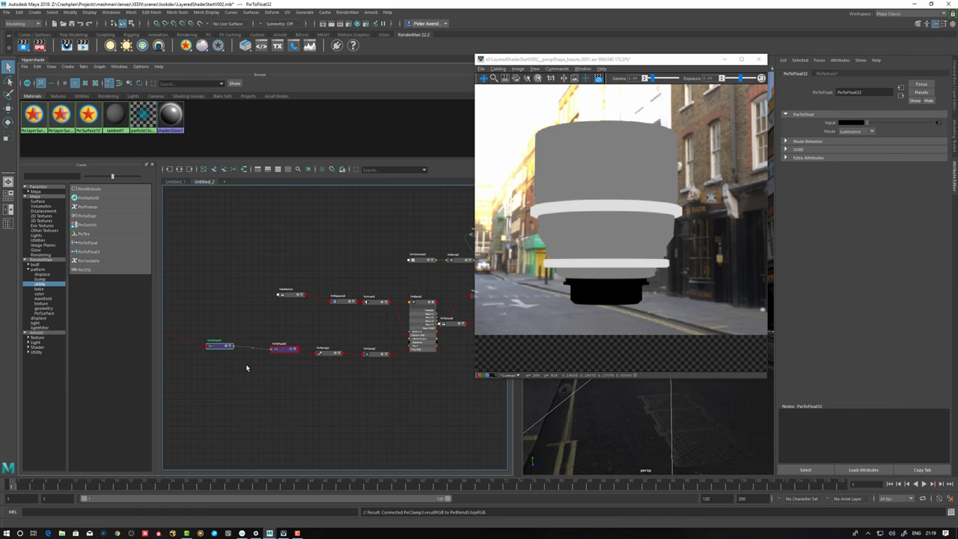
Set the PxrRemap's Input Max to 0.135 to brighten the texture mask, keeping Output Max at 1.000.
middle_click_drag(261, 368, 301, 363, "alt")
right_click_drag(308, 363, 352, 364, "alt")
middle_click_drag(413, 341, 339, 351, "alt")
left_click_drag(341, 343, 342, 339)
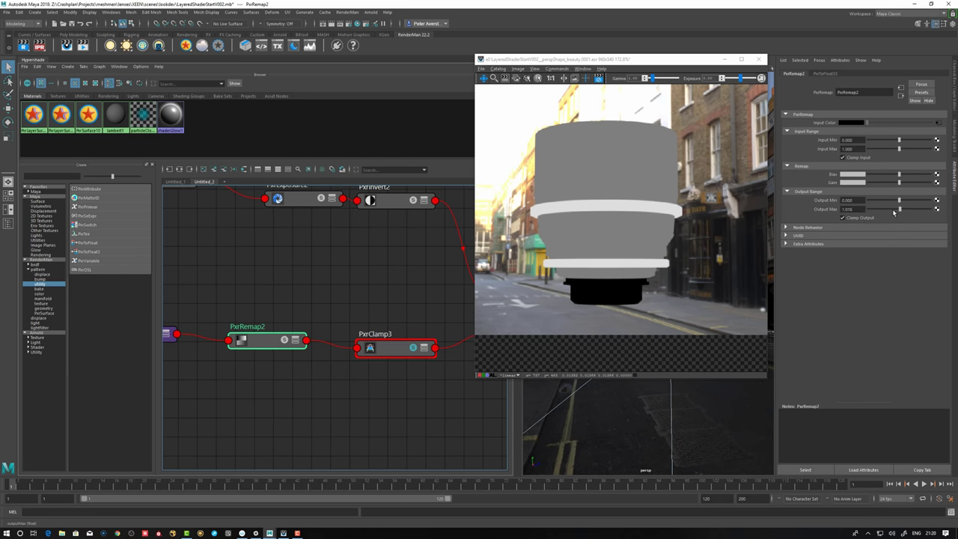
left_click_drag(893, 212, 881, 212)
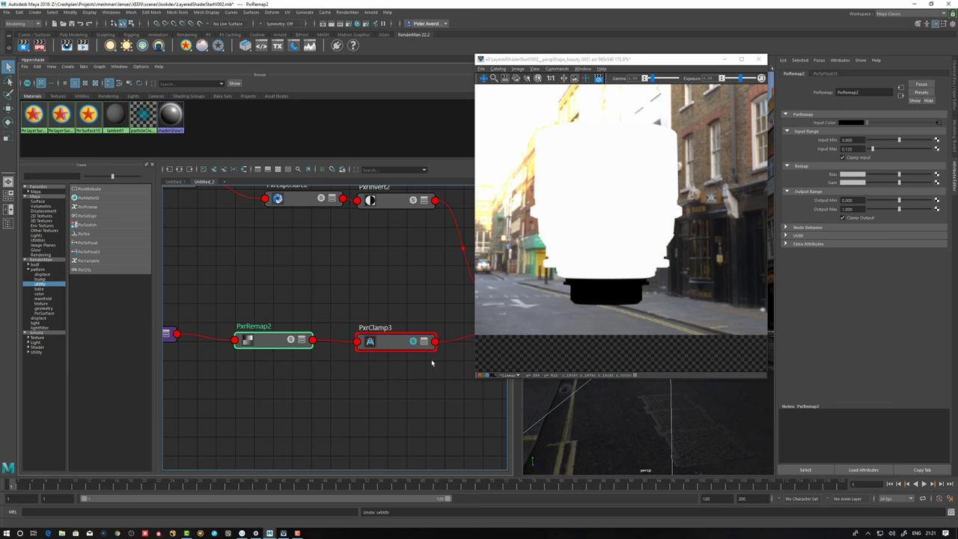
Solo PxrBlend5 in the render and try lowering its Top Alpha to compare the two masks.
left_click(389, 344)
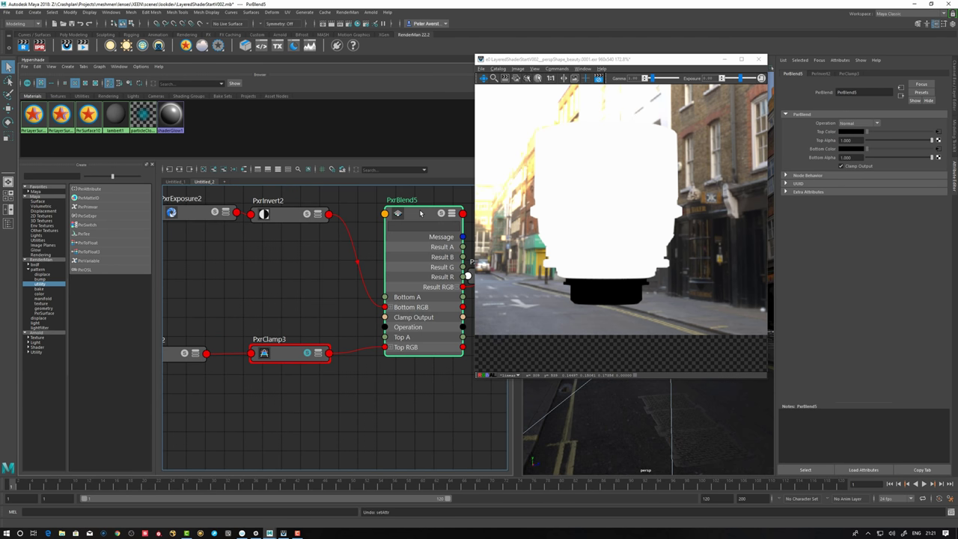
left_click_drag(420, 213, 413, 214)
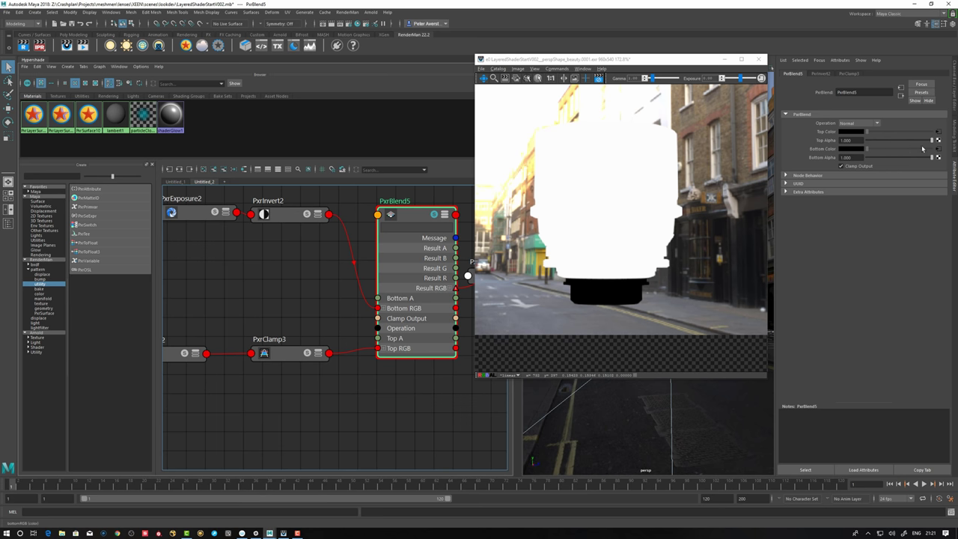
left_click_drag(932, 140, 865, 141)
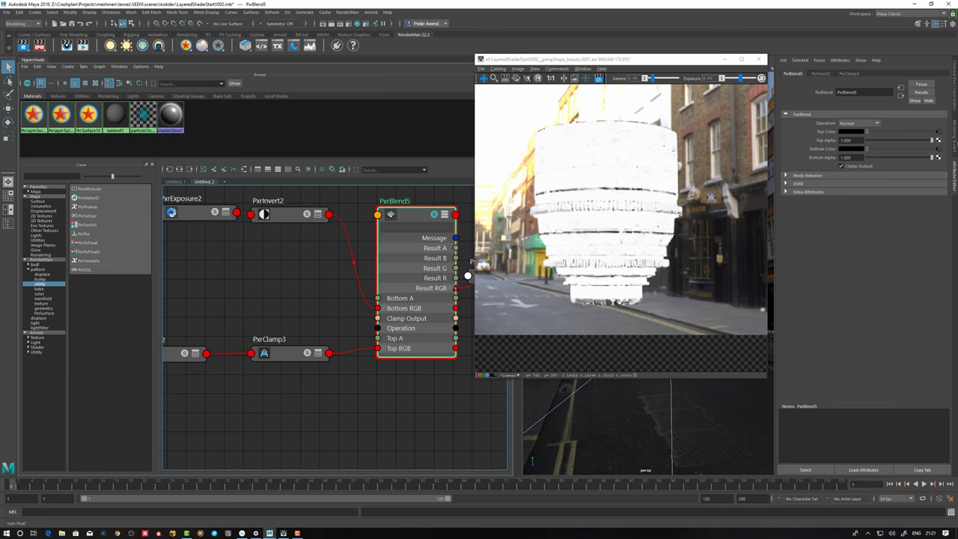
Set PxrBlend5's operation to Multiply and collapse the node.
left_click(858, 123)
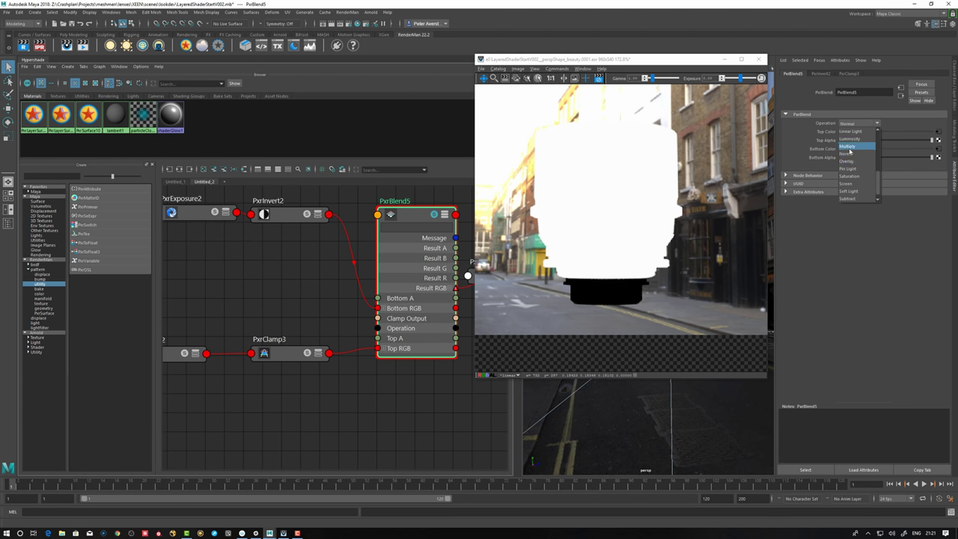
left_click(848, 147)
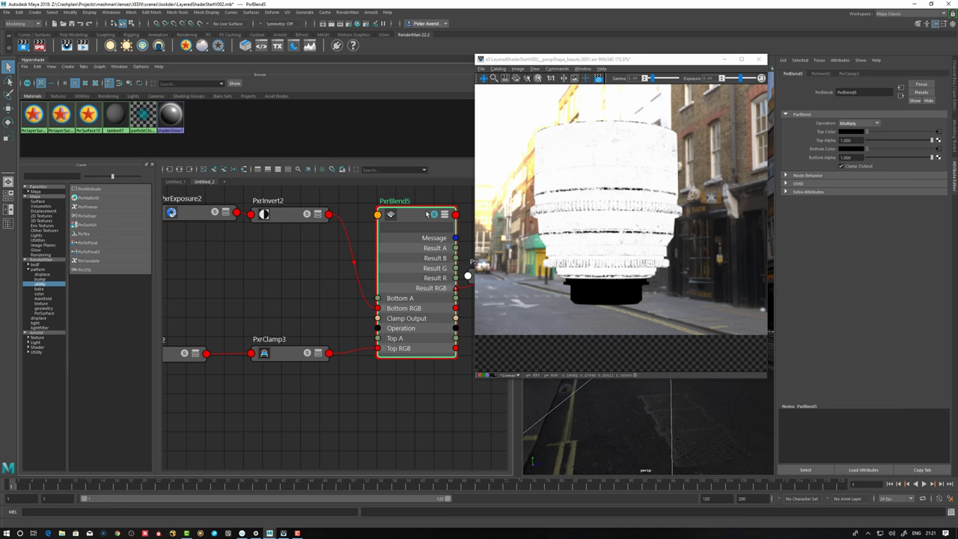
key("1")
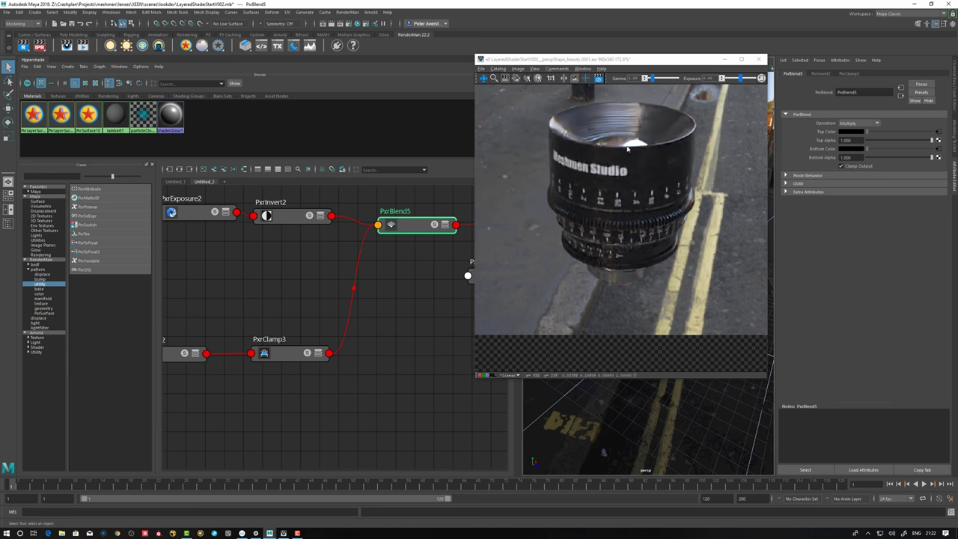
Assign a new PxrSurface material to the part inside the lens's front ring and open the material's Glass settings.
left_click_drag(559, 61, 676, 338)
right_click_drag(666, 263, 744, 314, "alt")
left_click(610, 271)
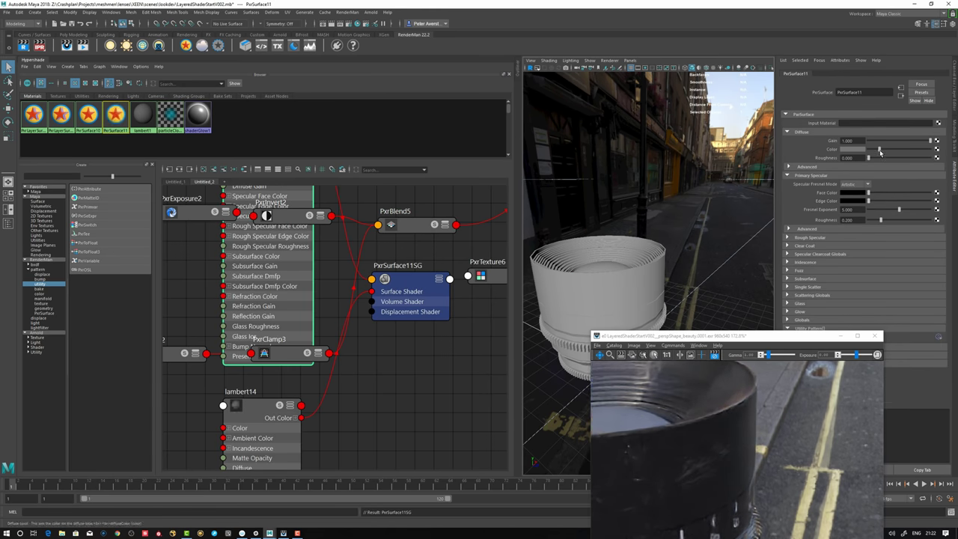
left_click(788, 303)
left_click_drag(702, 289, 726, 223, "alt")
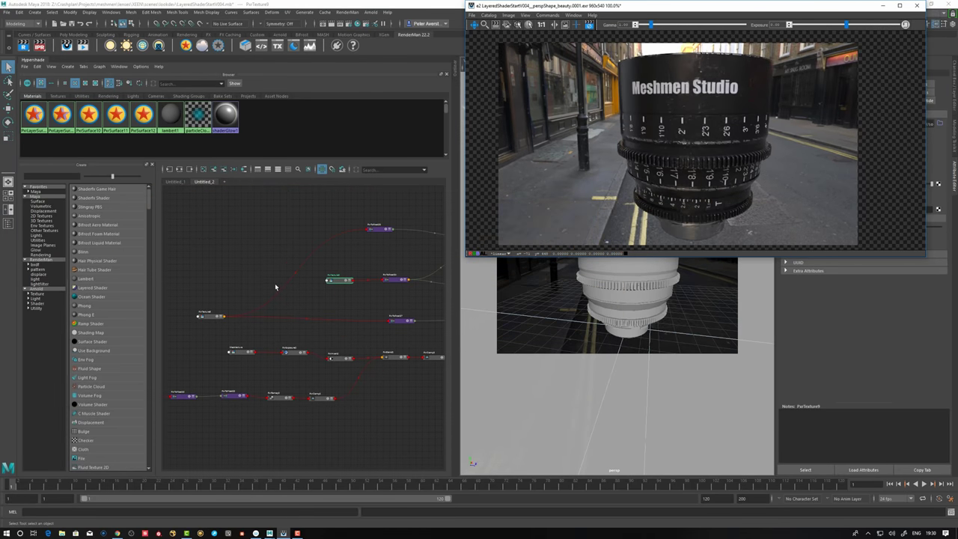
Solo PxrTexture8 and show its red channel on the lens in the render.
middle_click_drag(220, 304, 234, 295, "alt")
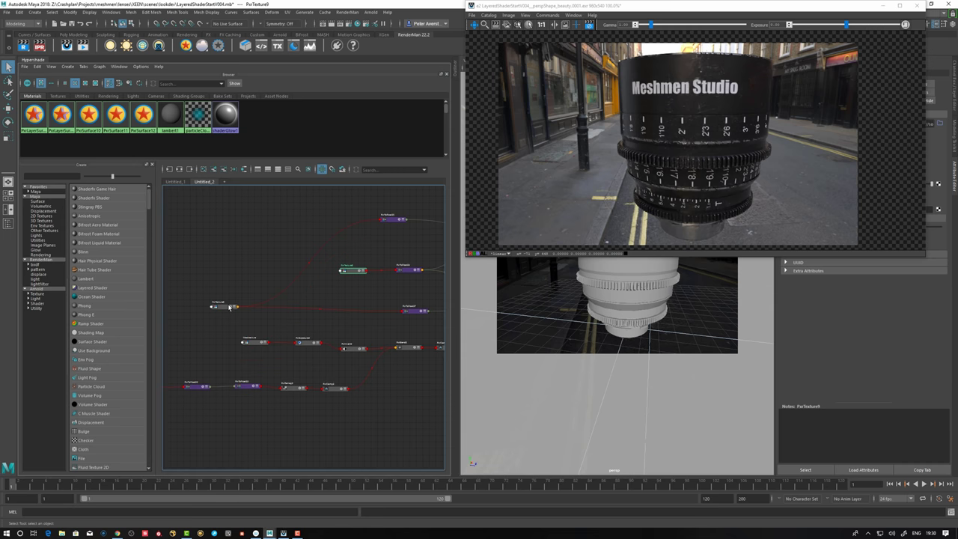
scroll(228, 310, "up", 4)
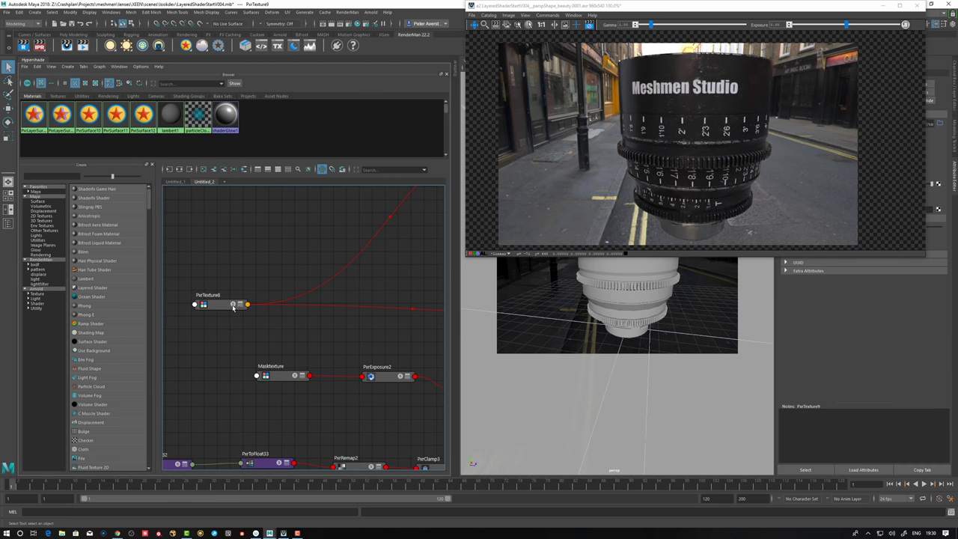
scroll(252, 285, "down", 4)
mouse_move(252, 289)
middle_mouse_down("alt")
mouse_move(239, 301)
mouse_move(235, 292)
middle_mouse_up("alt")
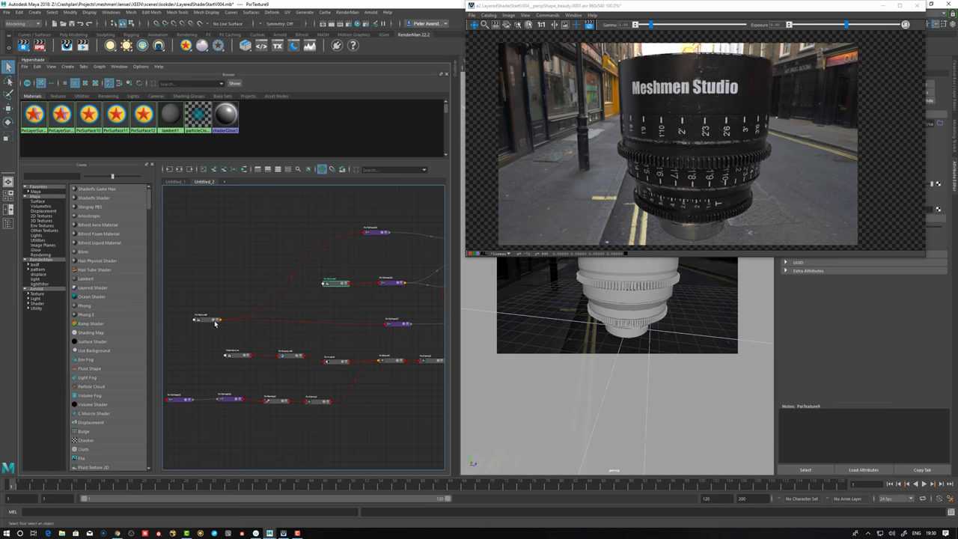
left_click(214, 322)
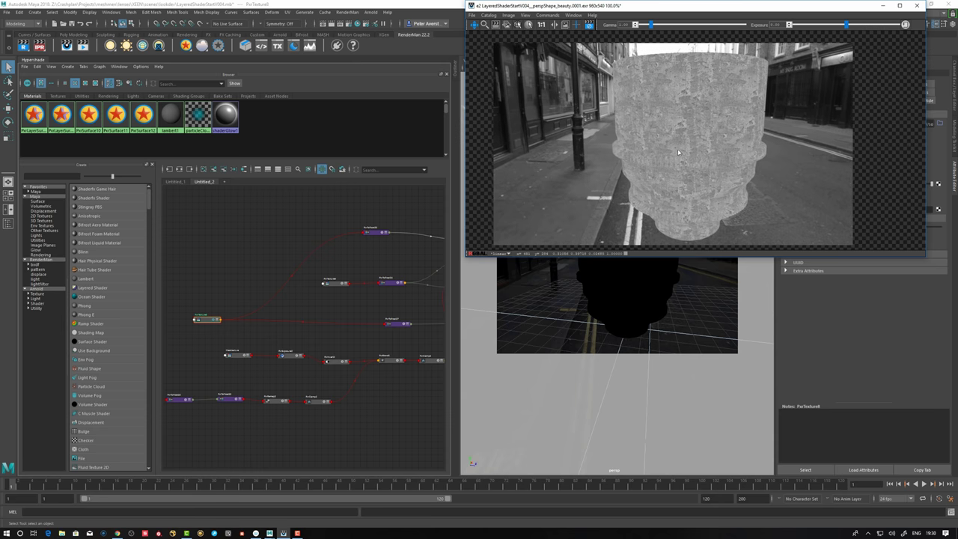
Examine the green and blue channels of the soloed PxrTexture8 across the lens in the render.
scroll(677, 153, "up", 3)
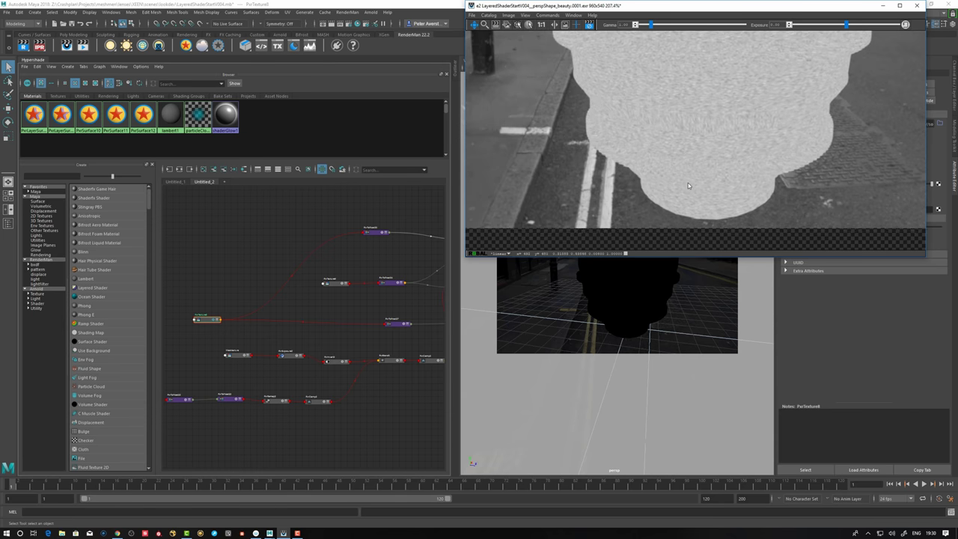
scroll(693, 180, "down", 3)
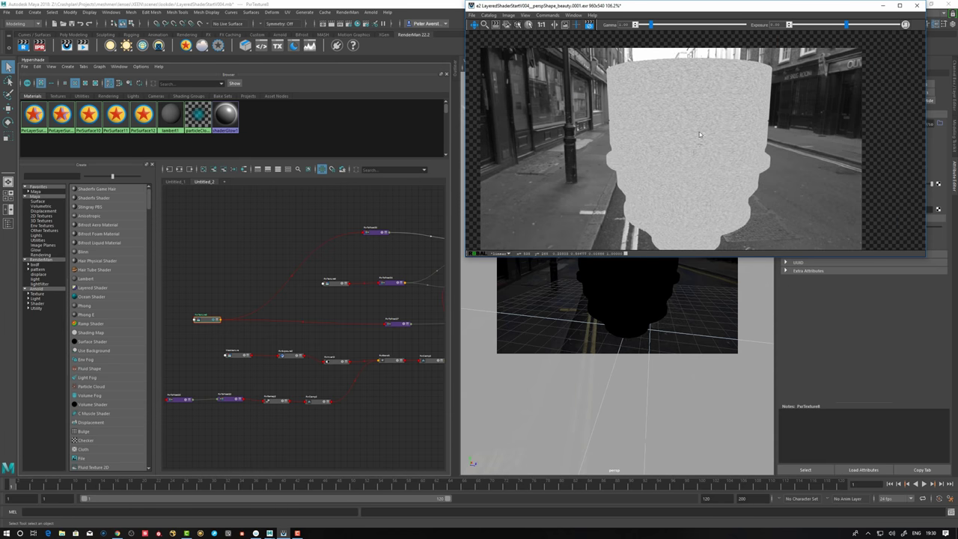
left_click_drag(688, 122, 690, 167)
scroll(690, 168, "up", 1)
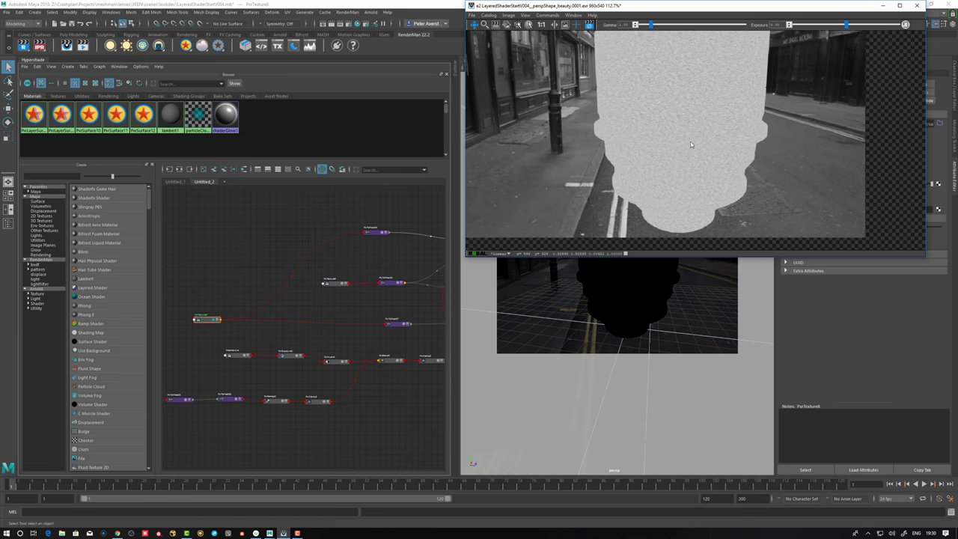
scroll(685, 141, "down", 2)
scroll(685, 141, "up", 1)
left_click_drag(659, 184, 643, 166)
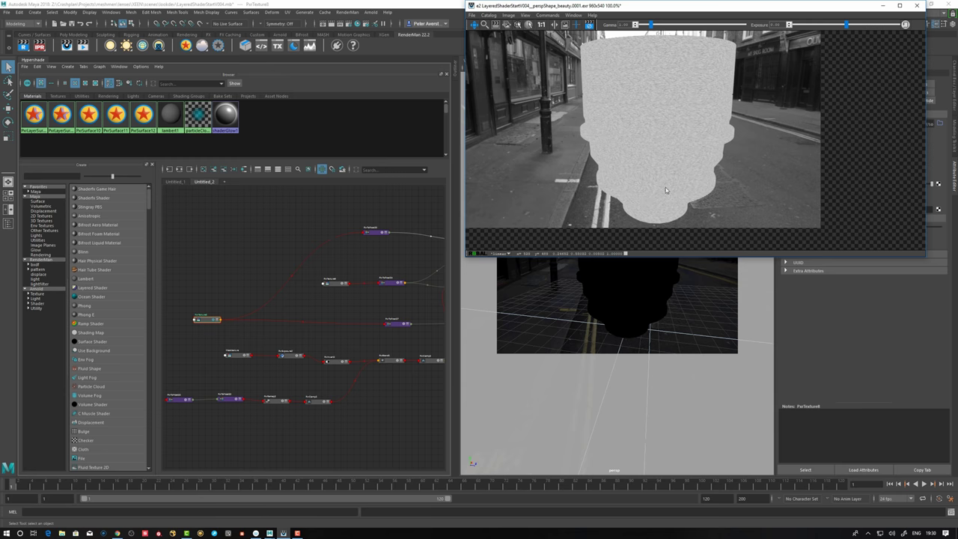
scroll(666, 176, "up", 2)
scroll(665, 164, "down", 3)
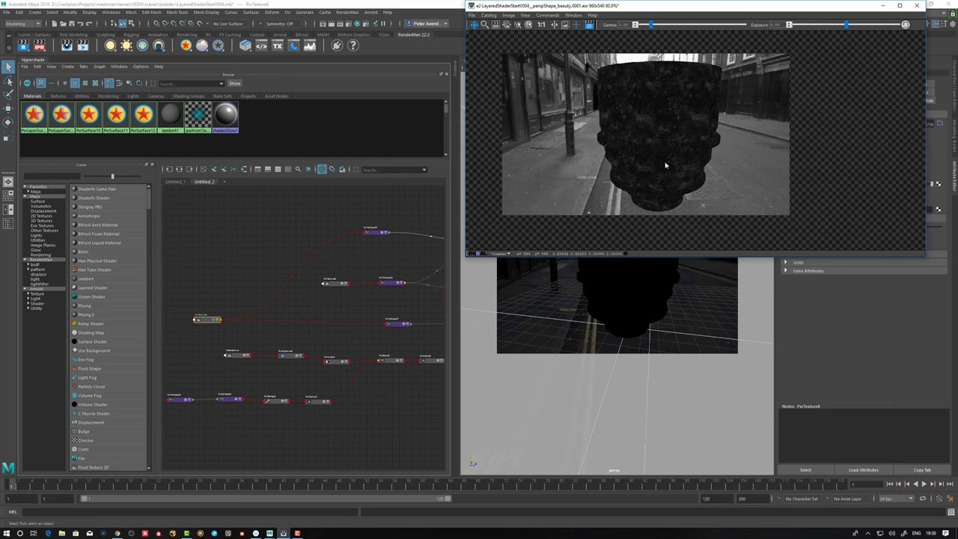
scroll(665, 152, "up", 1)
left_click_drag(663, 151, 663, 165)
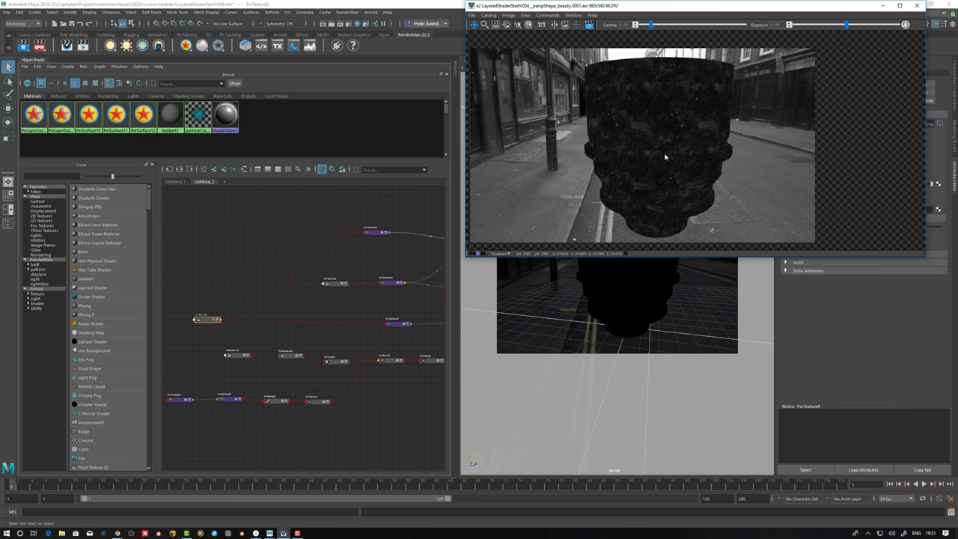
scroll(356, 295, "up", 5)
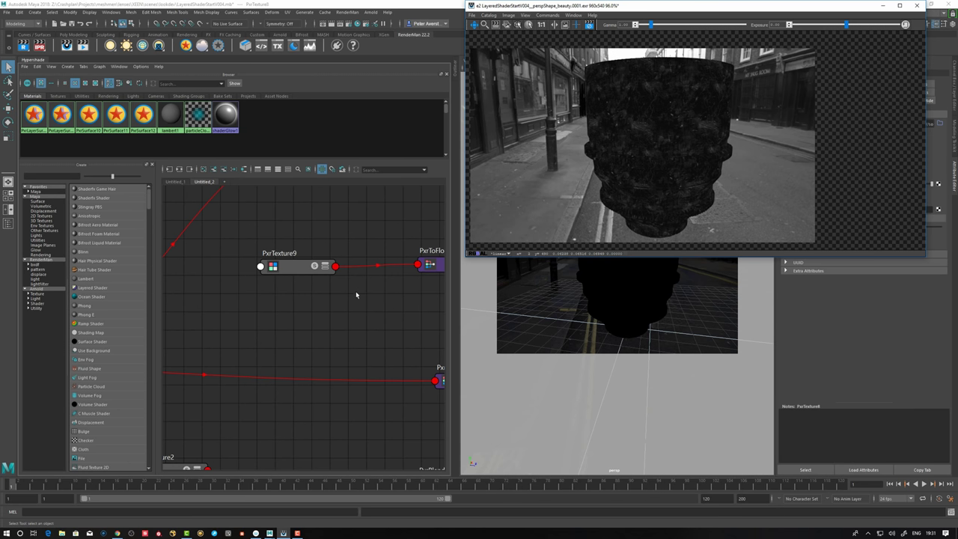
Solo PxrTexture9 and view its full-colour RGB masks on the lens in the render from a slightly different angle.
scroll(311, 267, "down", 2)
left_click(313, 267)
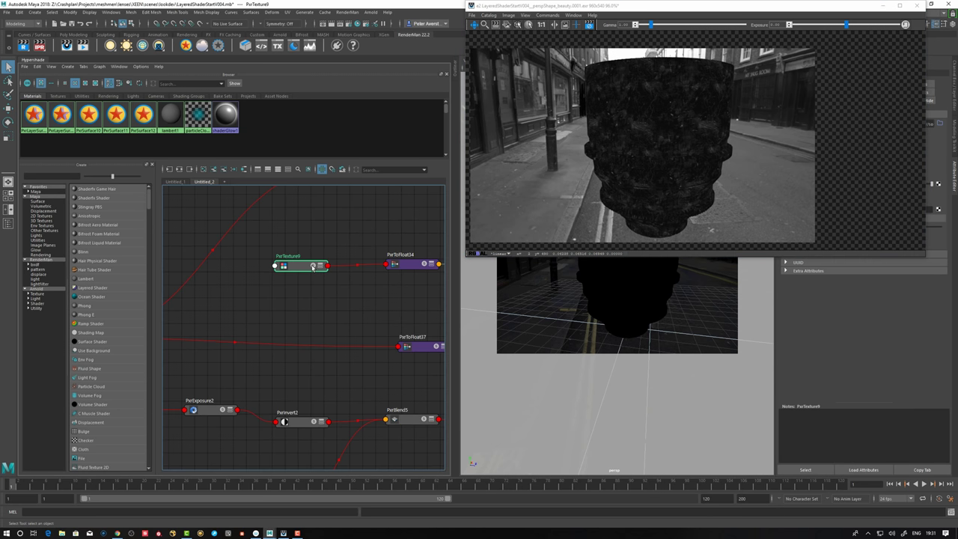
left_click(657, 145)
key("c")
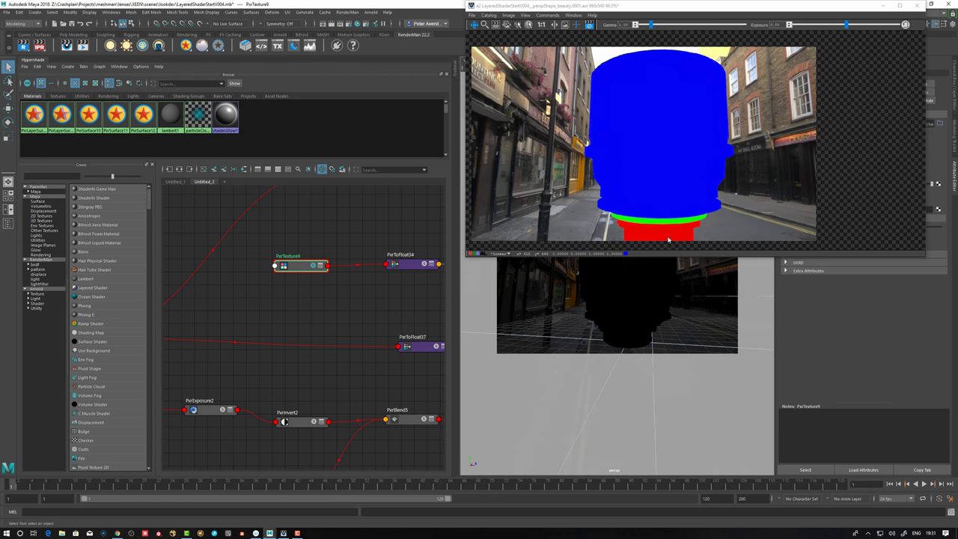
left_click_drag(648, 309, 636, 263, "alt")
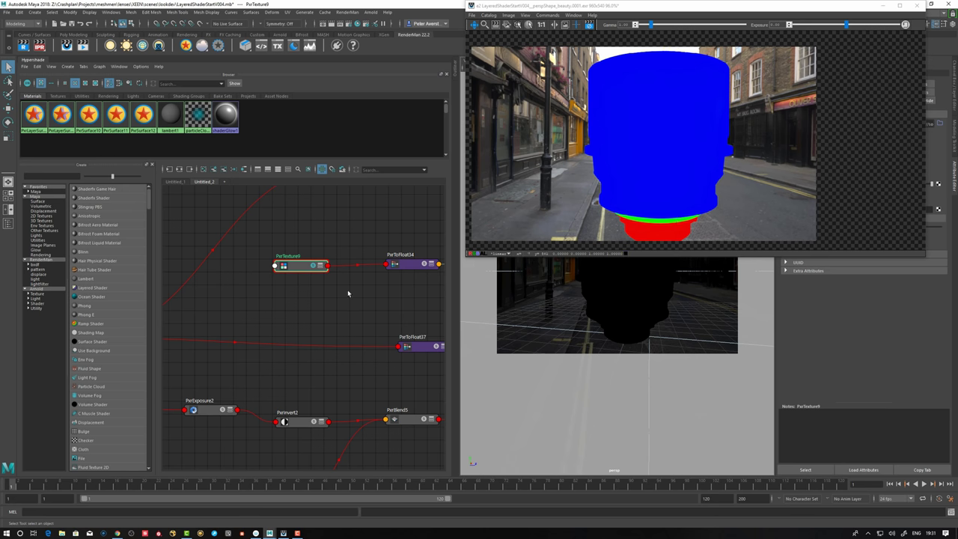
Trace the network from PxrTexture9 through PxrRemap3 and solo PxrBlend6 in the render.
scroll(348, 290, "down", 3)
middle_click_drag(348, 305, 262, 323, "alt")
middle_click_drag(328, 256, 252, 255, "alt")
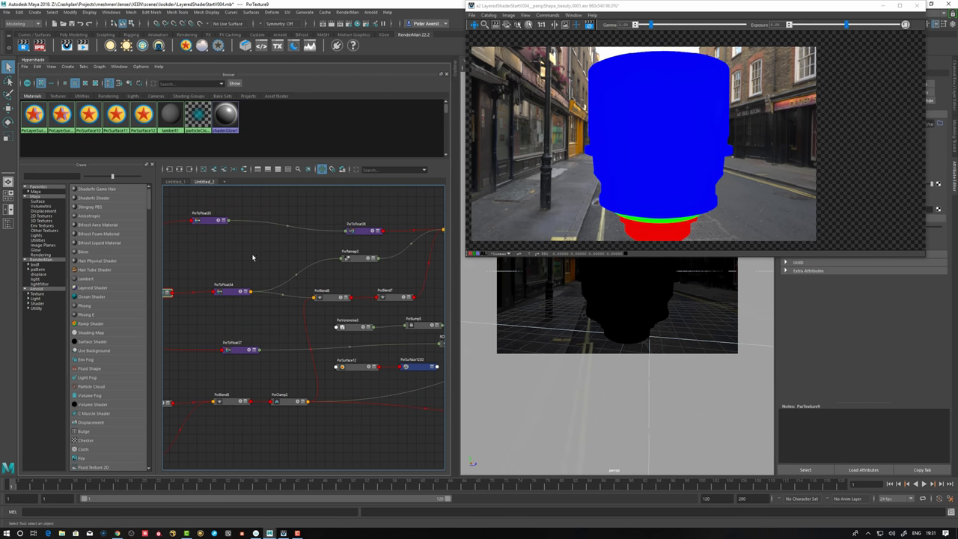
scroll(252, 257, "down", 2)
scroll(360, 239, "up", 1)
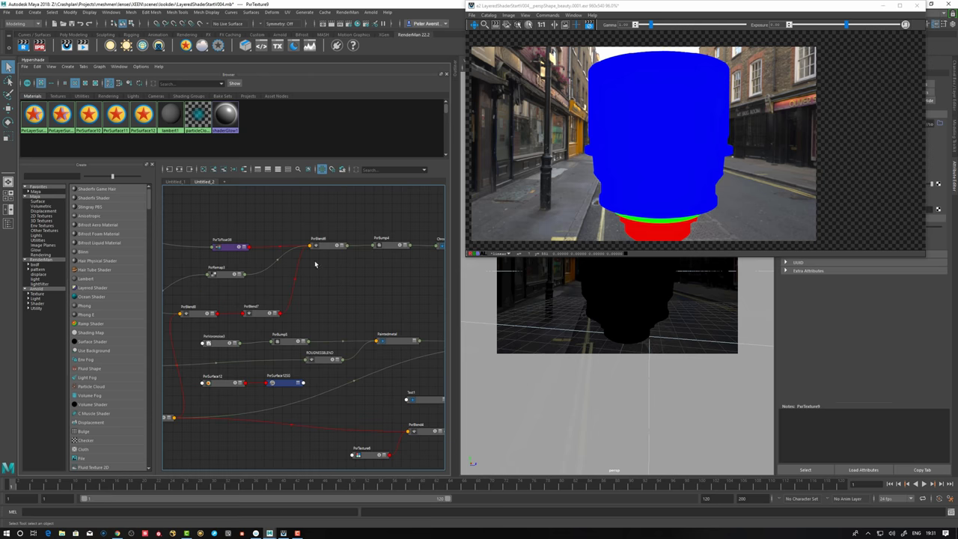
scroll(340, 271, "up", 1)
left_click_drag(265, 274, 255, 271)
middle_click_drag(257, 271, 272, 247, "alt")
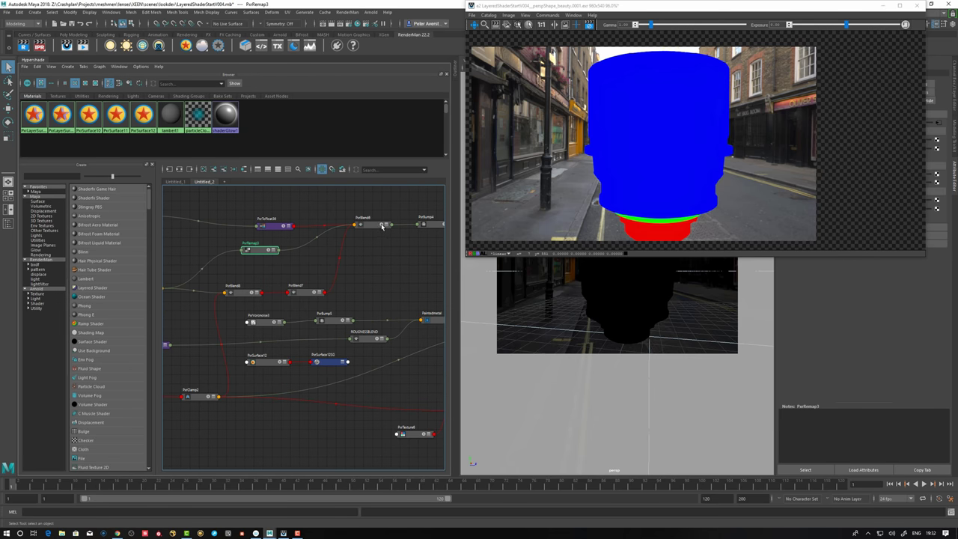
left_click(382, 226)
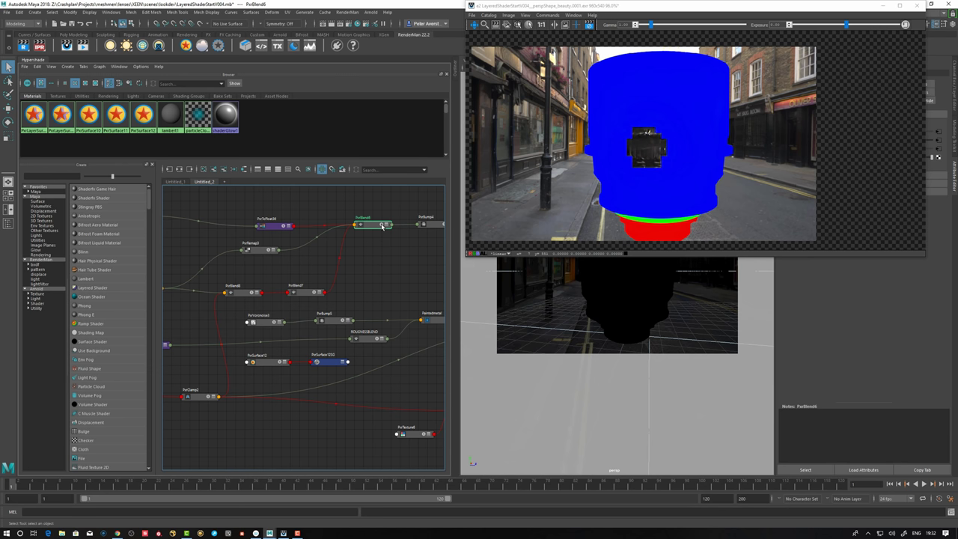
Examine the soloed PxrBlend6 mask up close on the rings and edges at the lower end of the lens.
scroll(684, 131, "up", 4)
scroll(687, 132, "down", 4)
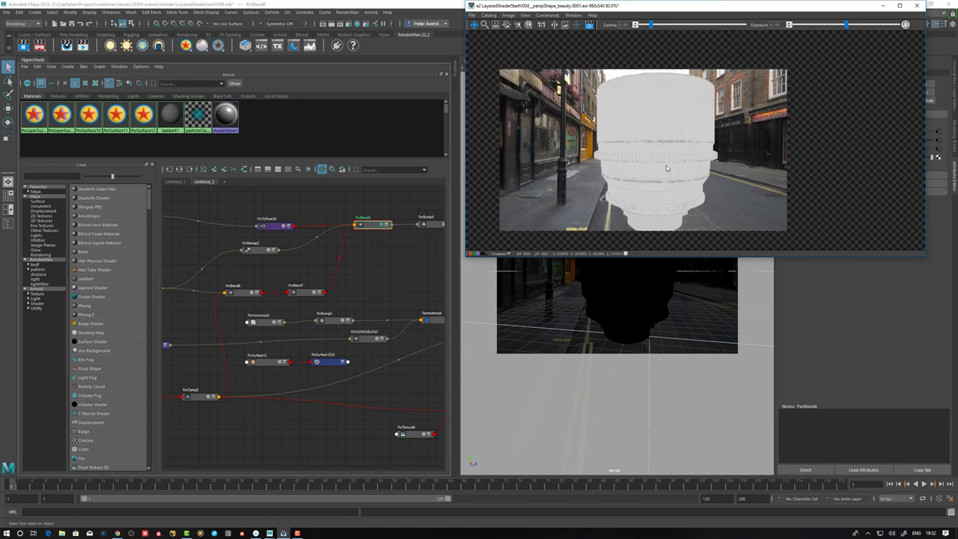
scroll(669, 173, "up", 7)
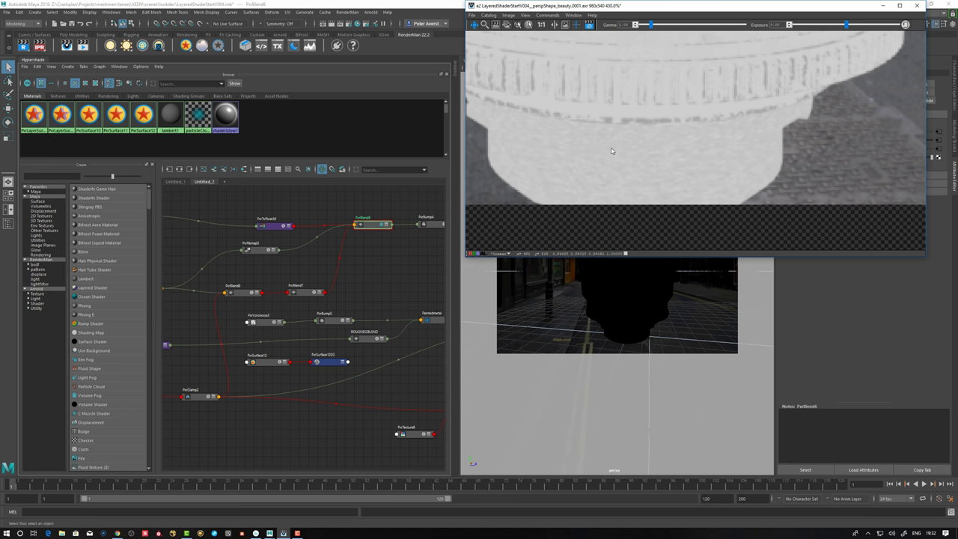
scroll(636, 166, "down", 3)
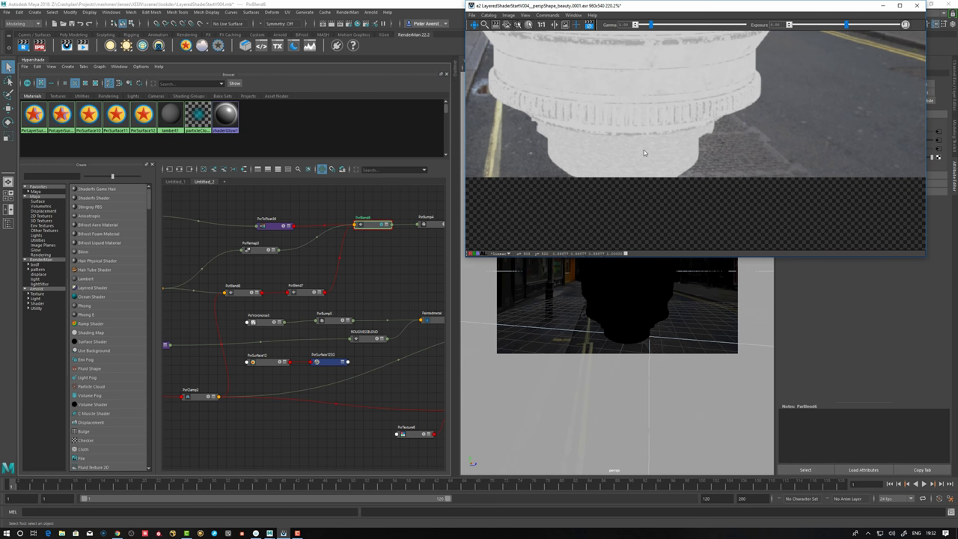
left_click_drag(643, 153, 658, 194)
Review the PxrRemap3, PxrBlend8 and PxrBlend7 nodes that feed PxrBlend6.
left_click_drag(365, 230, 371, 229)
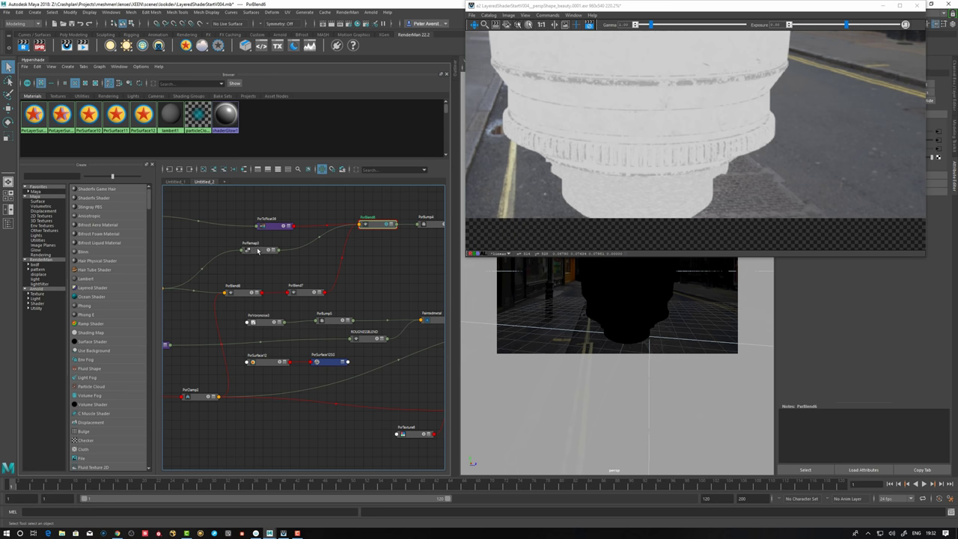
left_click_drag(259, 250, 255, 247)
left_click_drag(241, 294, 242, 292)
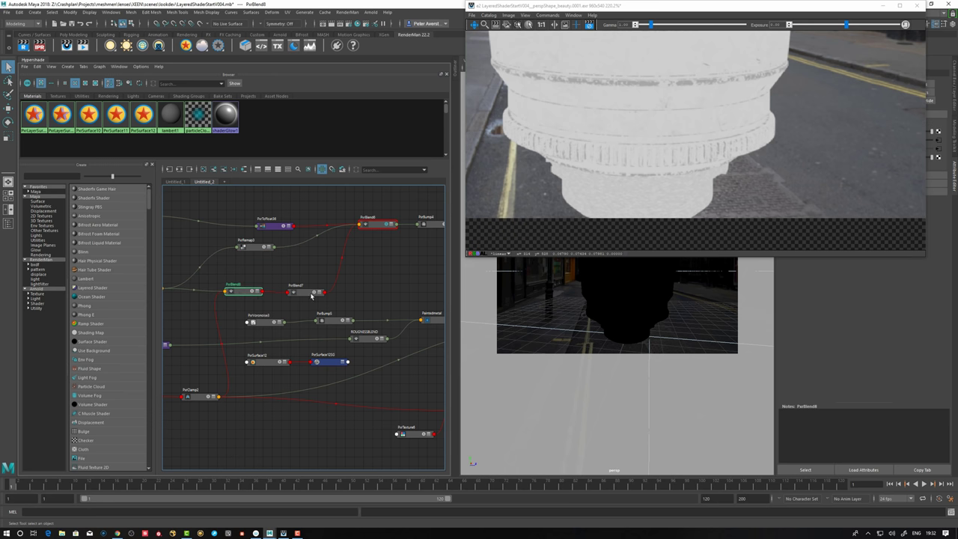
left_click_drag(309, 294, 311, 291)
middle_click_drag(278, 286, 332, 267, "alt")
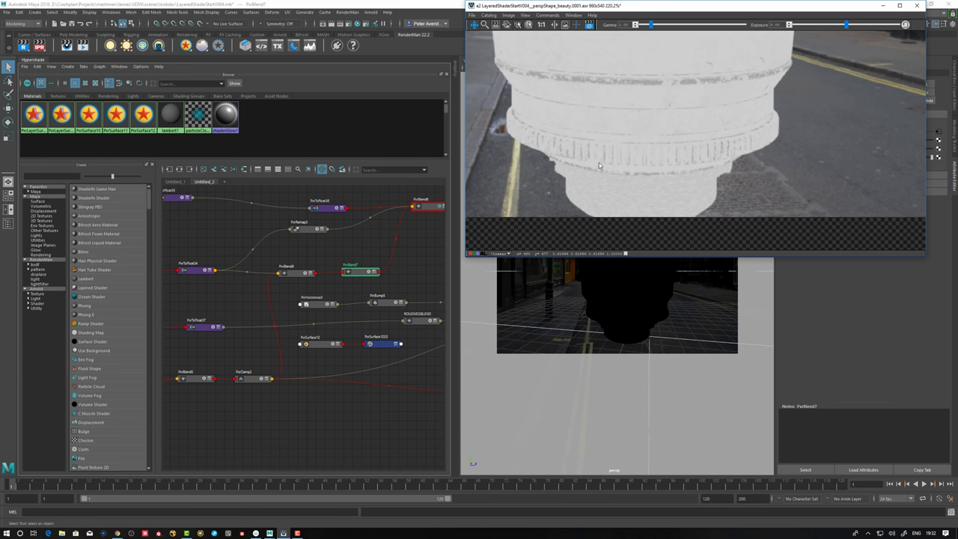
left_click(300, 271)
left_click(355, 273)
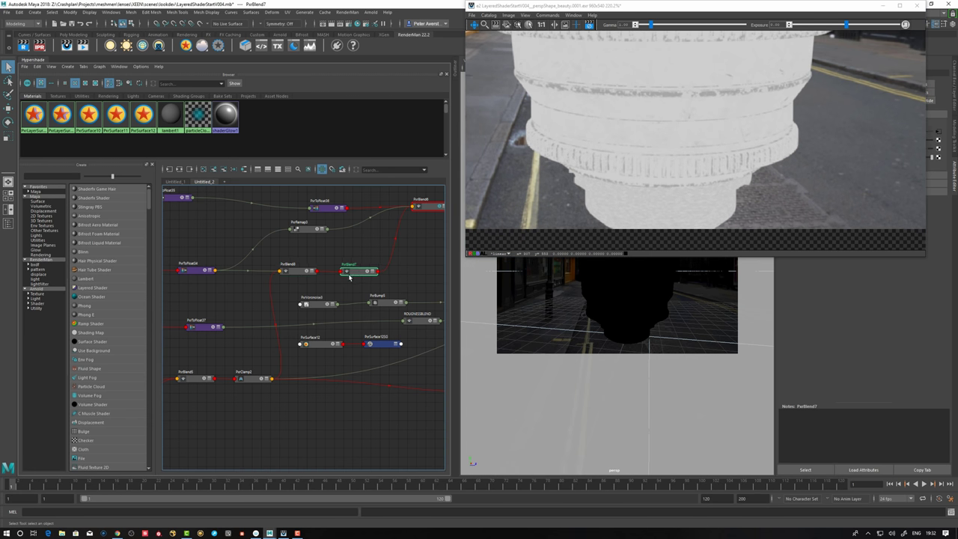
left_click(294, 273)
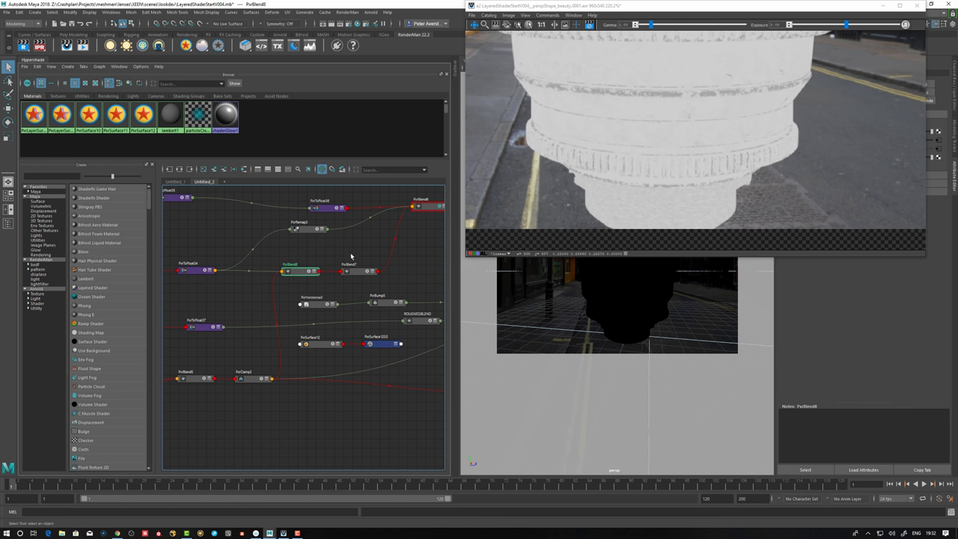
middle_click_drag(347, 246, 290, 247, "alt")
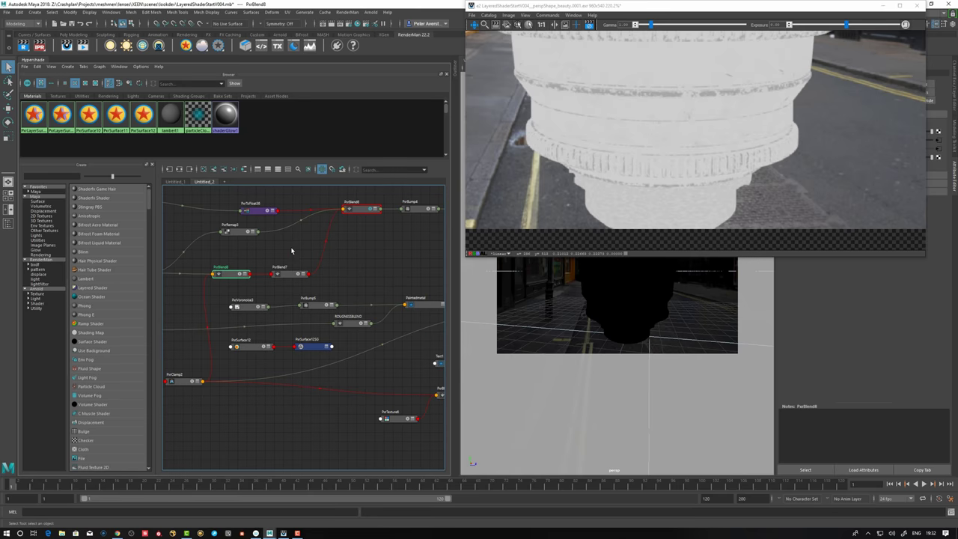
Solo PxrToFloat37 and view its roughness pattern on the lens in the render.
middle_click_drag(354, 243, 489, 217, "alt")
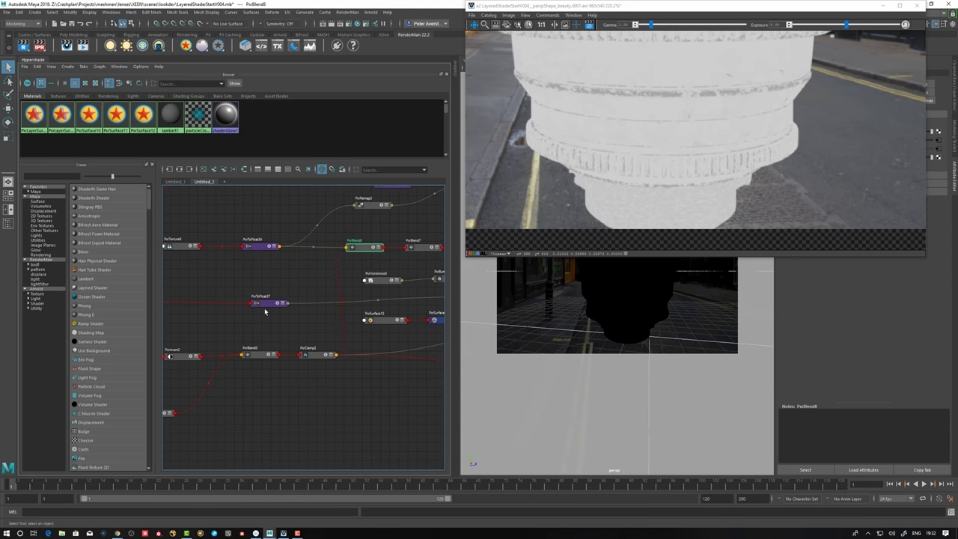
middle_click_drag(237, 331, 296, 288, "alt")
scroll(379, 298, "up", 2)
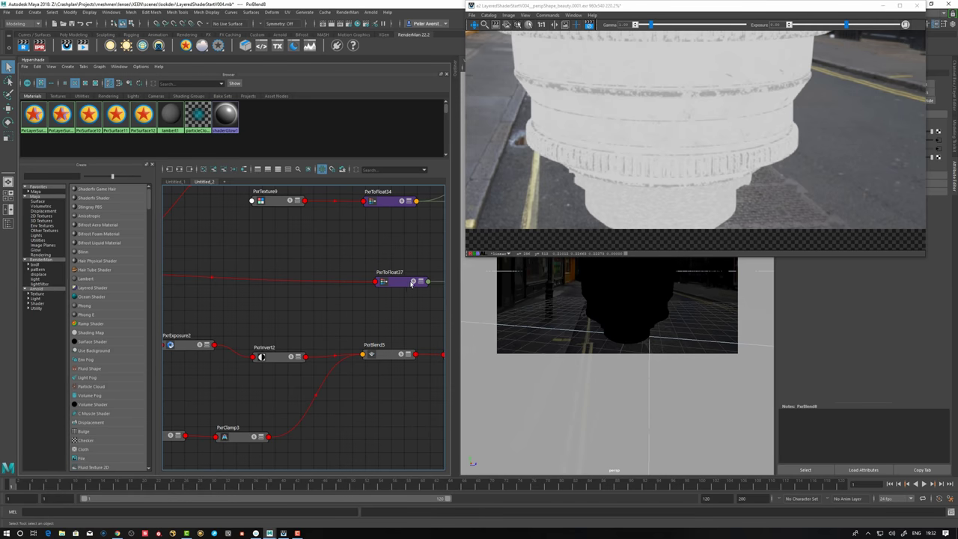
left_click(411, 282)
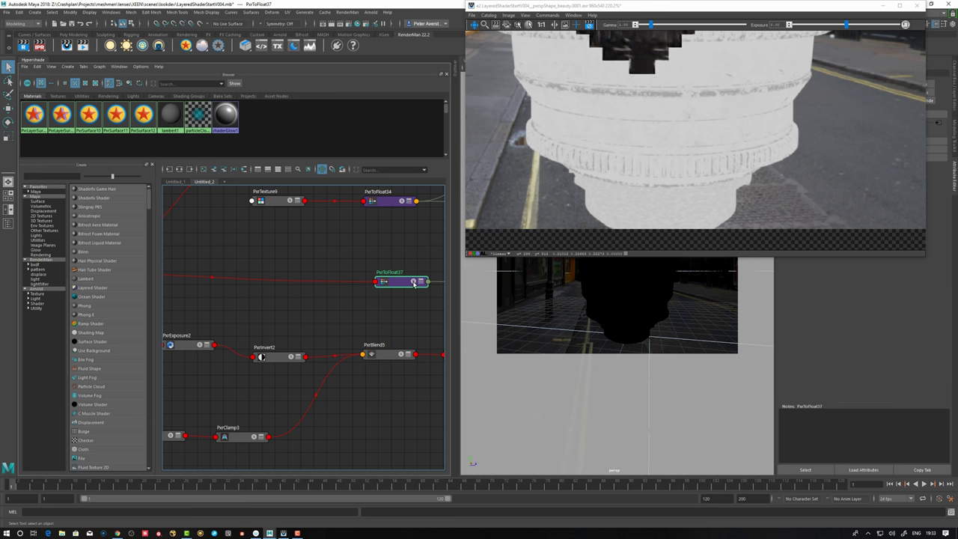
middle_click_drag(414, 284, 328, 289, "alt")
left_click_drag(329, 289, 314, 290)
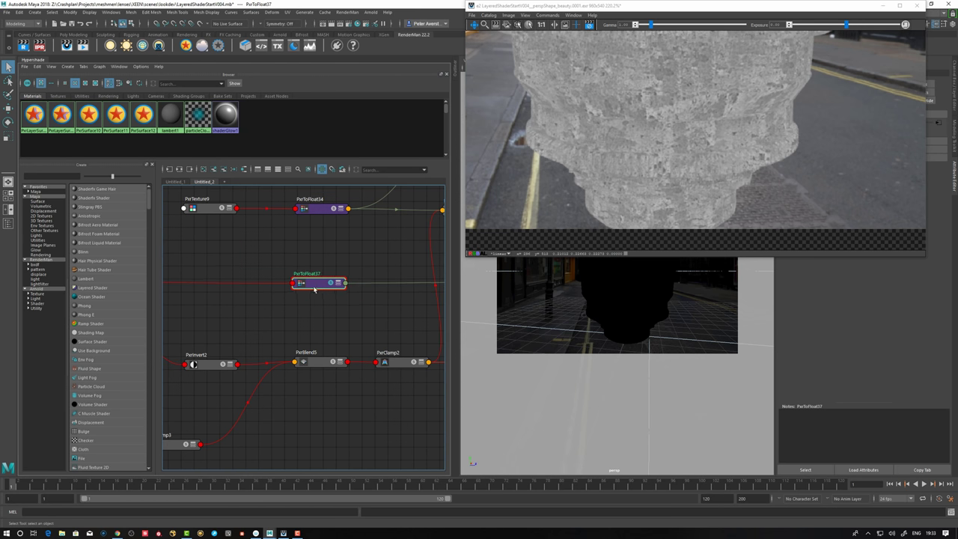
Solo the ROUGNESSBLEND node and expand it to show all its attributes.
scroll(298, 303, "down", 2)
middle_click_drag(357, 314, 255, 307, "alt")
middle_click_drag(398, 290, 378, 294, "alt")
scroll(378, 294, "up", 2)
left_click(357, 296)
key("3")
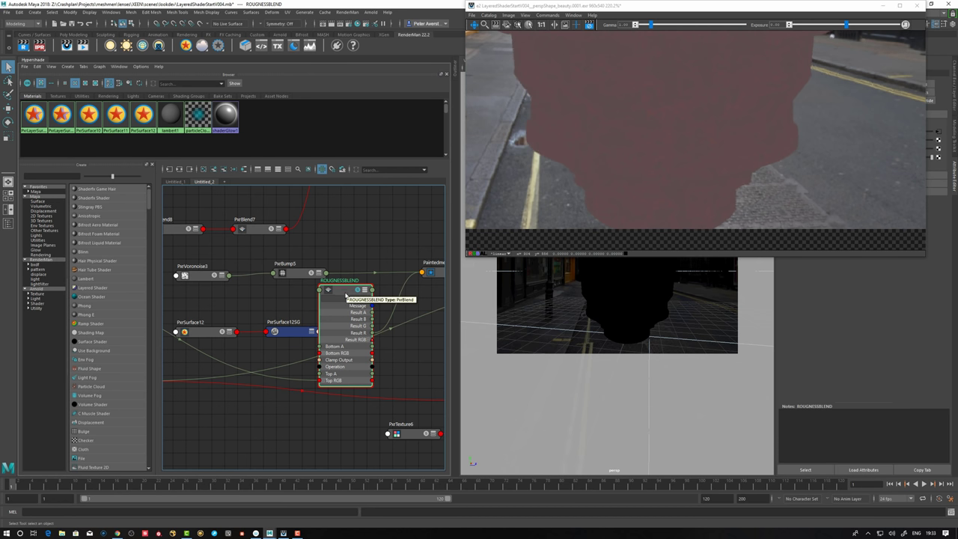
Examine the red channel of the soloed ROUGNESSBLEND result across the lens in the render.
left_click(600, 139)
left_click_drag(615, 98, 638, 144)
scroll(638, 144, "down", 2)
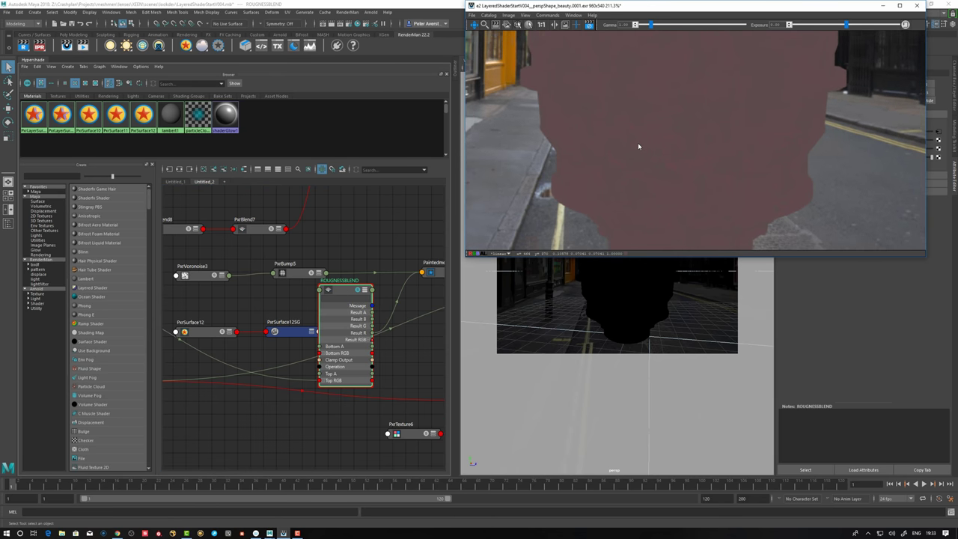
mouse_move(643, 150)
middle_mouse_down("alt")
mouse_move(652, 152)
mouse_move(629, 152)
mouse_move(651, 162)
middle_mouse_up("alt")
key("r")
scroll(658, 162, "up", 3)
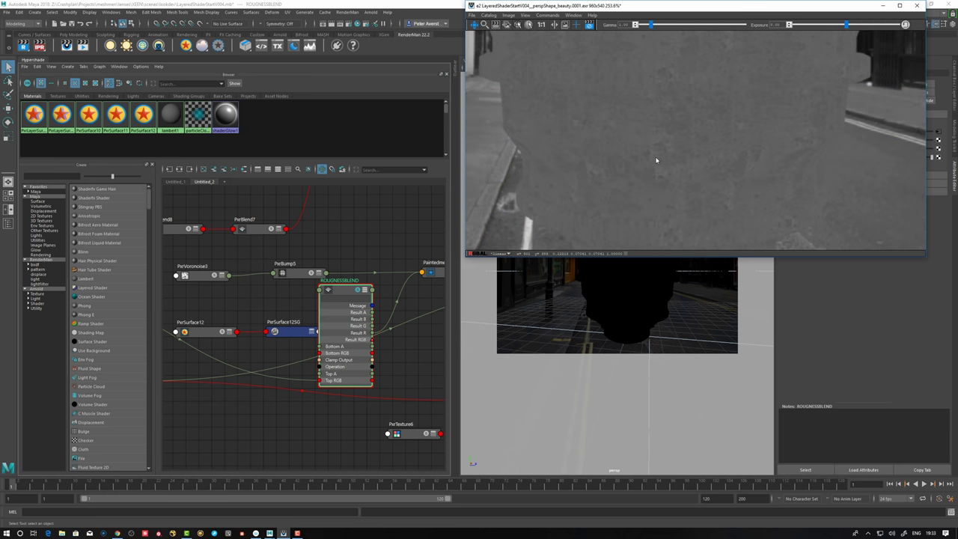
scroll(656, 160, "down", 6)
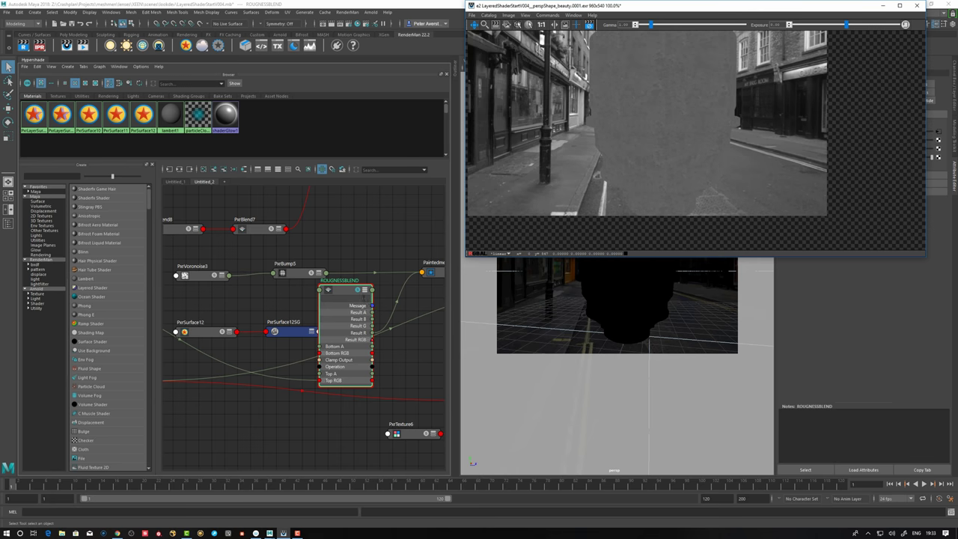
Collapse the ROUGNESSBLEND node and review the PxrVoronoise3 and PxrBump5 nodes feeding the Paintedmetal layer.
left_click(348, 298)
key("1")
left_click_drag(196, 273, 198, 266)
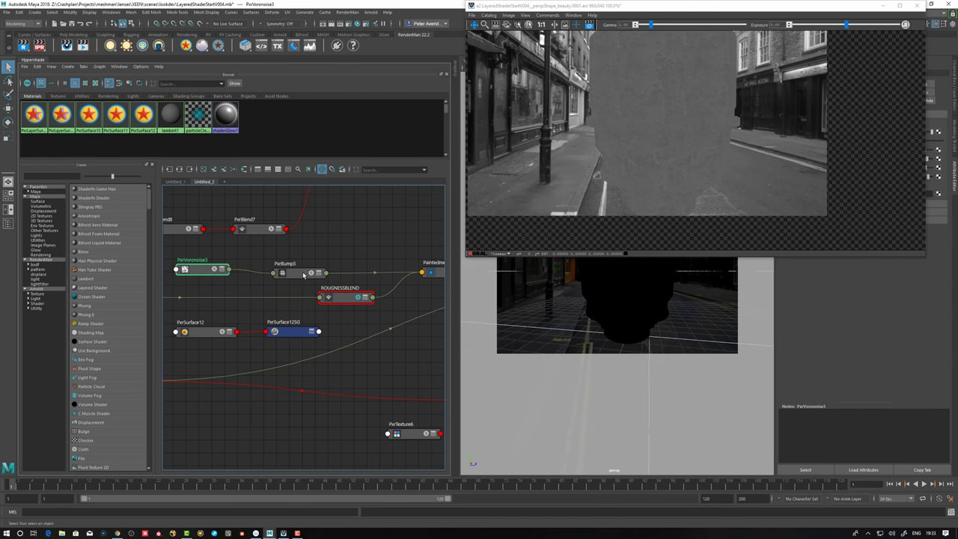
left_click_drag(303, 273, 306, 269)
scroll(665, 156, "down", 1)
scroll(666, 156, "up", 1)
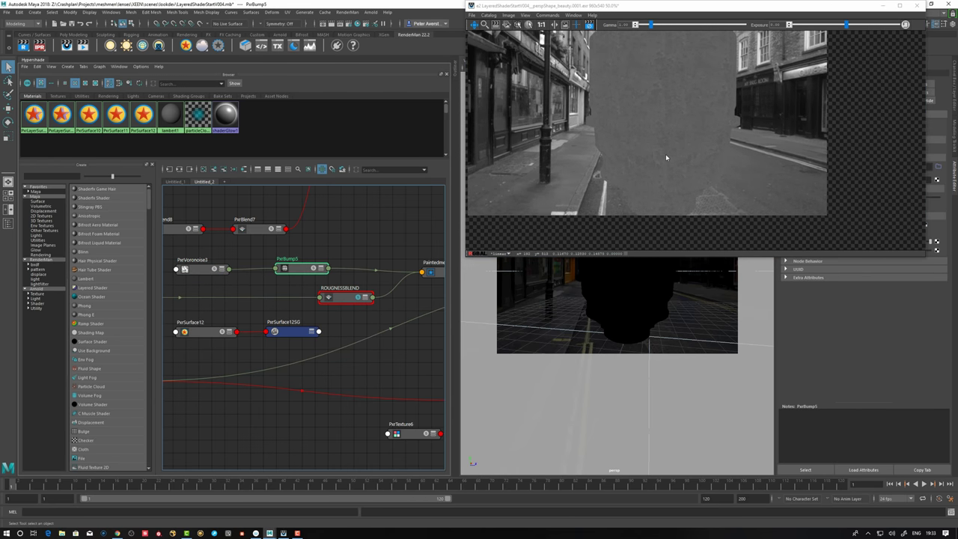
scroll(345, 239, "down", 3)
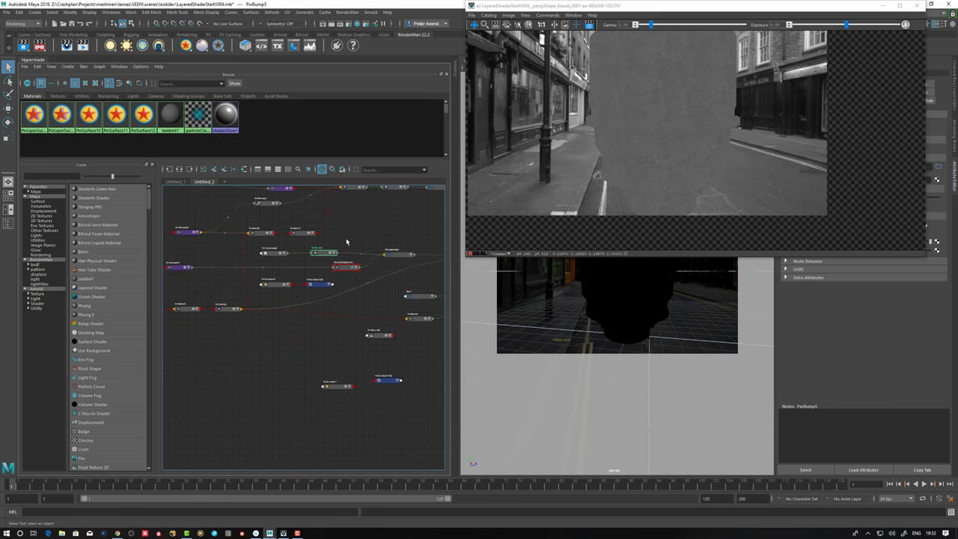
scroll(343, 247, "up", 3)
Turn off the solo on ROUGNESSBLEND and view the complete lens render in full colour from above.
left_click(355, 299)
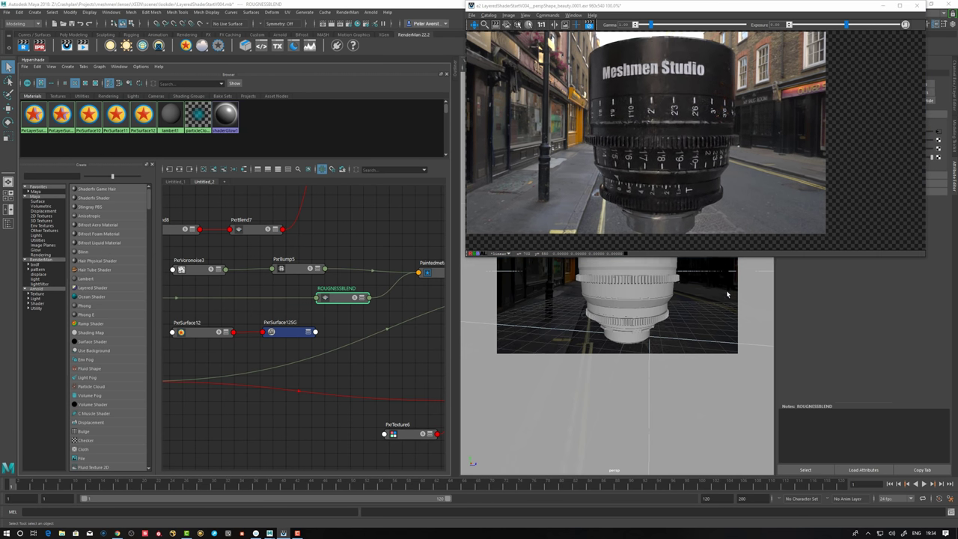
left_click_drag(726, 295, 693, 308, "alt")
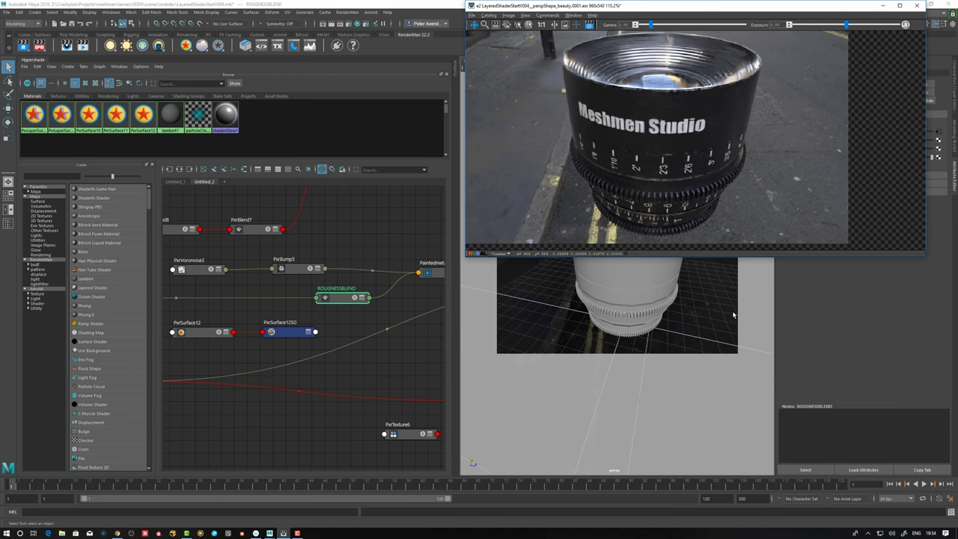
left_click_drag(733, 315, 736, 317, "alt")
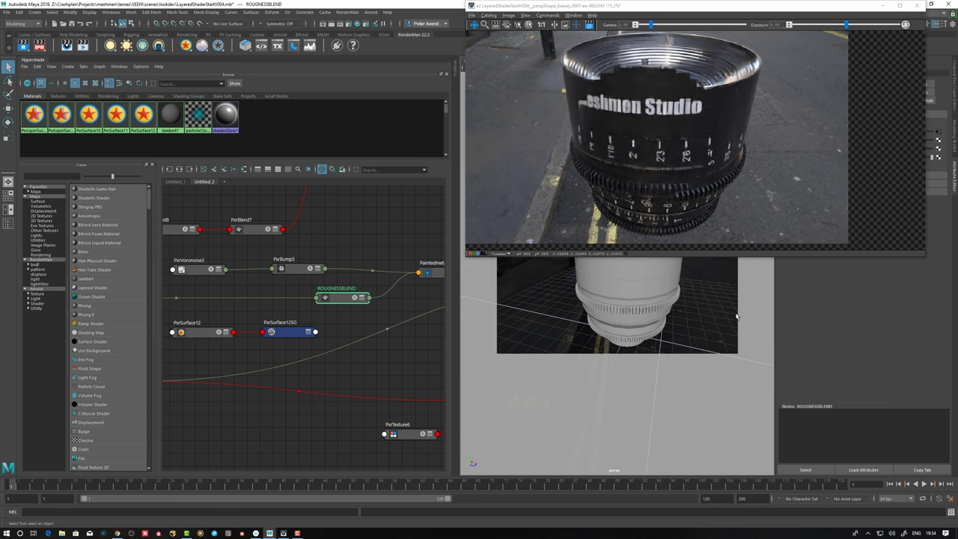